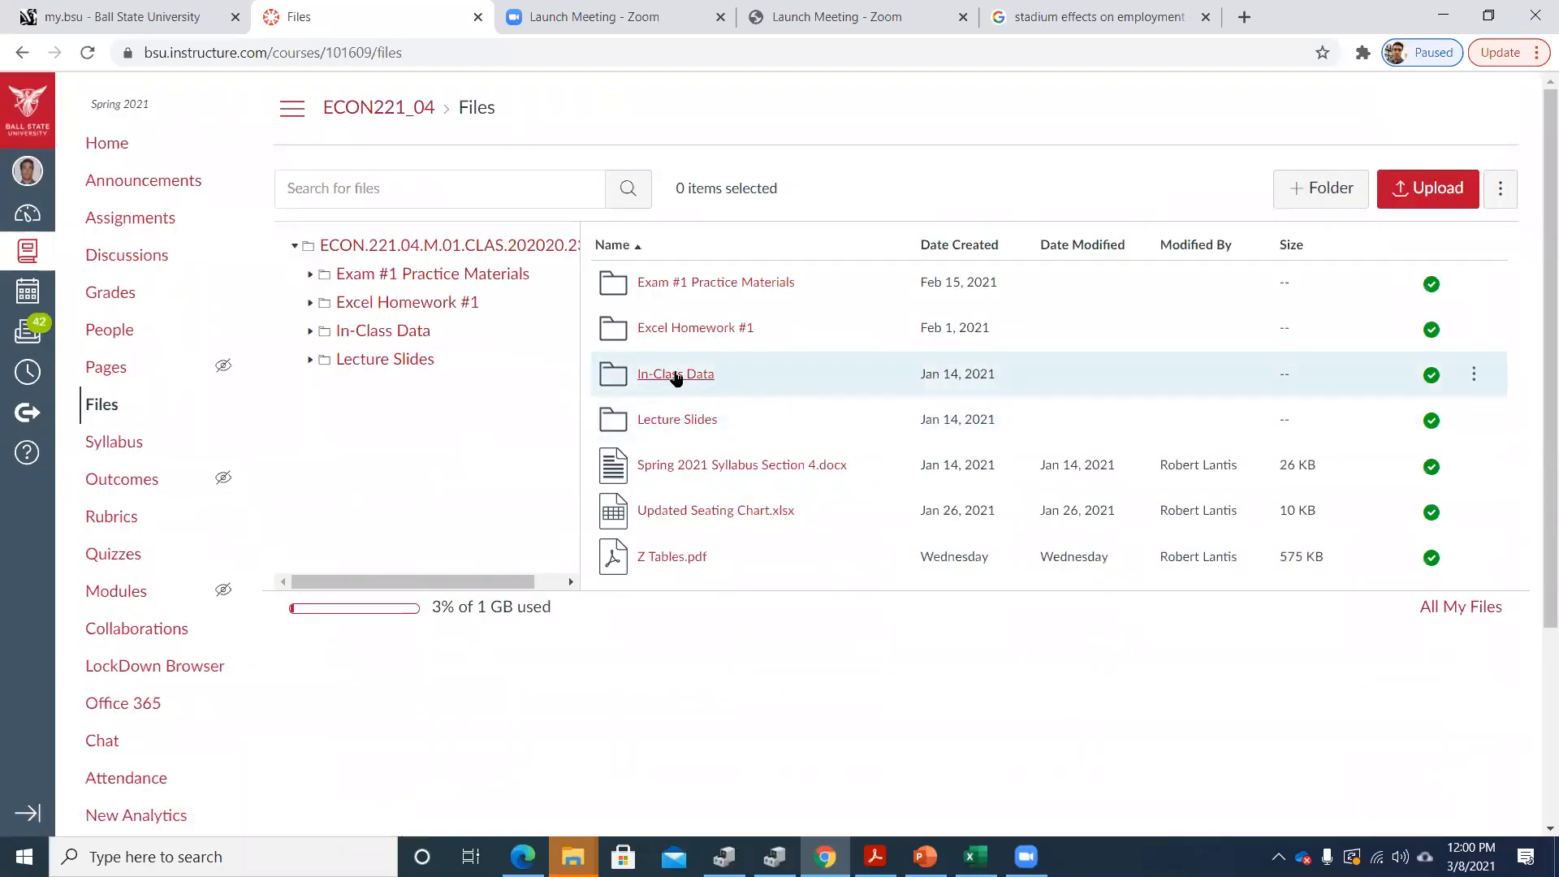
# Upload the Indiana Weather workbook from the local ECON 221 Section 4 folder into the course's In-Class Data folder
pyautogui.click(642, 375)
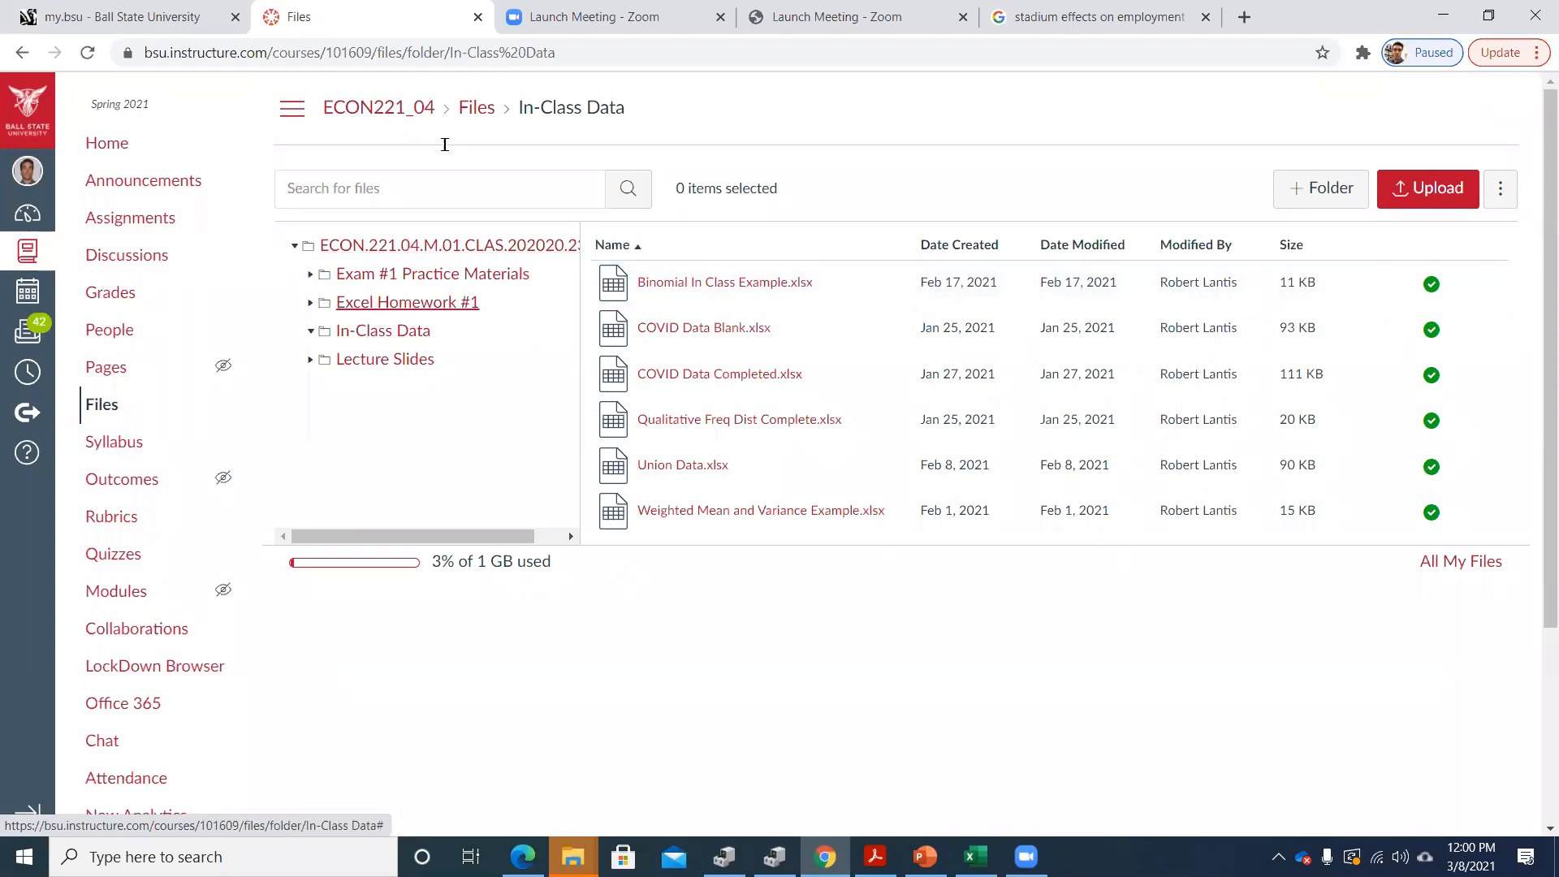
pyautogui.click(464, 107)
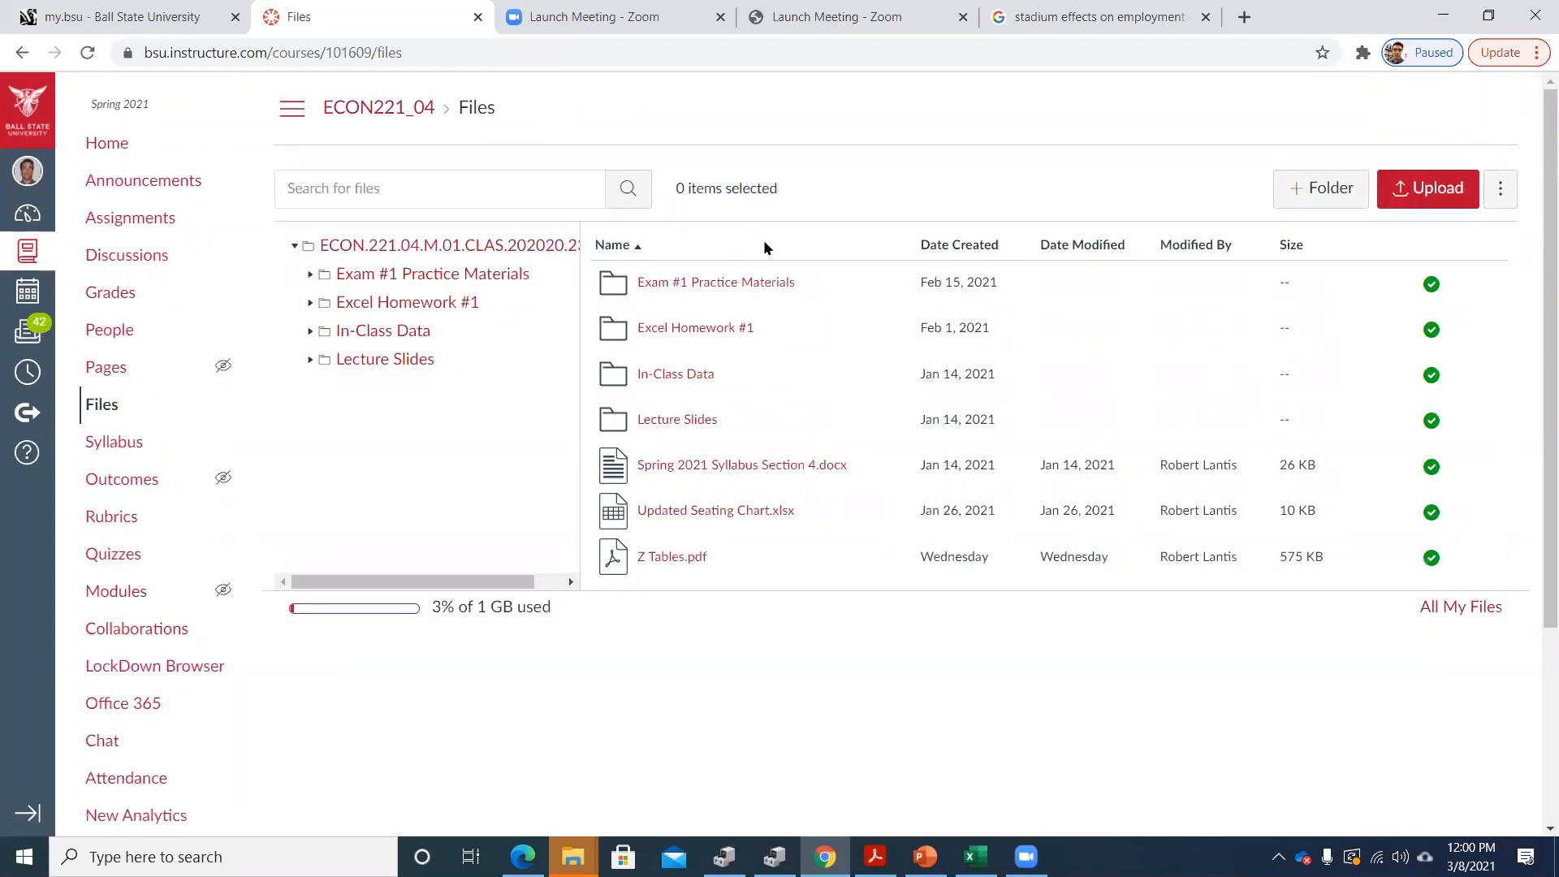
pyautogui.click(667, 375)
pyautogui.moveTo(573, 857)
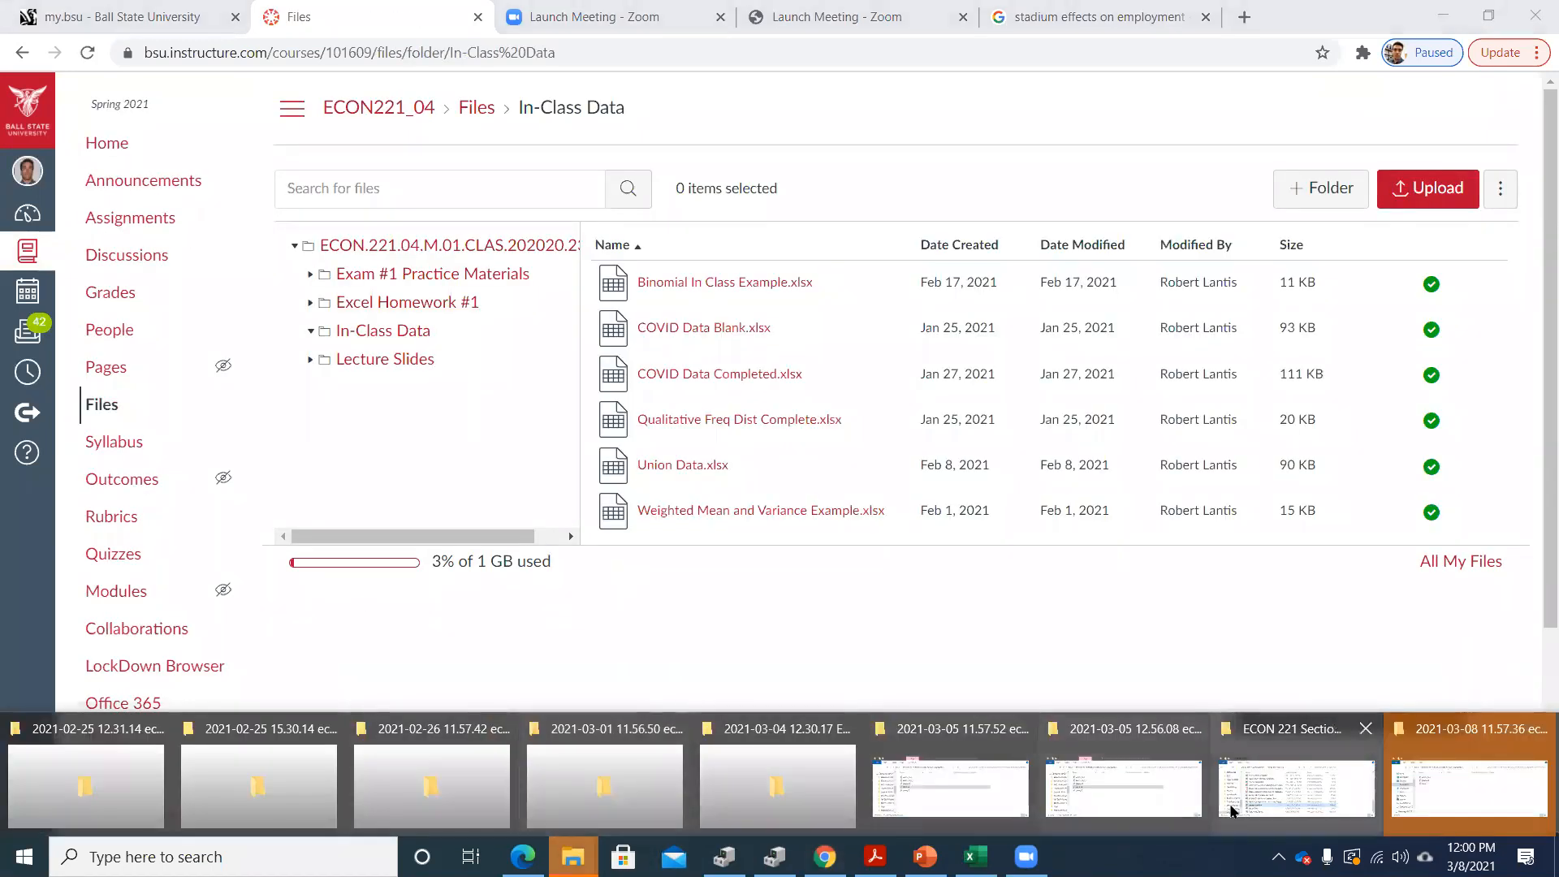
pyautogui.click(1299, 768)
pyautogui.moveTo(511, 751); pyautogui.dragTo(734, 355)
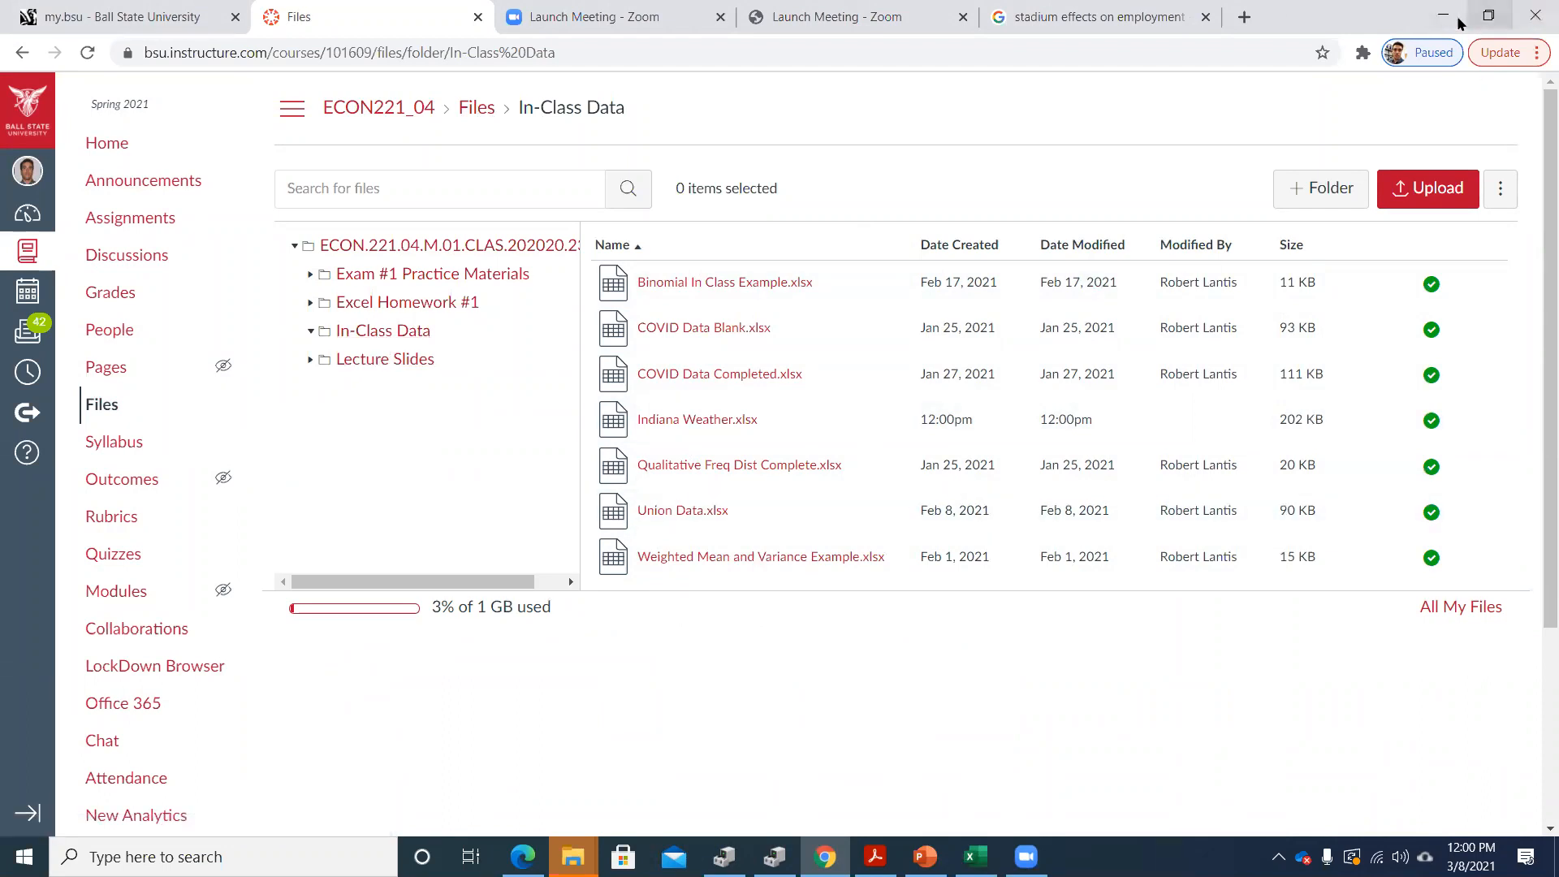
# Switch to the Indiana Weather workbook in Excel and maximize its window
pyautogui.click(1534, 11)
pyautogui.click(509, 173)
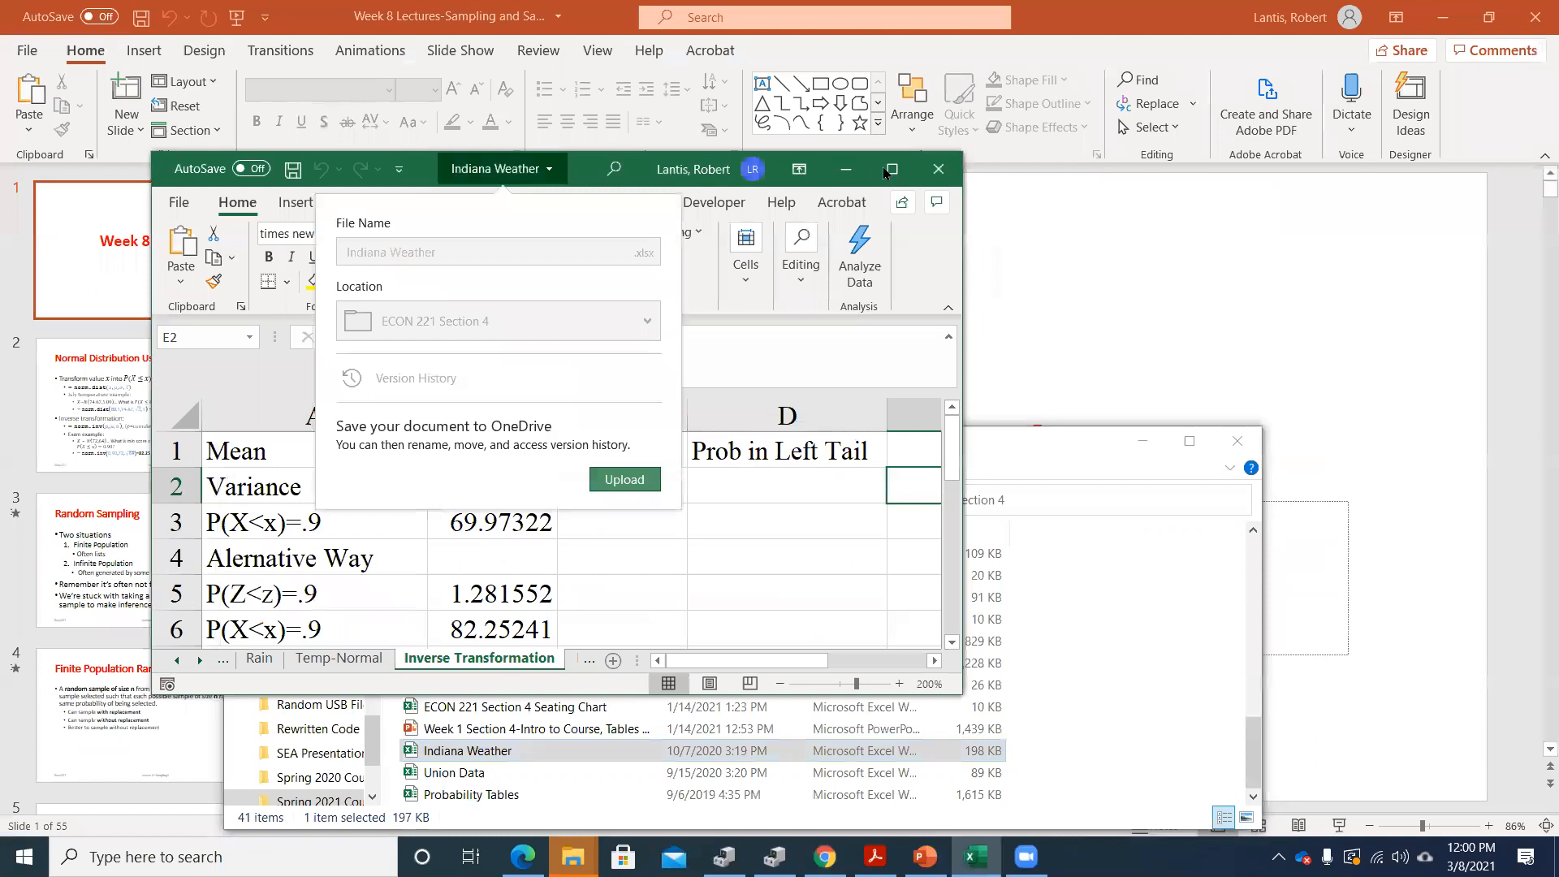
pyautogui.click(892, 169)
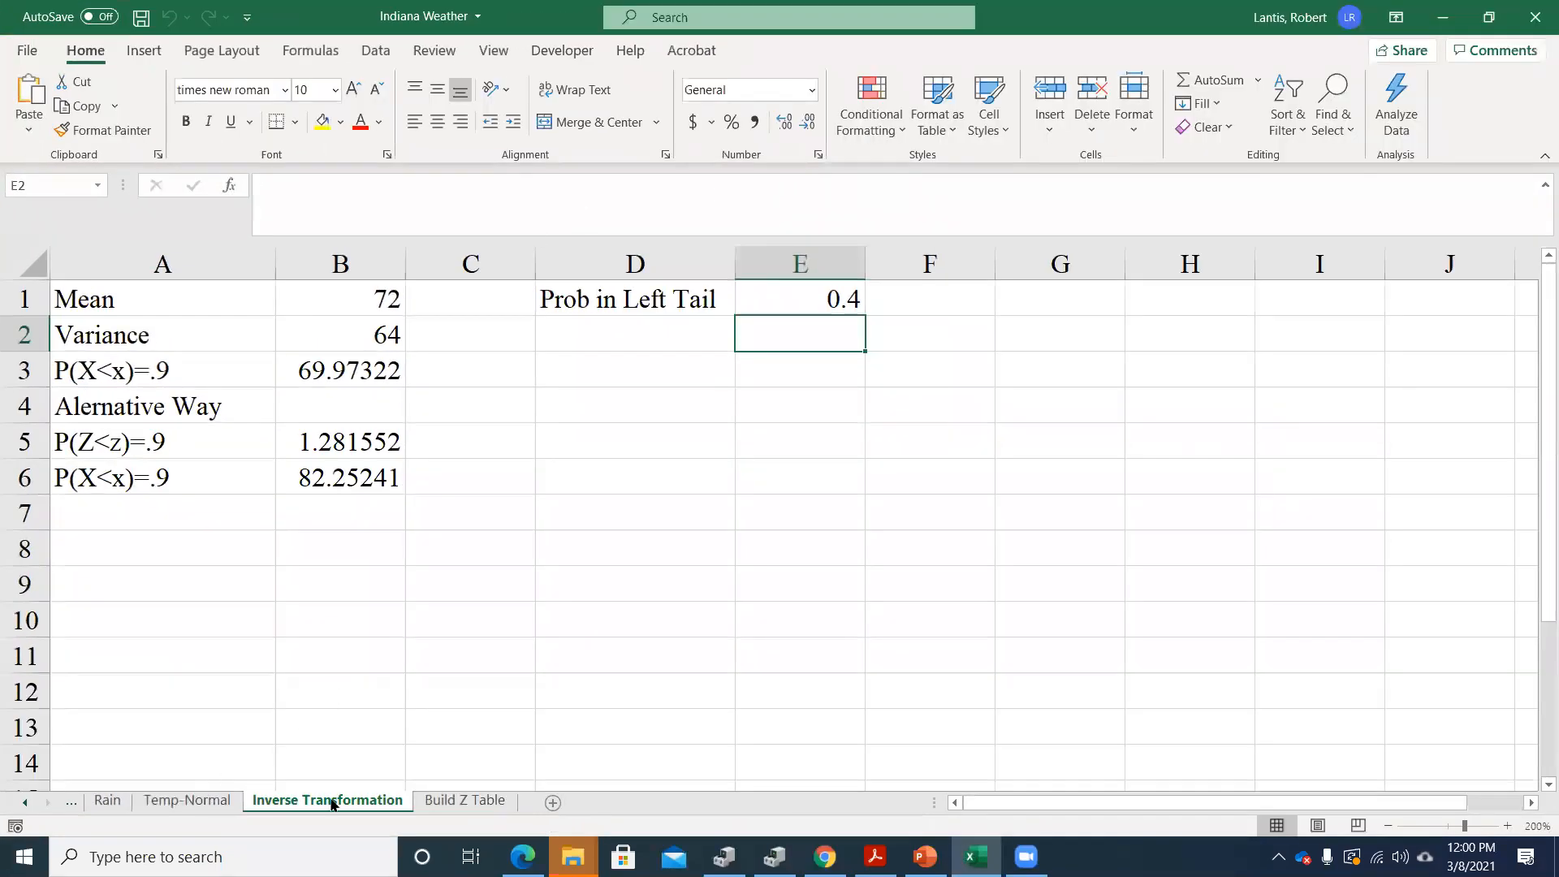
# Look over the Rain and Temp-Normal sheets and bring up the Rain sheet
pyautogui.click(25, 802)
pyautogui.click(25, 803)
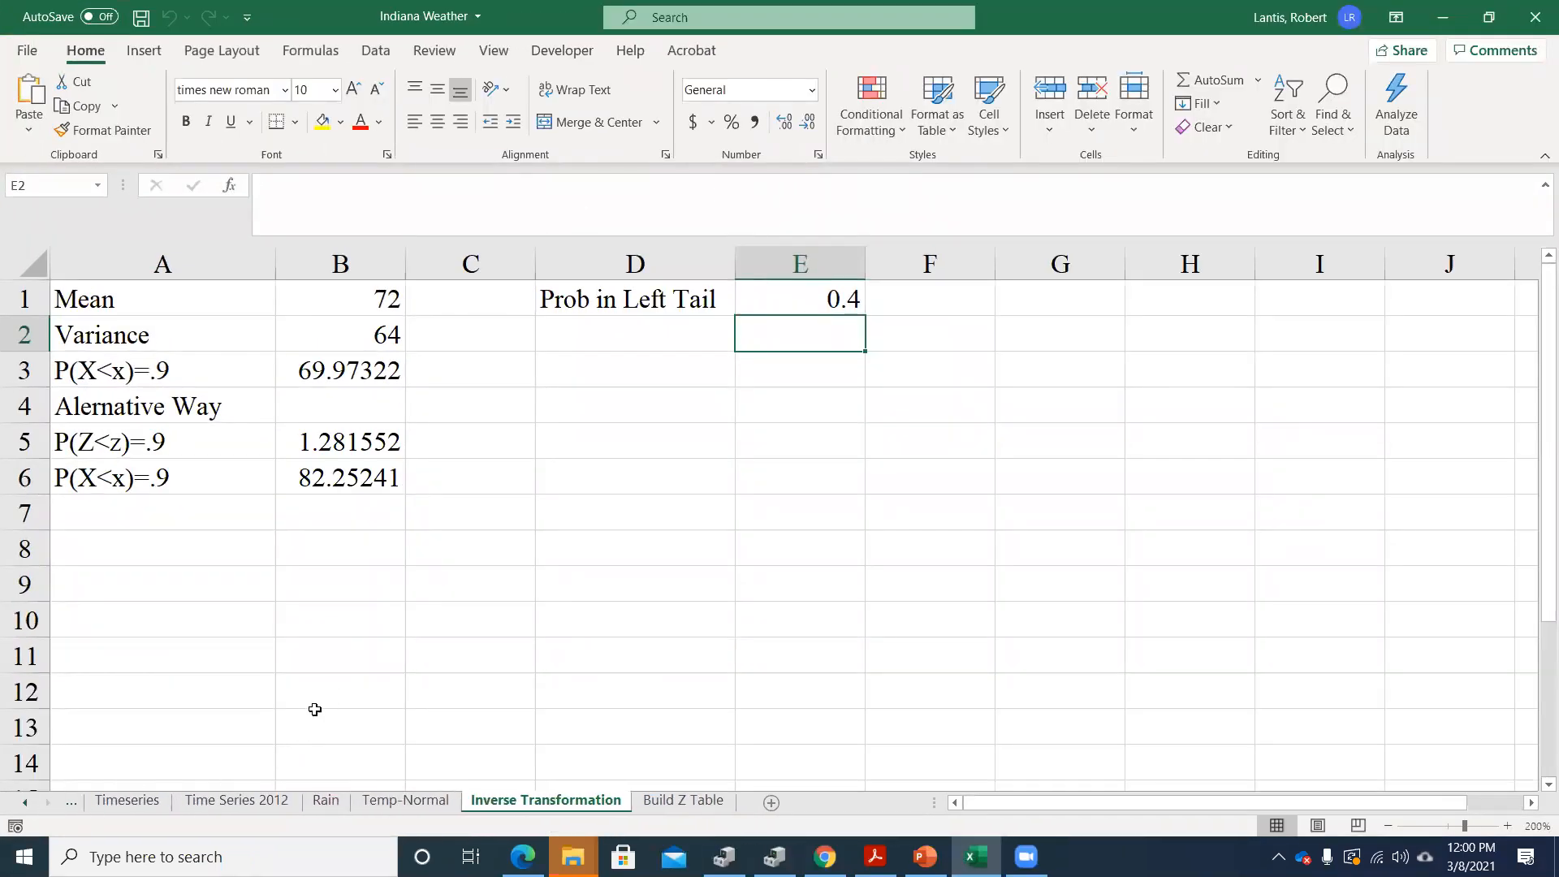
pyautogui.click(326, 800)
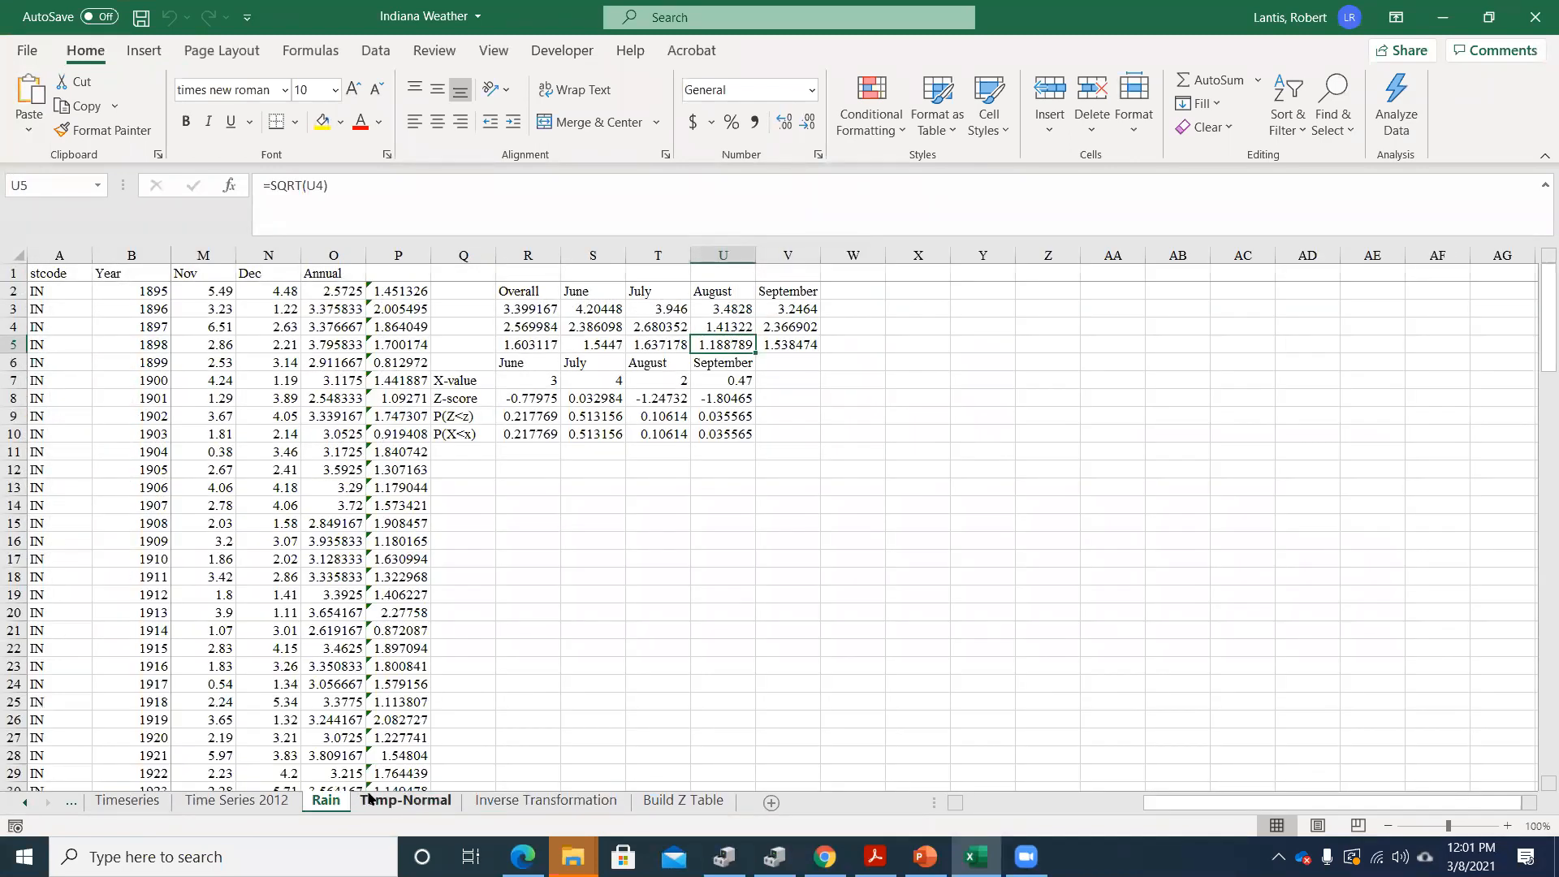
pyautogui.click(394, 802)
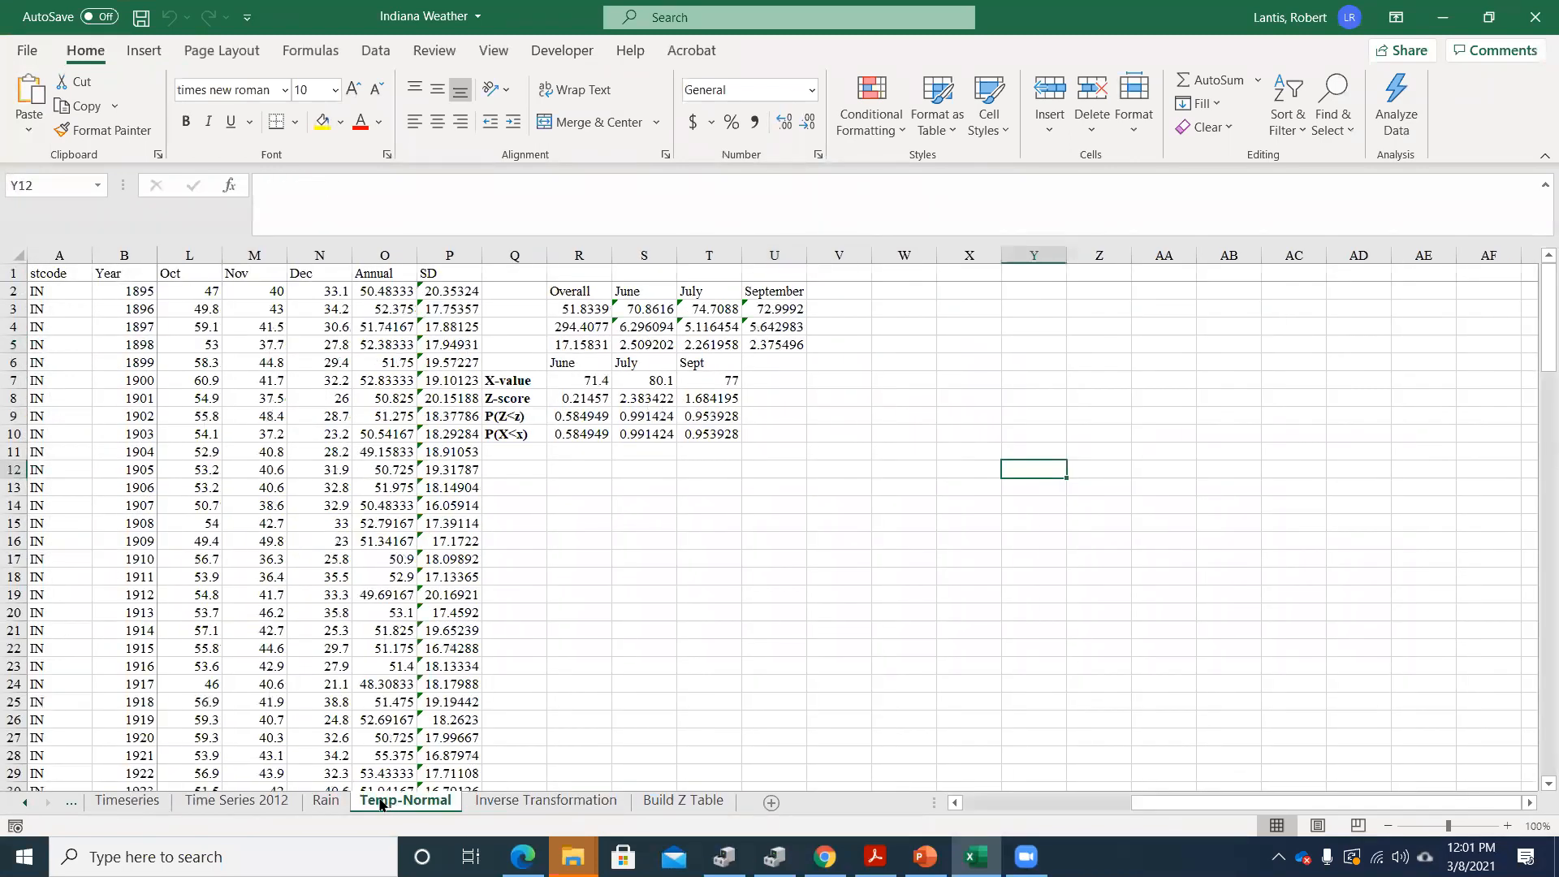
pyautogui.click(326, 801)
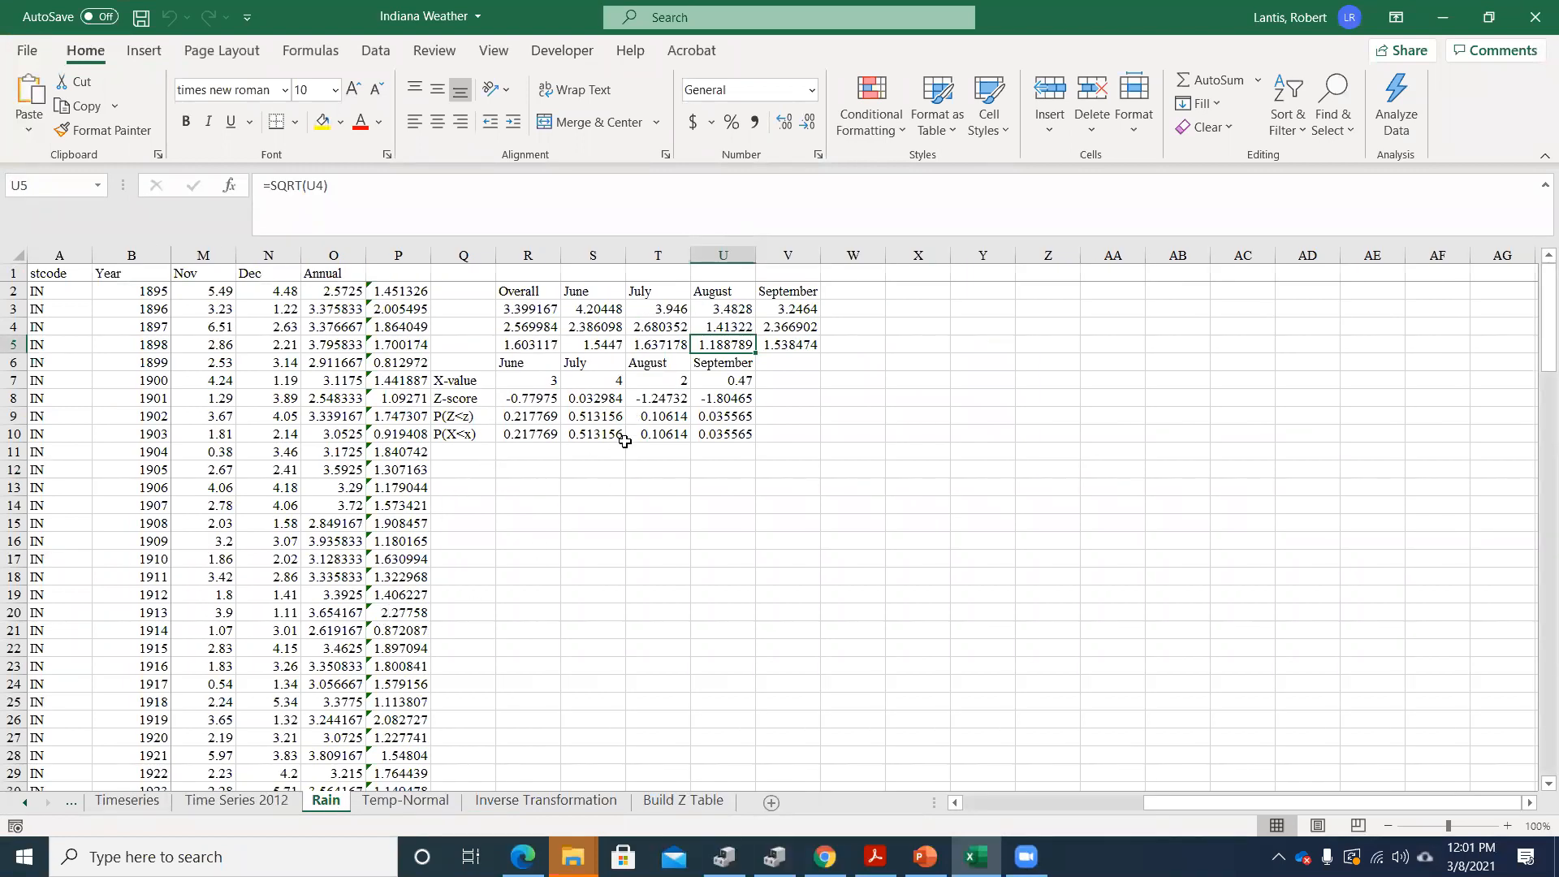
# Set the Rain sheet's magnification to 200%
pyautogui.click(492, 51)
pyautogui.click(675, 105)
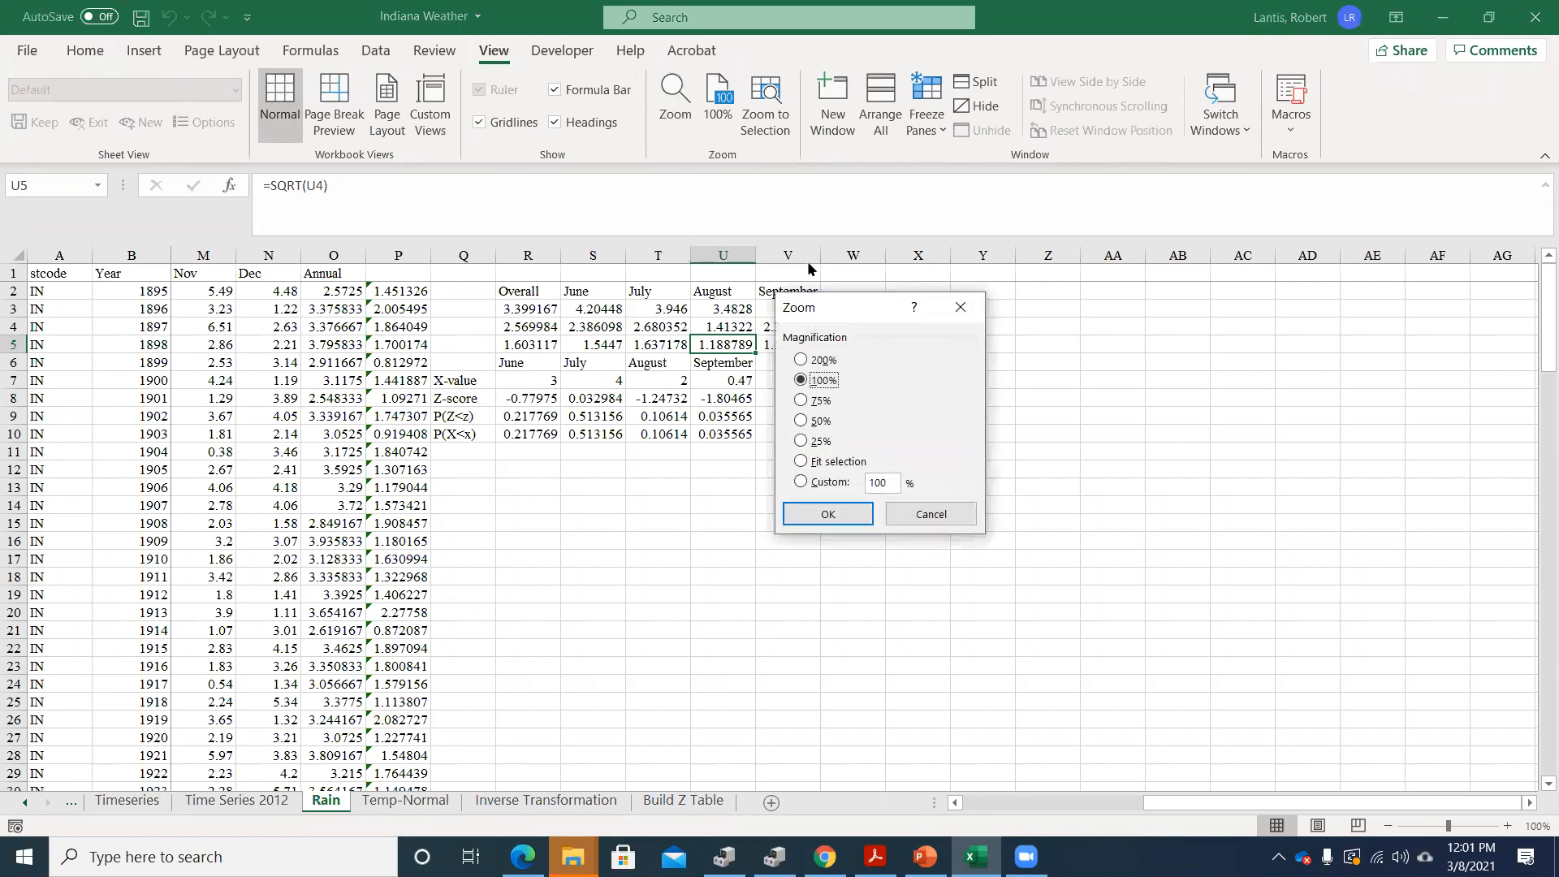
pyautogui.click(807, 362)
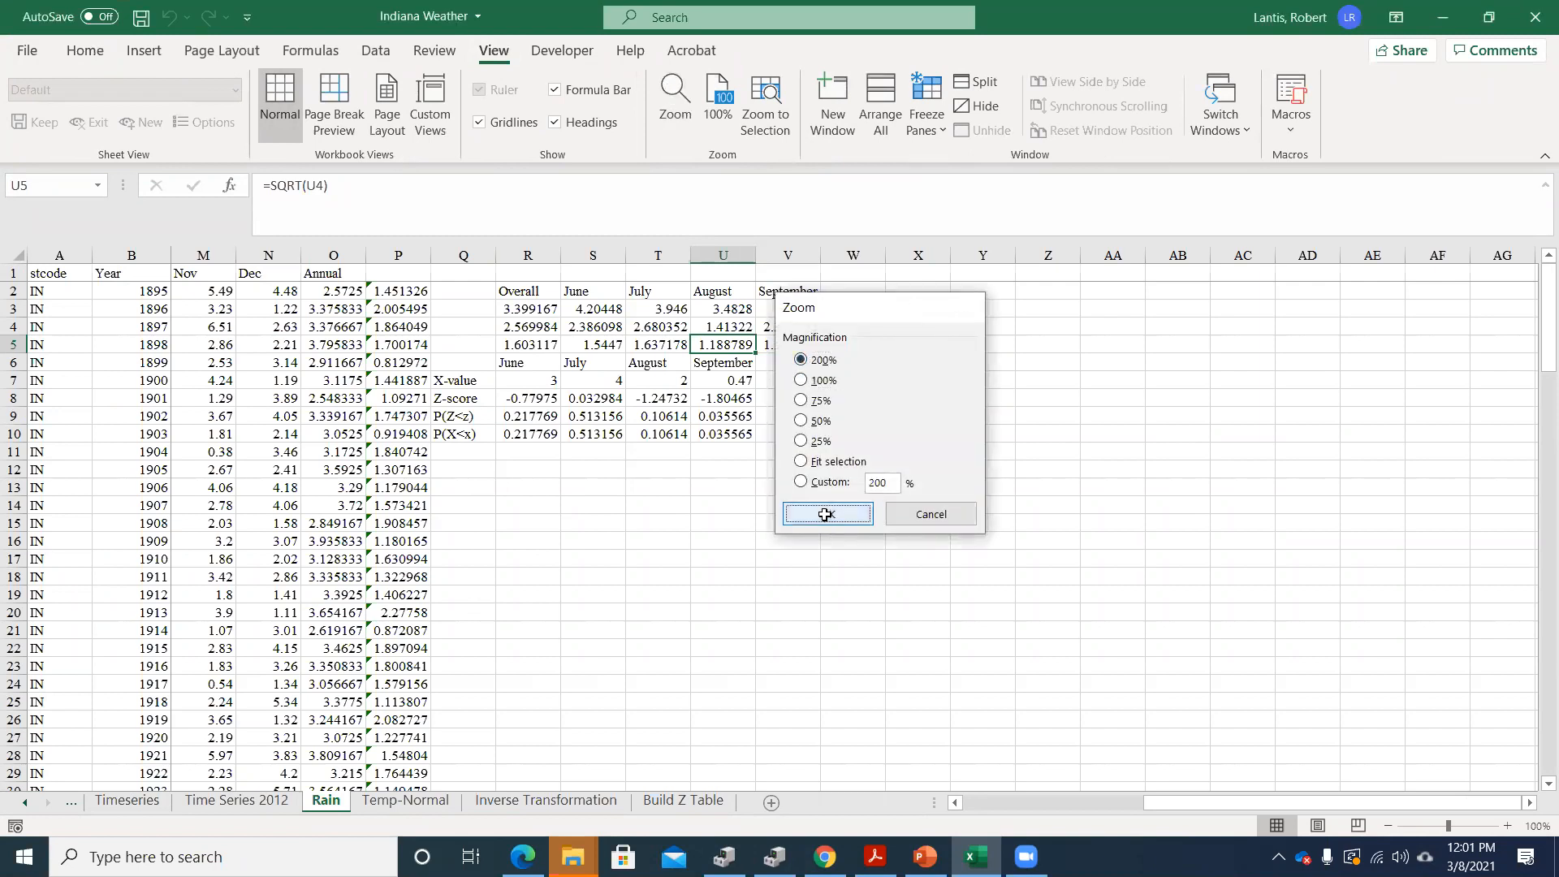
pyautogui.click(828, 515)
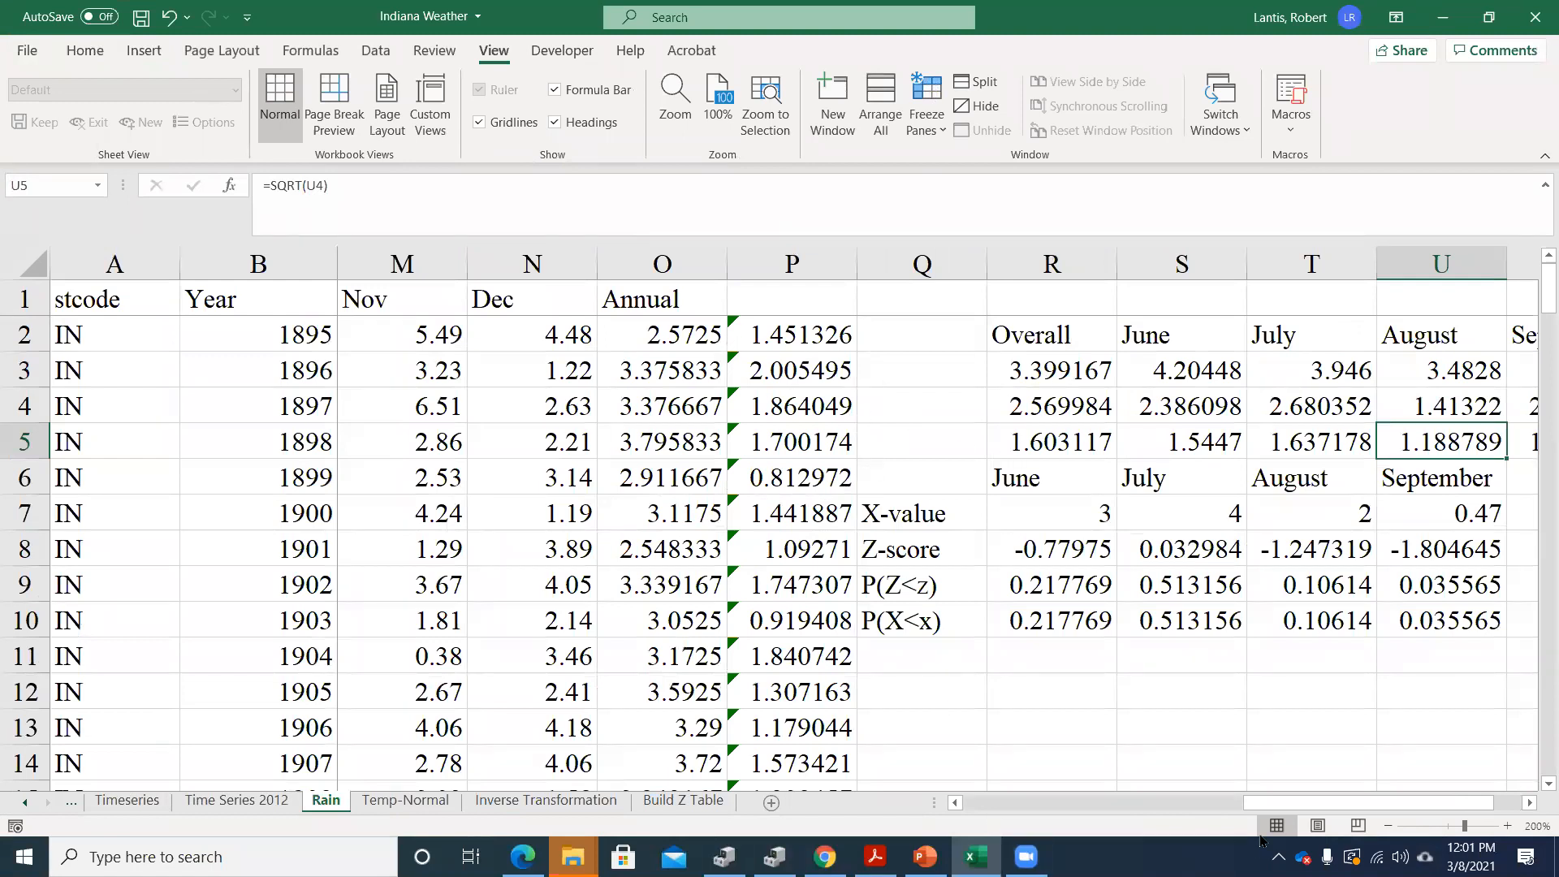
# Clear the summary statistics in R3:V5 and the Z-score and probability results in R8:U10, keeping the headings and X-values
pyautogui.moveTo(1271, 799); pyautogui.dragTo(945, 812)
pyautogui.scroll(-12, 380, 460)
pyautogui.scroll(12, 379, 460)
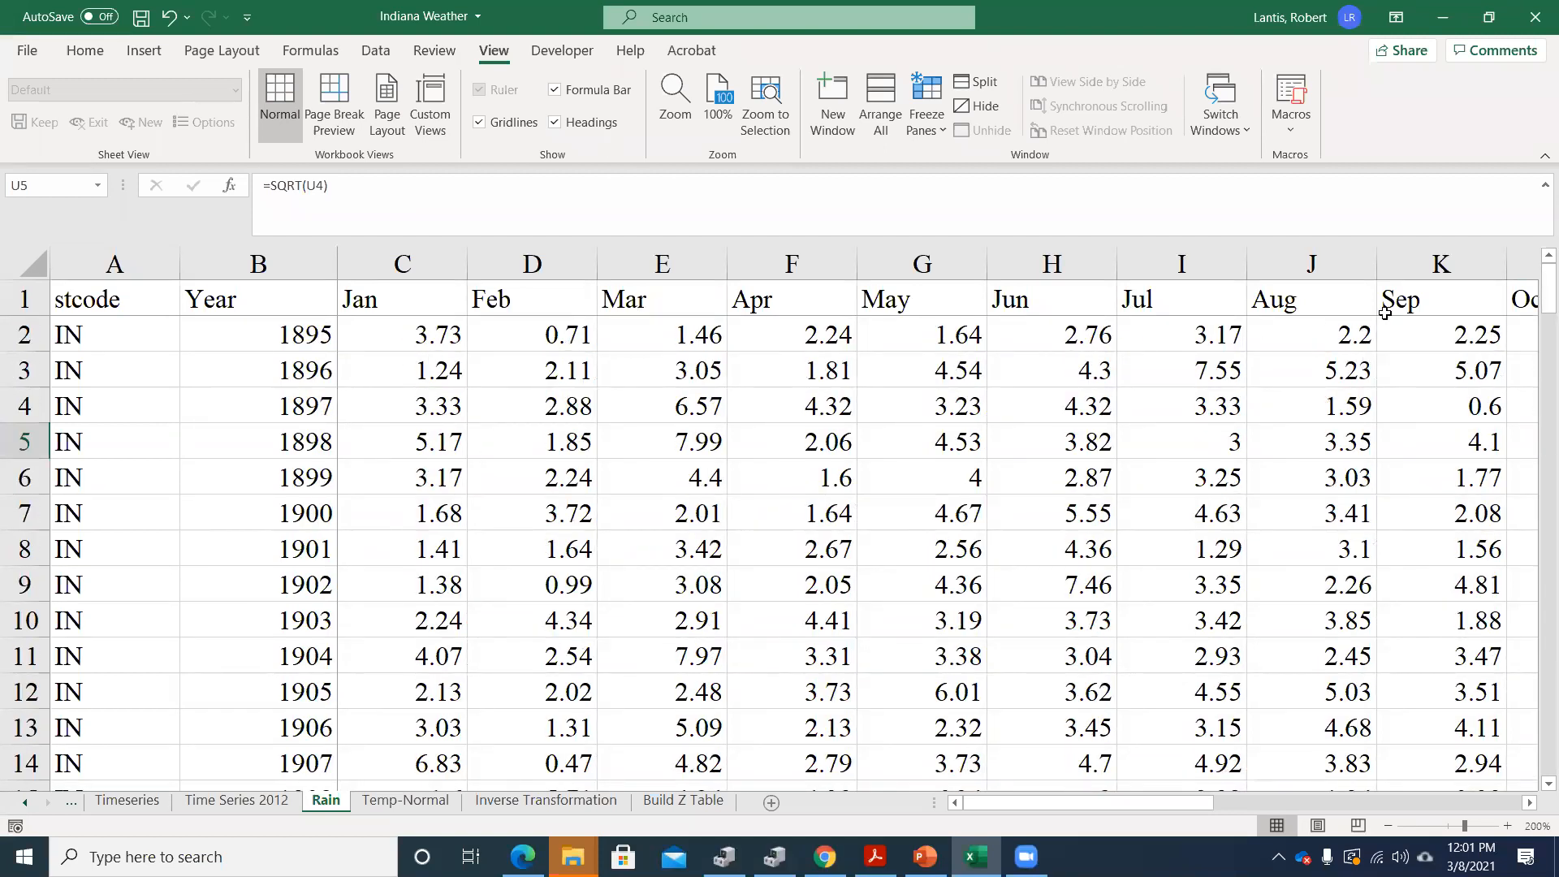
pyautogui.moveTo(1124, 810); pyautogui.dragTo(1476, 848)
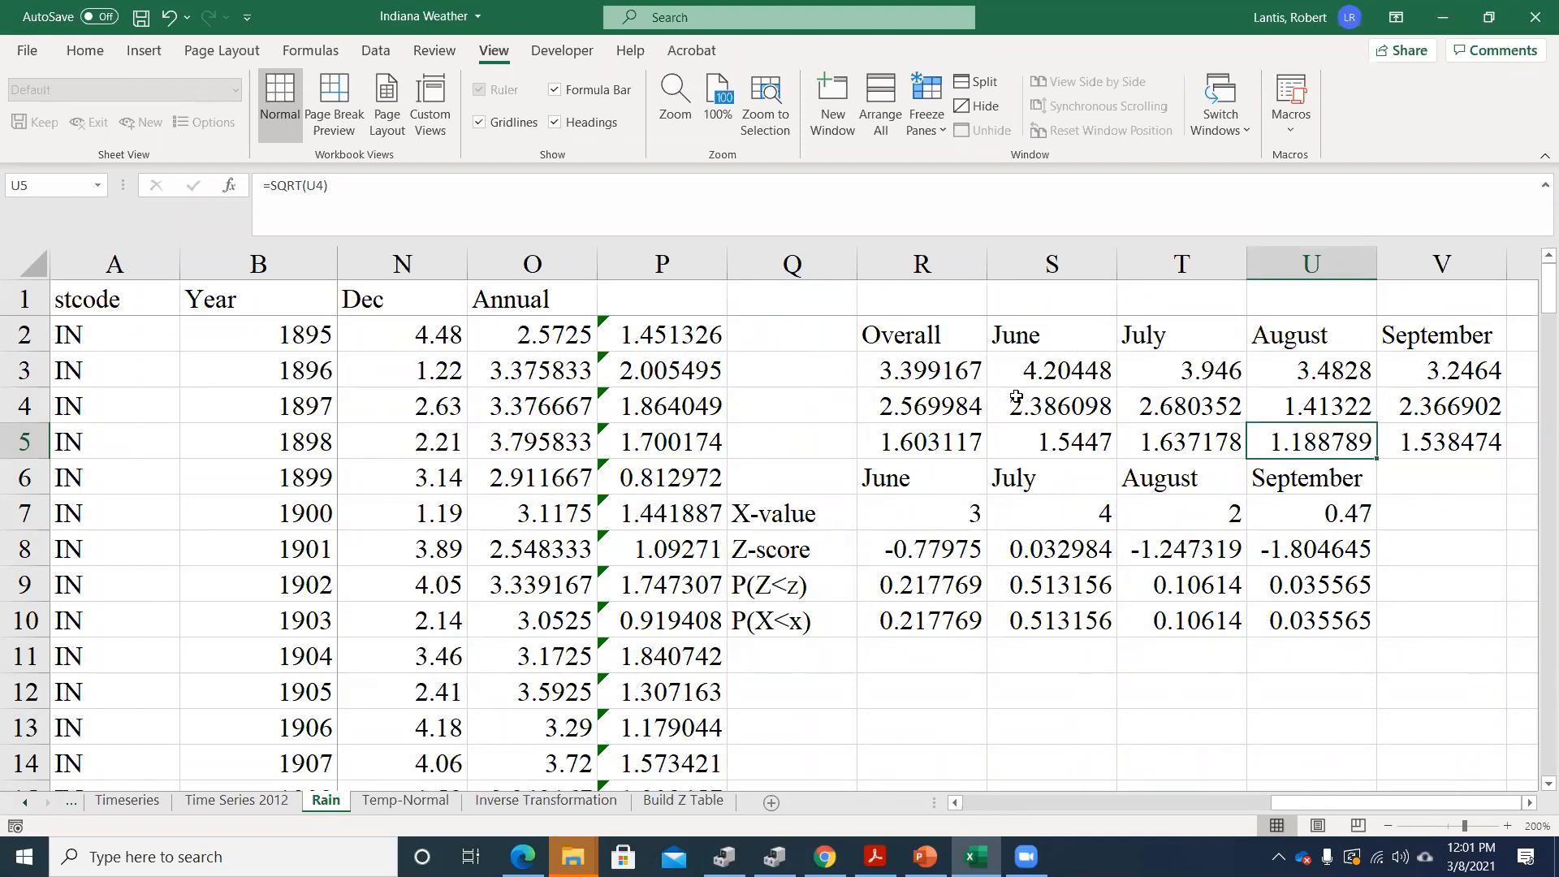
pyautogui.moveTo(921, 369); pyautogui.dragTo(1386, 439)
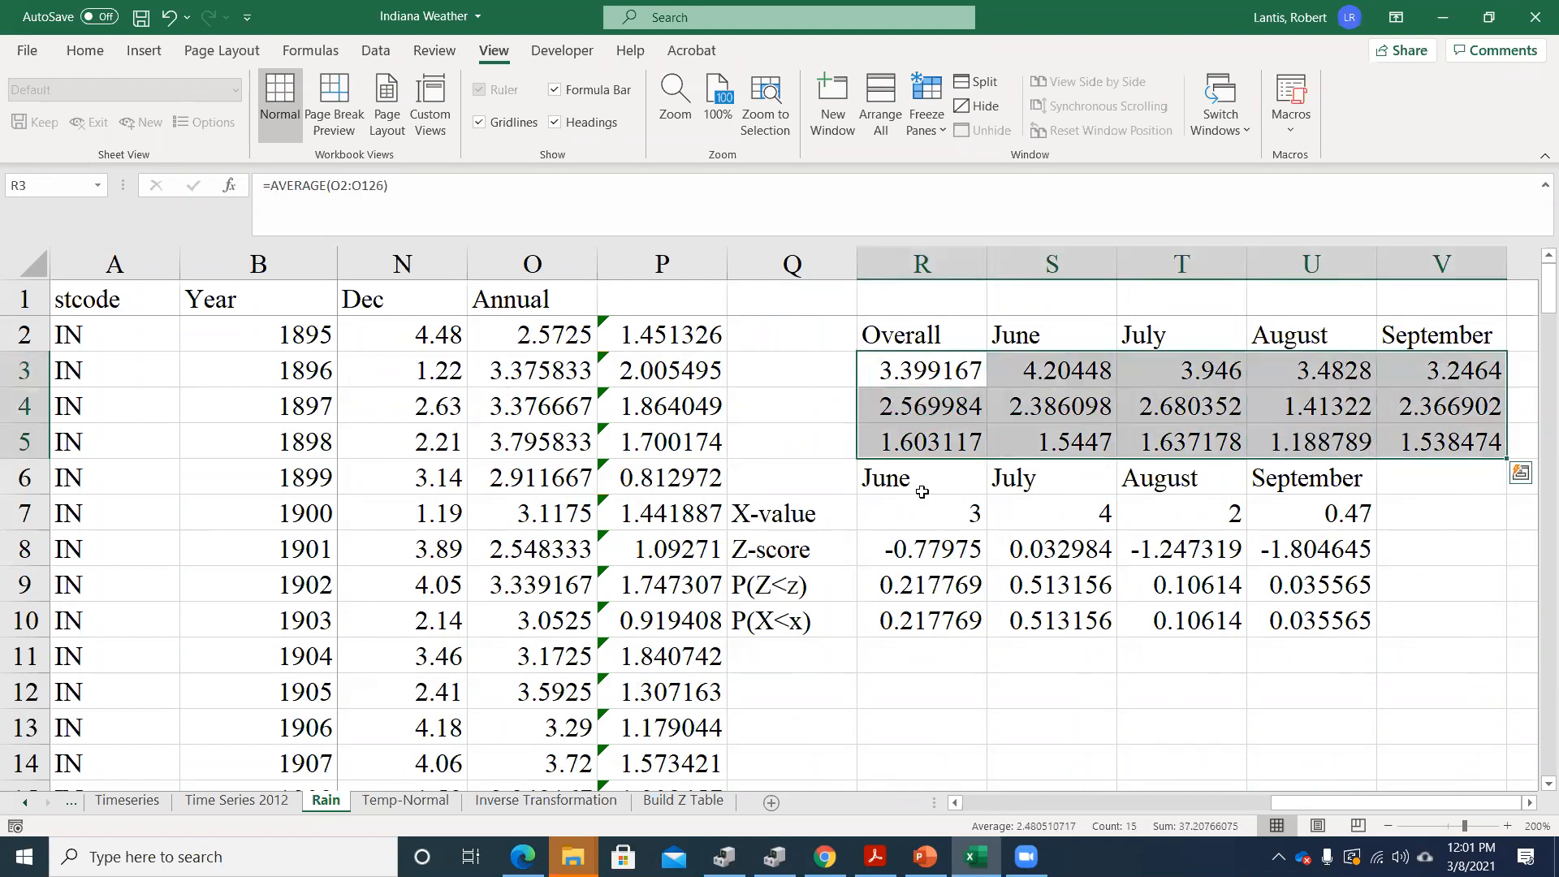
pyautogui.press('Delete')
pyautogui.moveTo(916, 549); pyautogui.dragTo(1336, 630)
pyautogui.press('Delete')
# Label the summary rows in Q3:Q5 as Mean, Stand. Dev and Variance
pyautogui.click(894, 360)
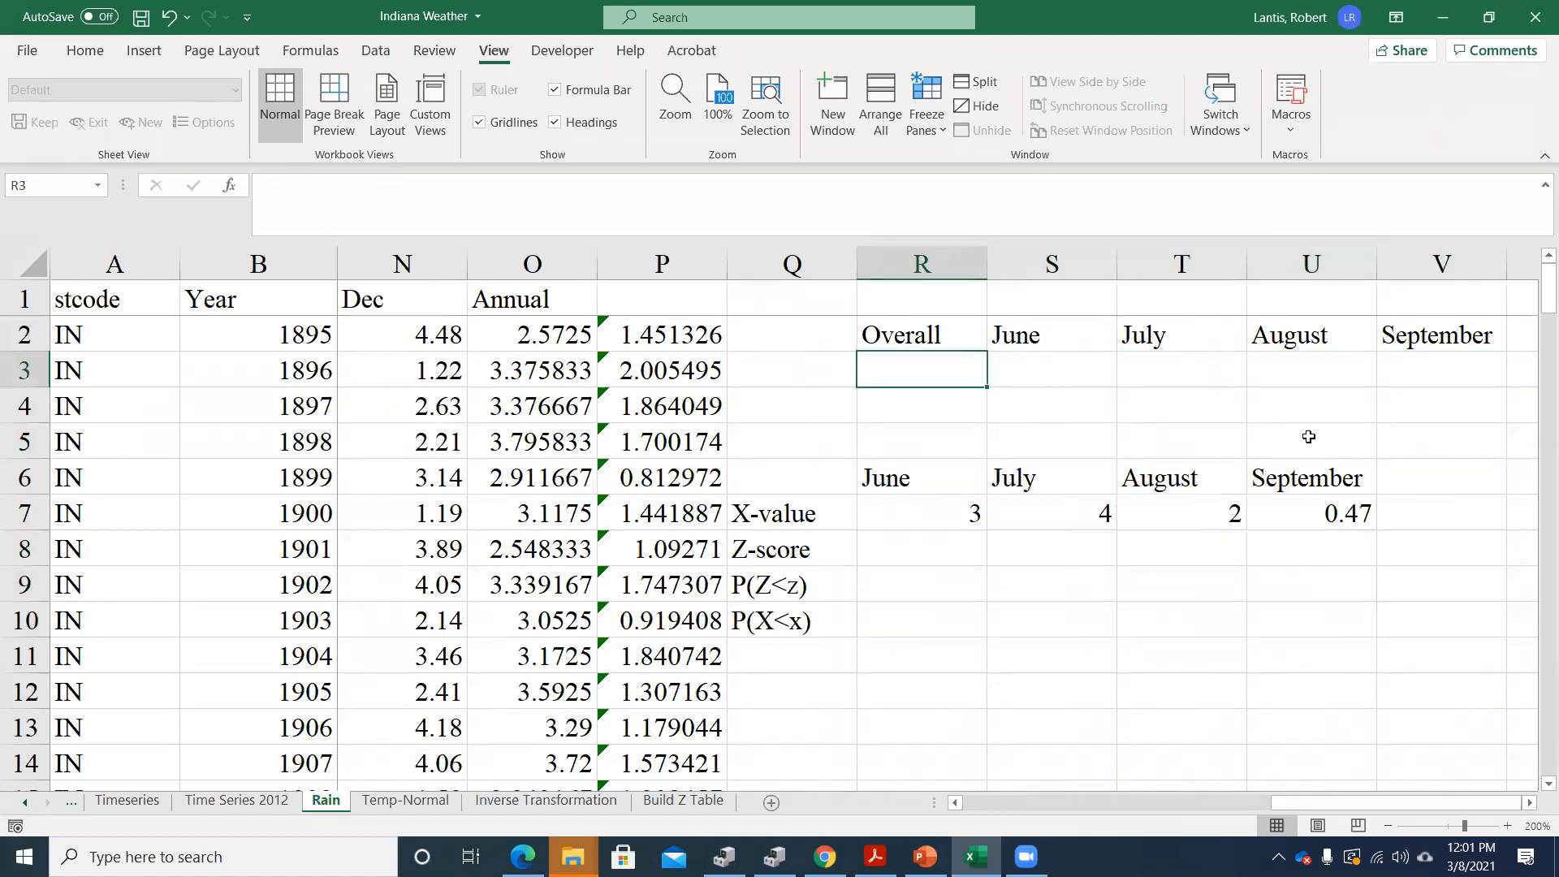
pyautogui.press('Left')
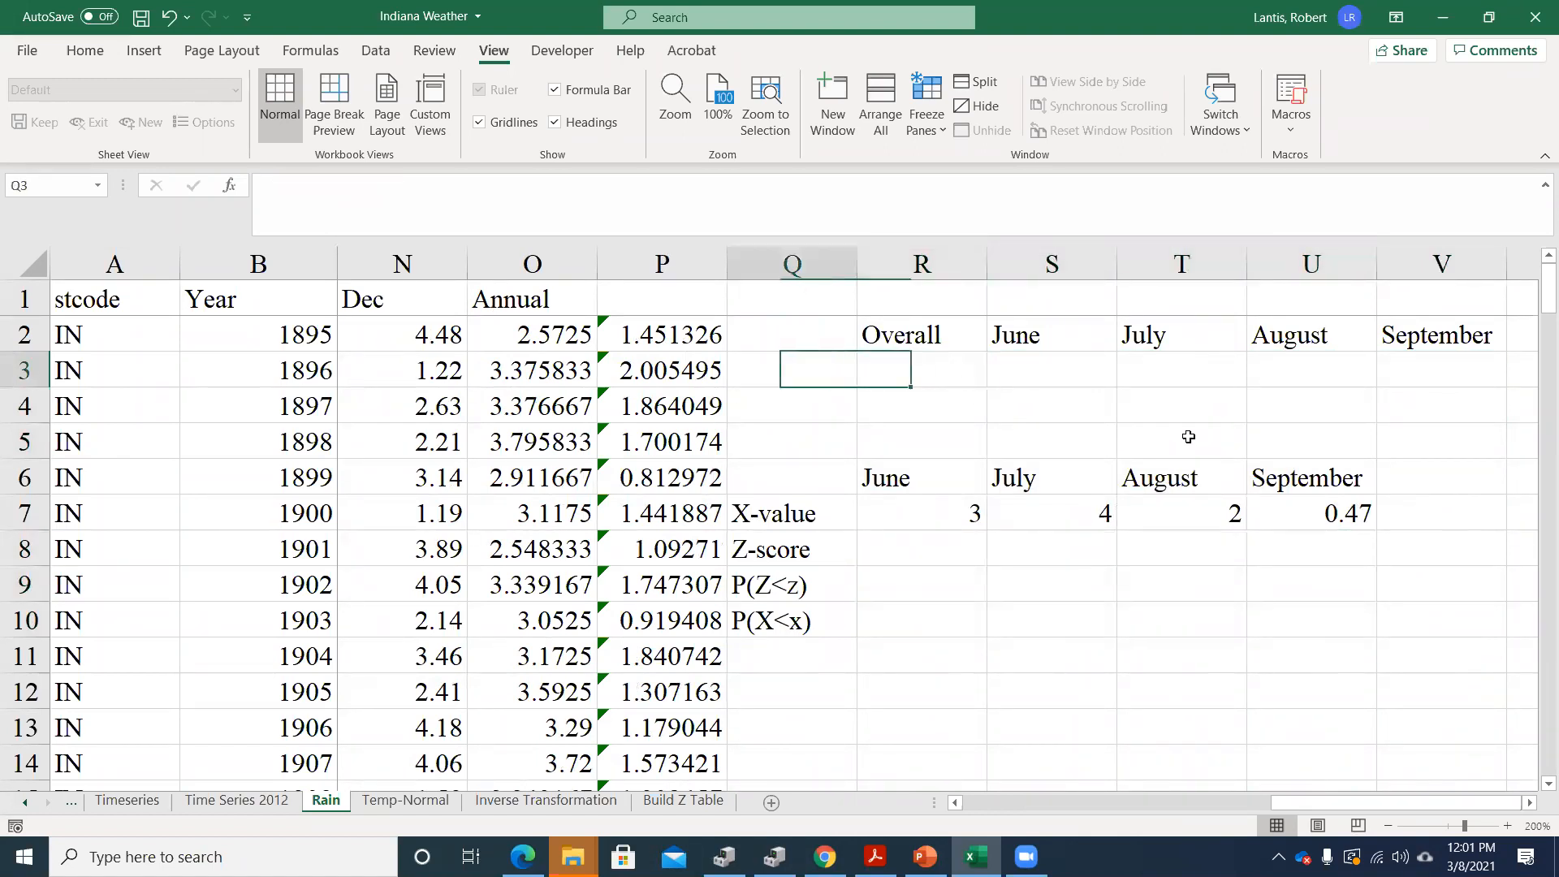
pyautogui.write('Mean')
pyautogui.press('Return')
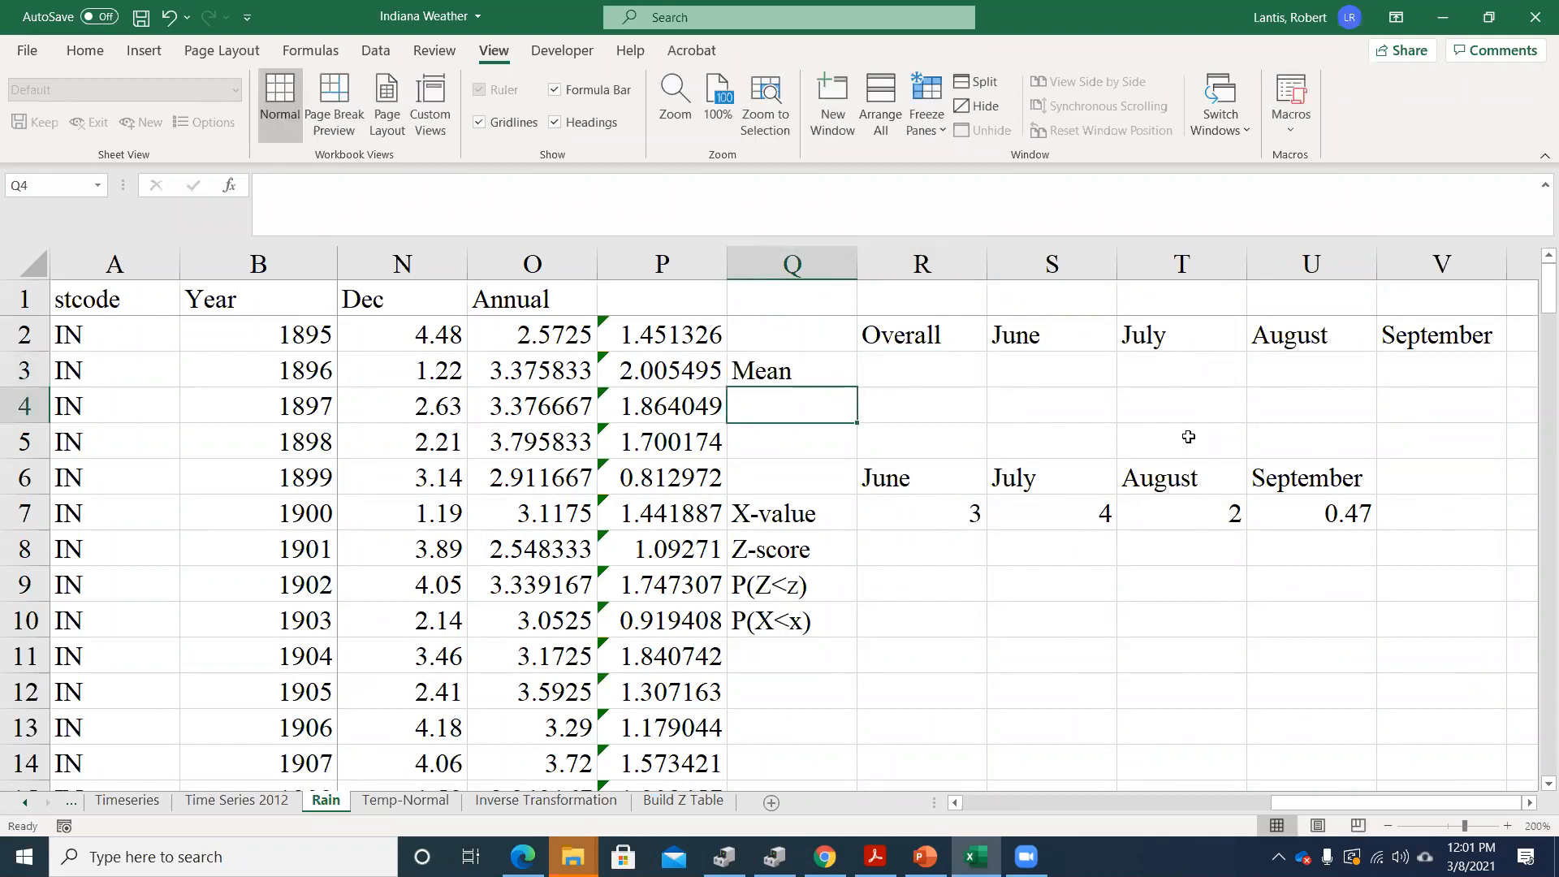
pyautogui.write('Stand. D')
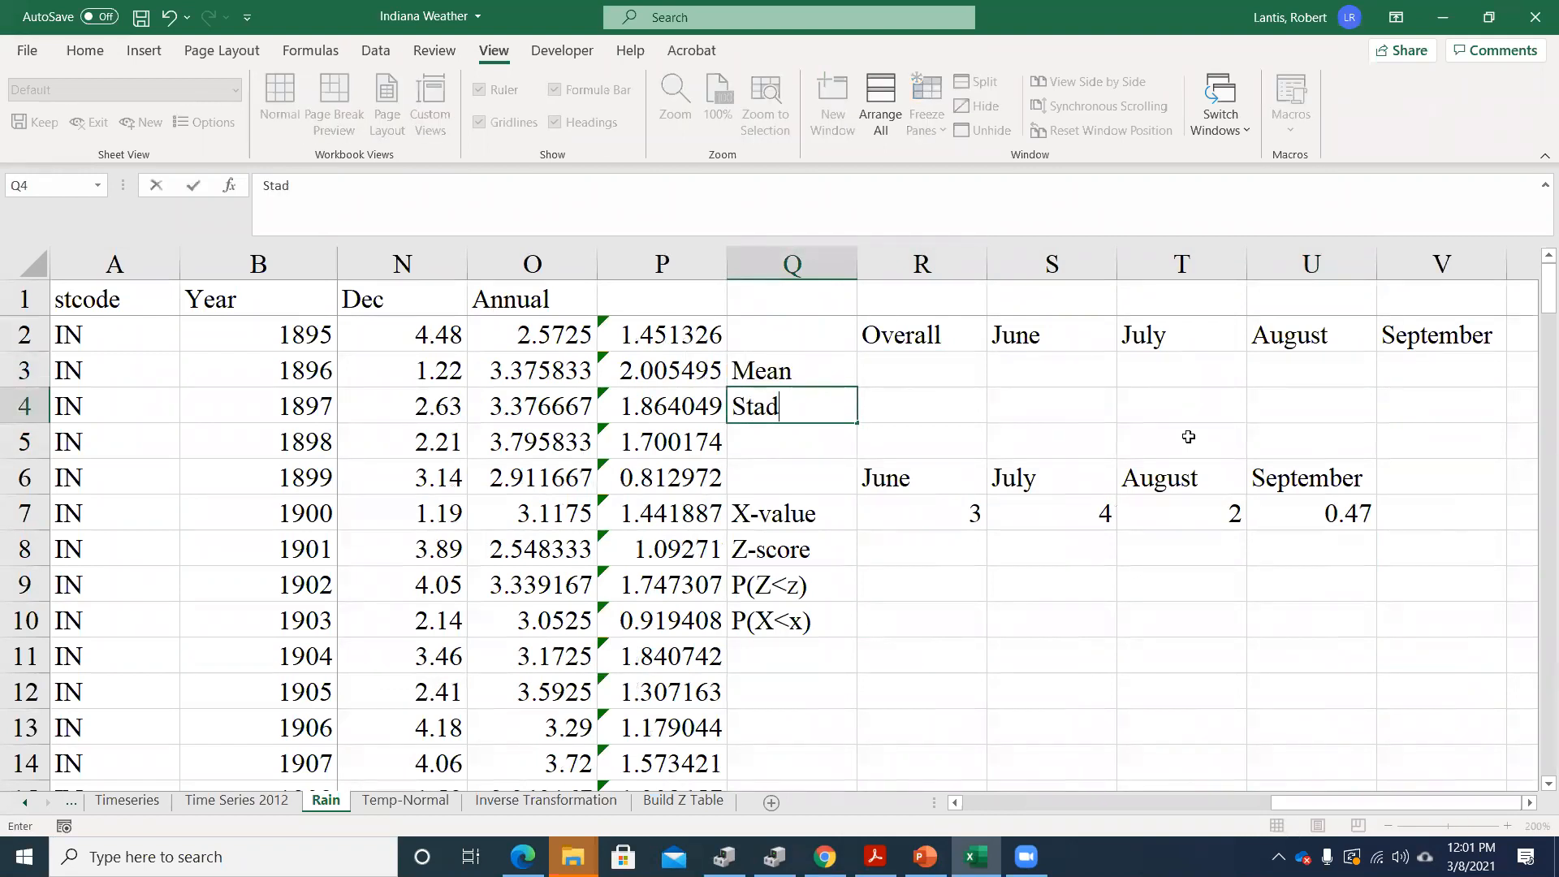
pyautogui.write('ev')
pyautogui.press('Tab')
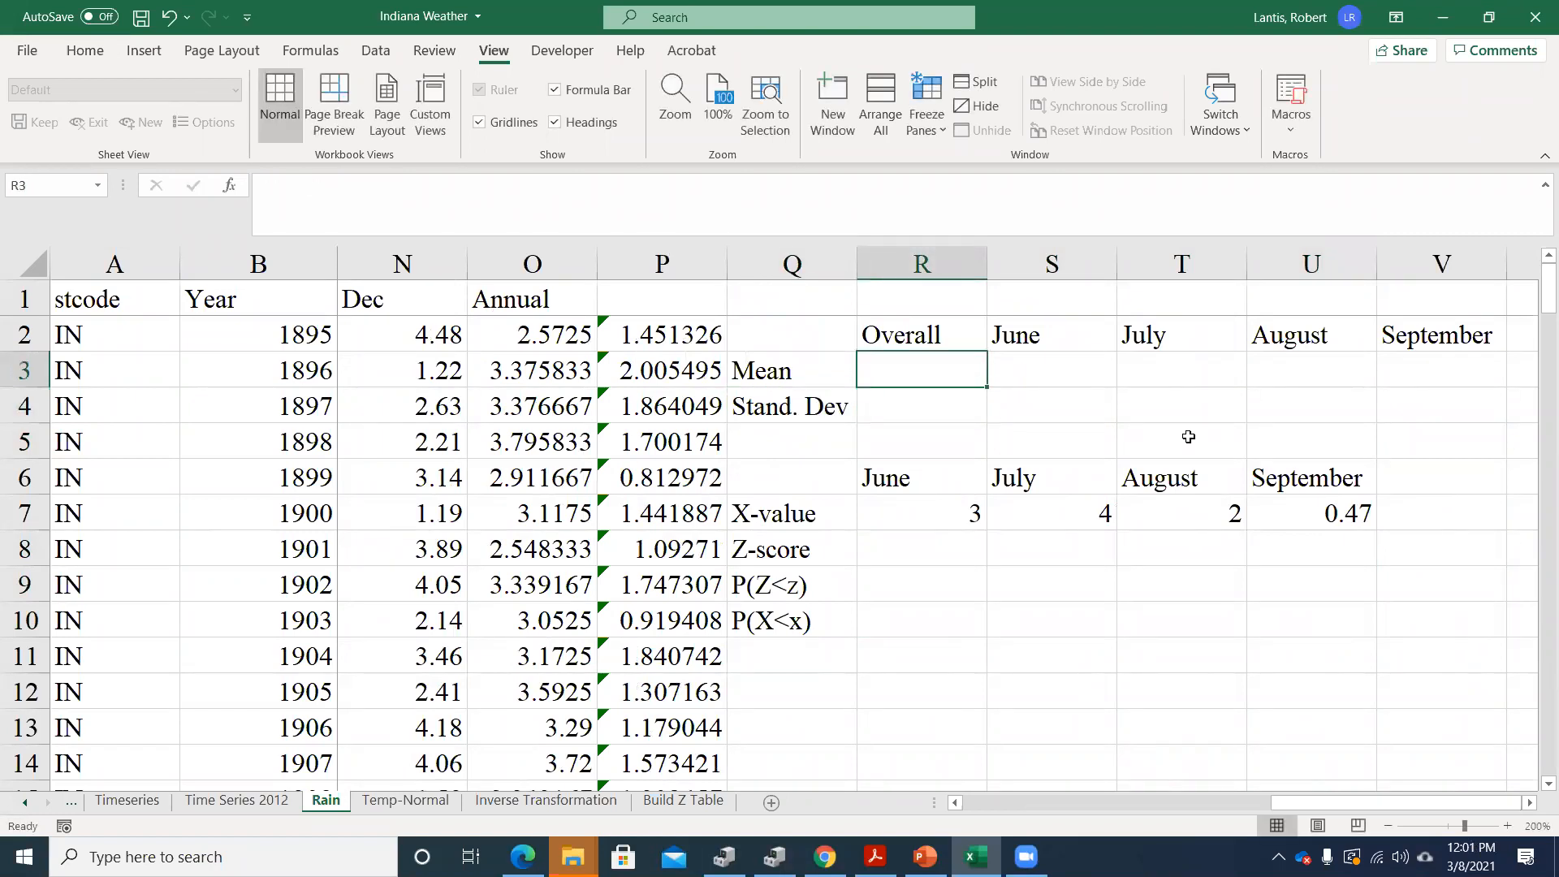
pyautogui.press('Return')
pyautogui.press('Up')
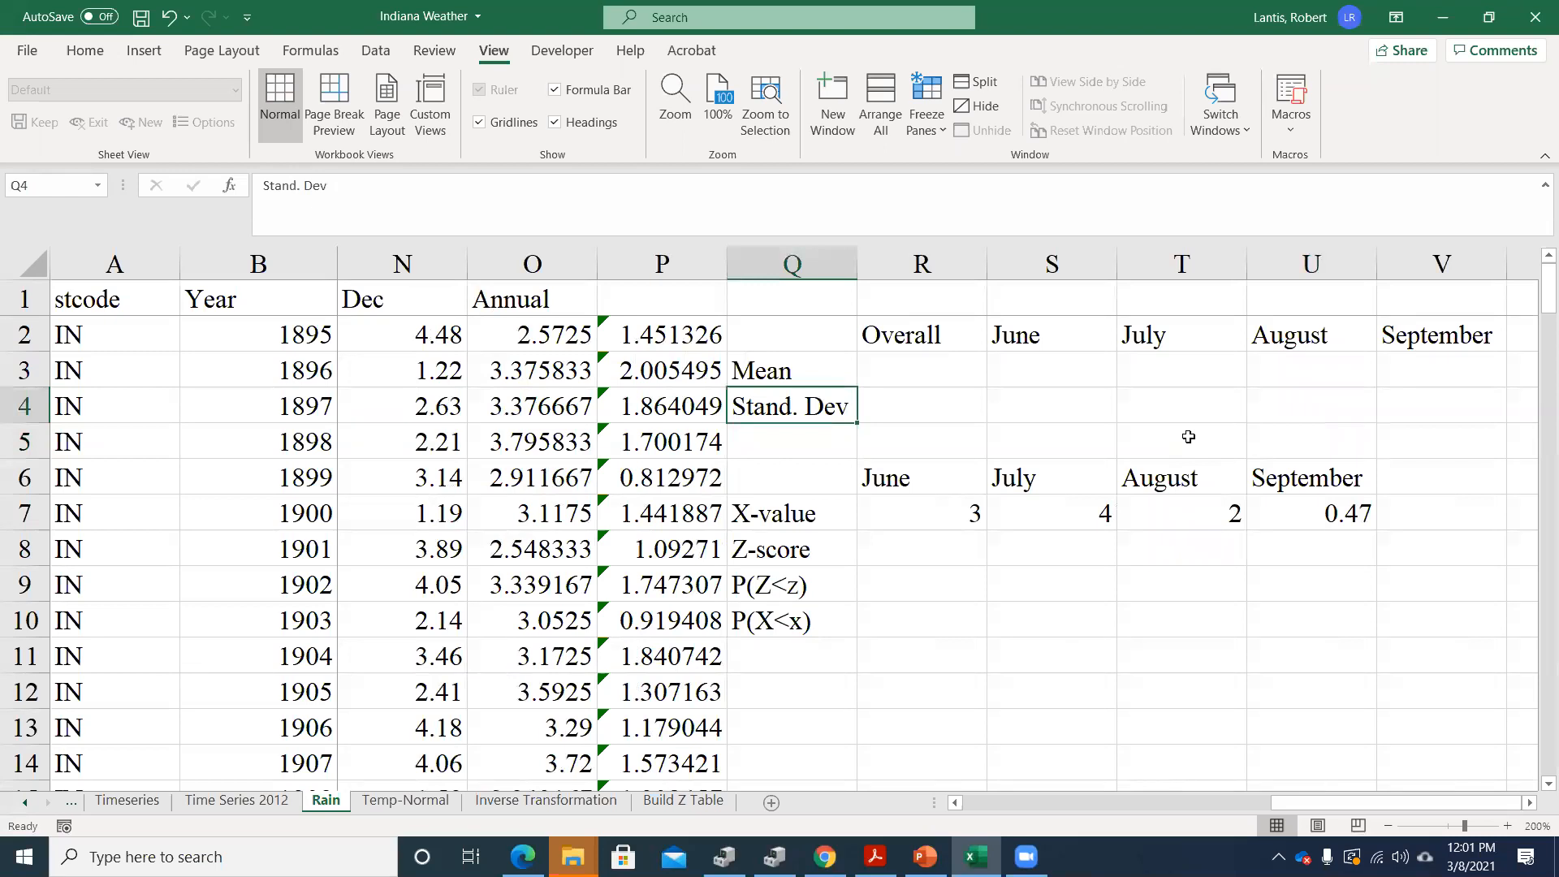
pyautogui.click(828, 431)
pyautogui.write('Variance')
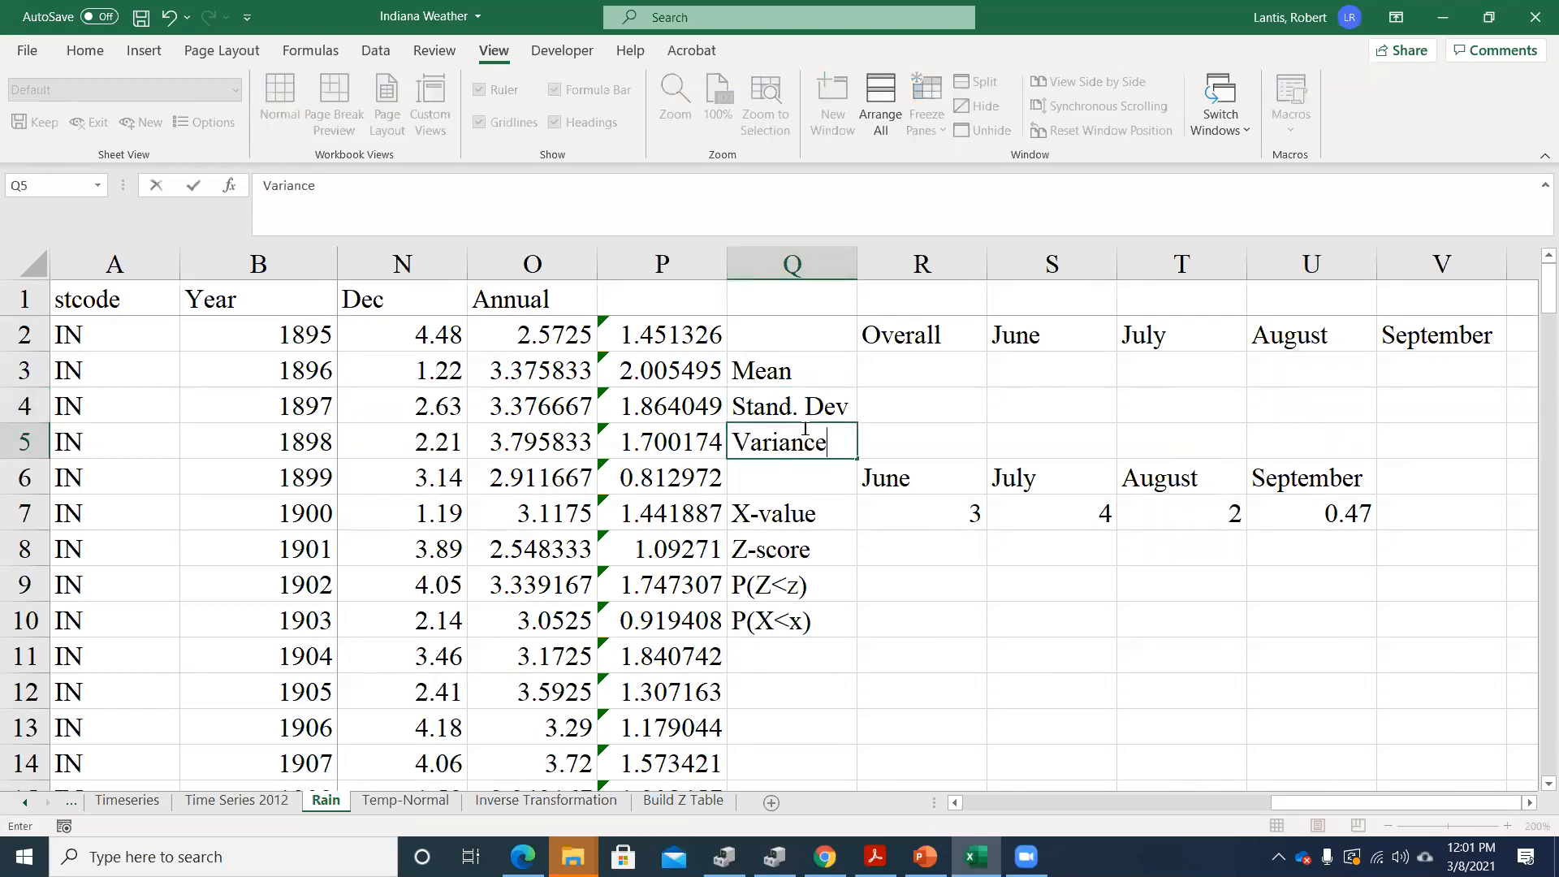
pyautogui.press('Return')
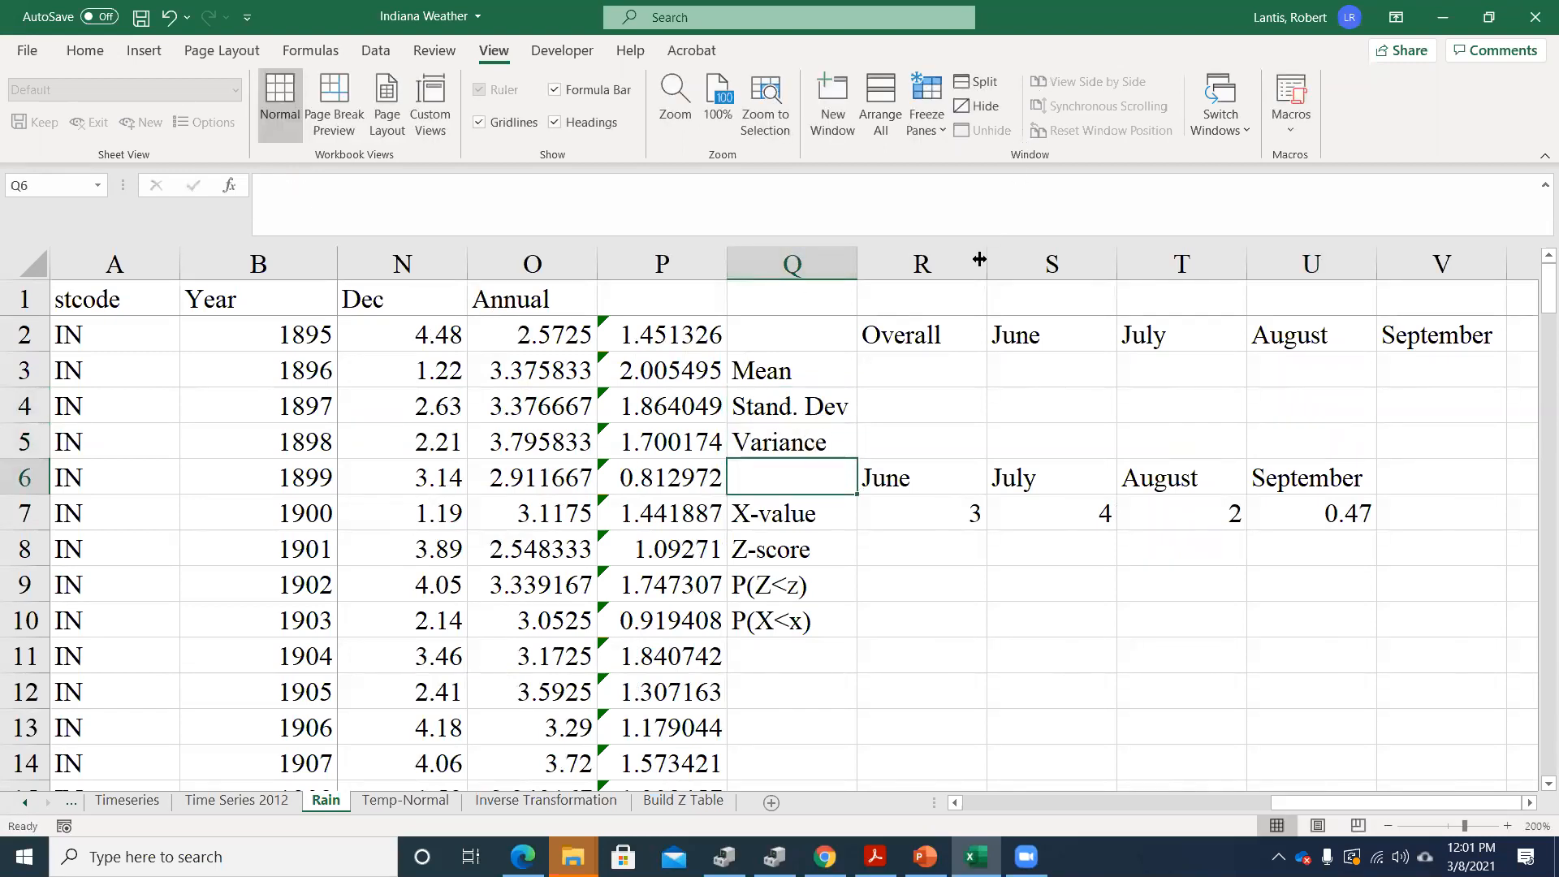
# Look through the time series sheets, examine the Monthly Average Rainfall chart on the Chart Data sheet, and return to Rain
pyautogui.click(934, 362)
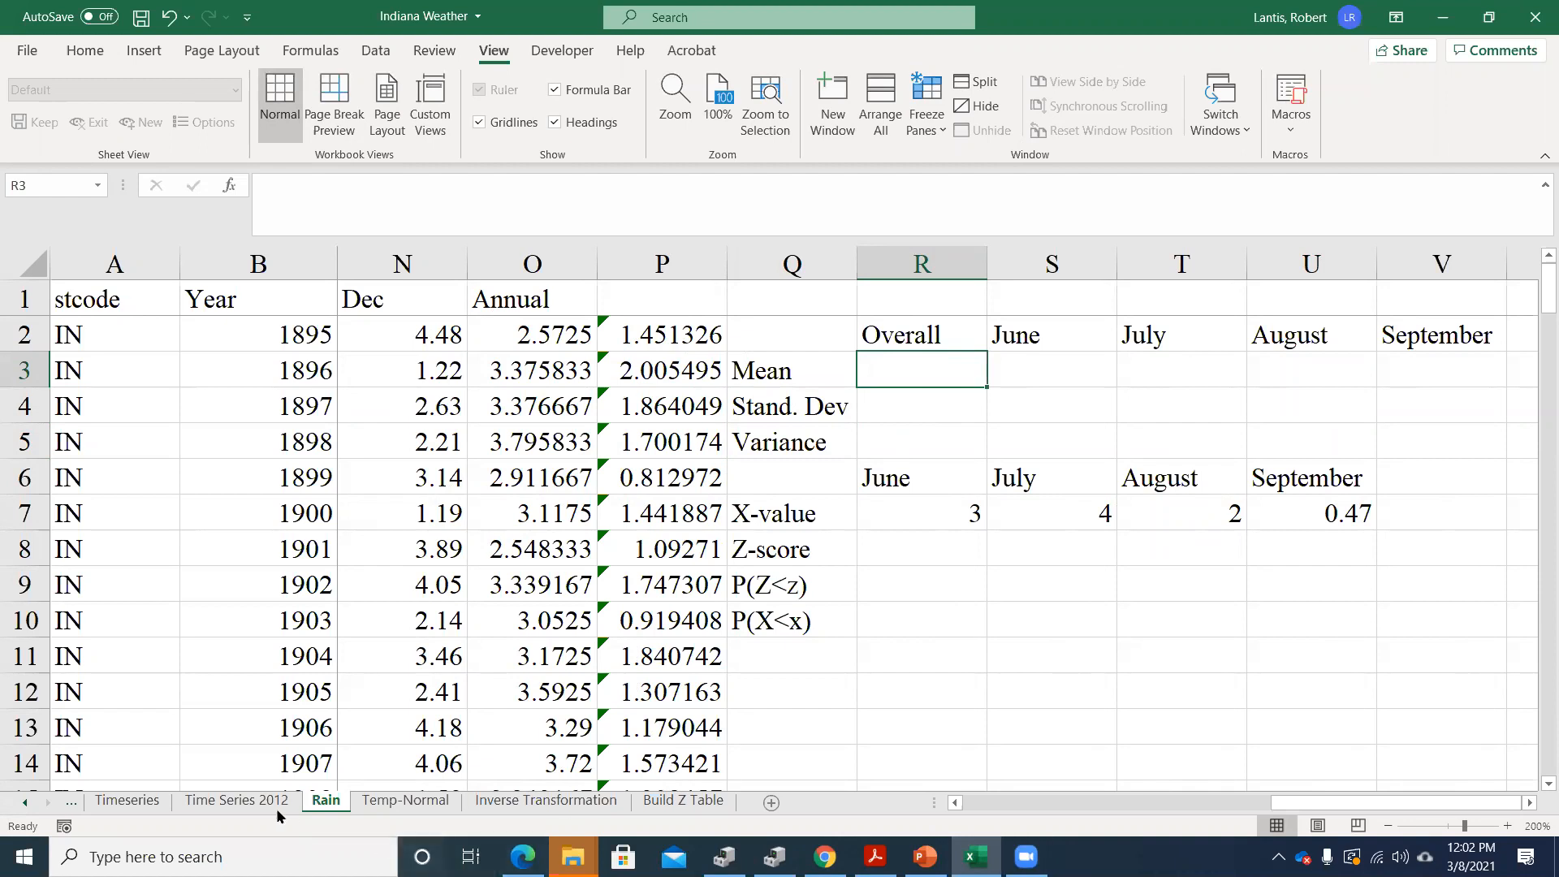
pyautogui.click(237, 801)
pyautogui.click(122, 803)
pyautogui.click(25, 803)
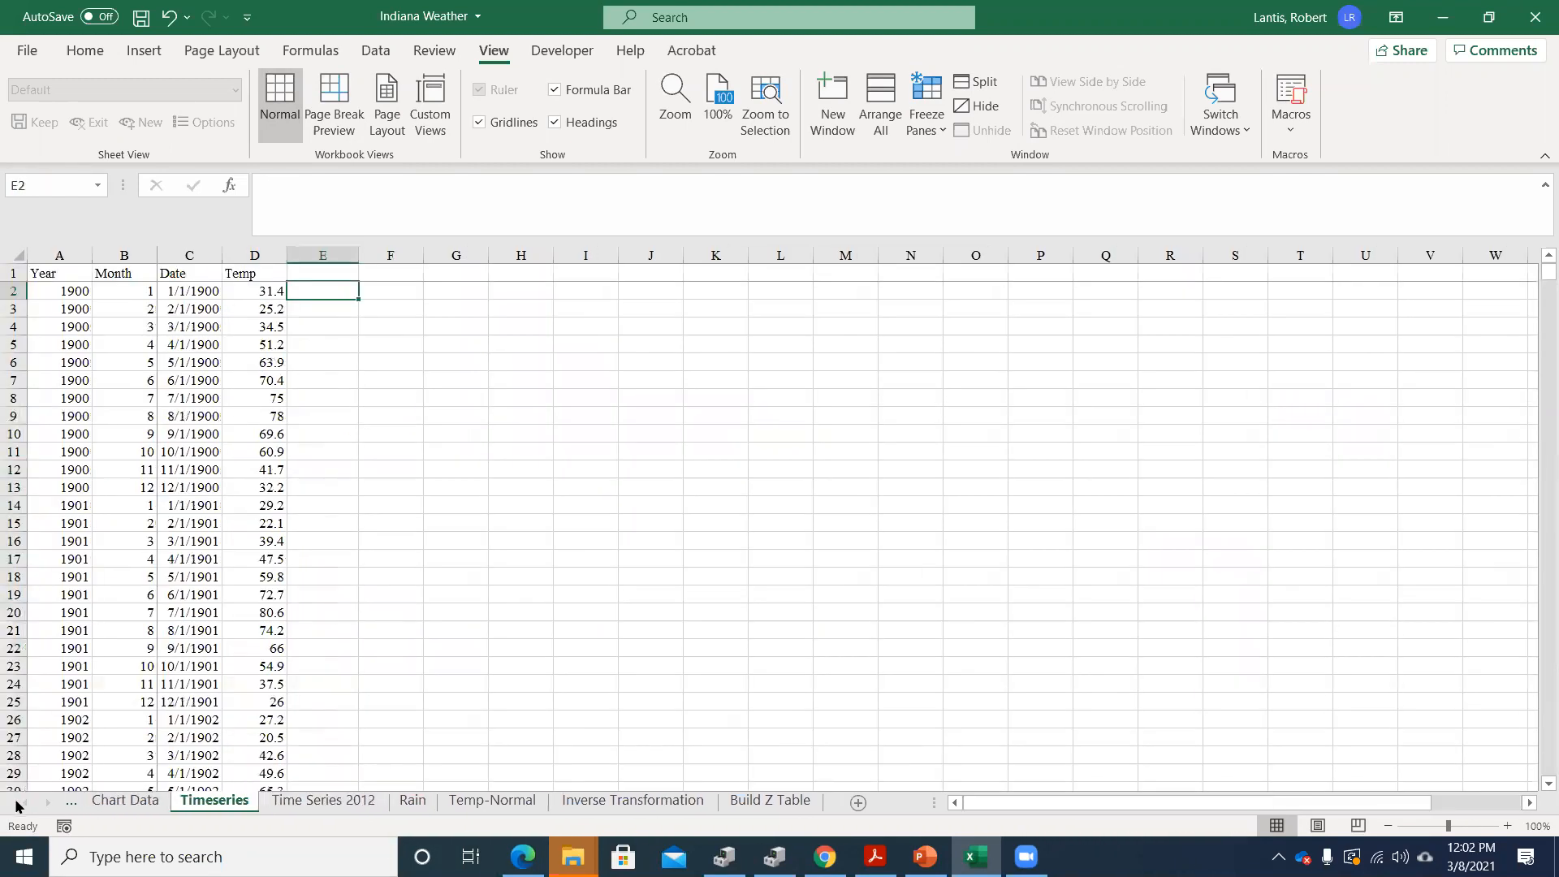
pyautogui.click(134, 804)
pyautogui.scroll(-6, 995, 444)
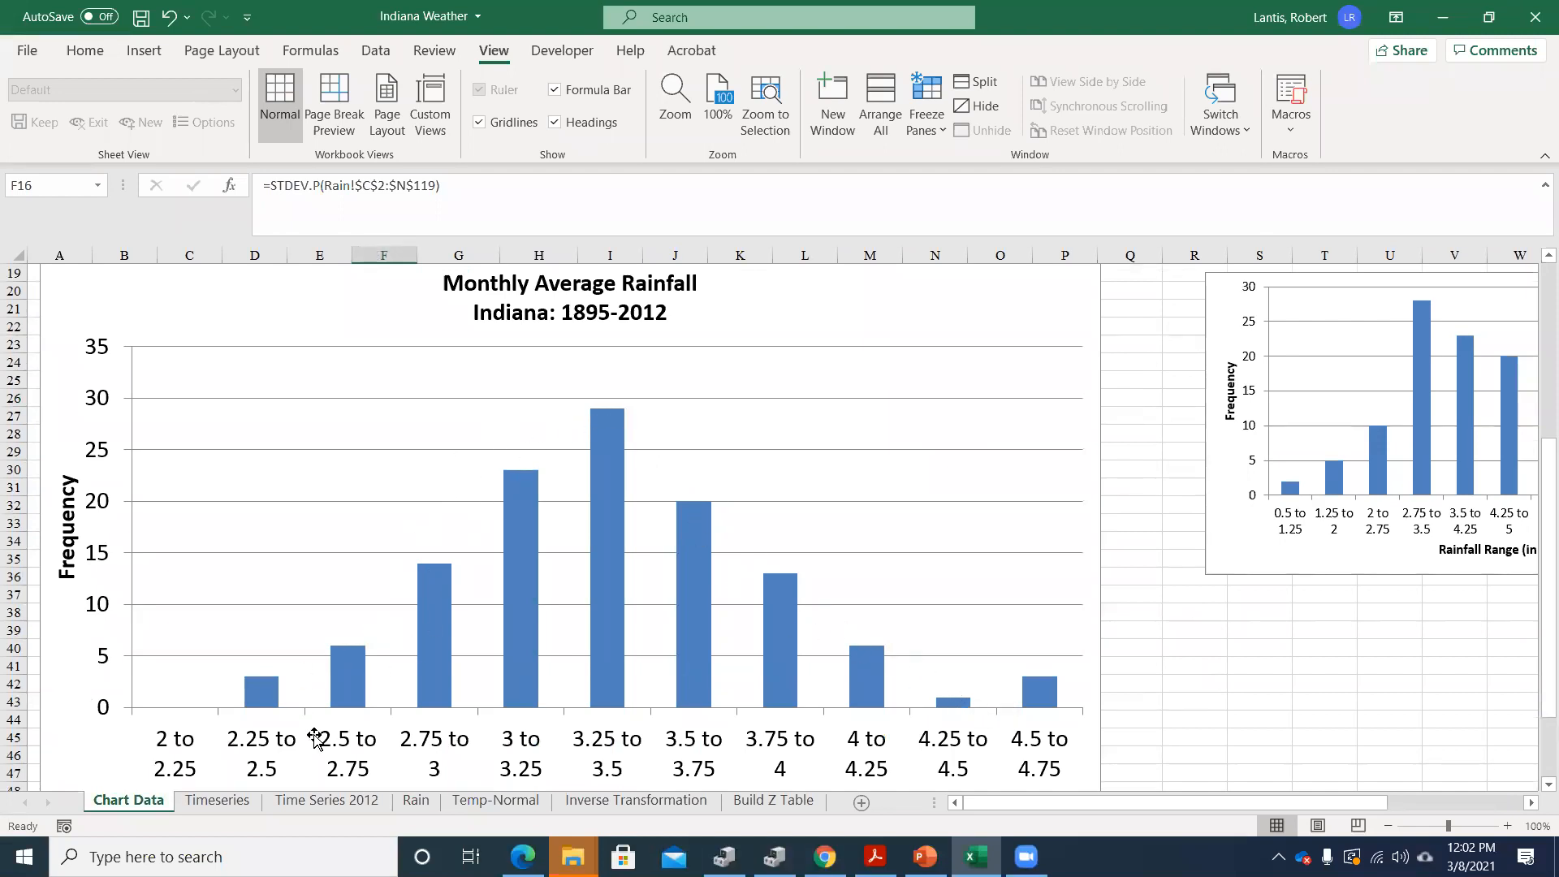
pyautogui.click(416, 801)
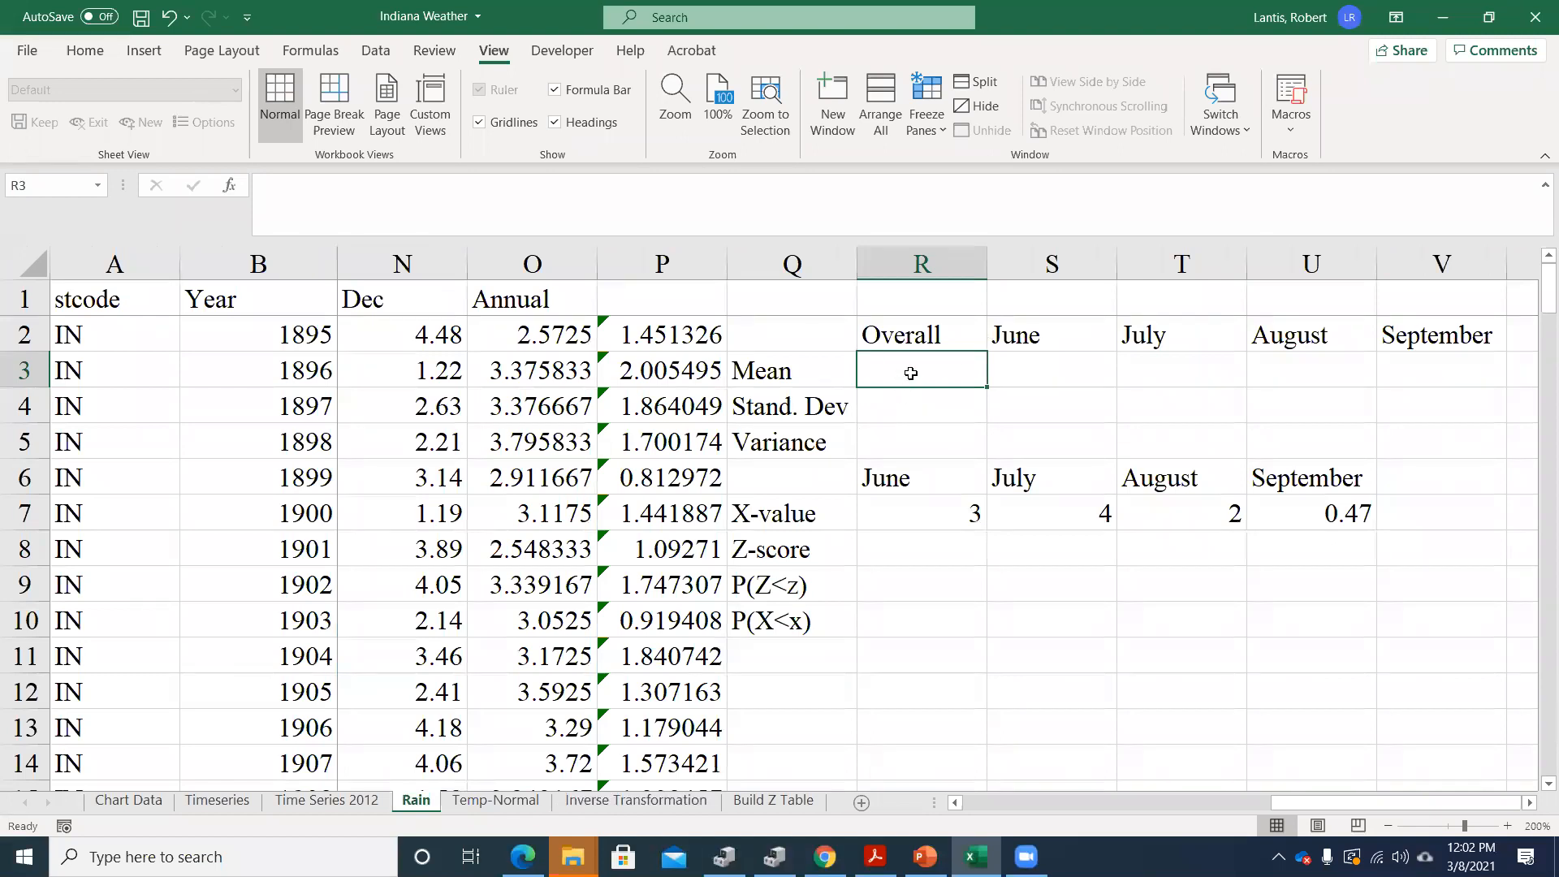
# Calculate the overall mean rainfall in R3 with AVERAGE over the Annual values O2:O126
pyautogui.write('=average(')
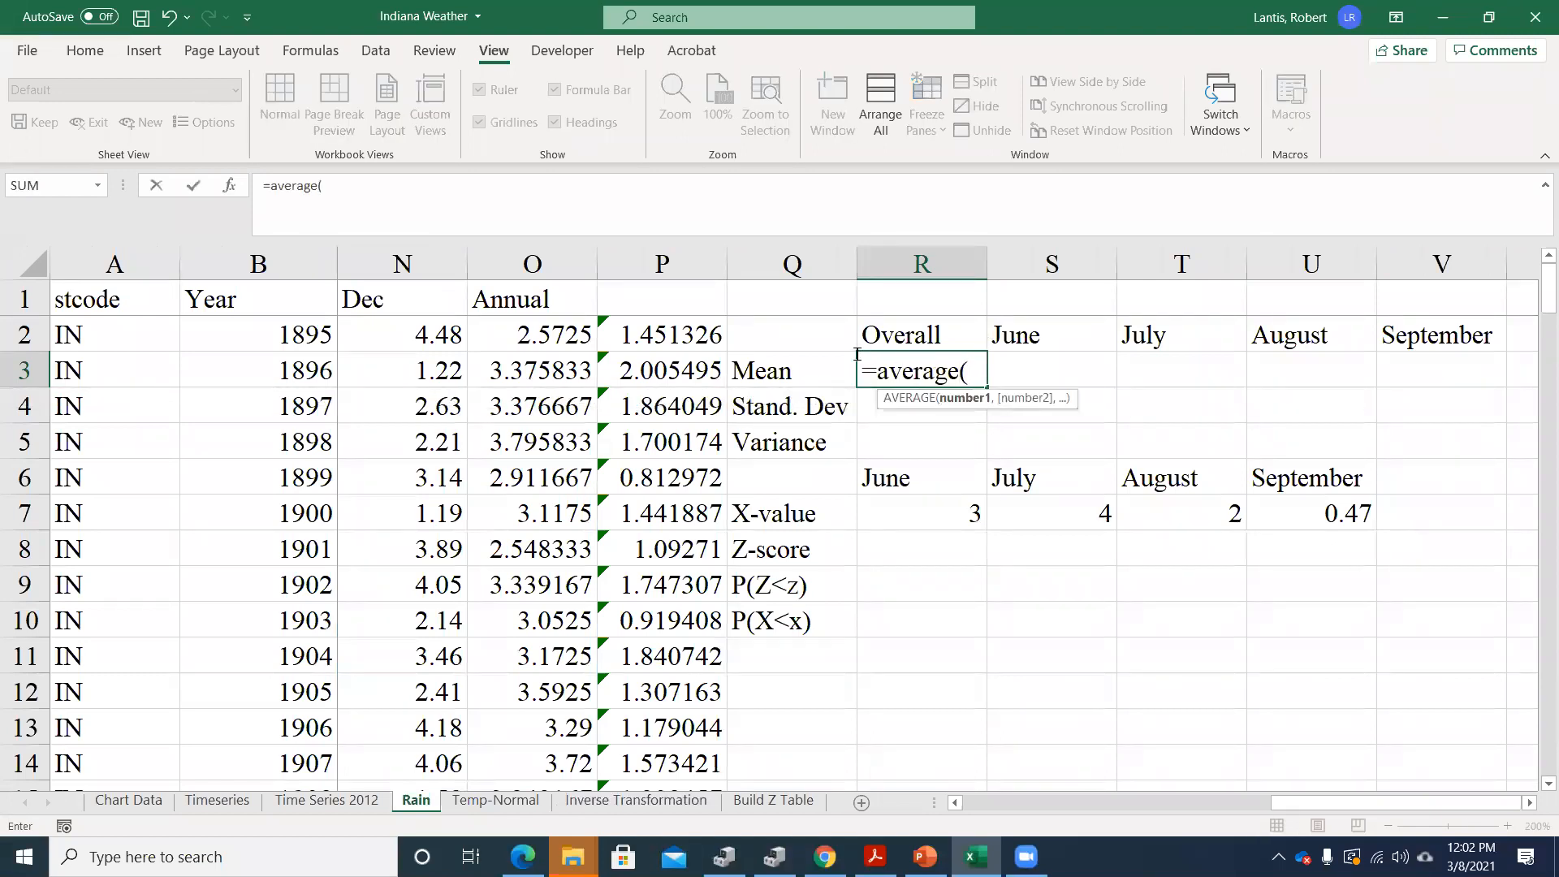
pyautogui.click(521, 334)
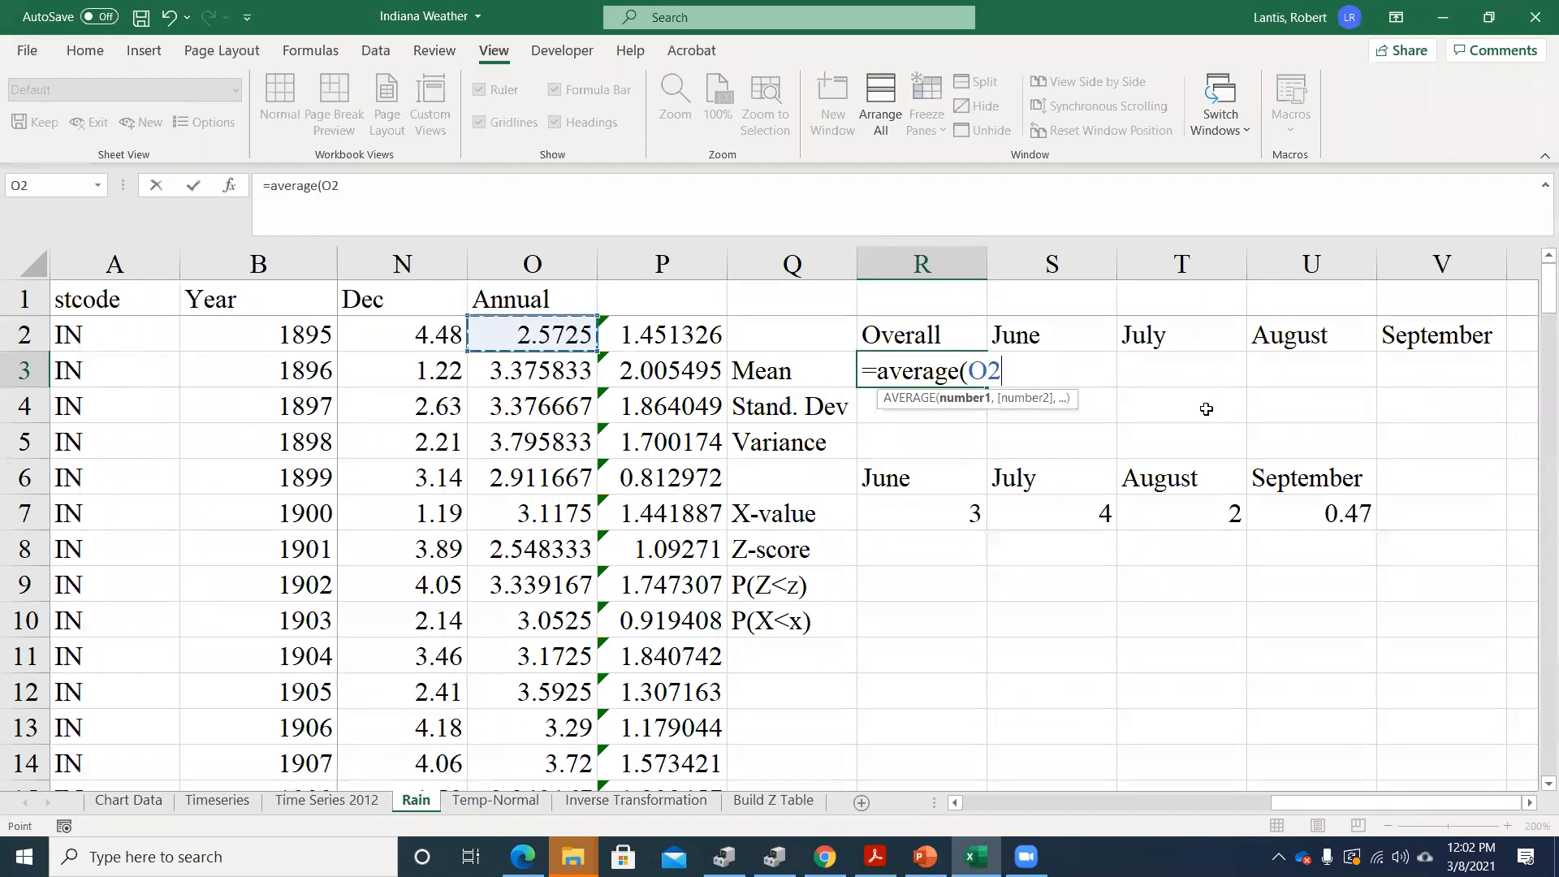
pyautogui.hotkey('ctrl', 'shift', 'Down')
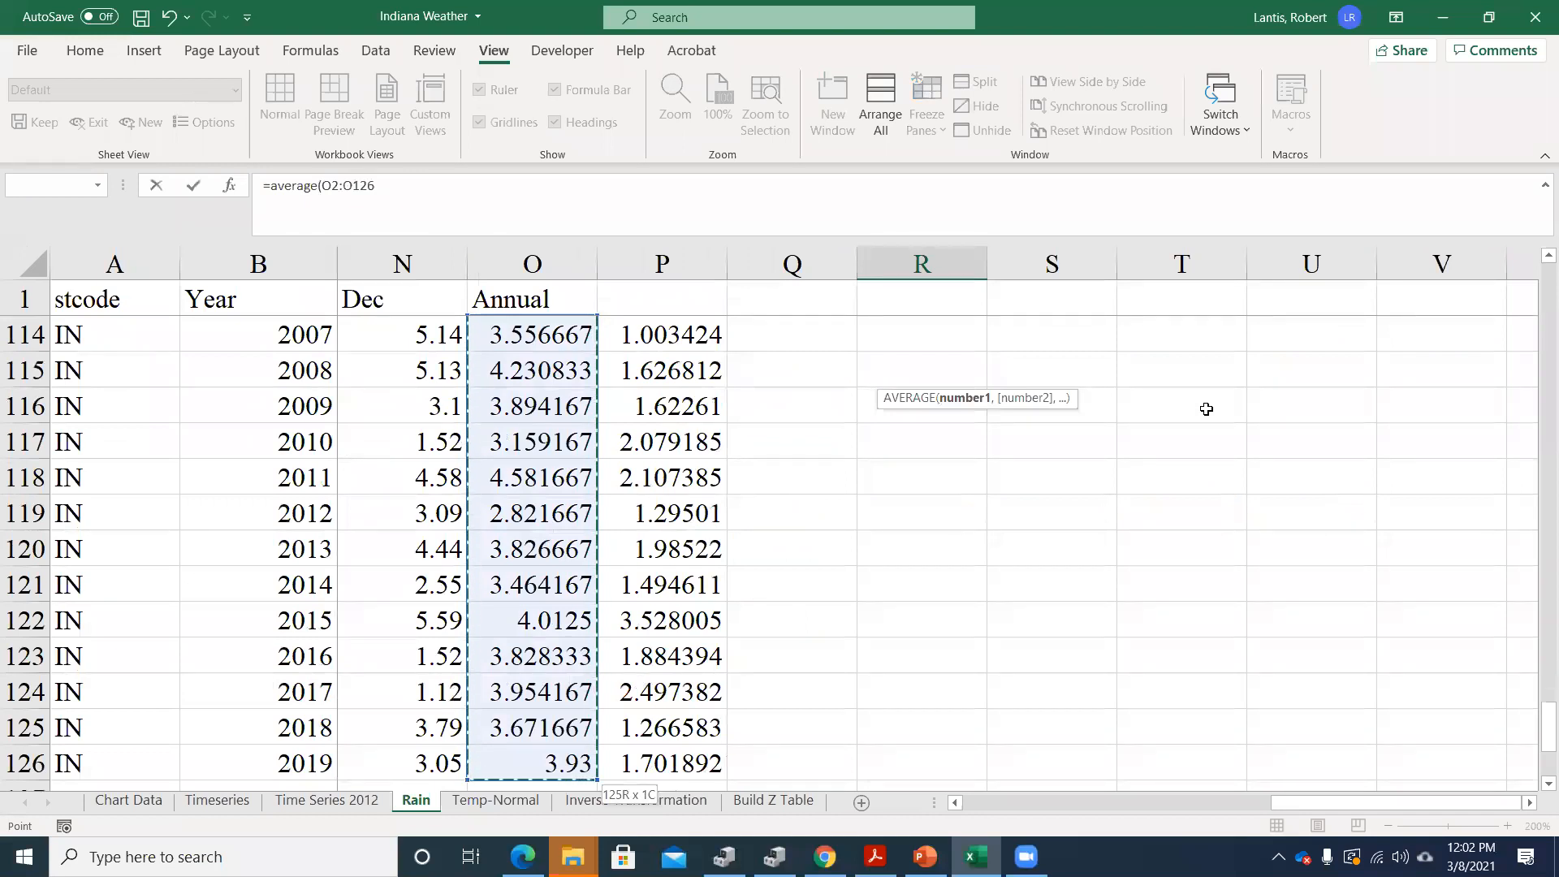
pyautogui.press('Return')
pyautogui.scroll(1, 1137, 418)
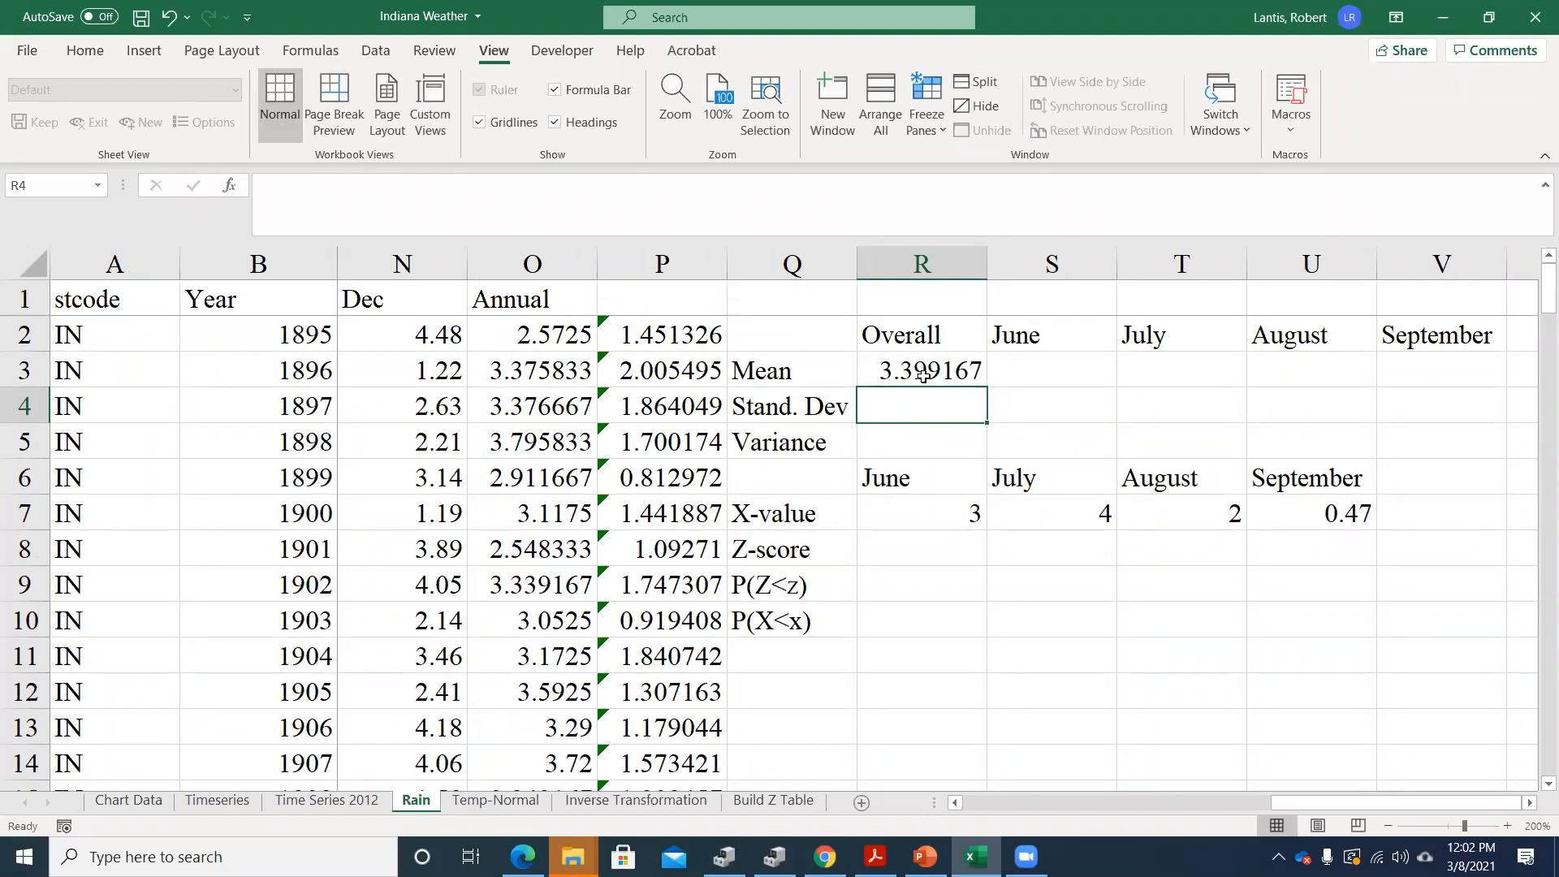
# Calculate the overall rainfall standard deviation in R4 with STDEV.S over the Annual values O2:O126
pyautogui.write('=stde')
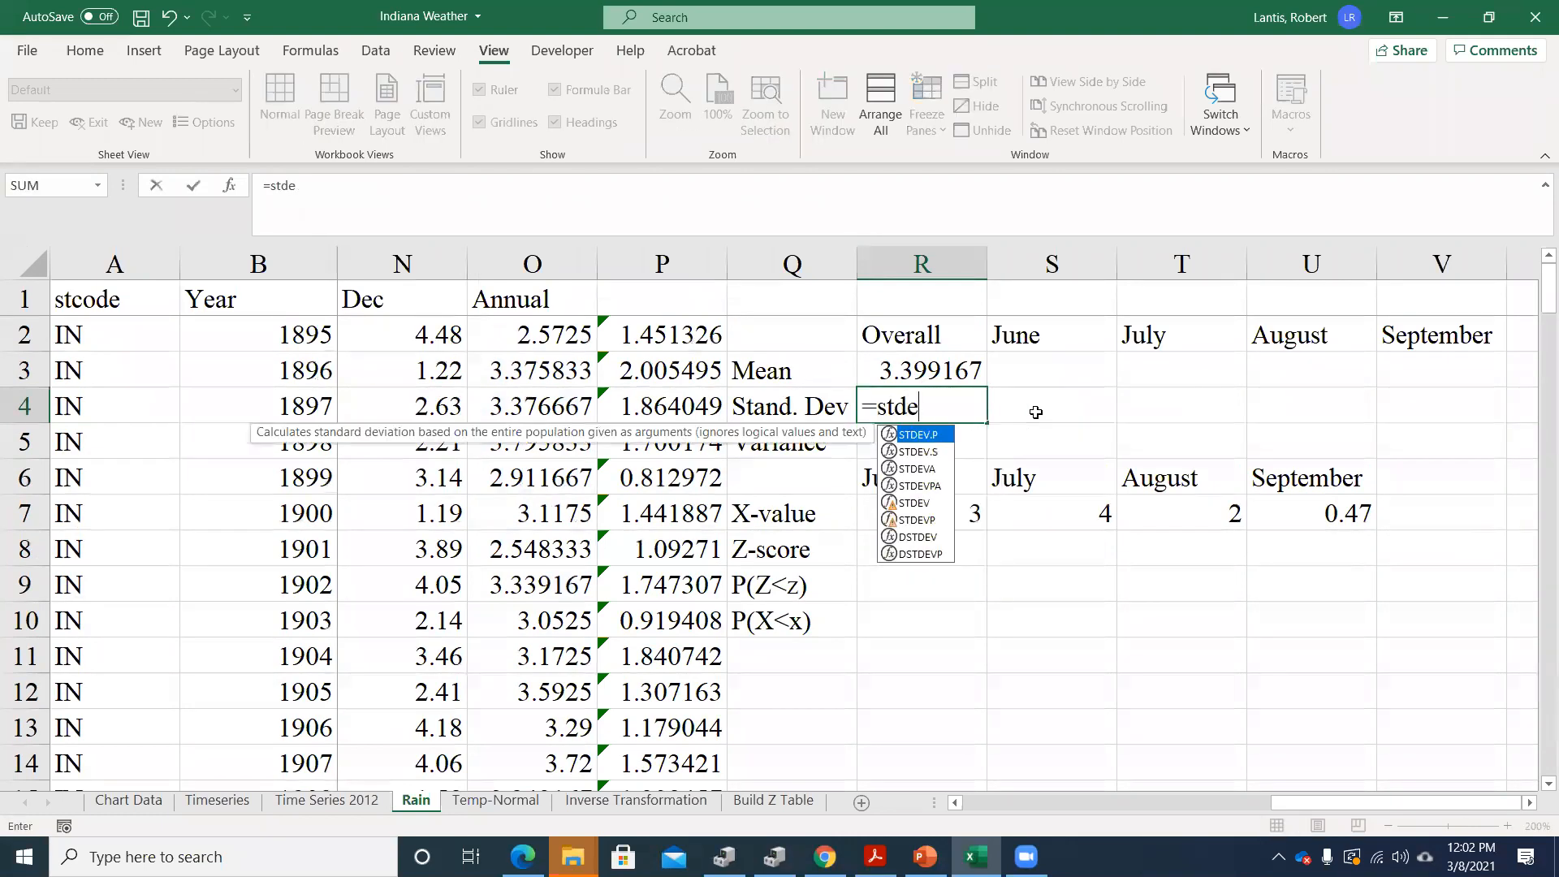
pyautogui.write('v.s')
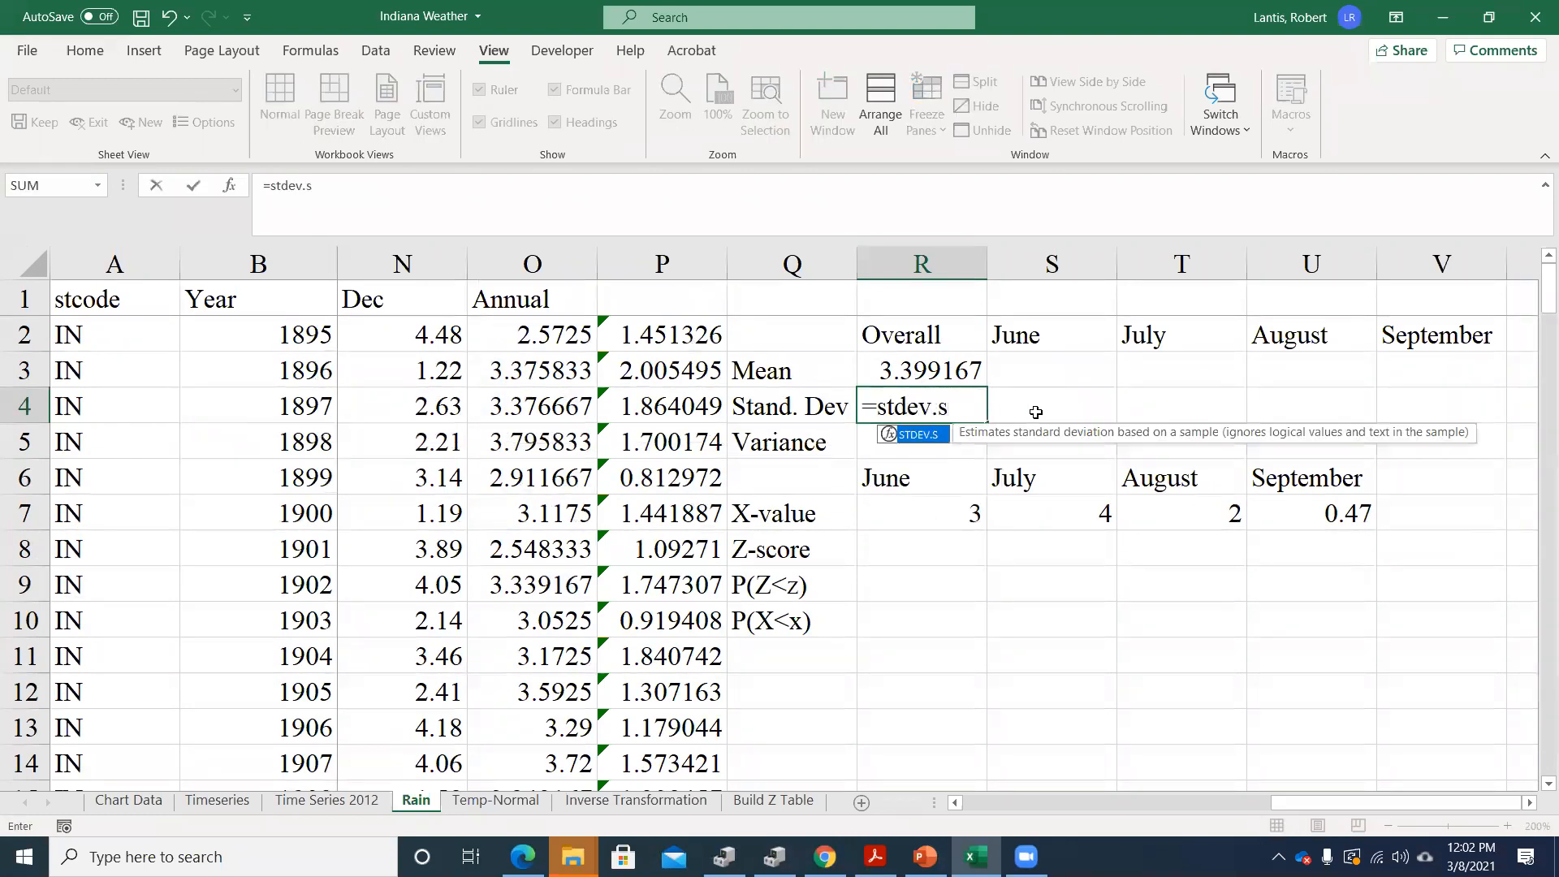
pyautogui.write('(')
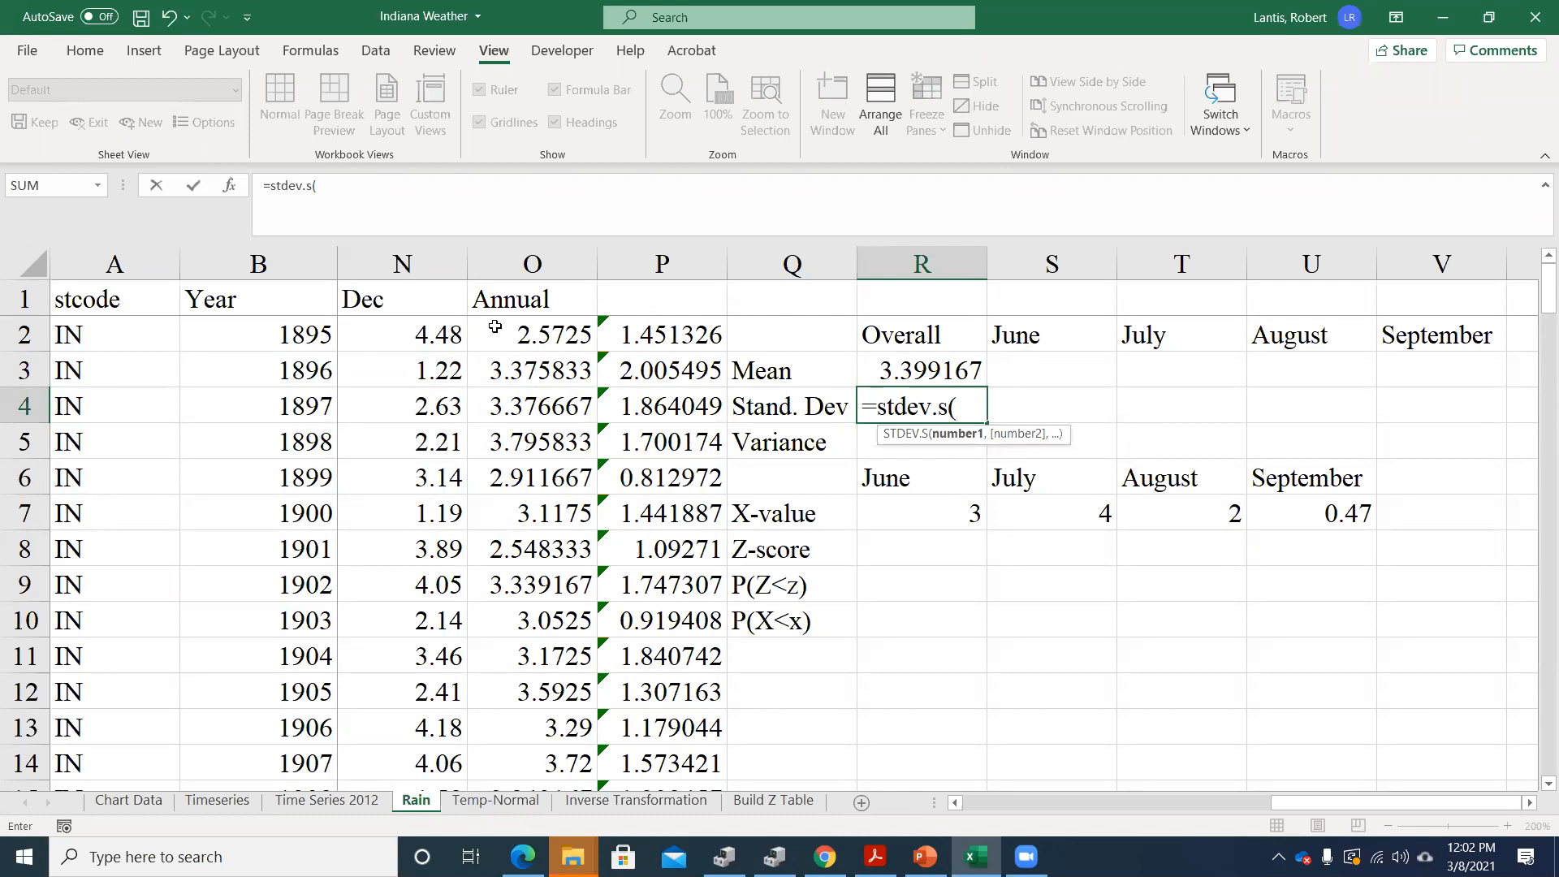
pyautogui.click(395, 326)
pyautogui.click(524, 326)
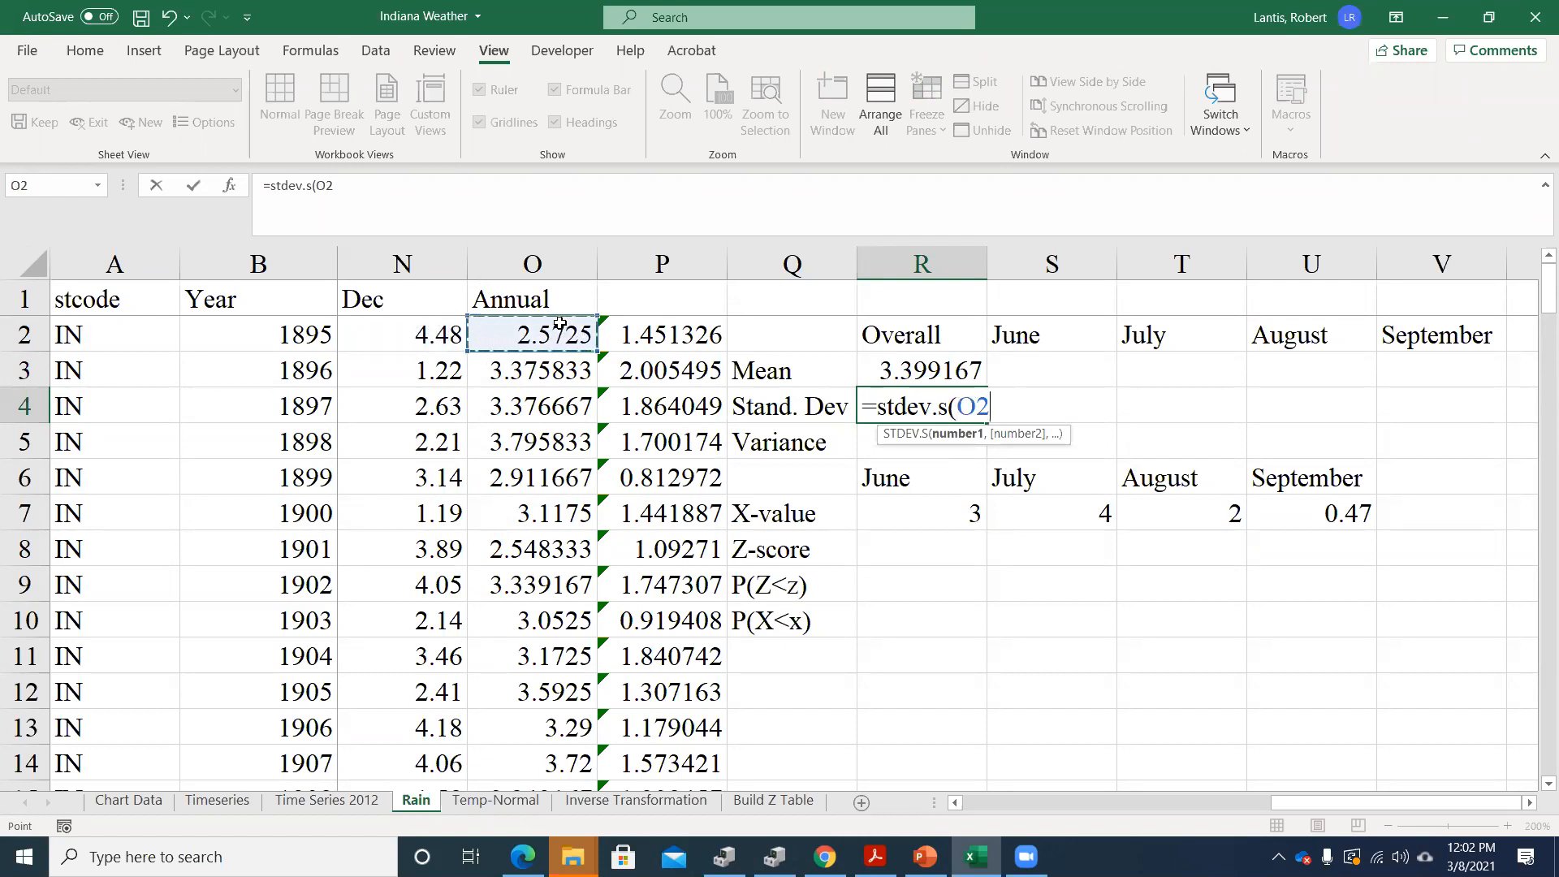
pyautogui.hotkey('ctrl', 'shift', 'Down')
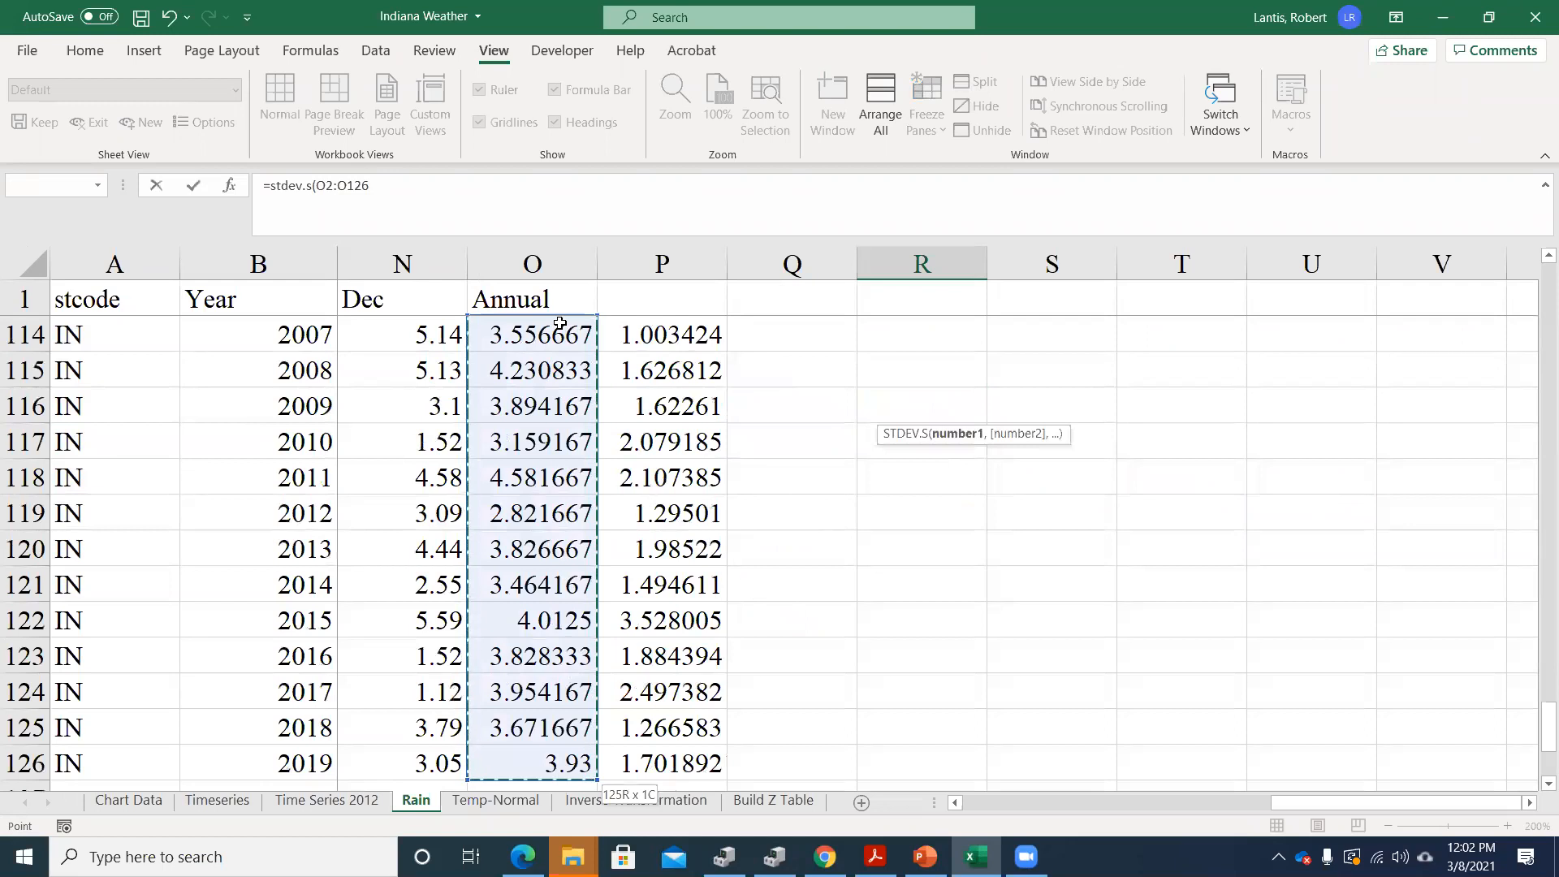
pyautogui.press('Return')
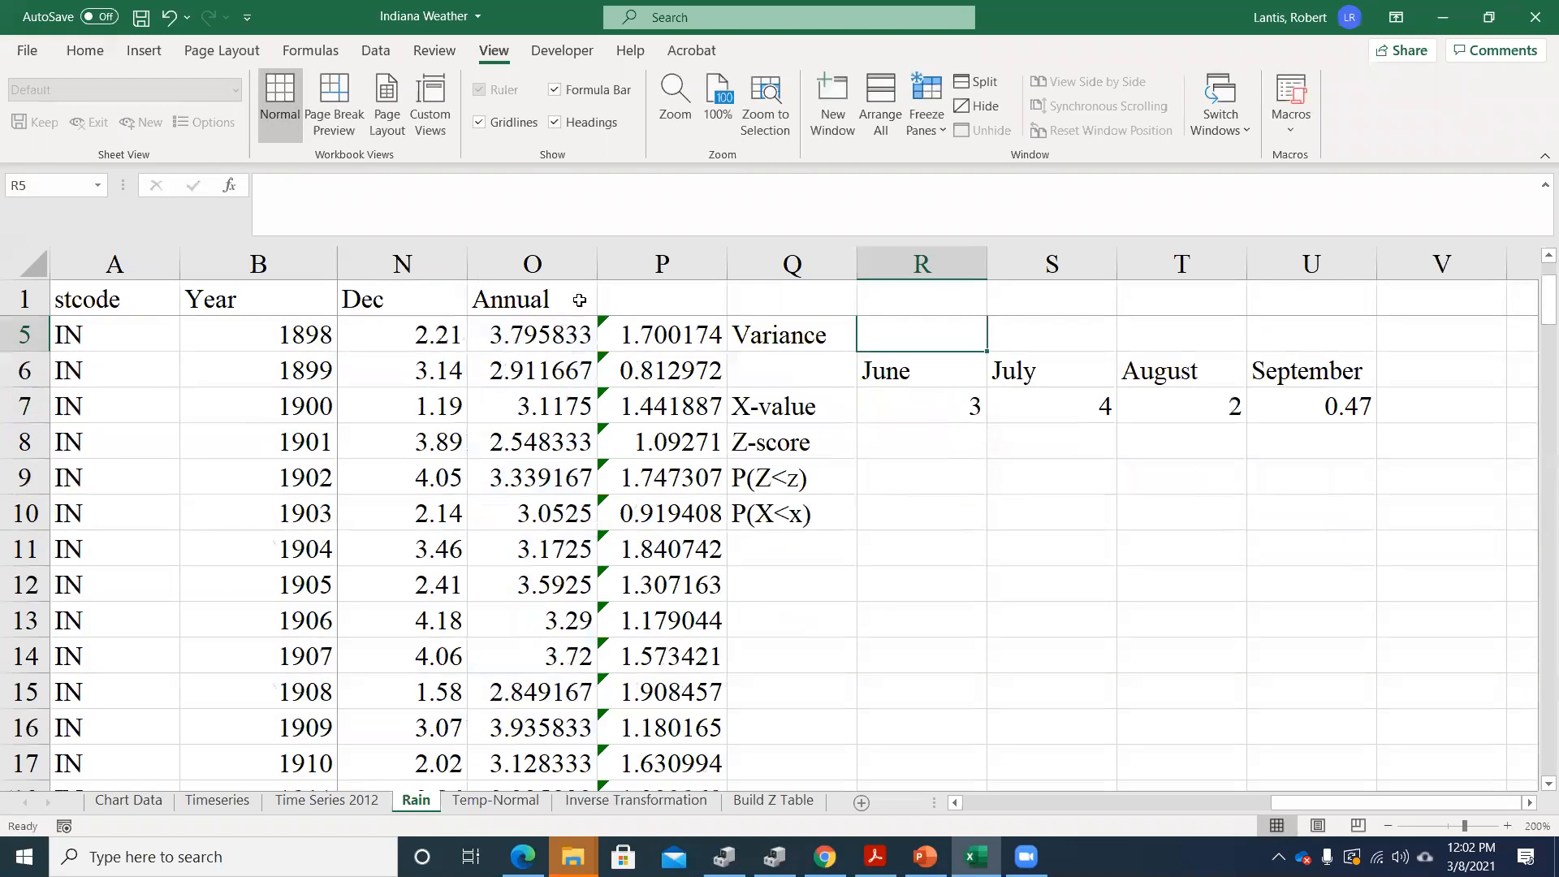
pyautogui.scroll(1, 902, 389)
pyautogui.click(905, 380)
pyautogui.click(912, 408)
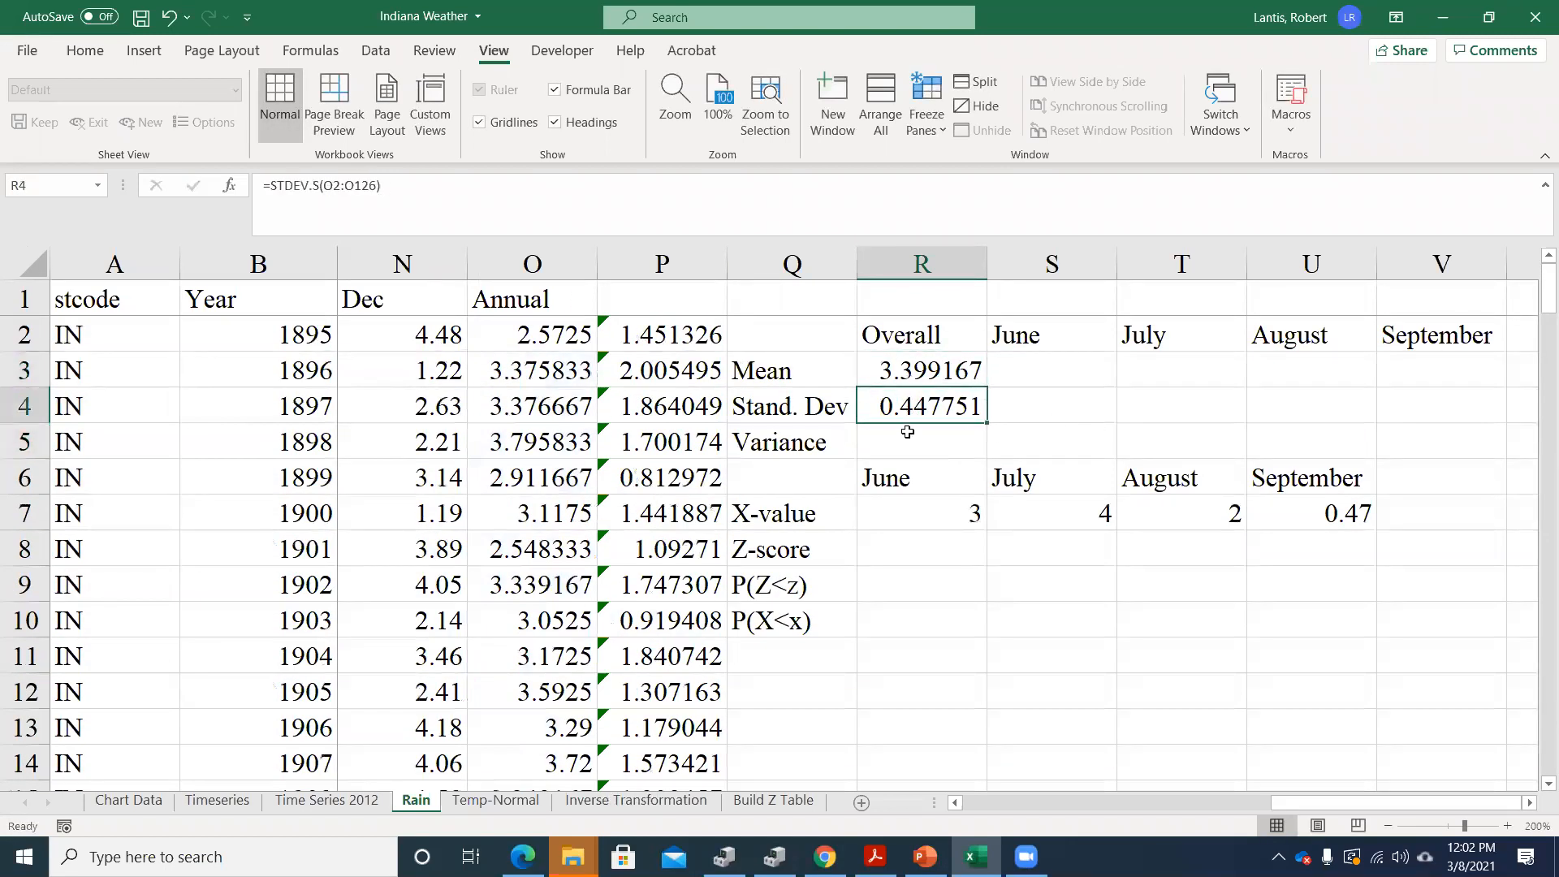
# Calculate the overall variance in R5 by squaring the standard deviation with =R4^2
pyautogui.click(925, 451)
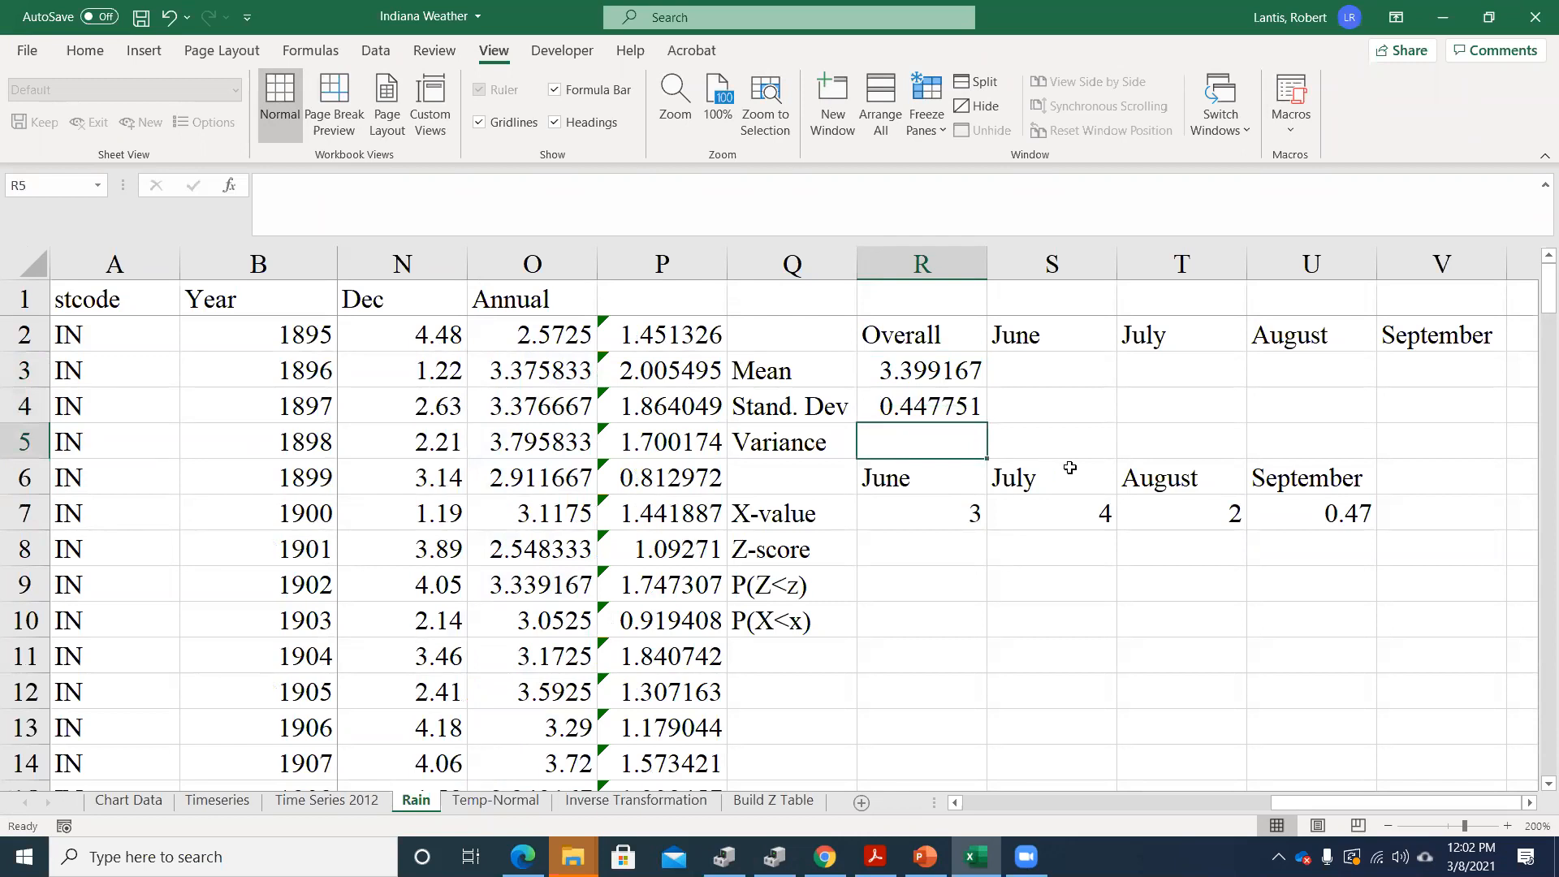
pyautogui.write('=')
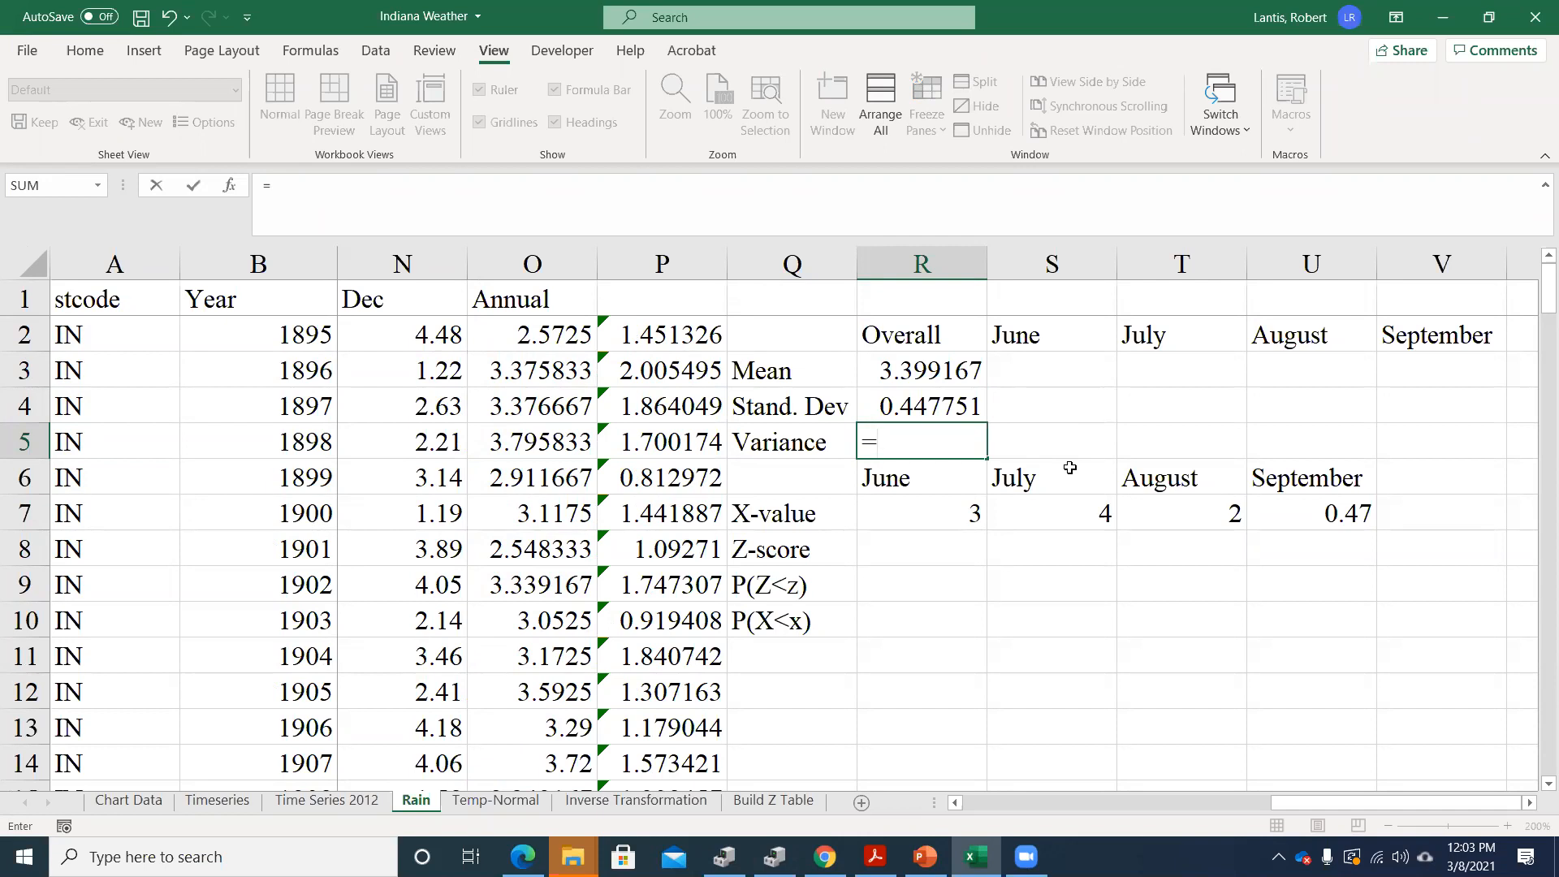
pyautogui.click(901, 404)
pyautogui.write('^2')
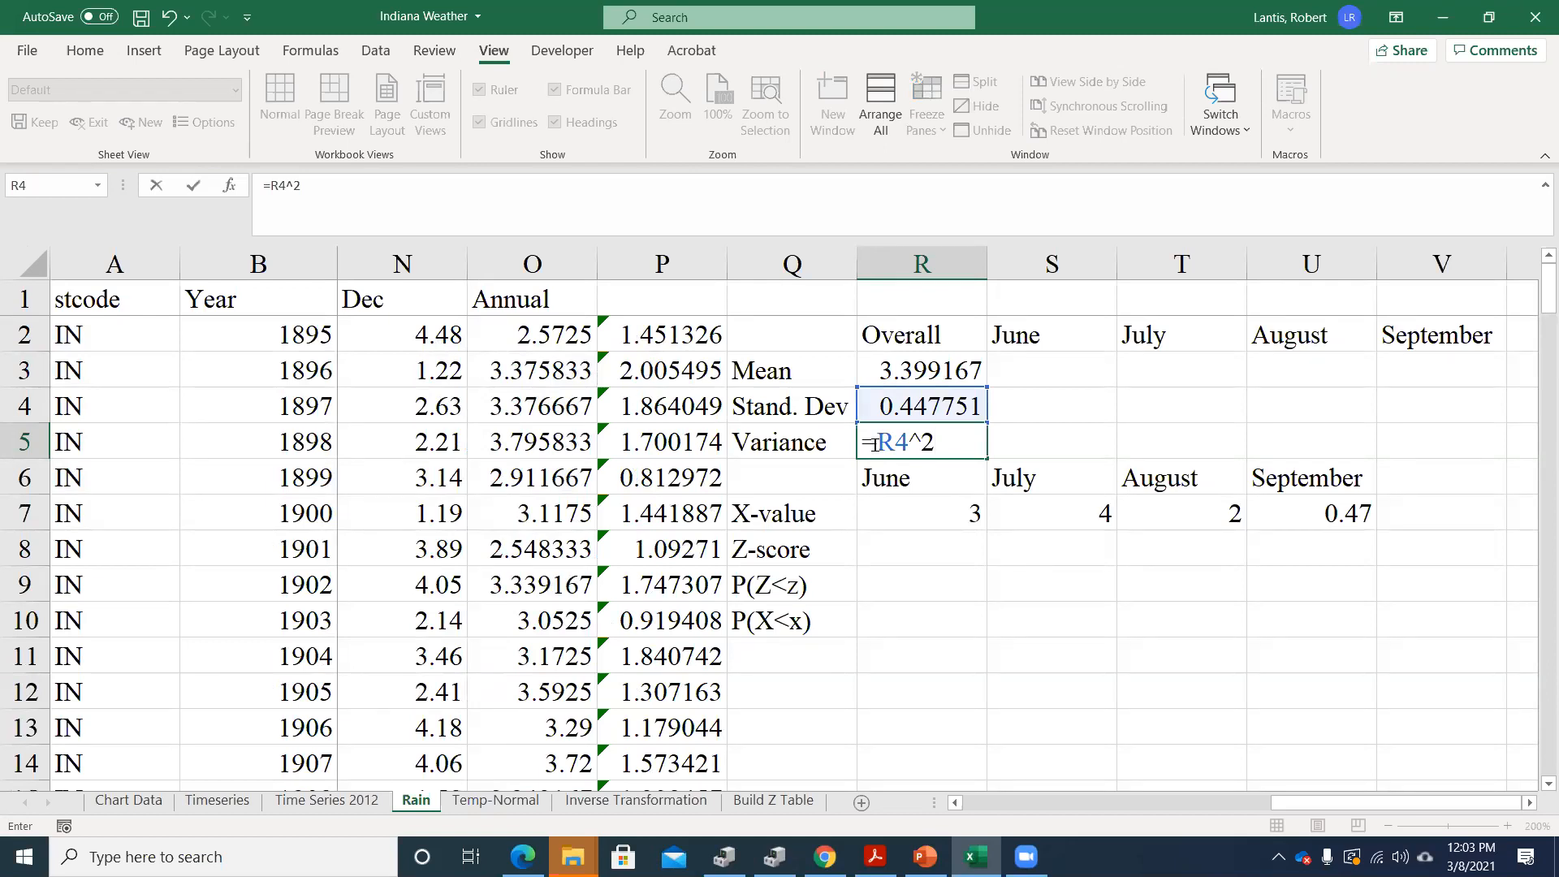
pyautogui.press('Return')
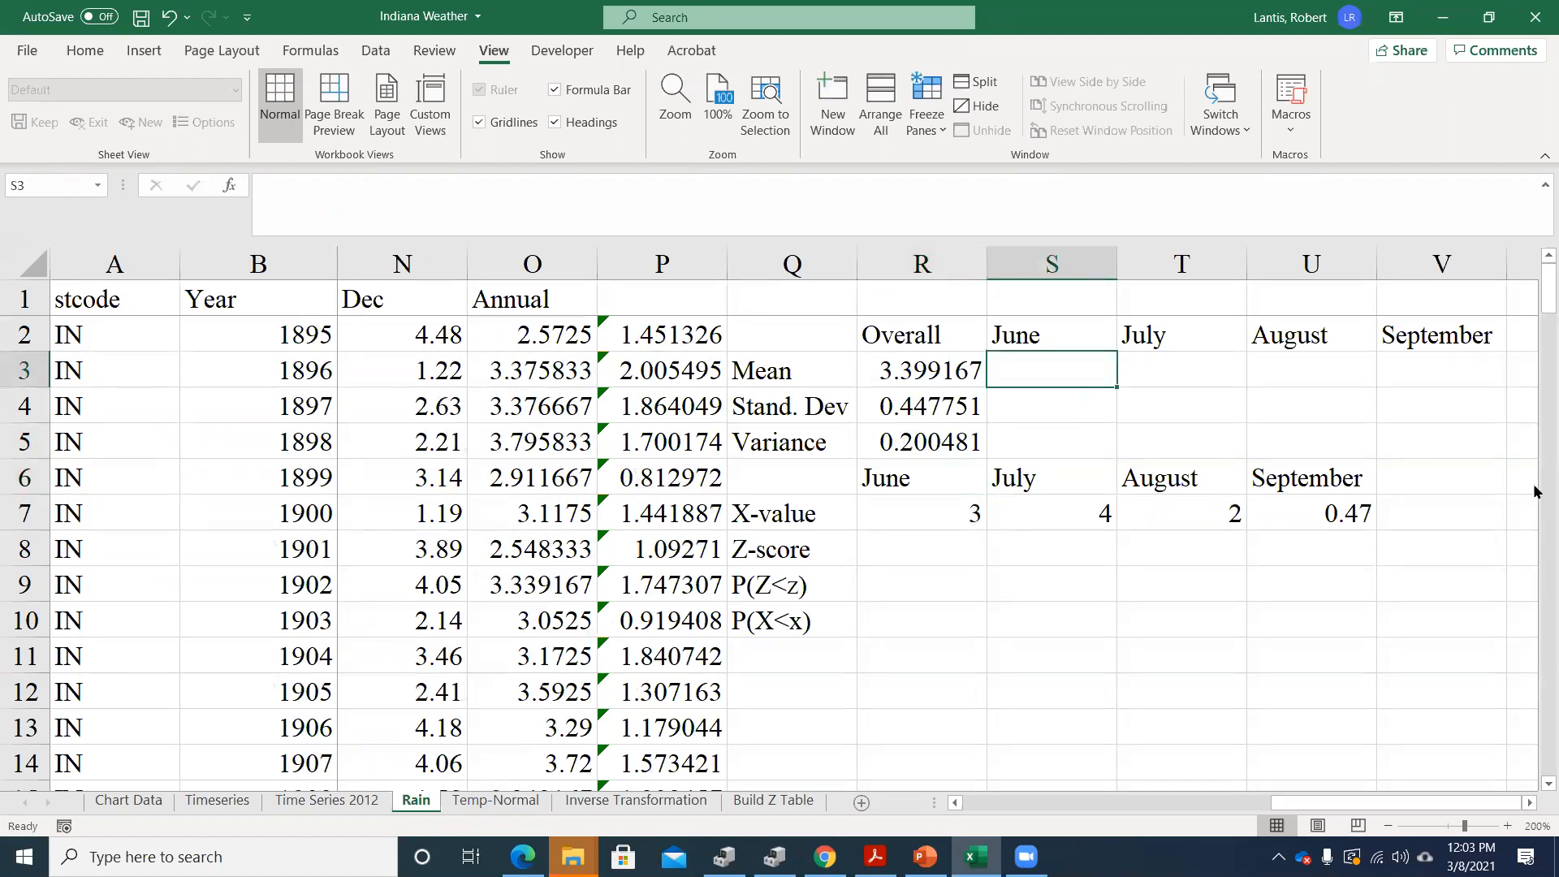
# Calculate the June mean in S3 with AVERAGE over the Jun rainfall values H2:H126
pyautogui.write('=average(')
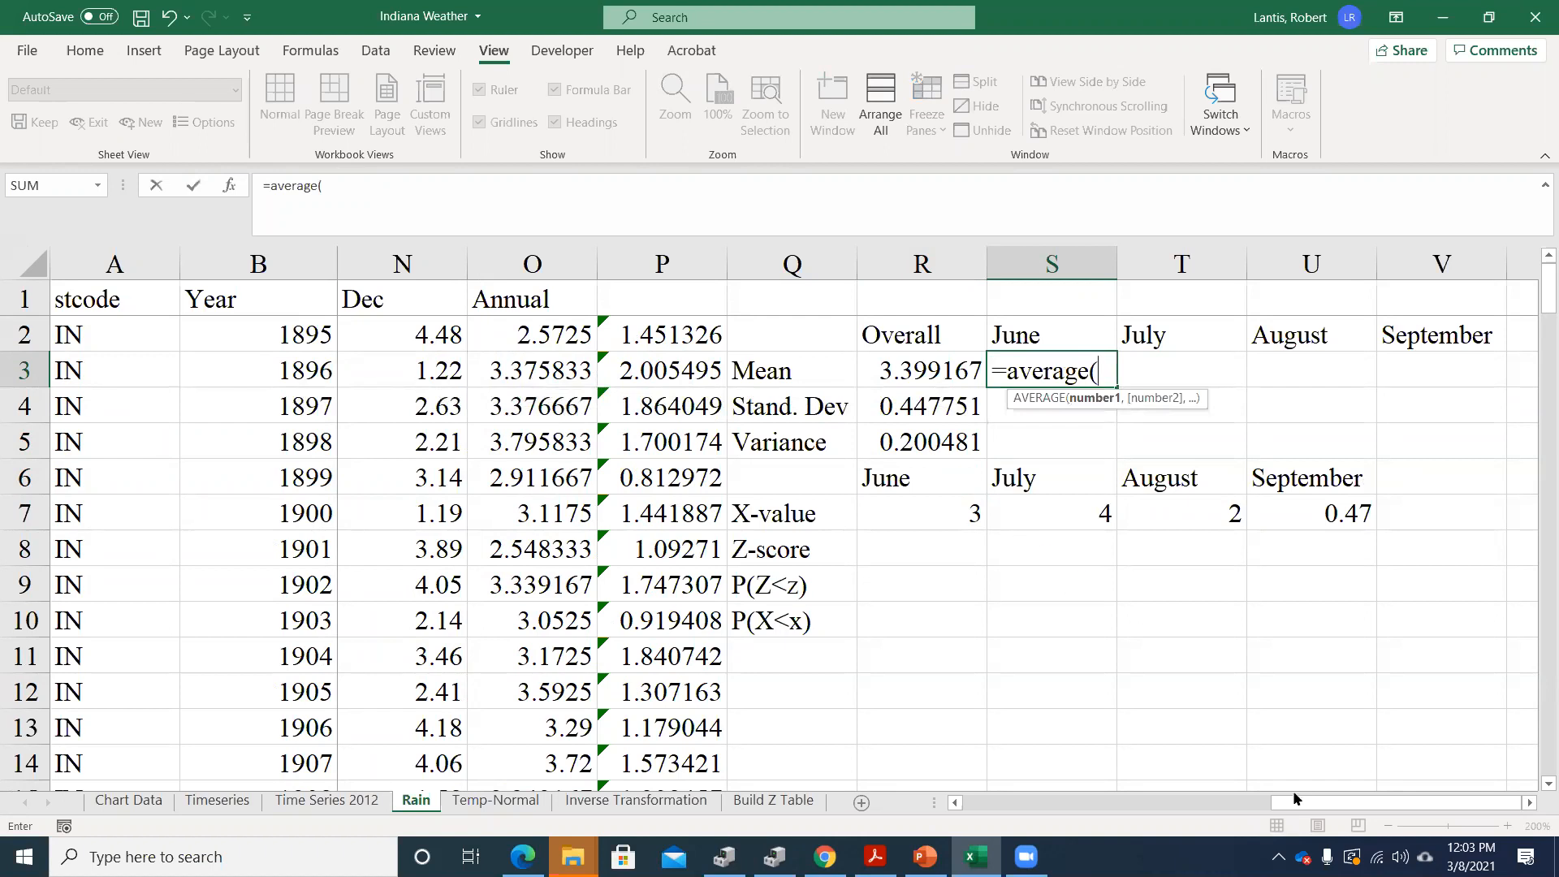
pyautogui.moveTo(1293, 798); pyautogui.dragTo(1070, 812)
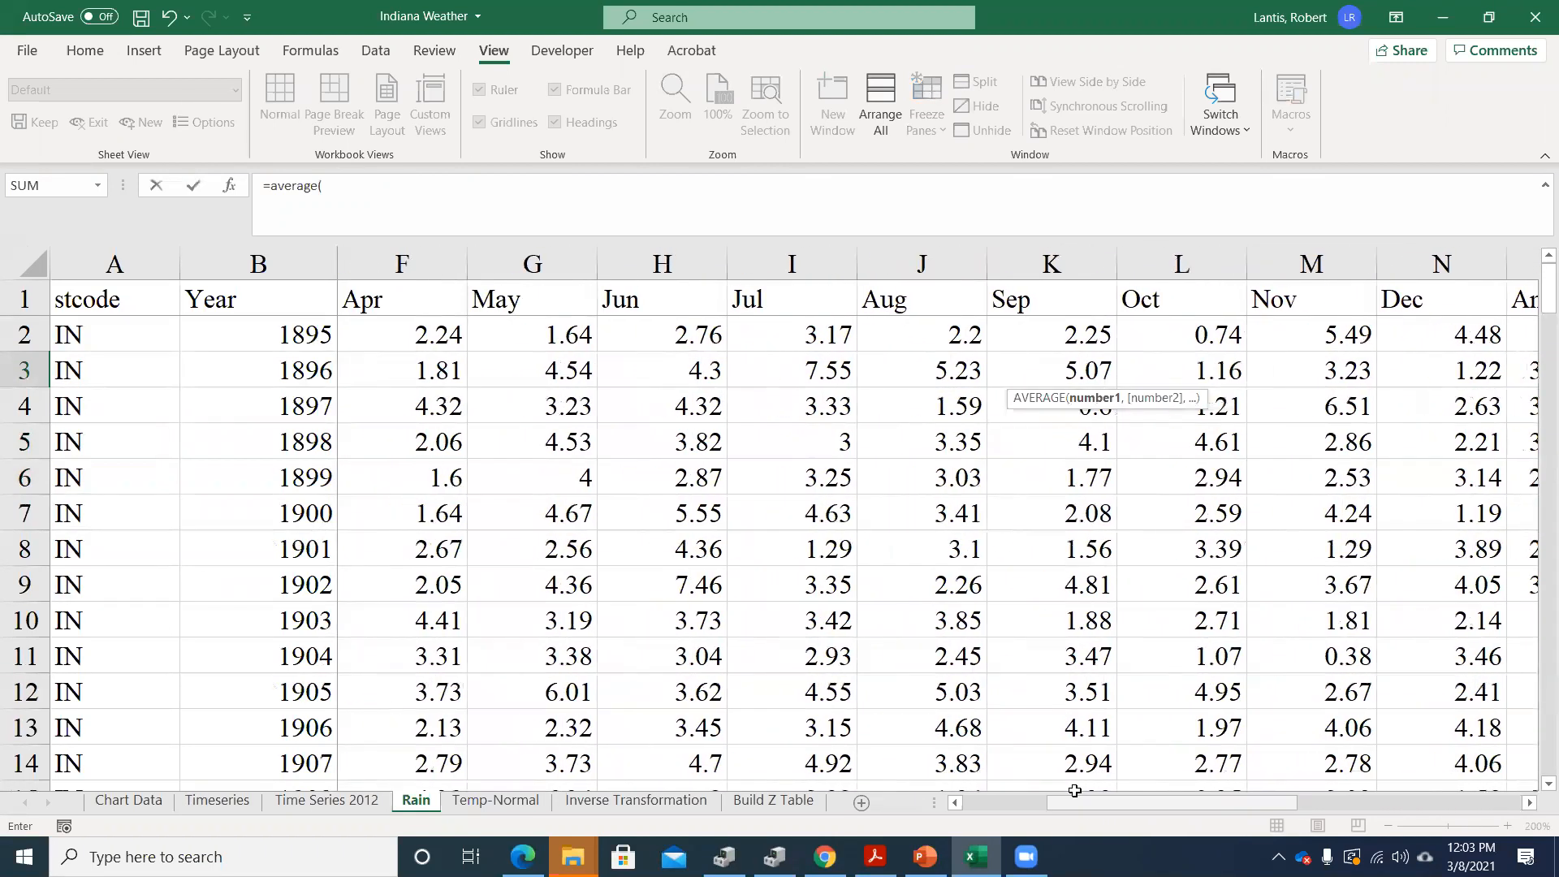
pyautogui.click(652, 332)
pyautogui.hotkey('ctrl', 'shift', 'Down')
pyautogui.press('Return')
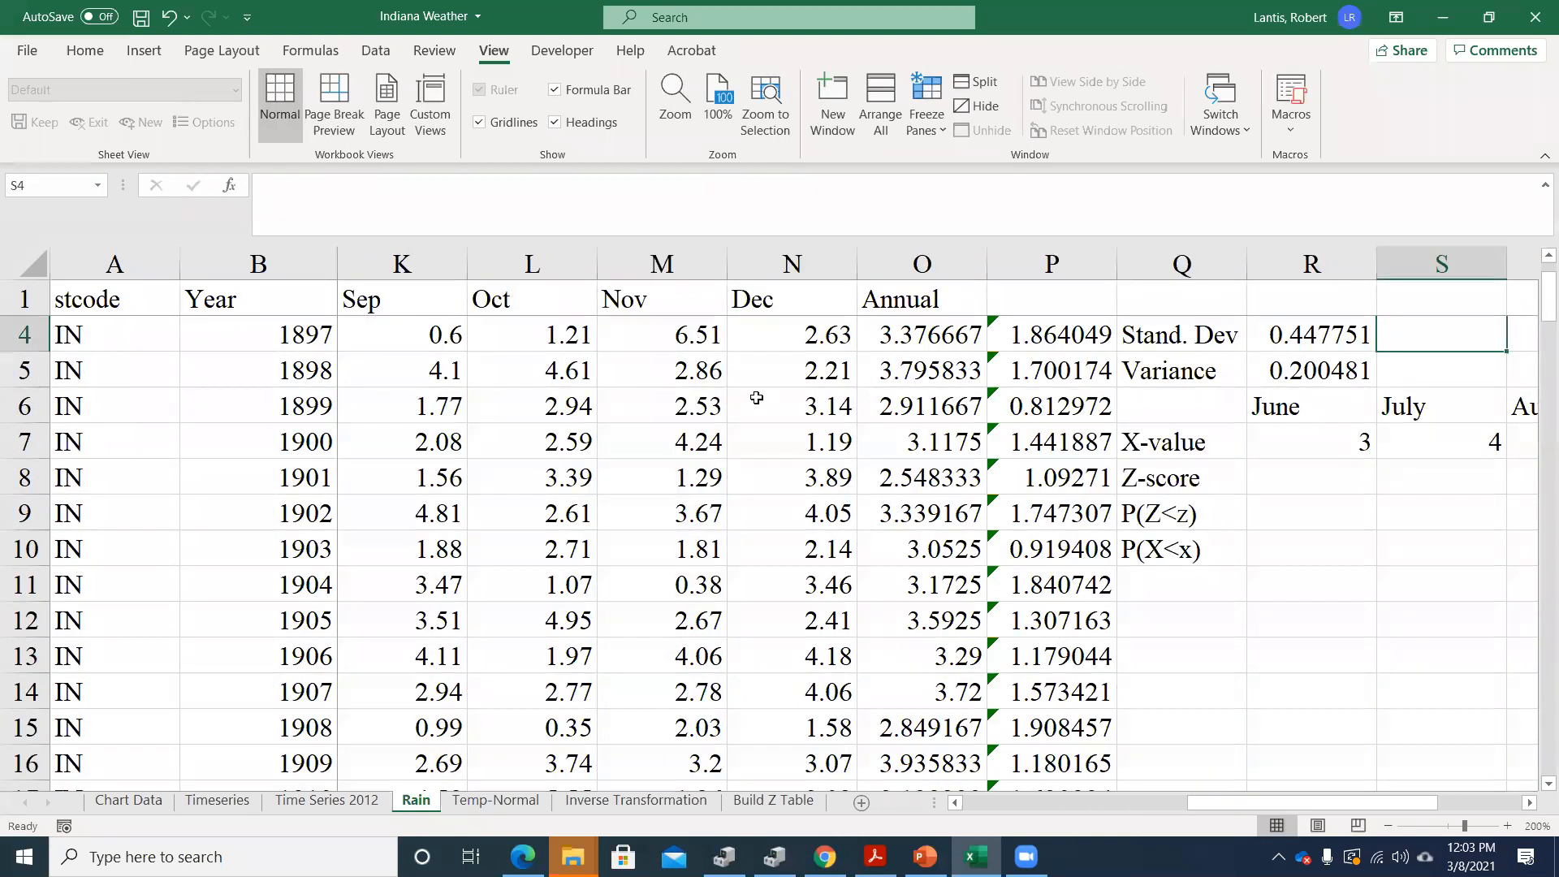
pyautogui.scroll(1, 1401, 510)
pyautogui.click(1417, 371)
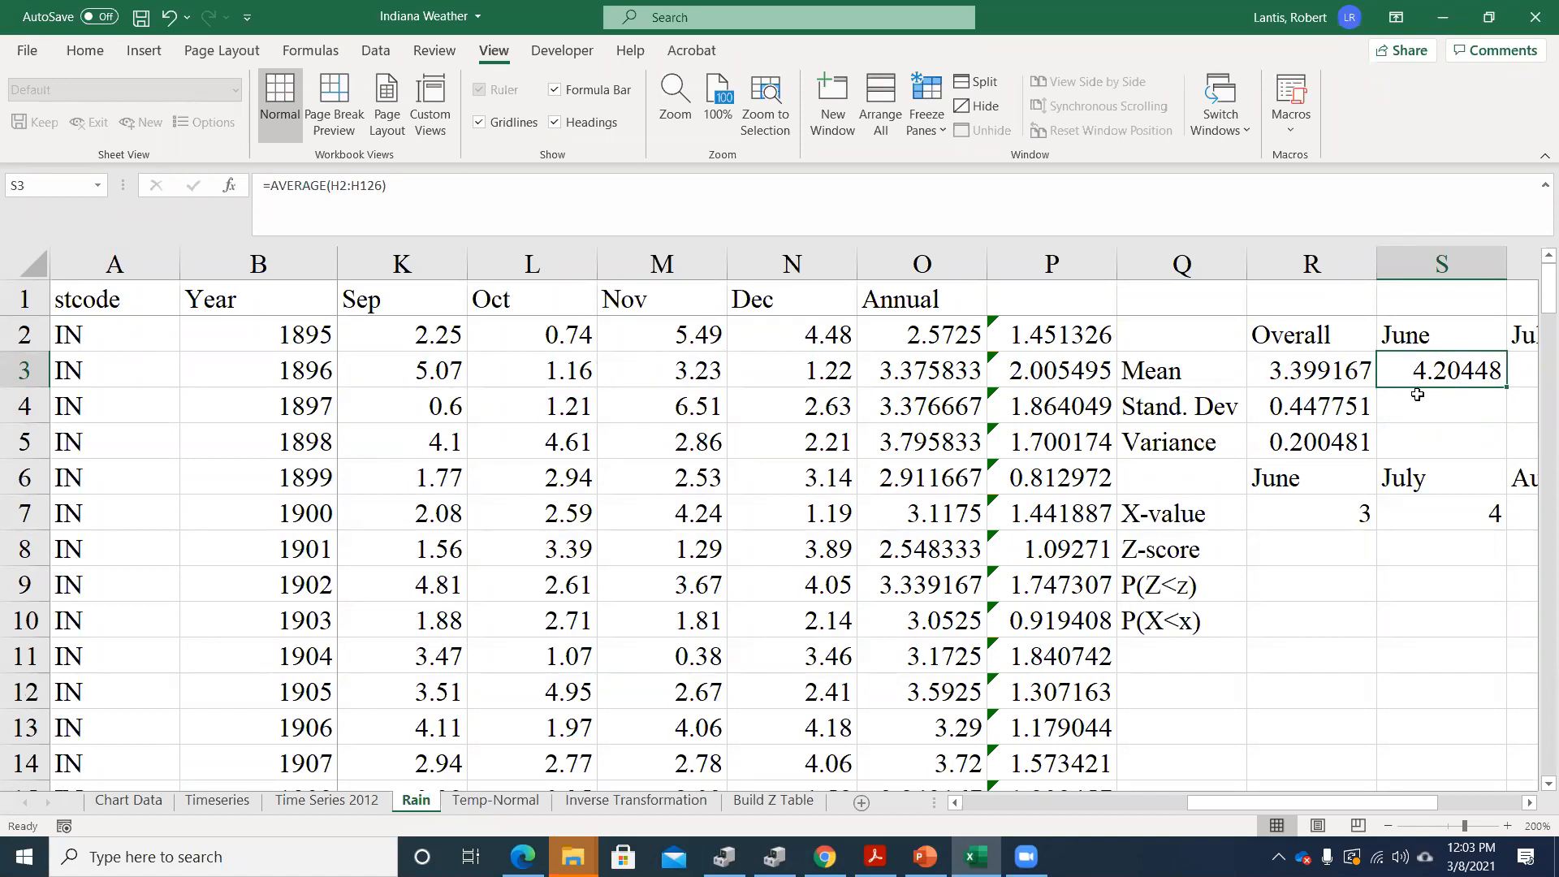
# Calculate the June standard deviation in S4 with STDEV.S over the Jun rainfall values H2:H126
pyautogui.click(1431, 410)
pyautogui.write('=s')
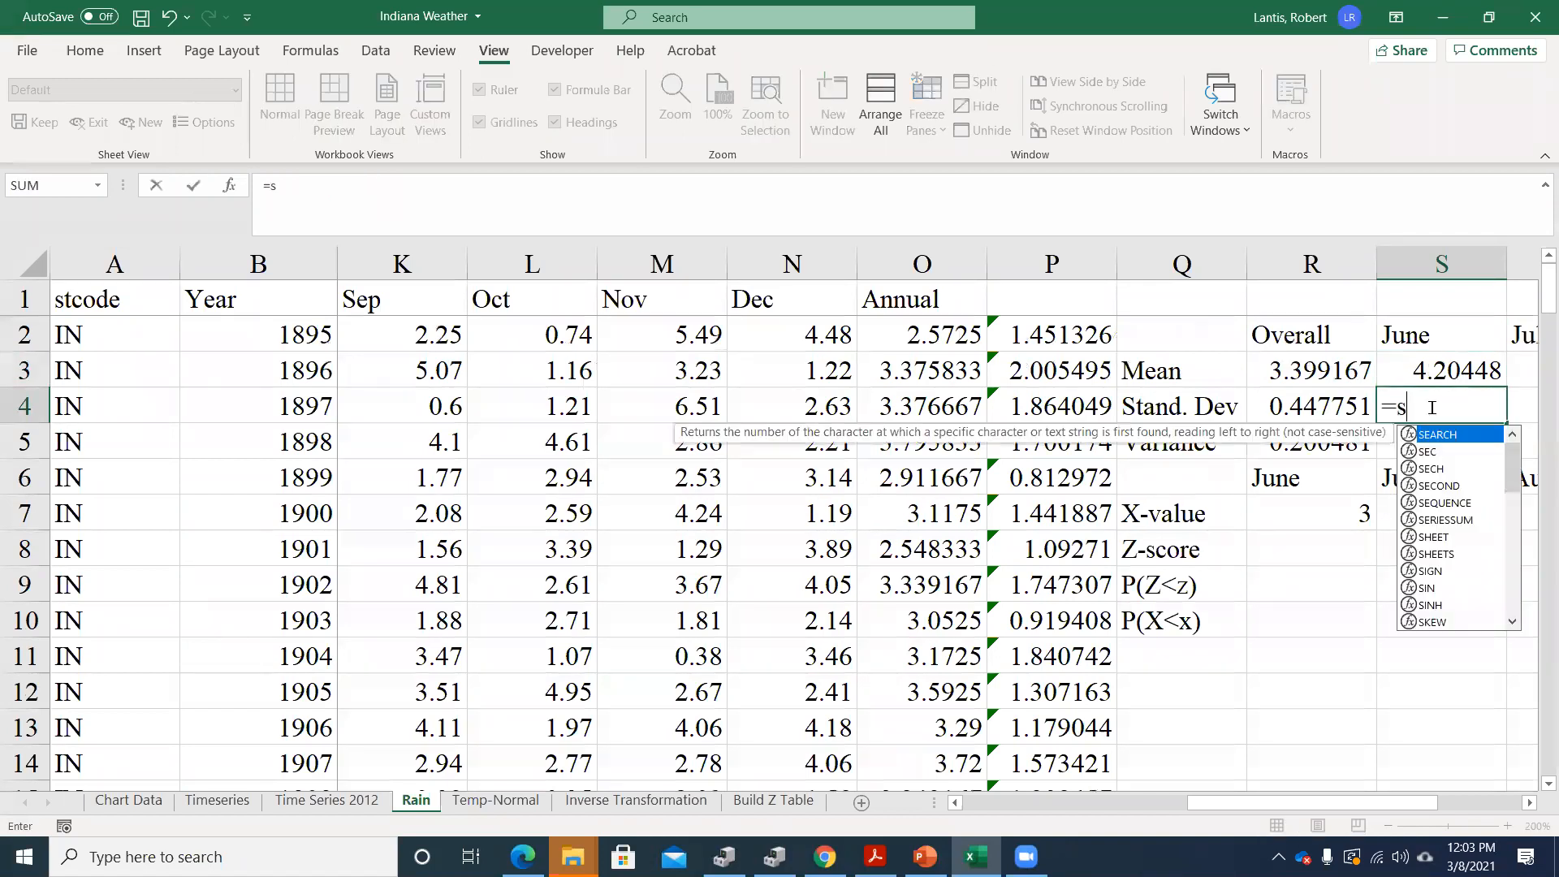
pyautogui.write('tdev.s(')
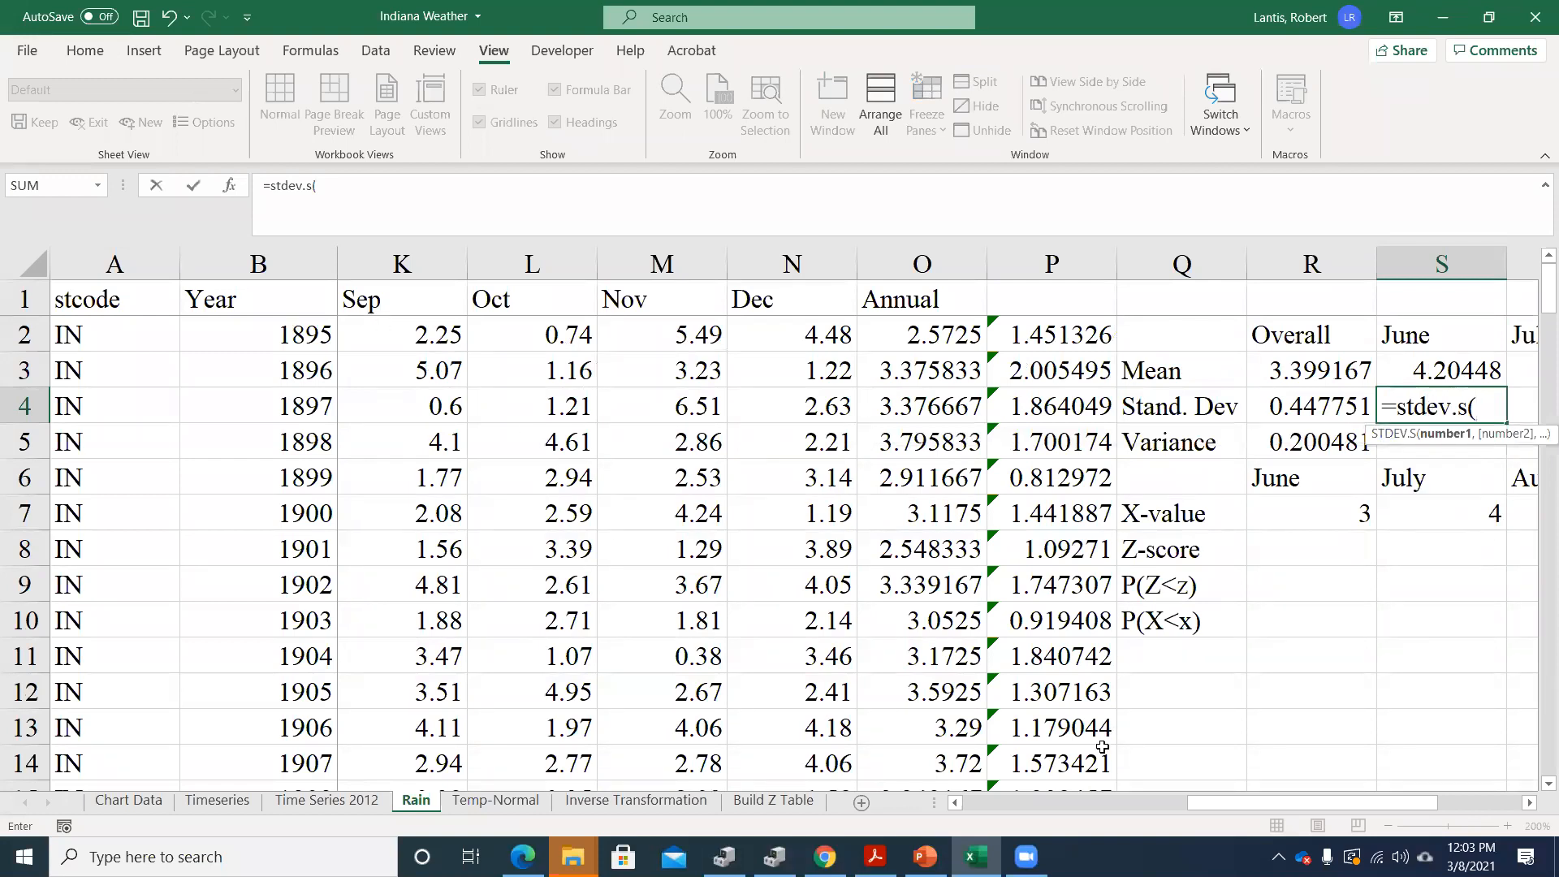
pyautogui.click(956, 802)
pyautogui.click(955, 803)
pyautogui.click(956, 802)
pyautogui.click(955, 802)
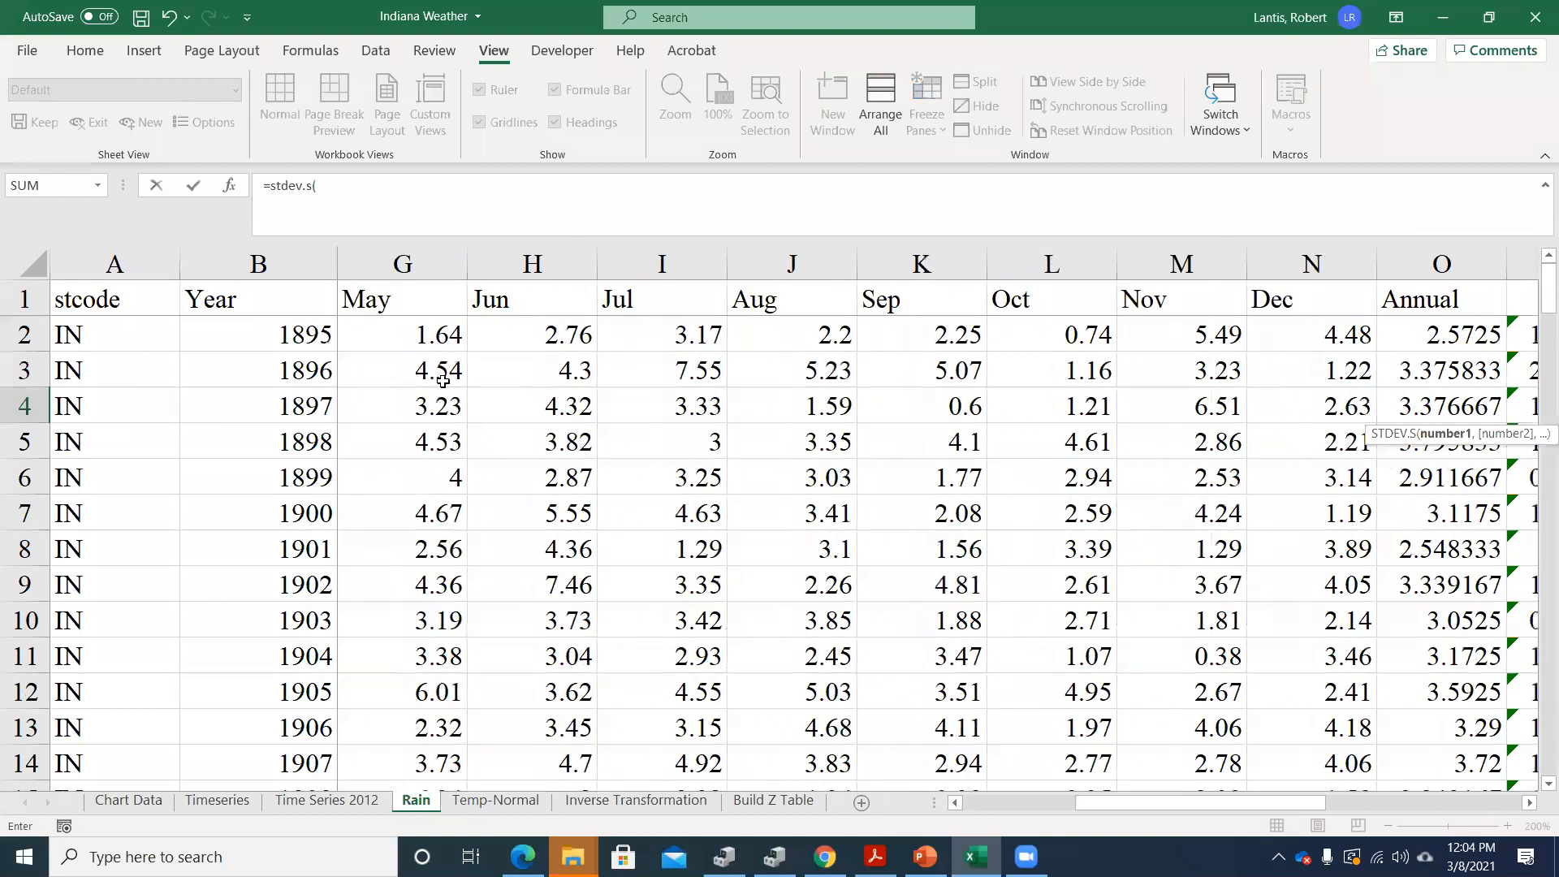
pyautogui.click(566, 337)
pyautogui.hotkey('ctrl', 'shift', 'Down')
pyautogui.press('Return')
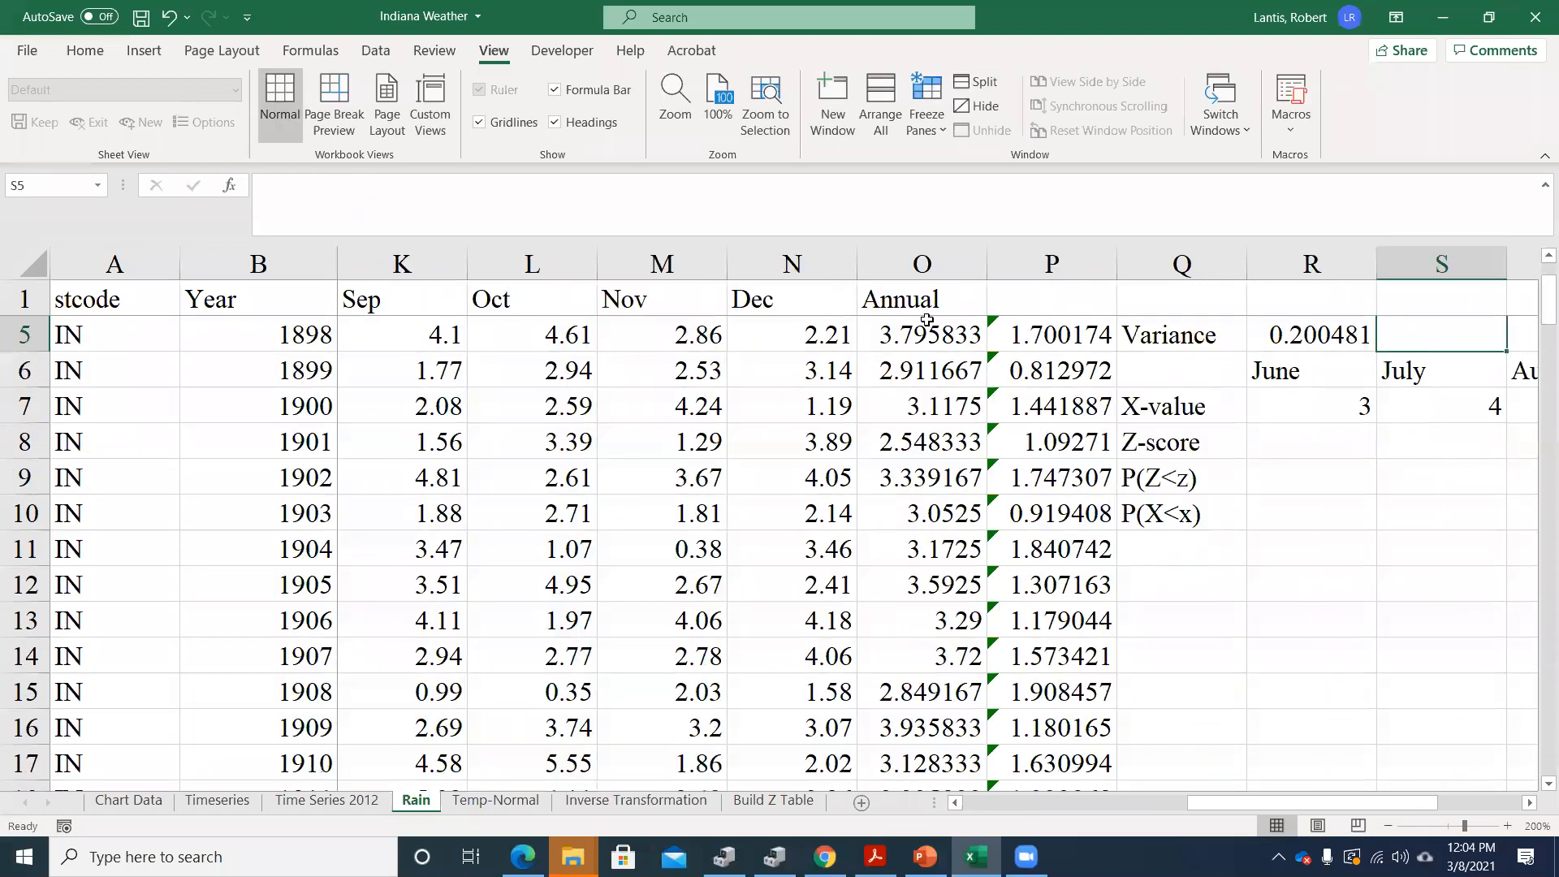
# Calculate the June variance in S5 by squaring the June standard deviation with =S4^2
pyautogui.write('=')
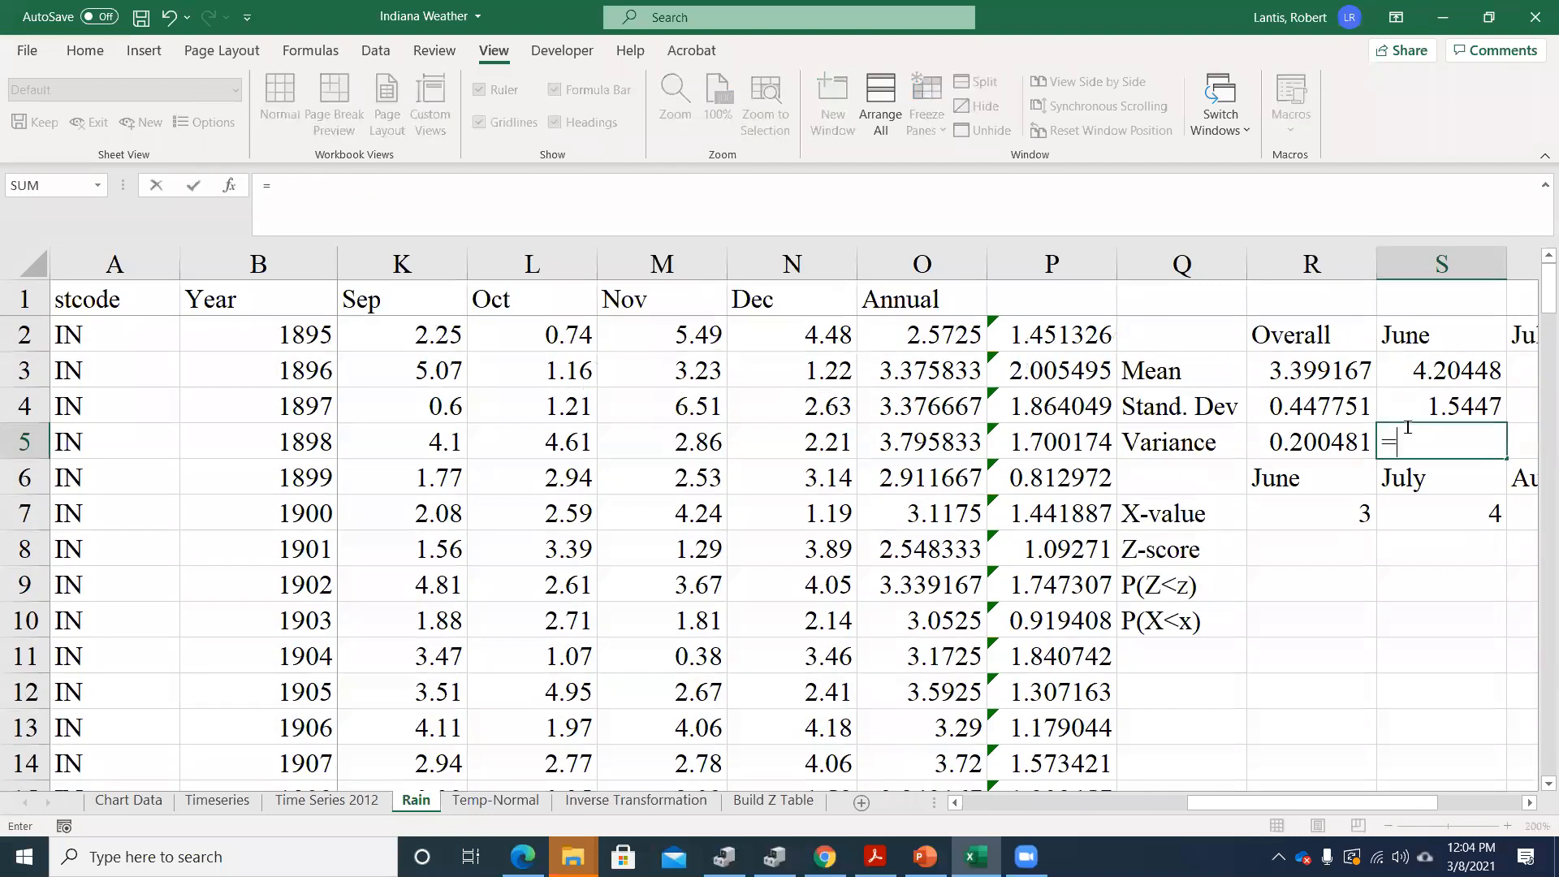
pyautogui.press('Up')
pyautogui.write('^2')
pyautogui.press('Return')
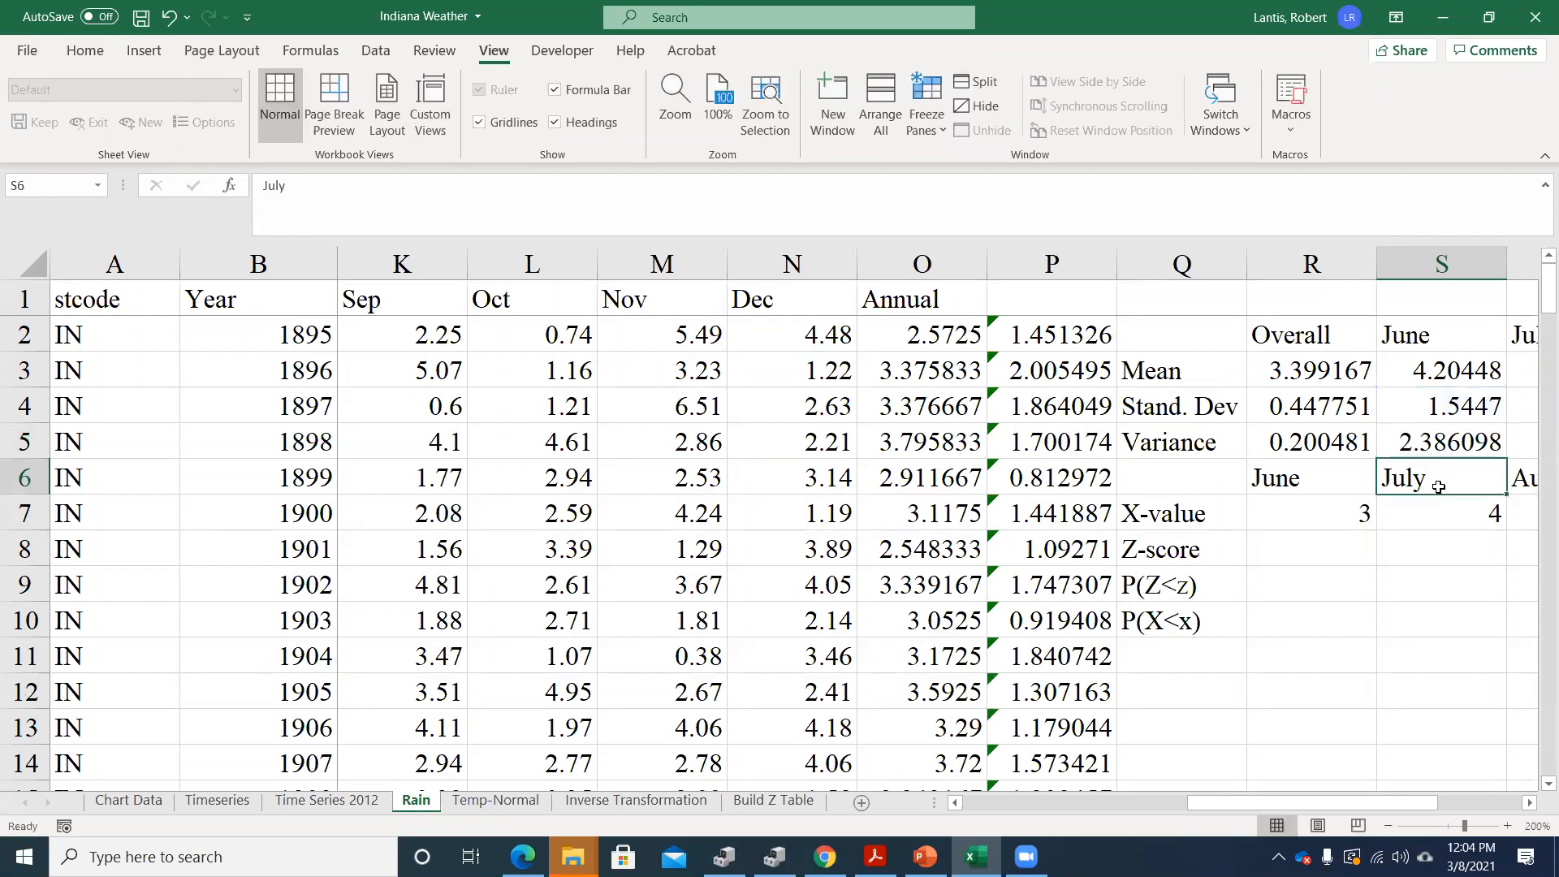
# Fill the June mean, standard deviation and variance formulas in S3:S5 across to July, August and September in T3:V5
pyautogui.hscroll(3, 1391, 691)
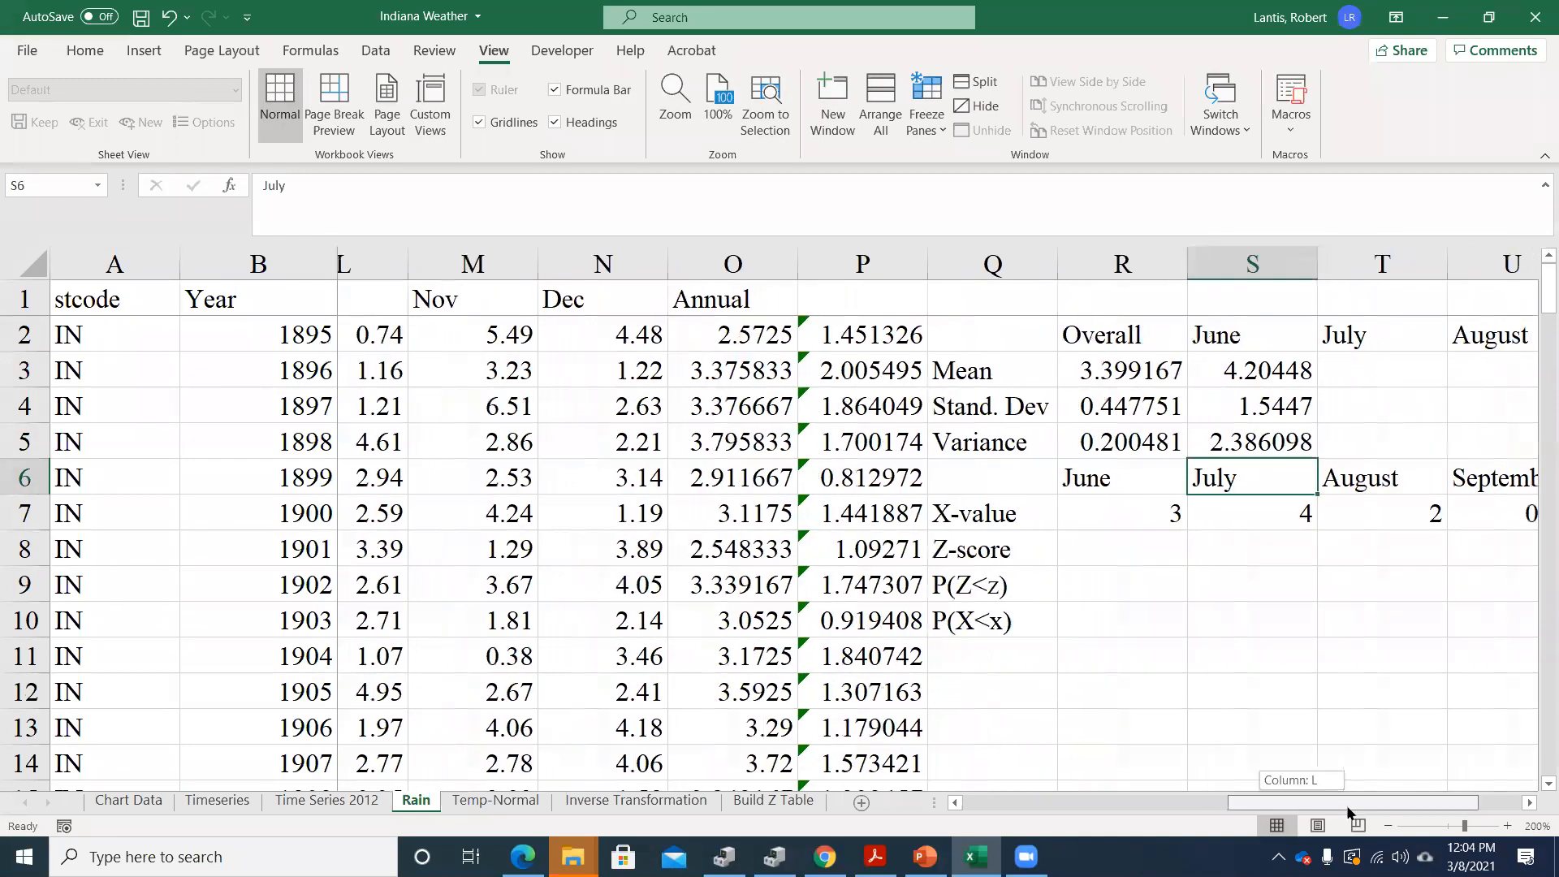
pyautogui.hscroll(1, 1176, 380)
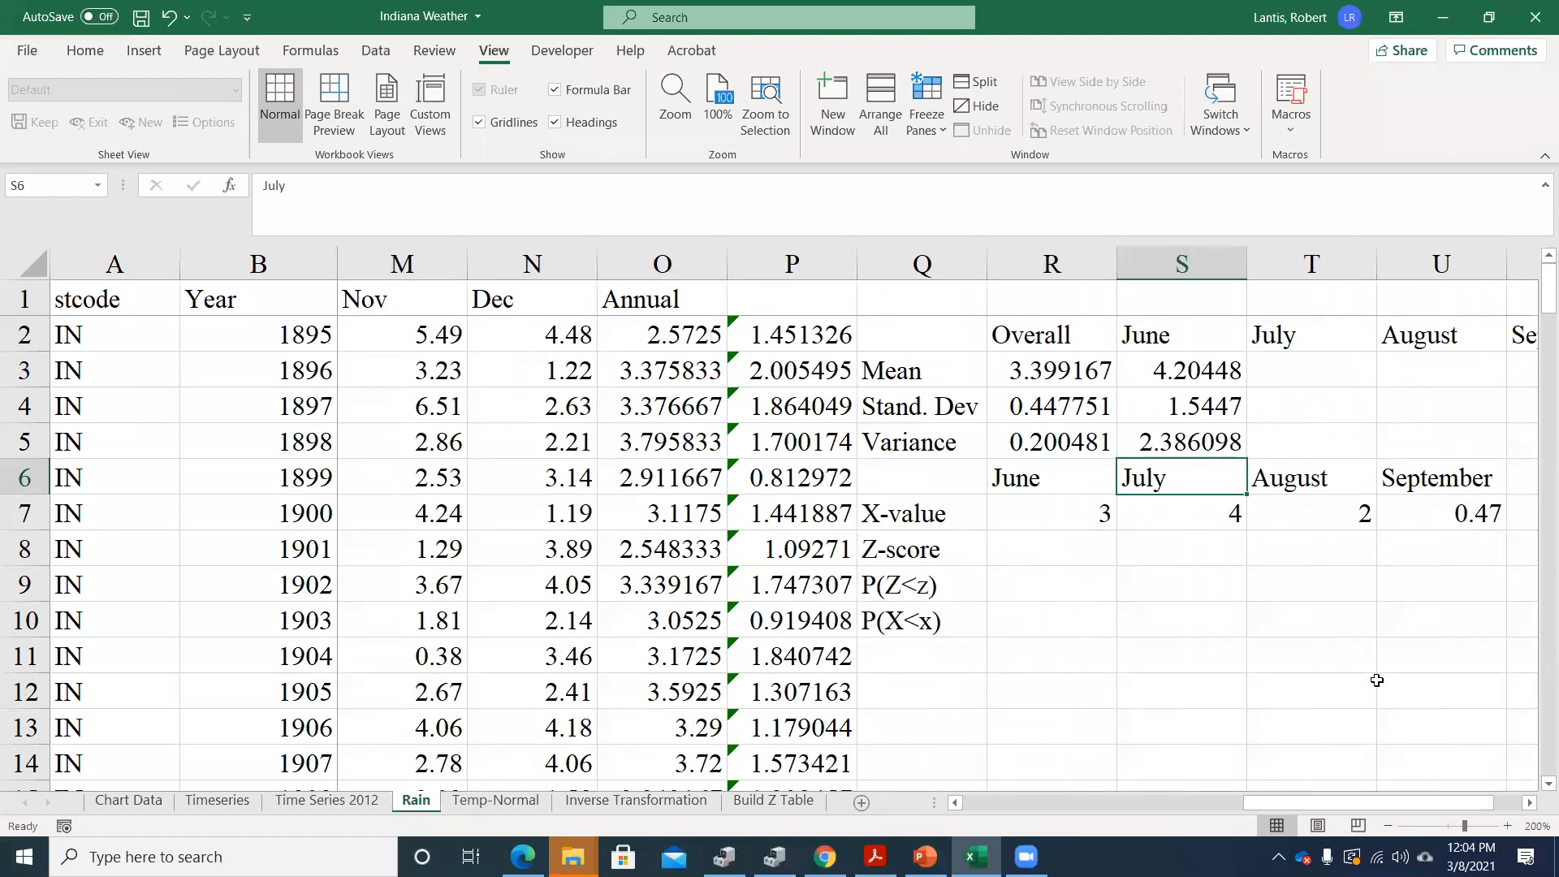
pyautogui.hscroll(1, 1381, 753)
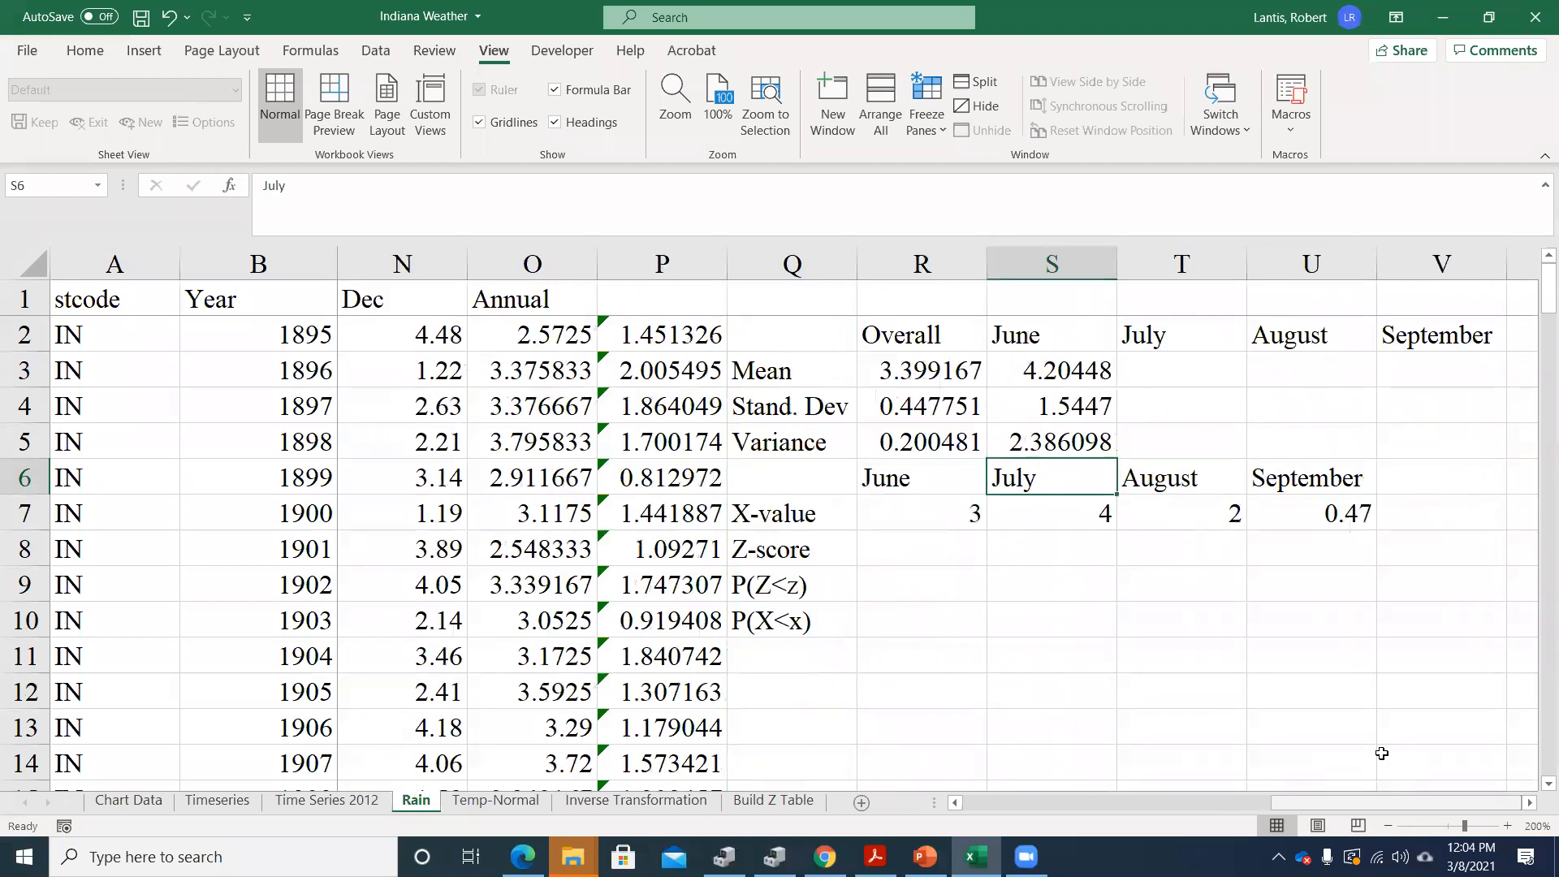
pyautogui.doubleClick(1079, 371)
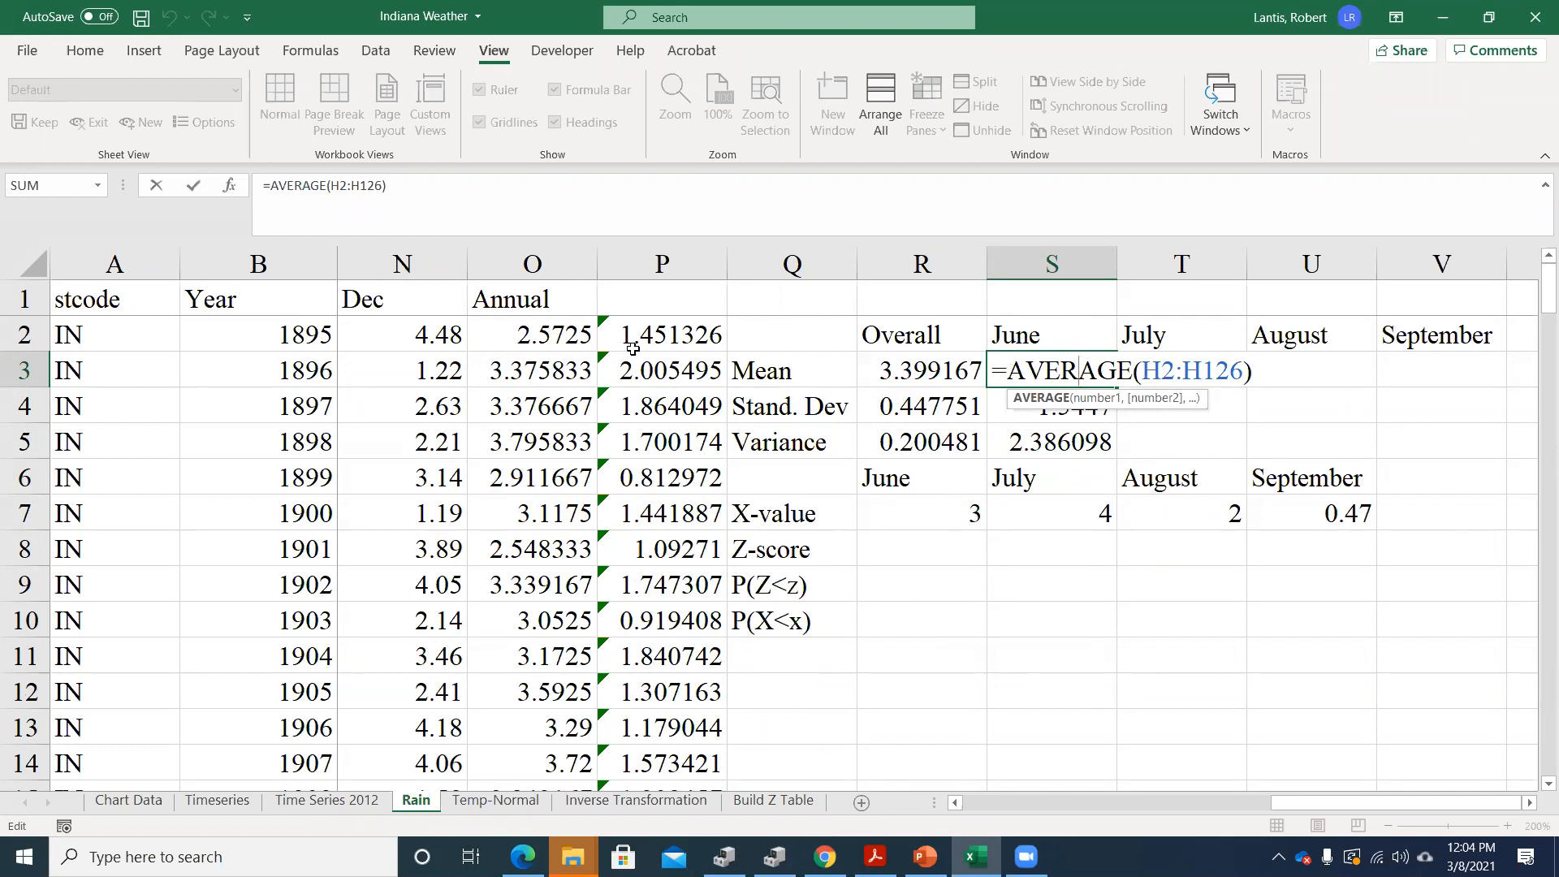
pyautogui.moveTo(1324, 804); pyautogui.dragTo(1530, 804)
pyautogui.moveTo(1055, 370); pyautogui.dragTo(1457, 485)
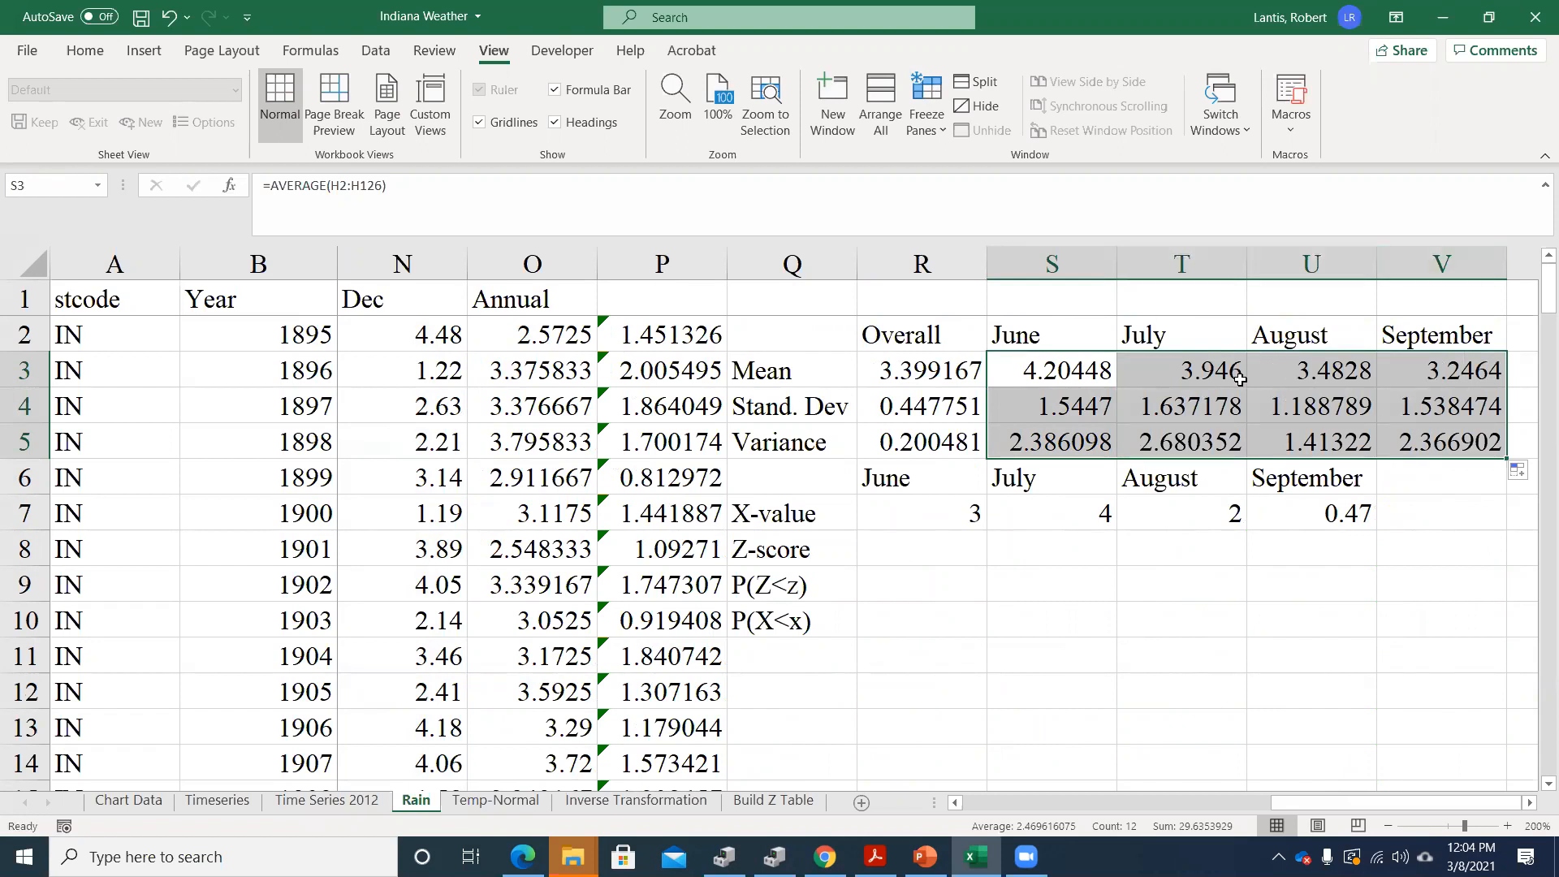
# Examine the mean formulas in row 3 across the June to September columns
pyautogui.click(1290, 410)
pyautogui.press('Up')
pyautogui.press('Left')
pyautogui.press('Right')
pyautogui.press('Right')
pyautogui.press('Right')
pyautogui.press('Left')
pyautogui.press('Left')
pyautogui.press('Left')
pyautogui.press('Left')
pyautogui.press('Right')
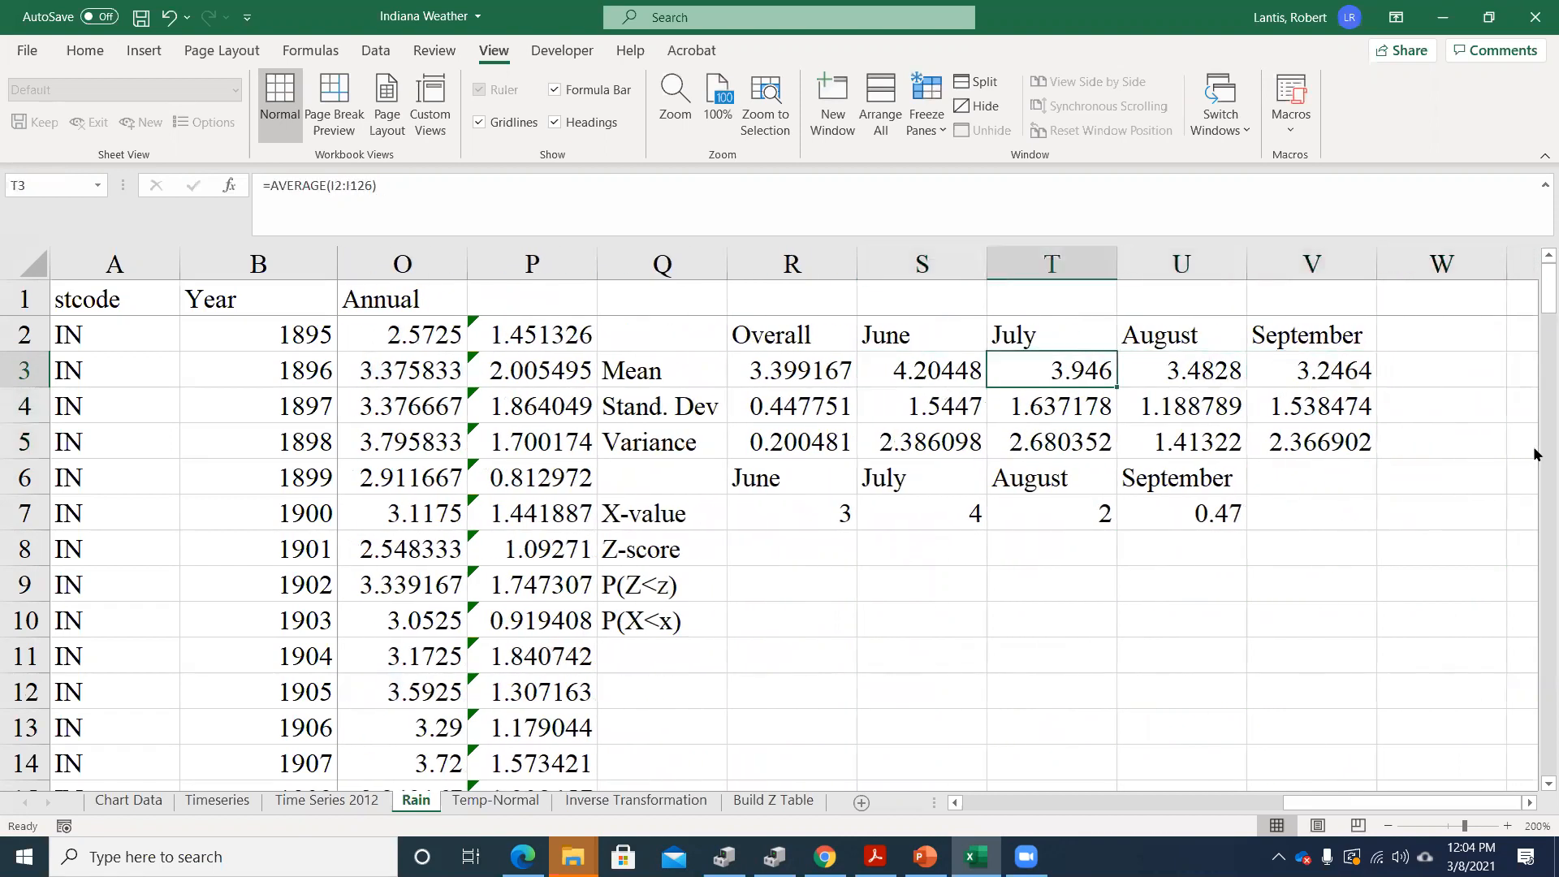
pyautogui.press('Right')
pyautogui.press('Right')
pyautogui.press('Left')
pyautogui.press('Left')
pyautogui.press('Left')
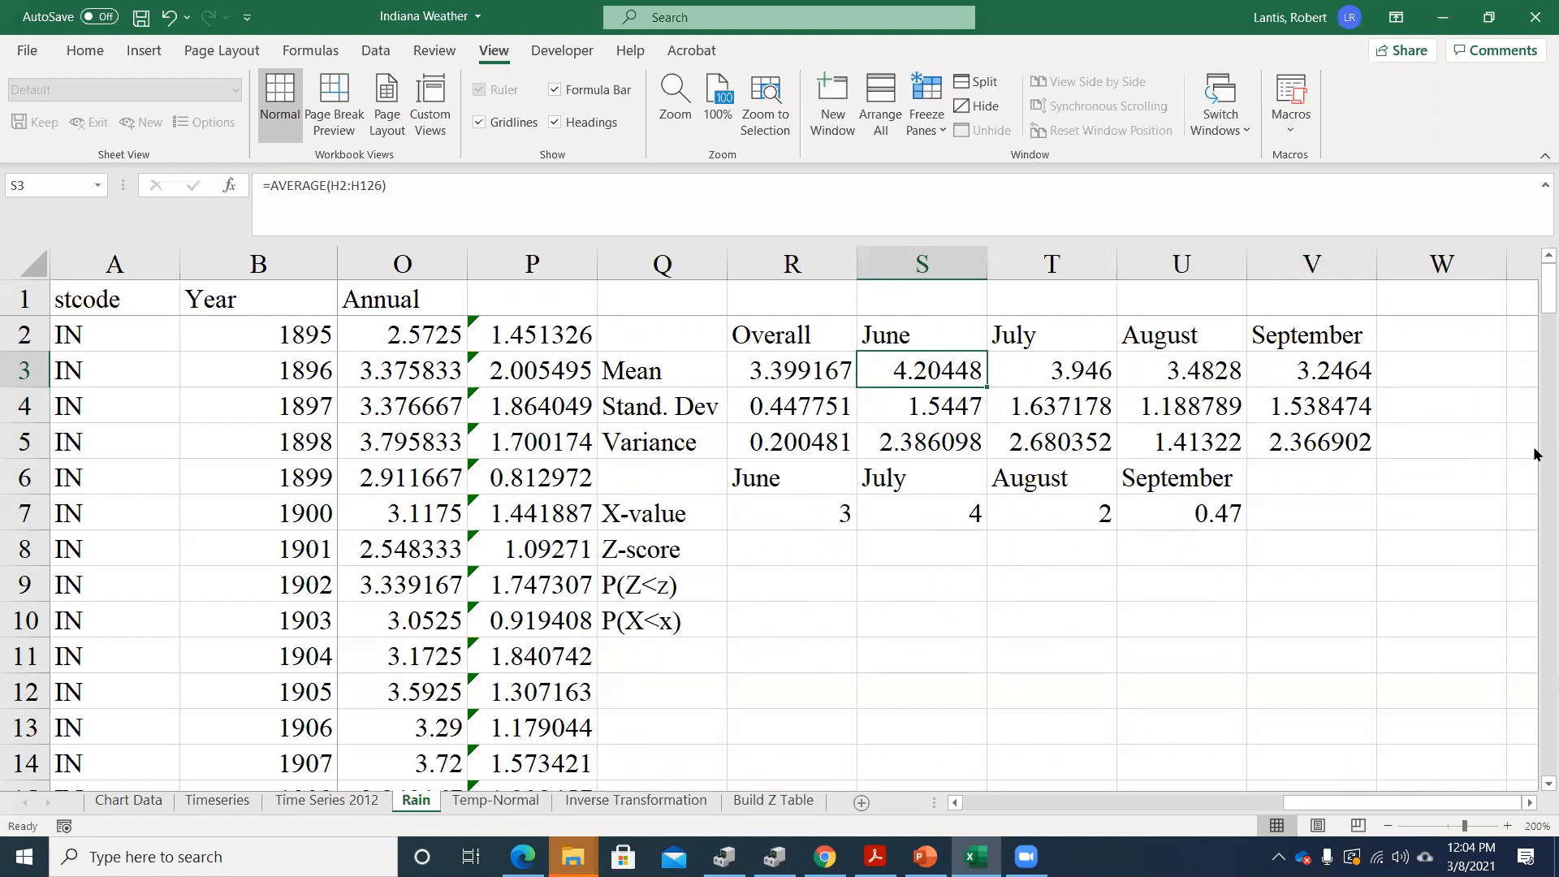
pyautogui.press('Right')
pyautogui.press('Right')
pyautogui.press('Right')
pyautogui.press('Left')
pyautogui.press('Right')
pyautogui.press('Right')
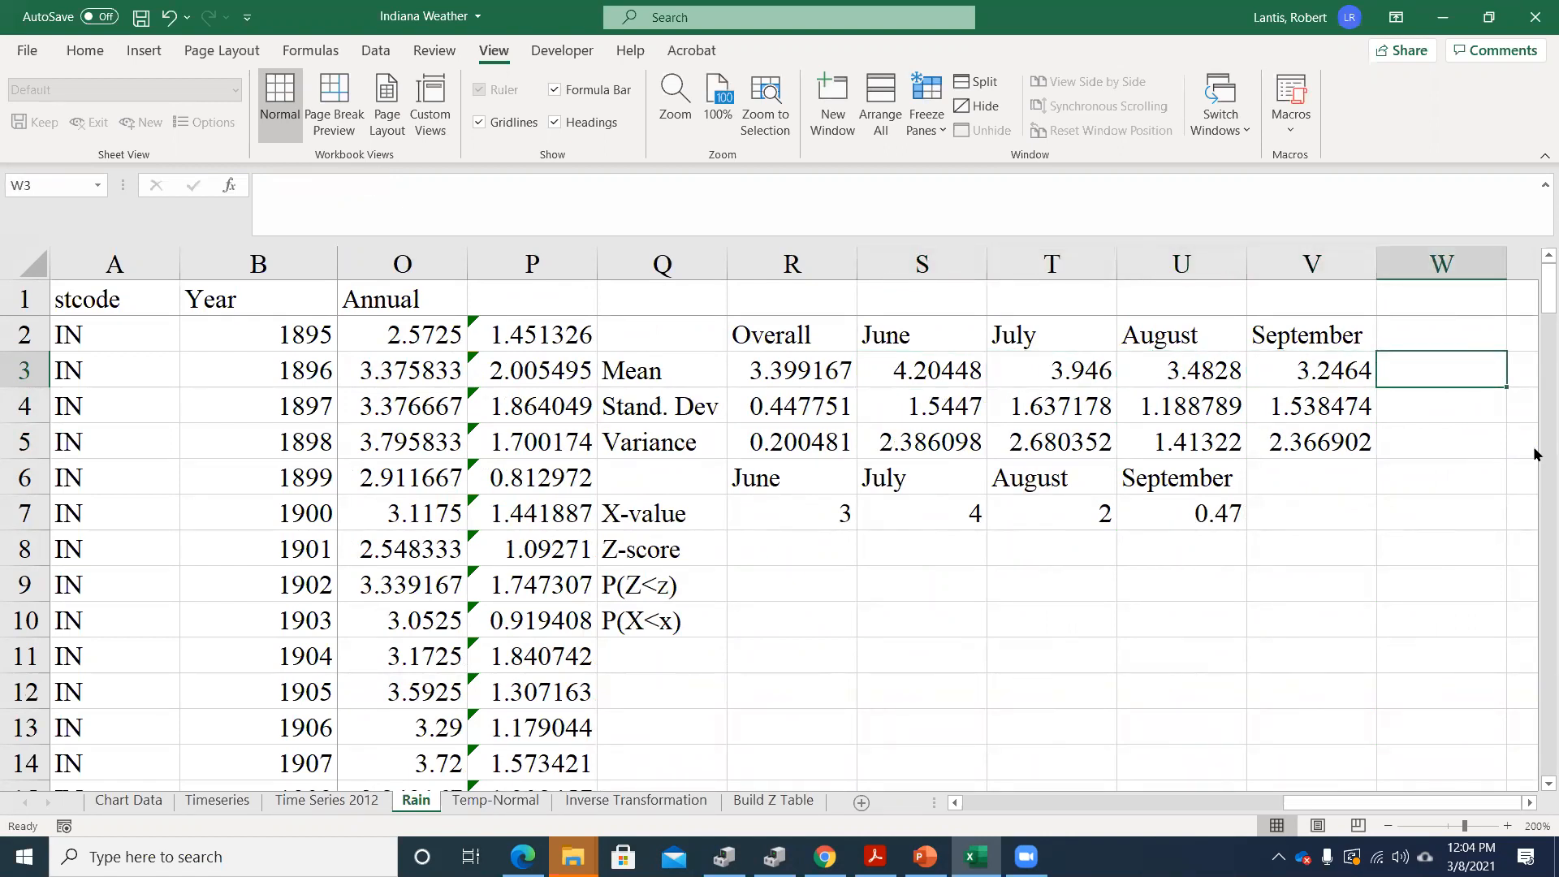
# Examine the variance formulas in row 5 across the June to September columns
pyautogui.press('Down')
pyautogui.press('Left')
pyautogui.press('Down')
pyautogui.press('Left')
pyautogui.press('Left')
pyautogui.press('Left')
pyautogui.press('Right')
pyautogui.press('Right')
pyautogui.press('Right')
pyautogui.press('Left')
pyautogui.press('Left')
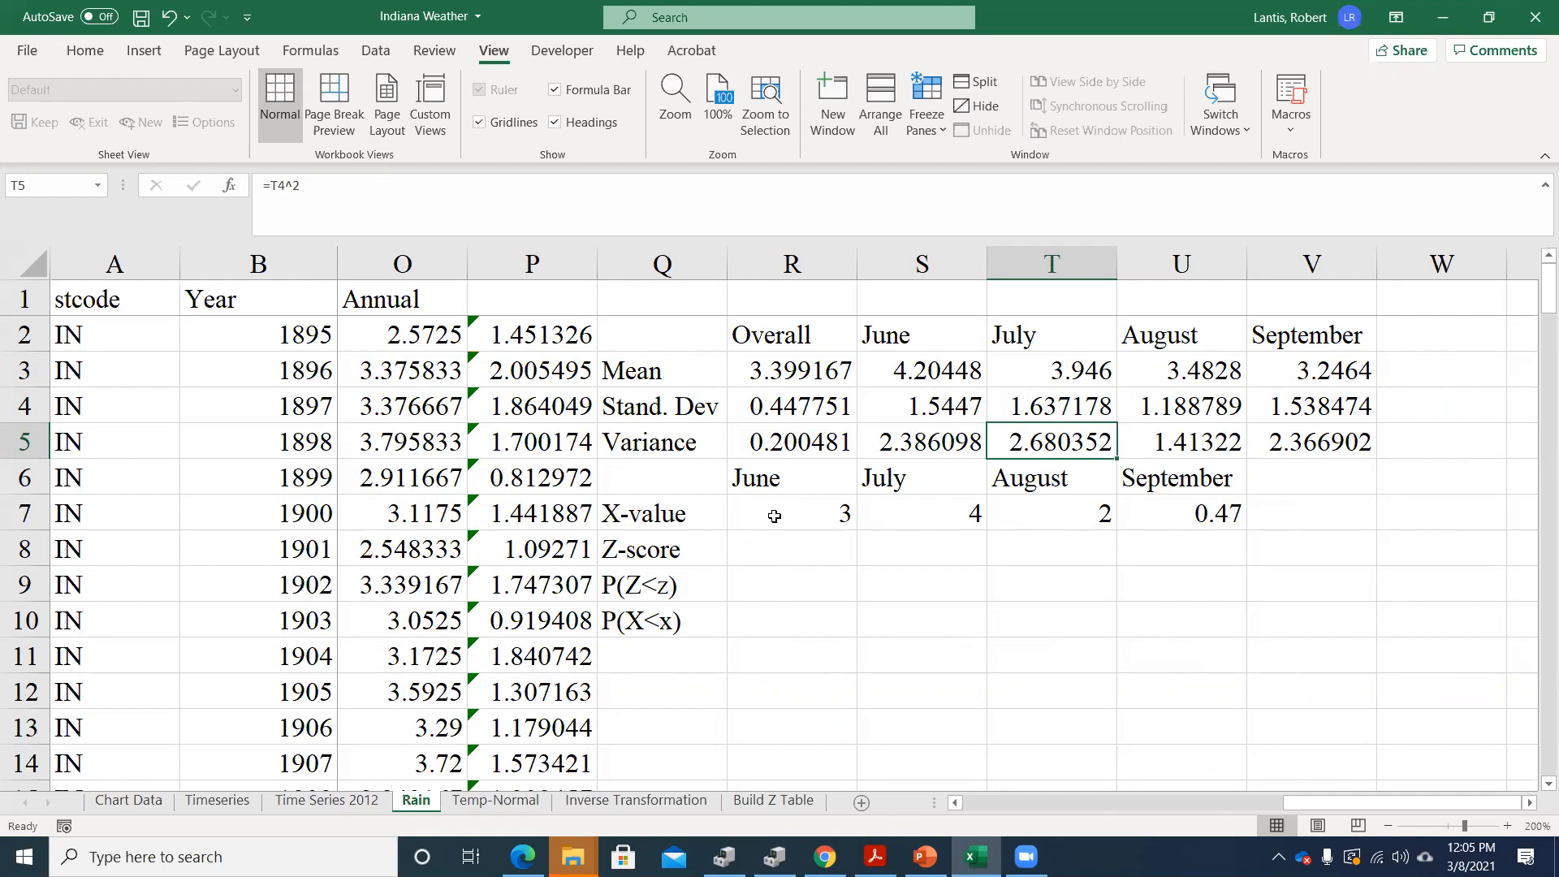
pyautogui.moveTo(894, 371); pyautogui.dragTo(910, 442)
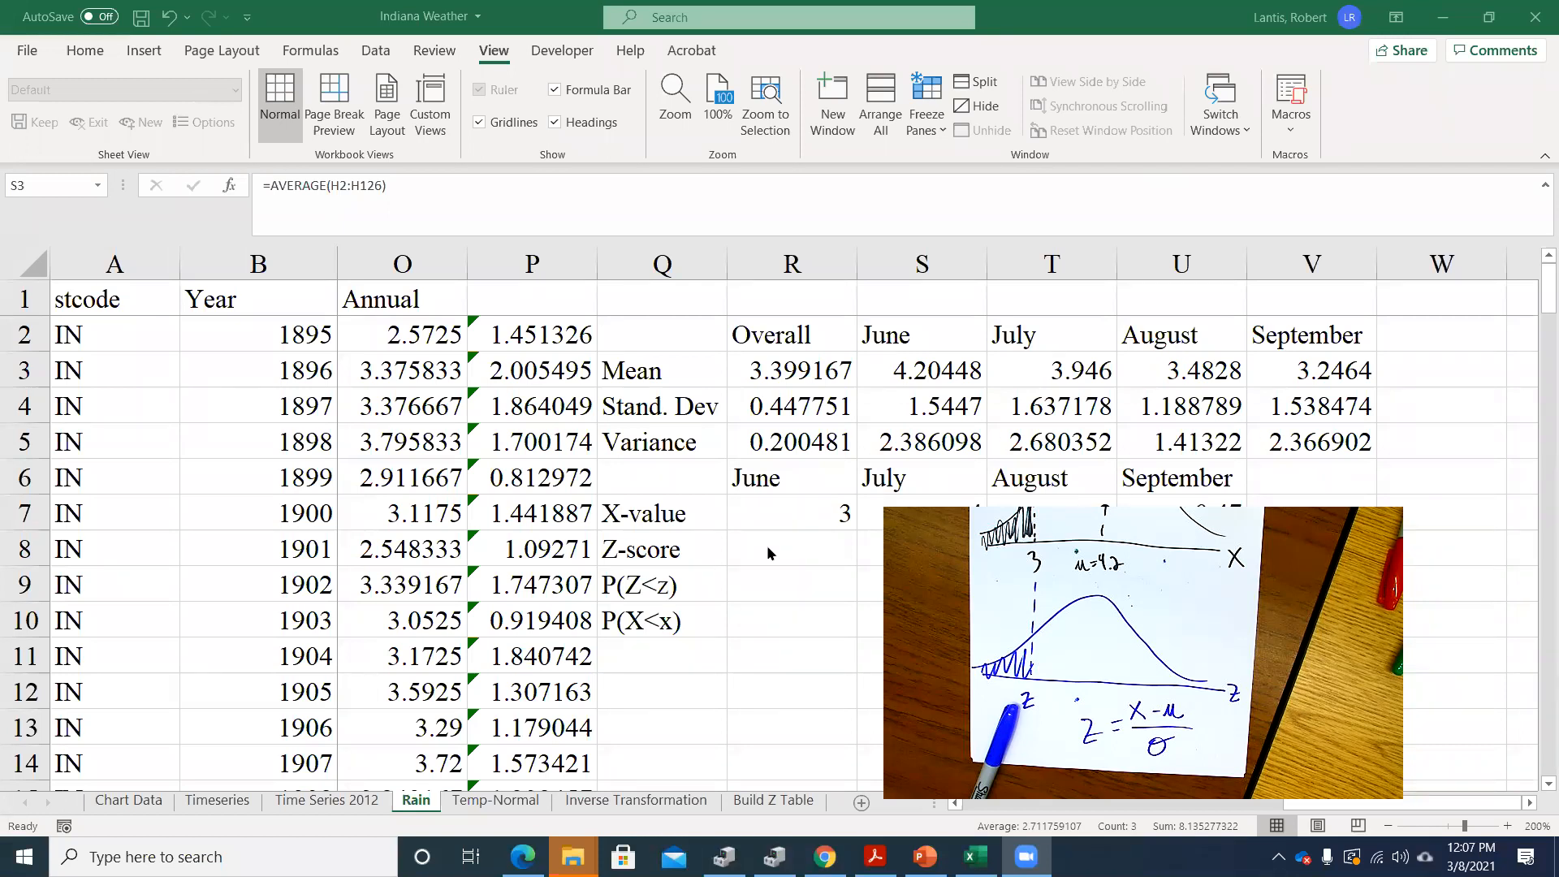
pyautogui.click(794, 546)
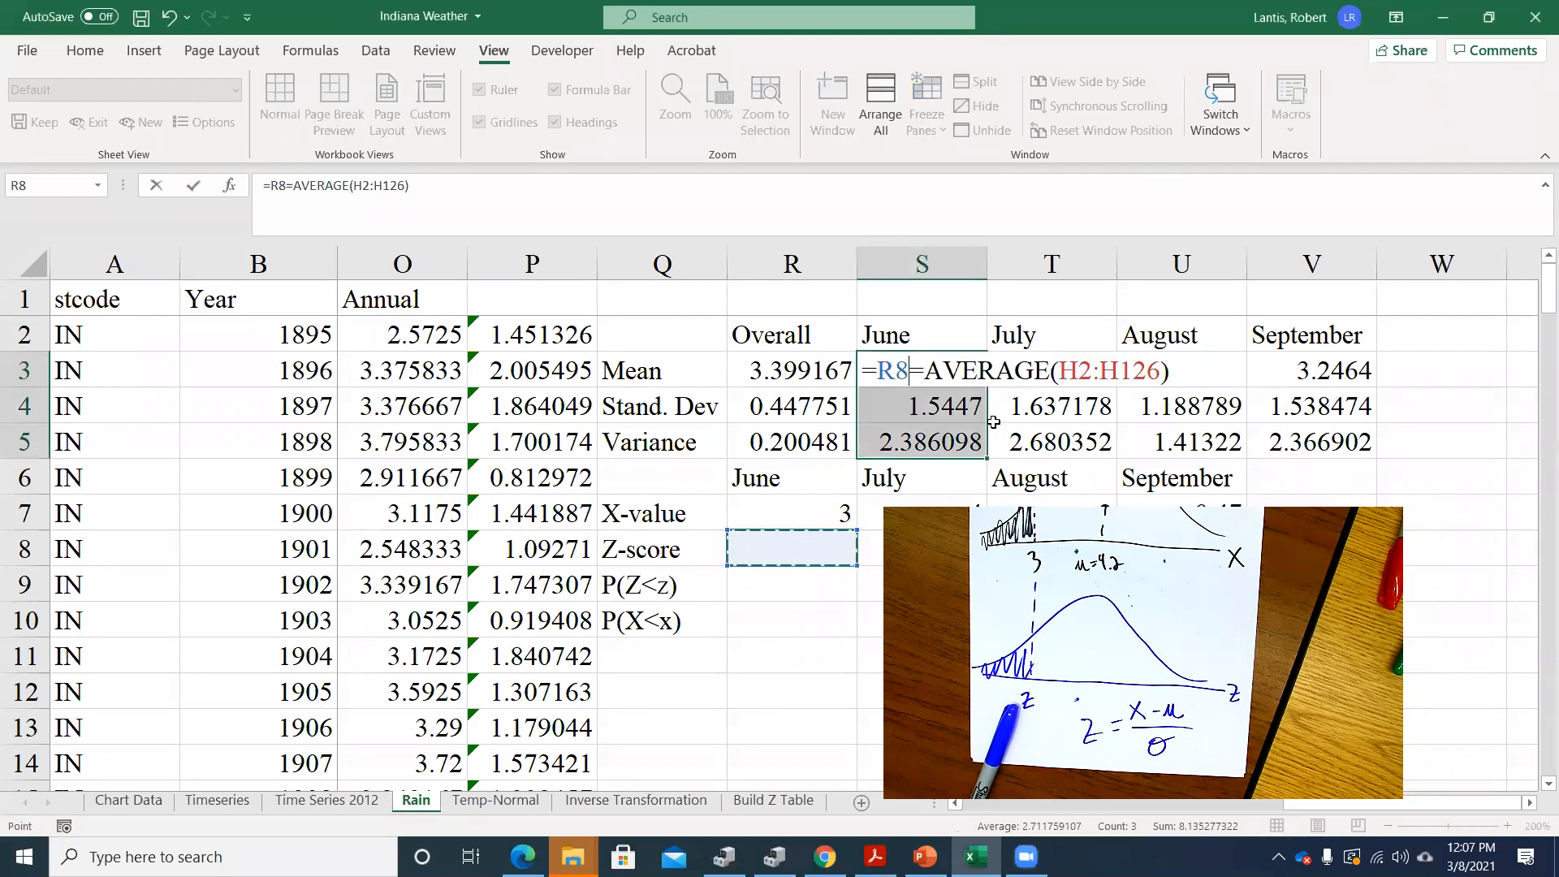
pyautogui.press('Return')
pyautogui.hotkey('ctrl', 'z')
# Calculate the June Z-score in R8 from the X-value, June mean and June standard deviation with =(R7-S3)/S4
pyautogui.press('Down')
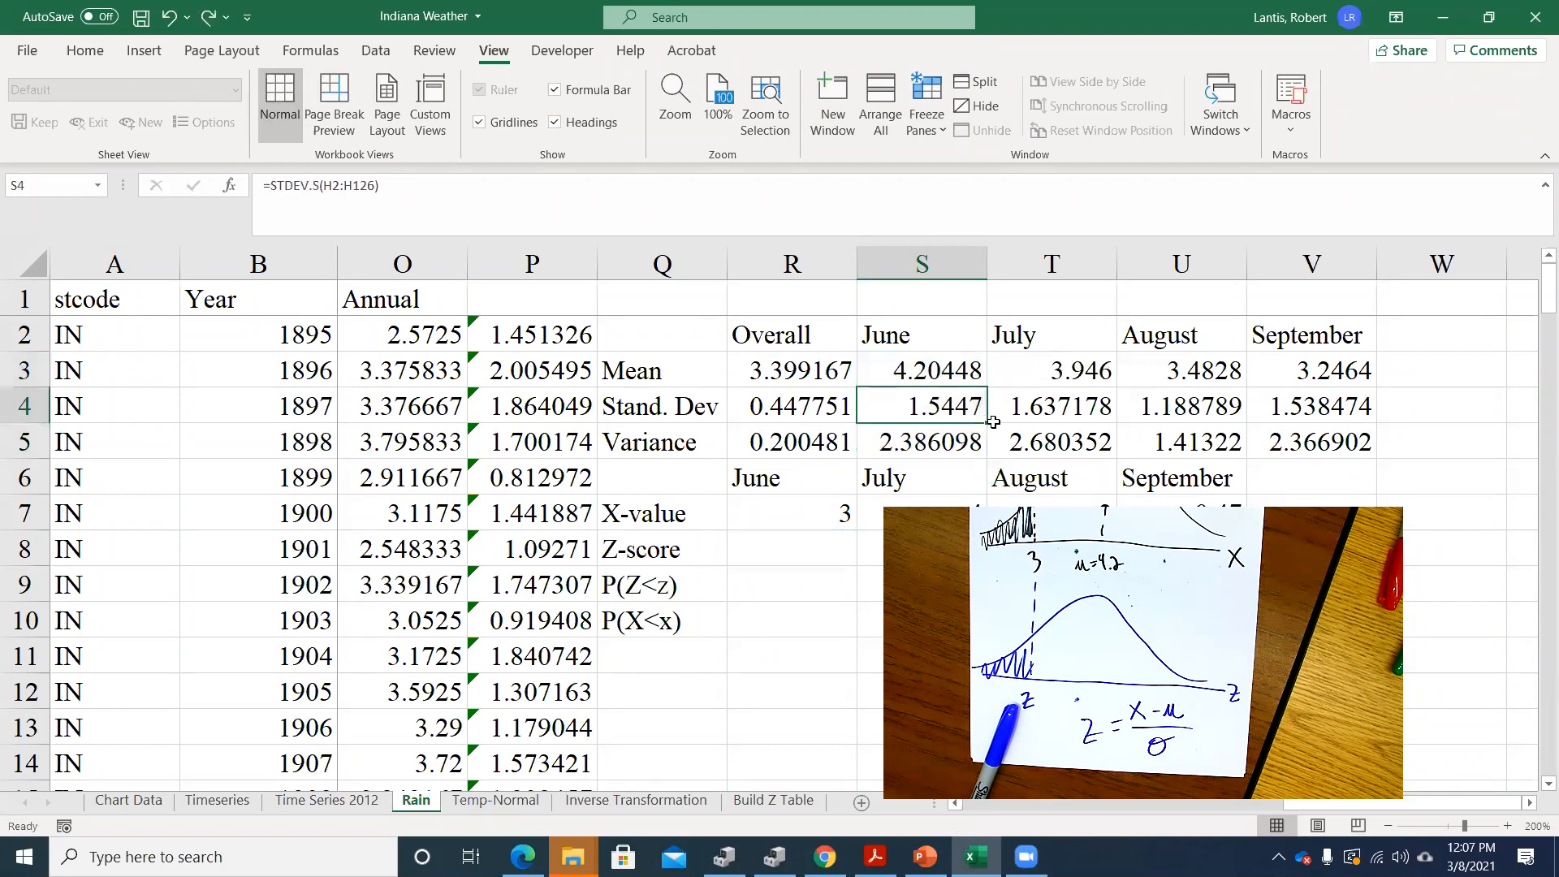
pyautogui.press('Down')
pyautogui.press('Left')
pyautogui.press('Down')
pyautogui.press('Down')
pyautogui.press('Down')
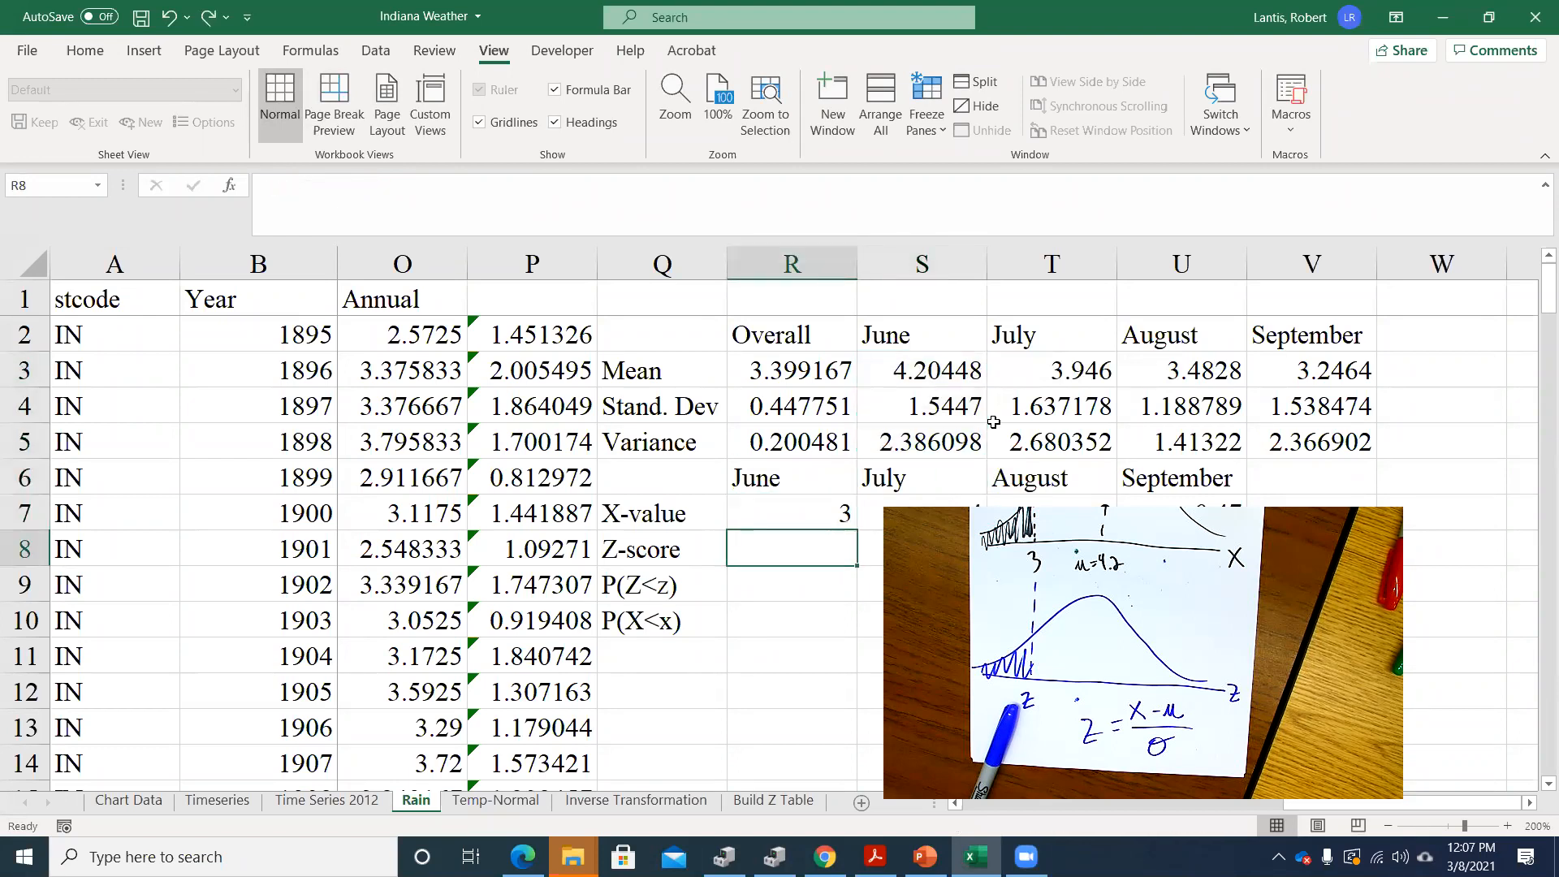
pyautogui.click(813, 510)
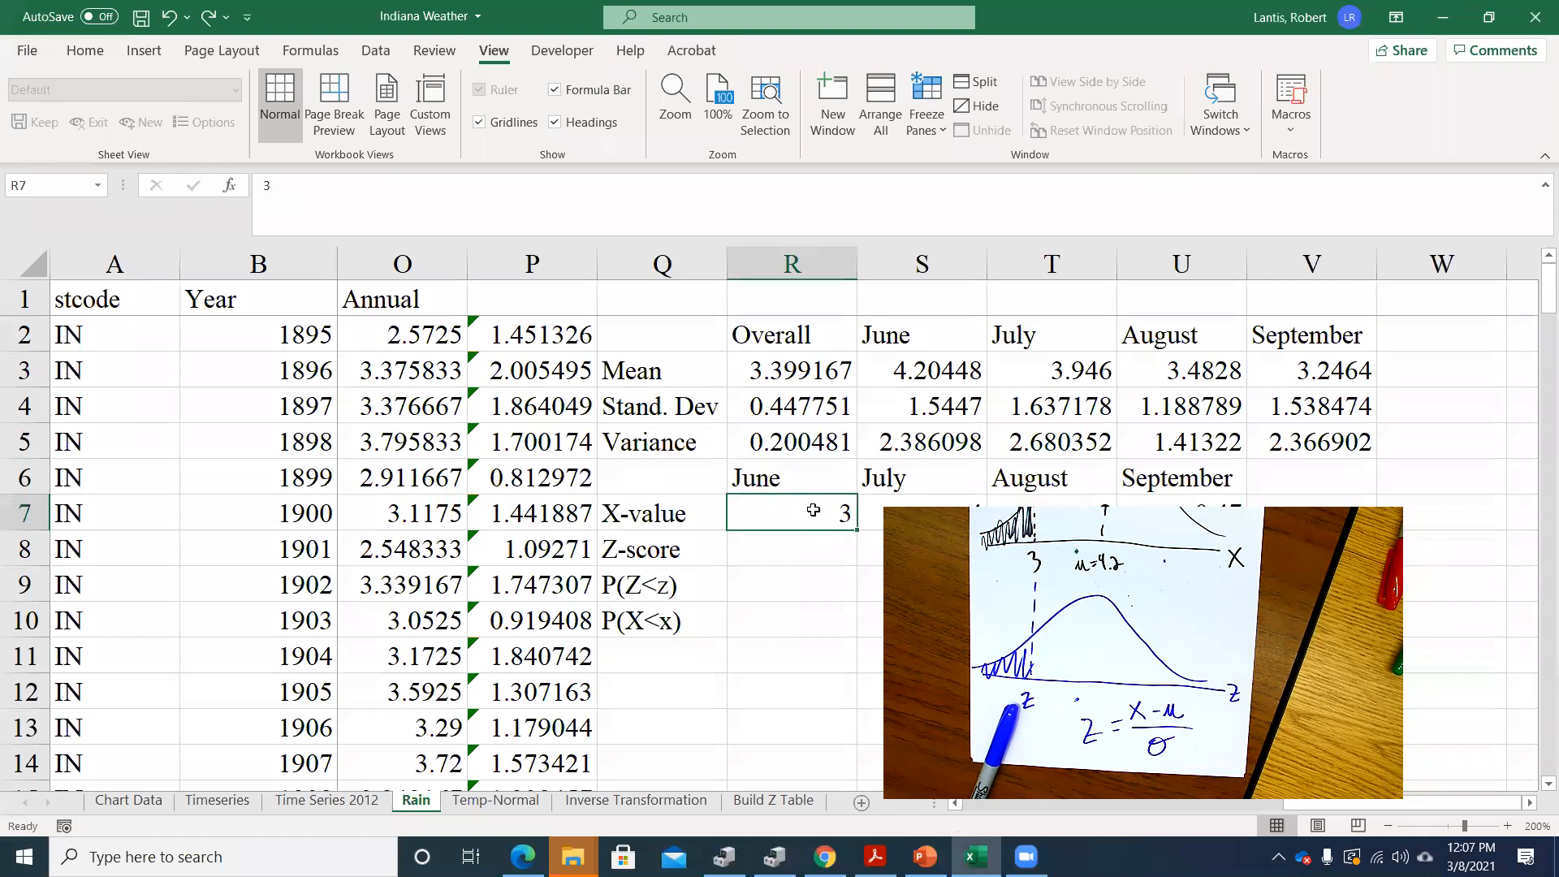
pyautogui.press('Down')
pyautogui.write('=(')
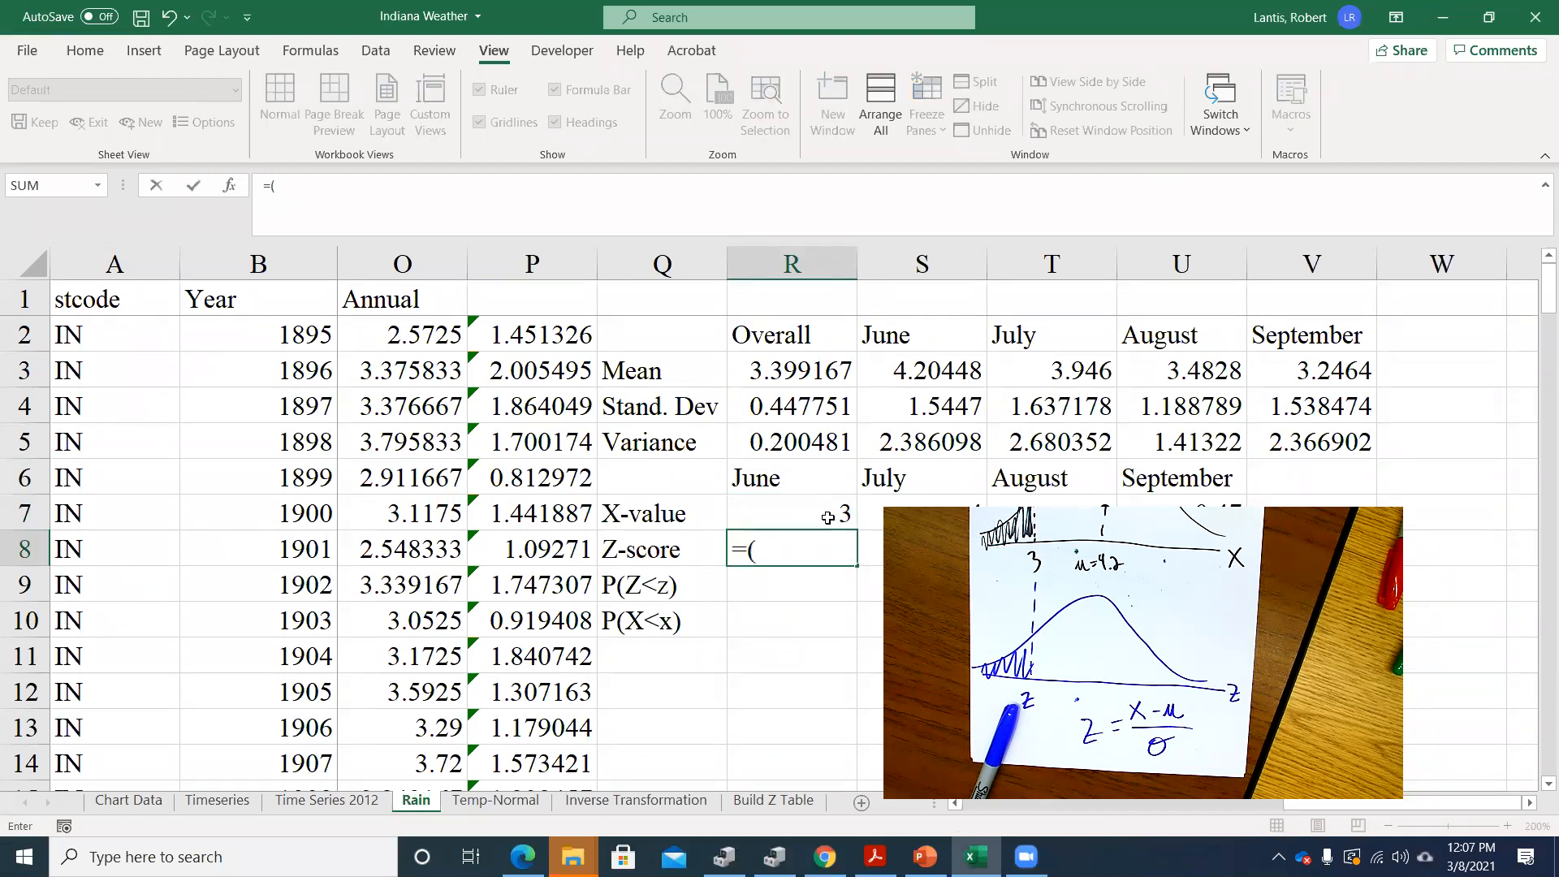
pyautogui.click(823, 511)
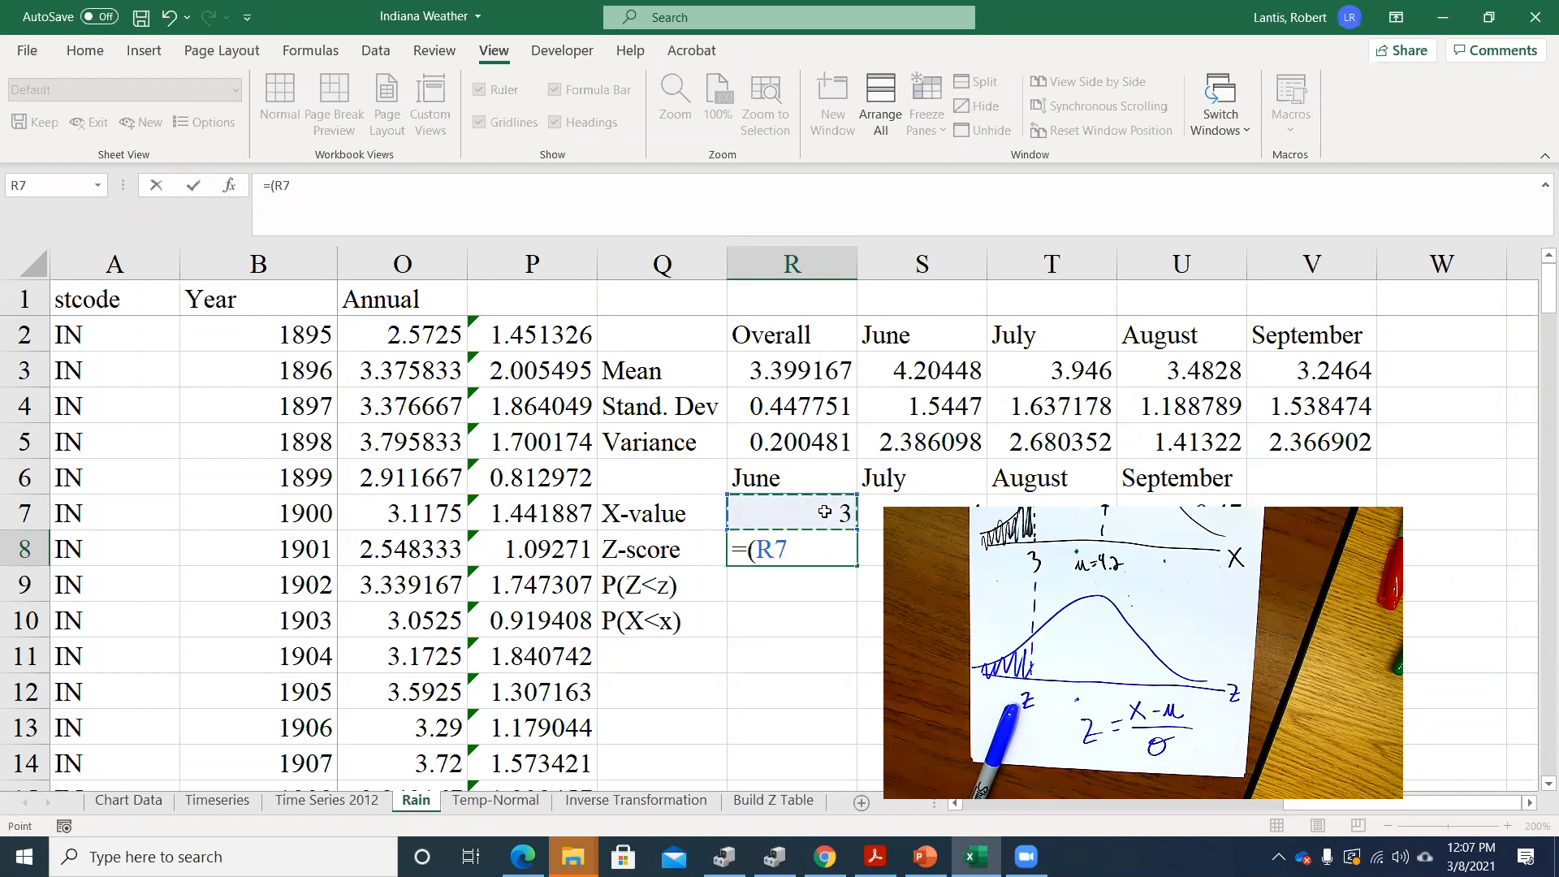
pyautogui.write('-')
pyautogui.click(923, 371)
pyautogui.write(')/')
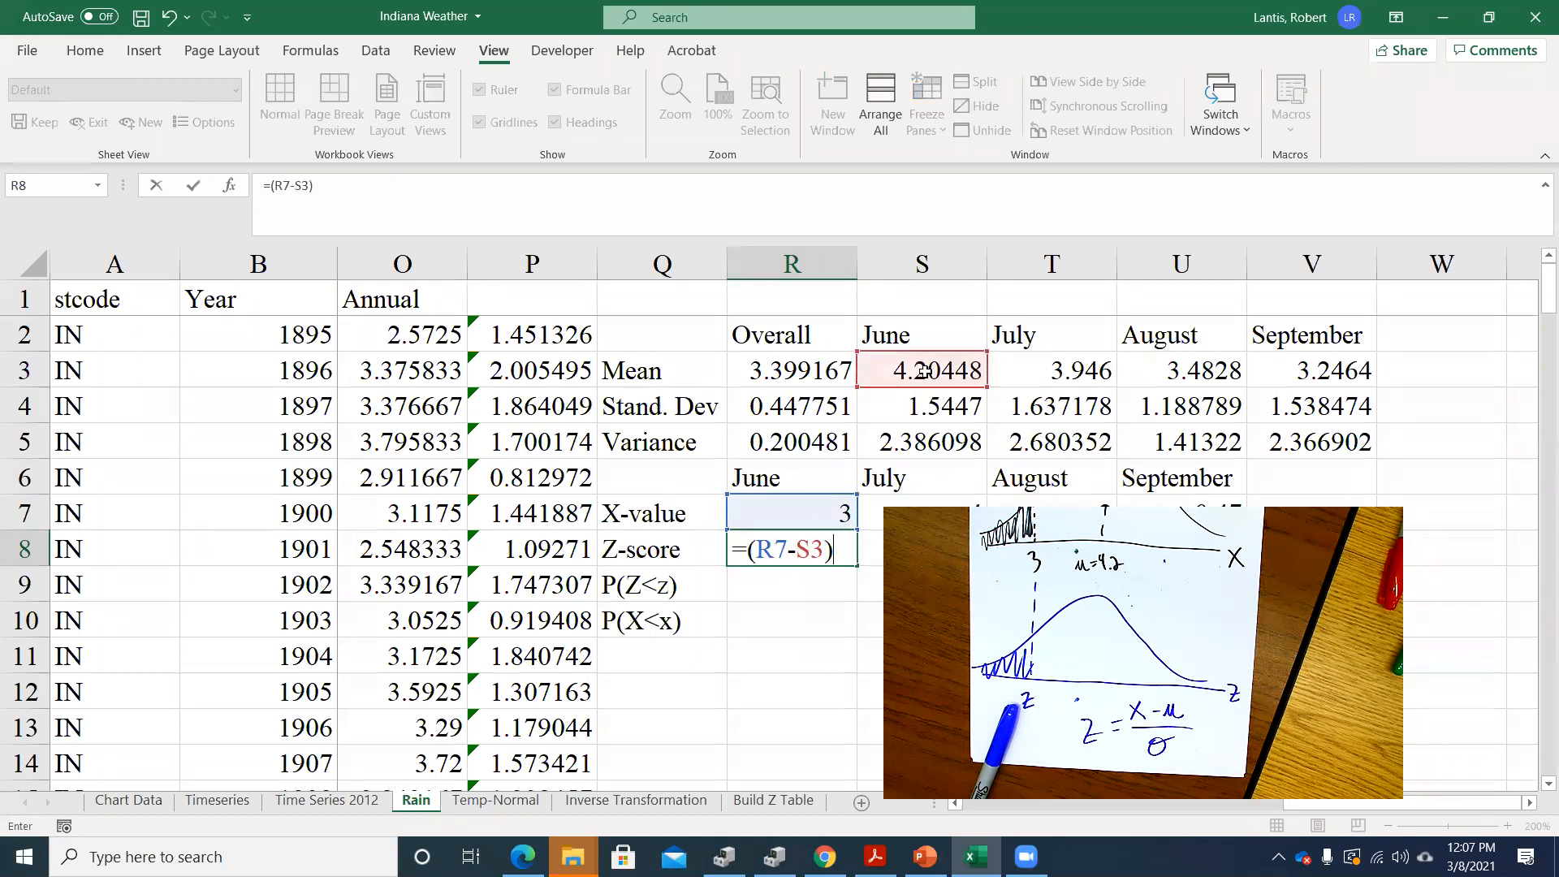
pyautogui.click(916, 410)
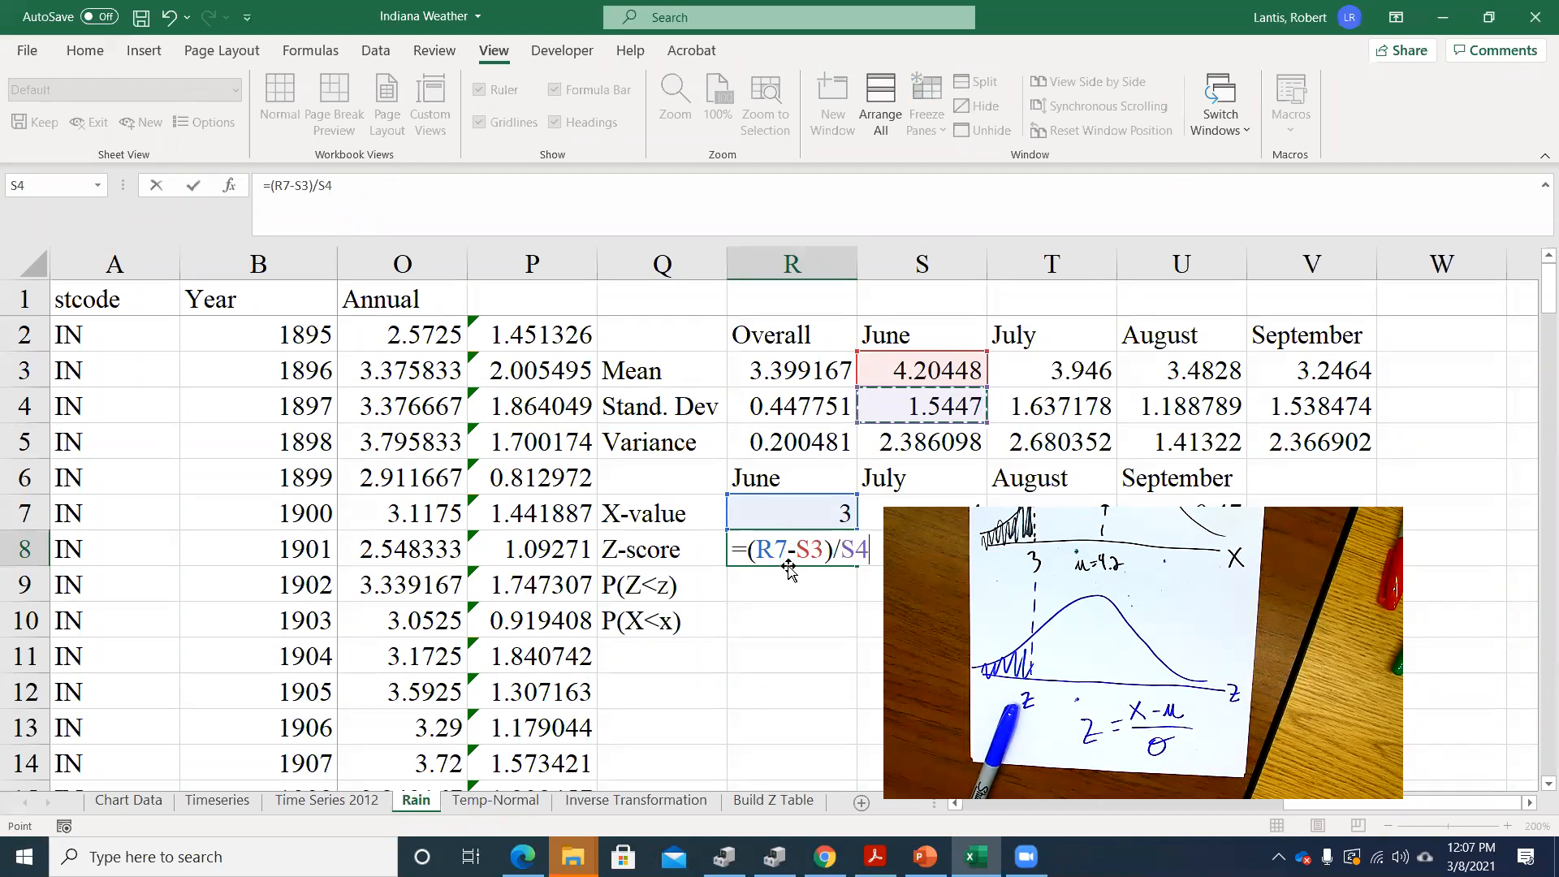
pyautogui.press('Return')
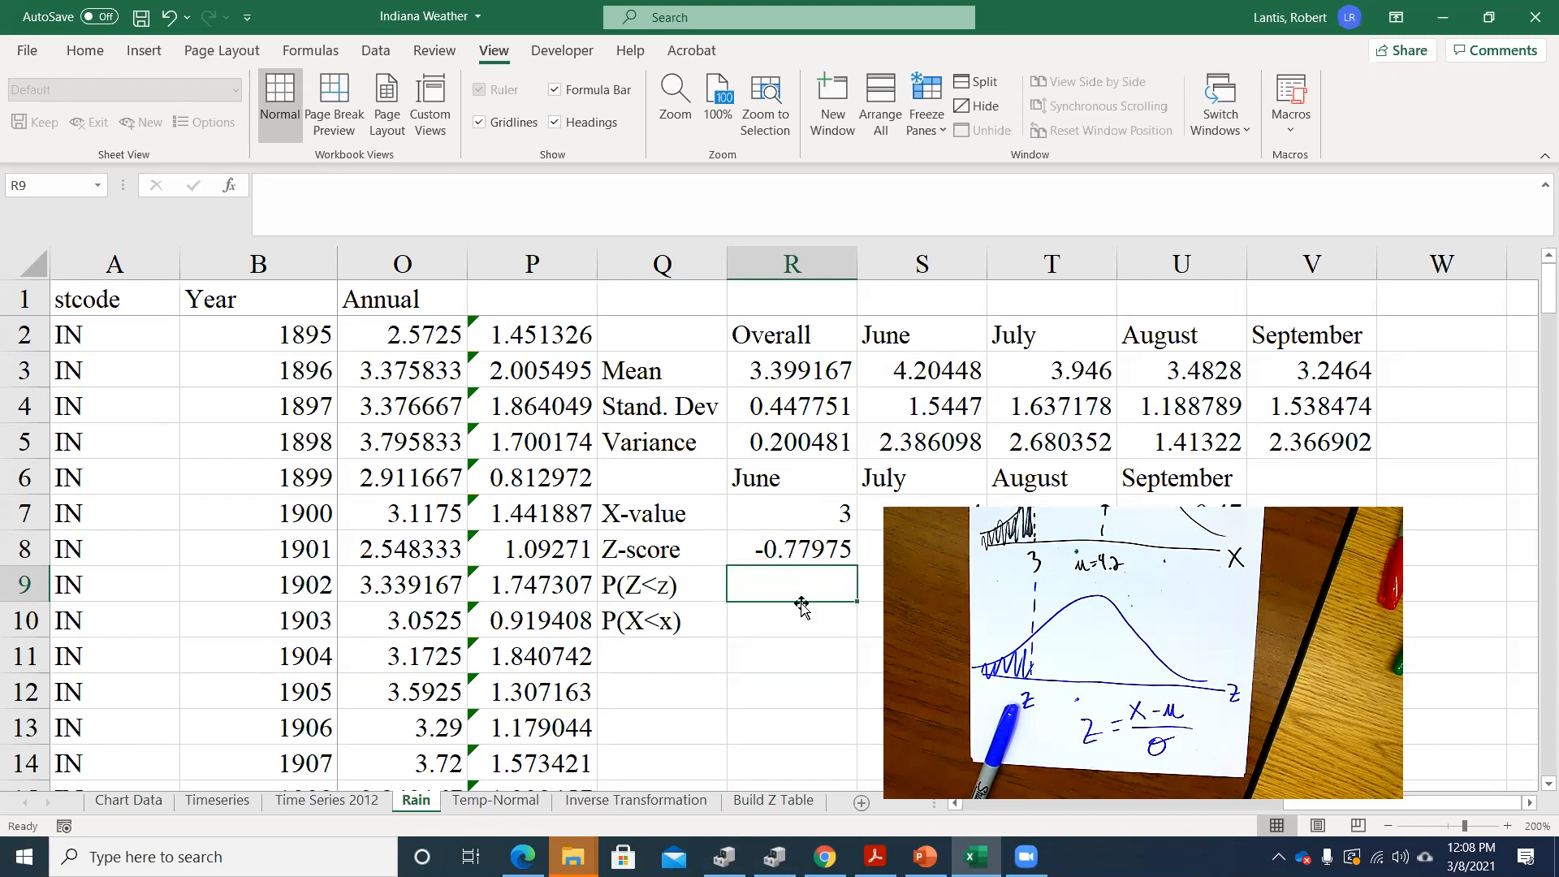
# Calculate the June P(Z<z) in R9 as a cumulative standard normal probability with =norm.s.dist(R8,1)
pyautogui.write('=')
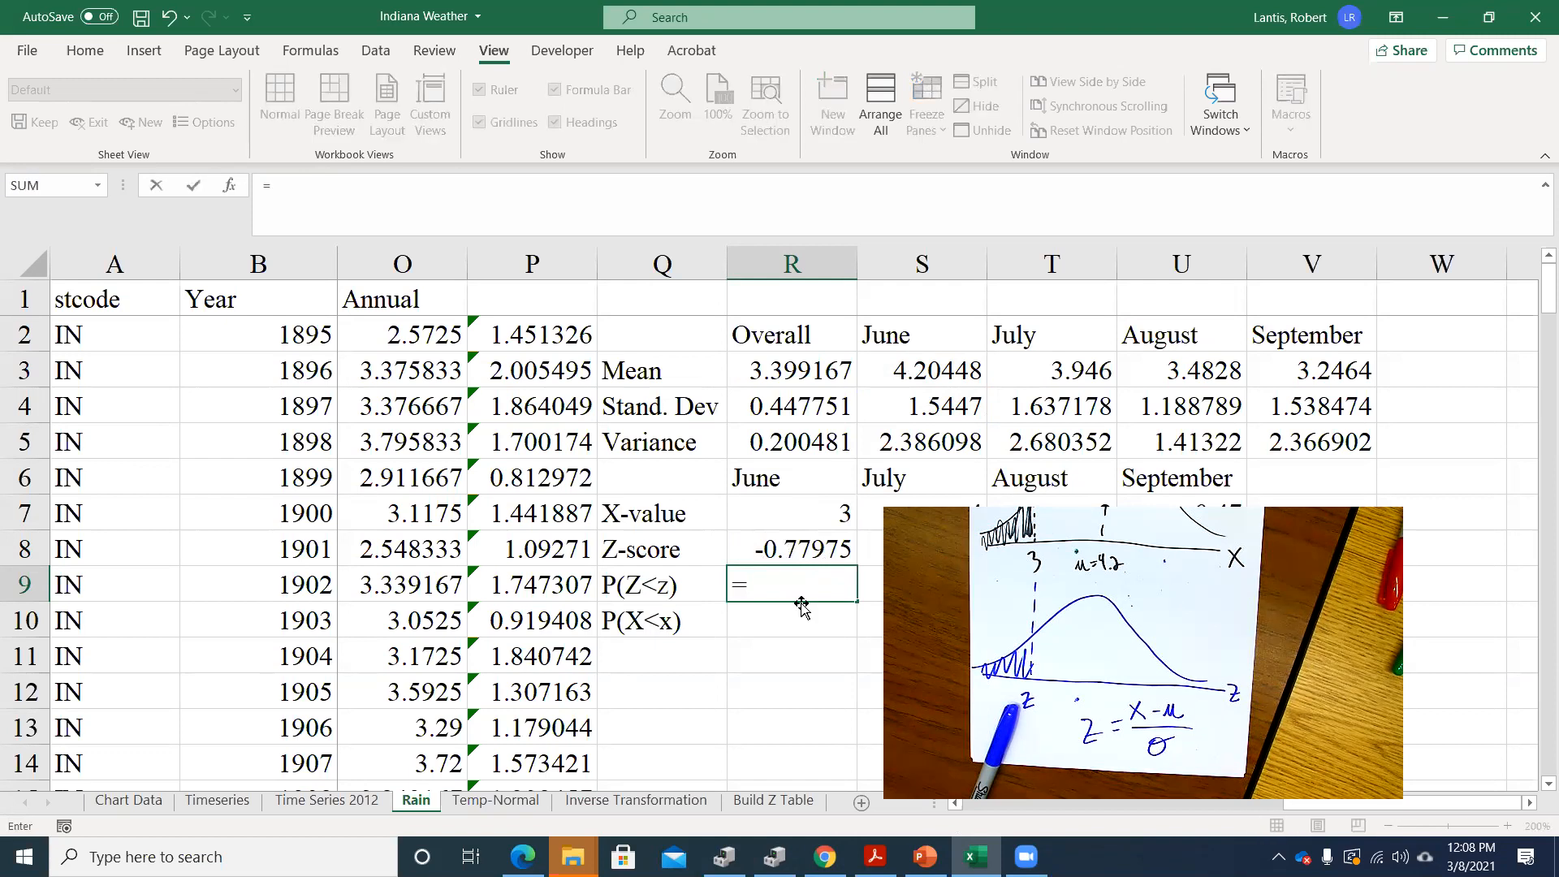
pyautogui.write('norm')
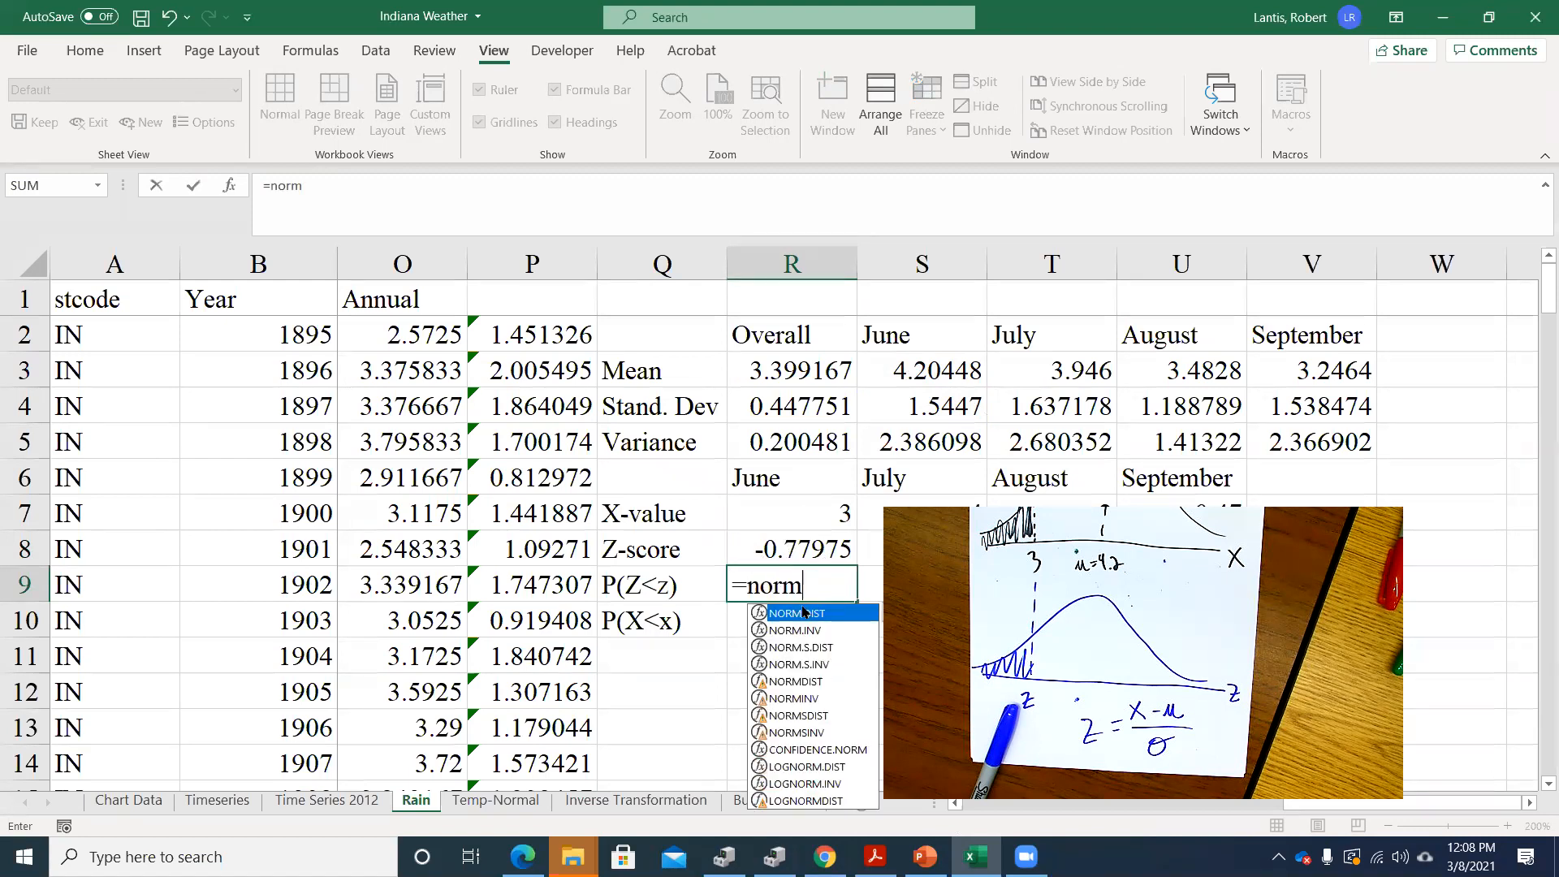
pyautogui.write('.s.dist(')
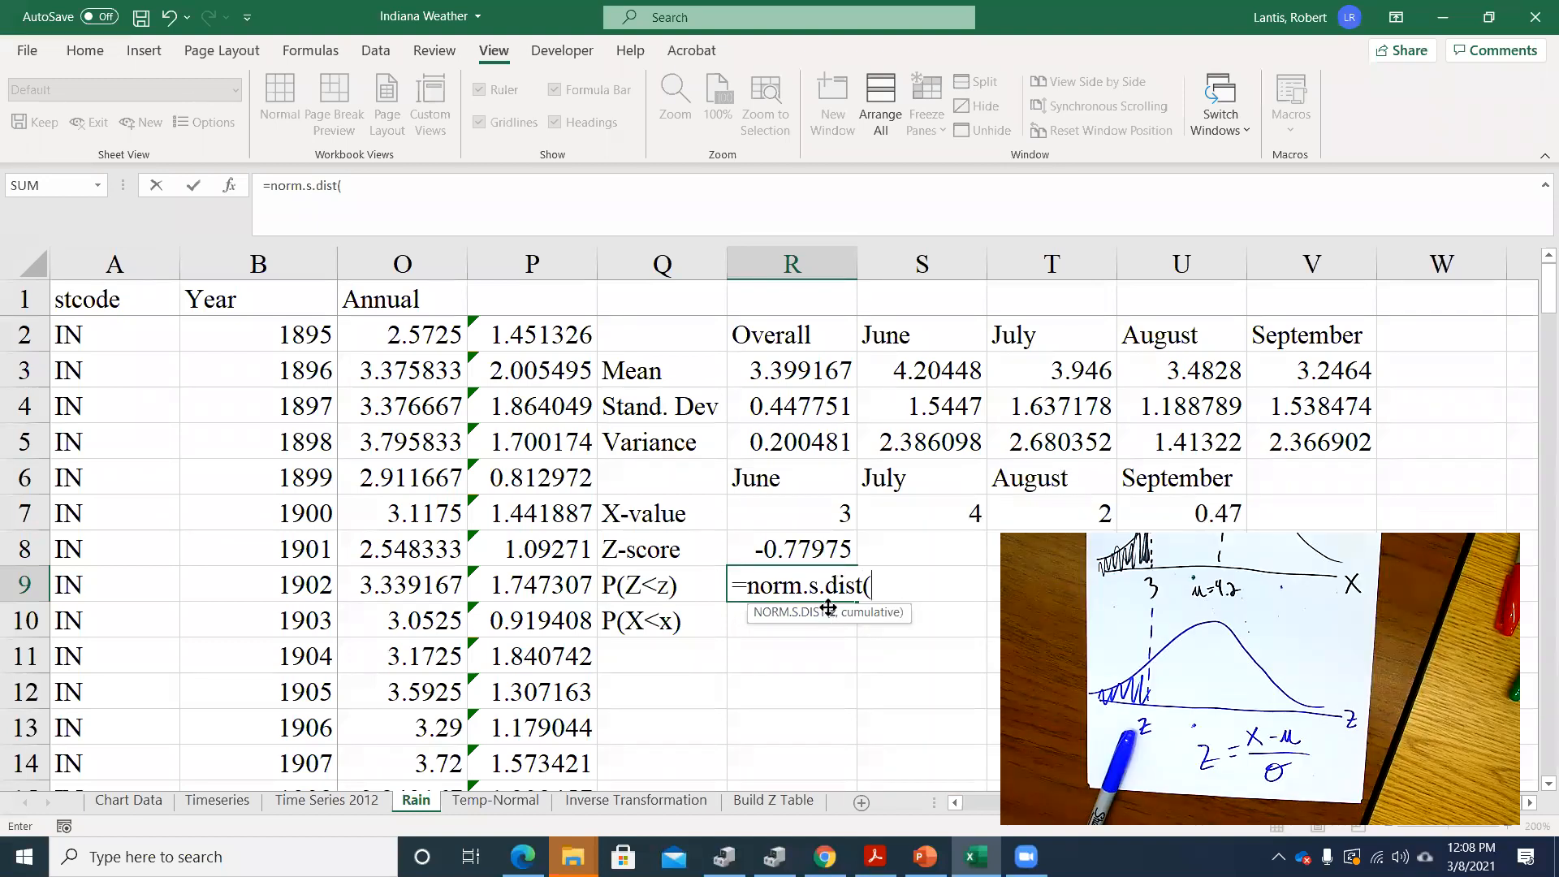
pyautogui.click(803, 545)
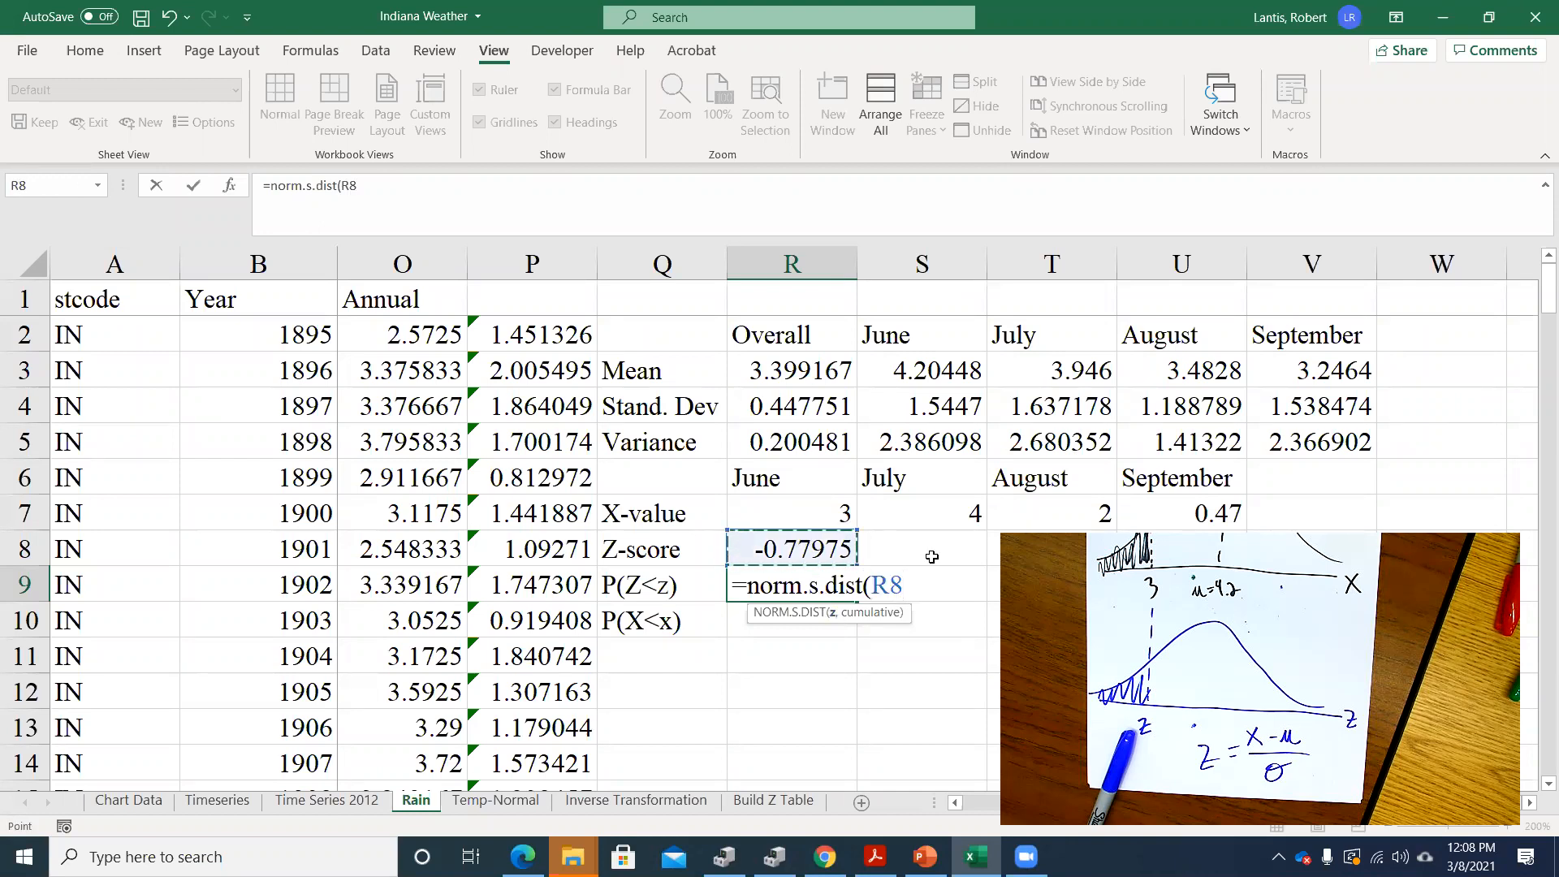
pyautogui.write(',1)')
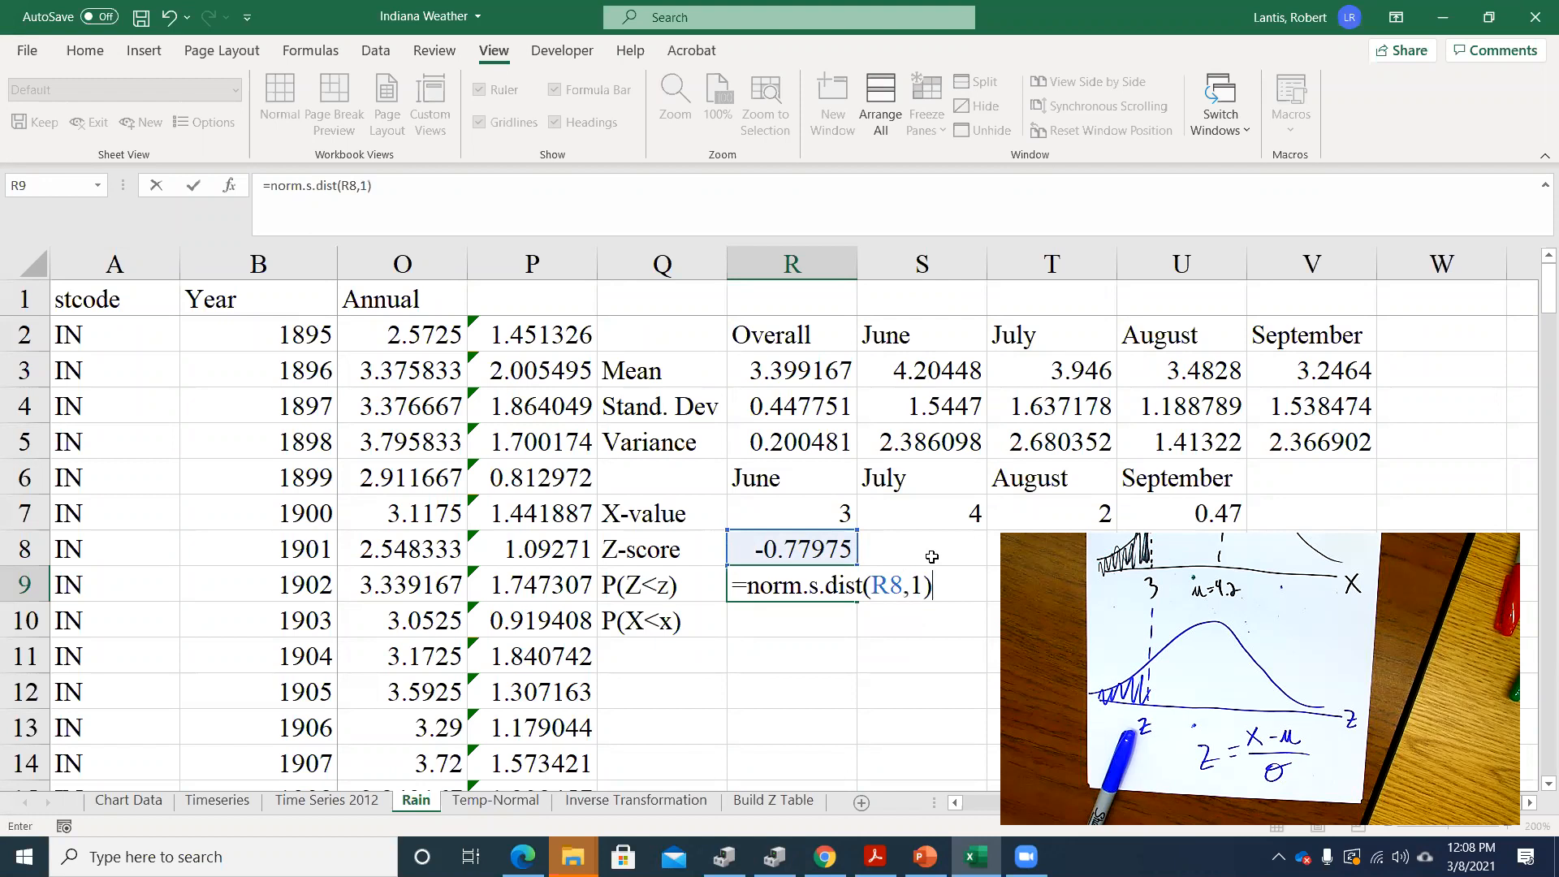
pyautogui.press('BackSpace')
pyautogui.press('BackSpace')
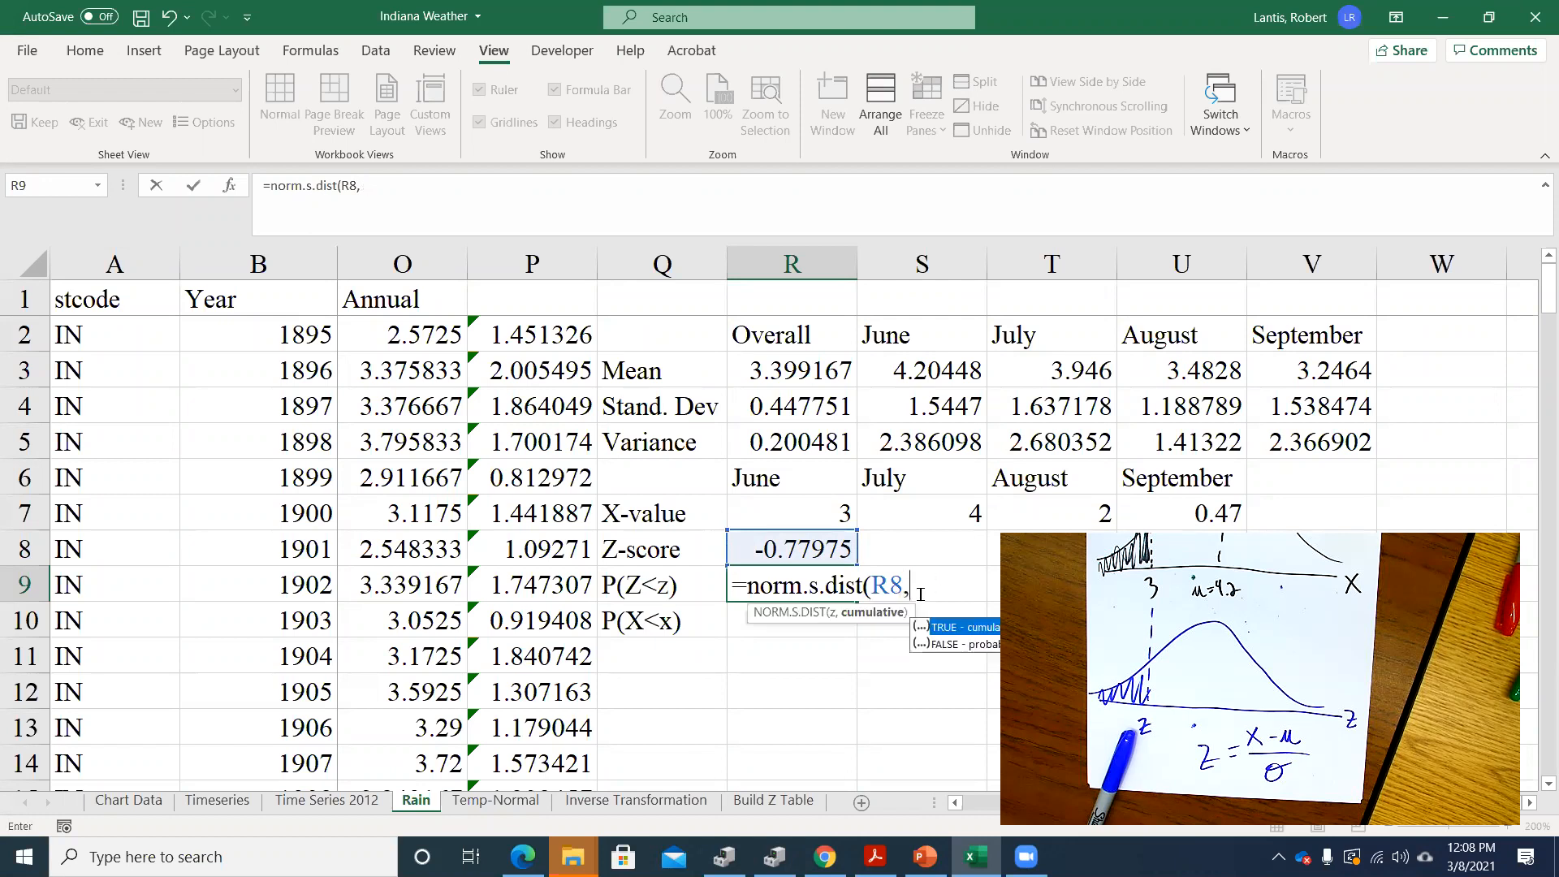
pyautogui.write('0)')
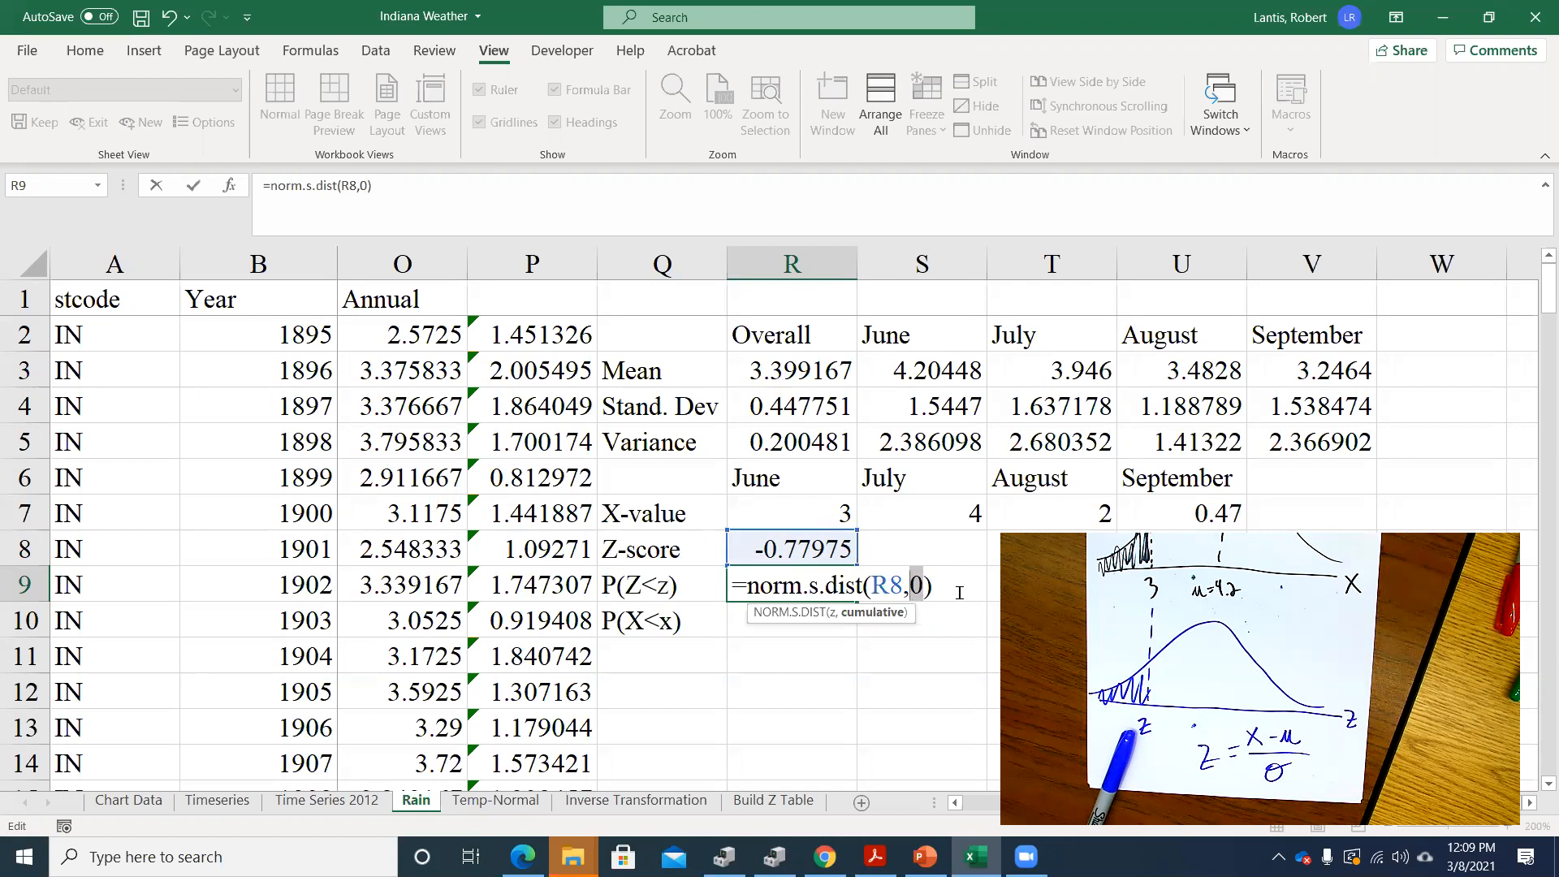
pyautogui.write('1')
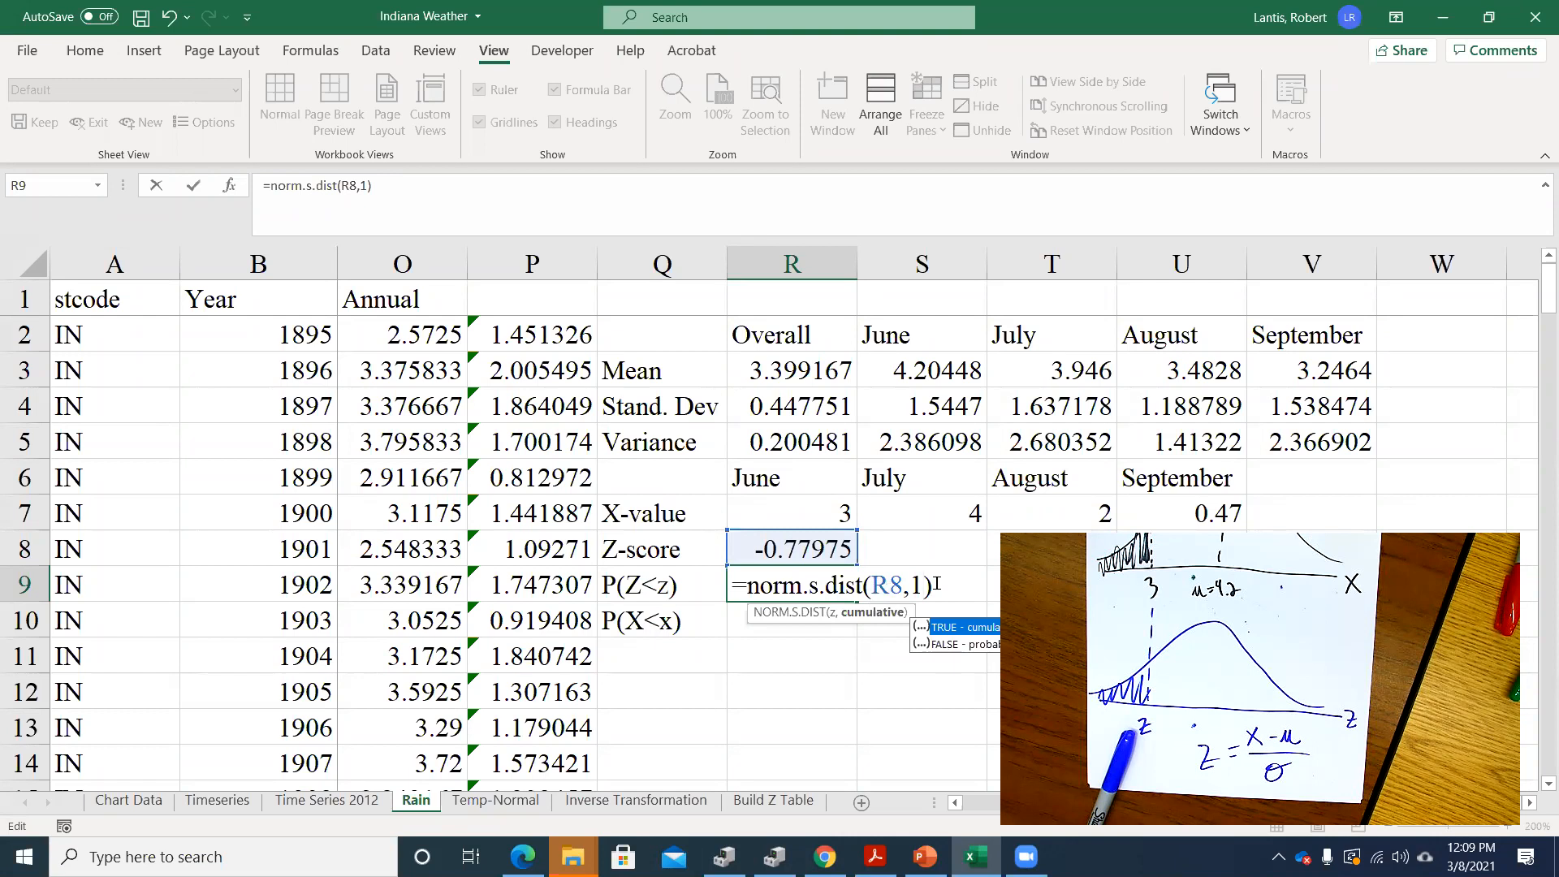
pyautogui.press('Return')
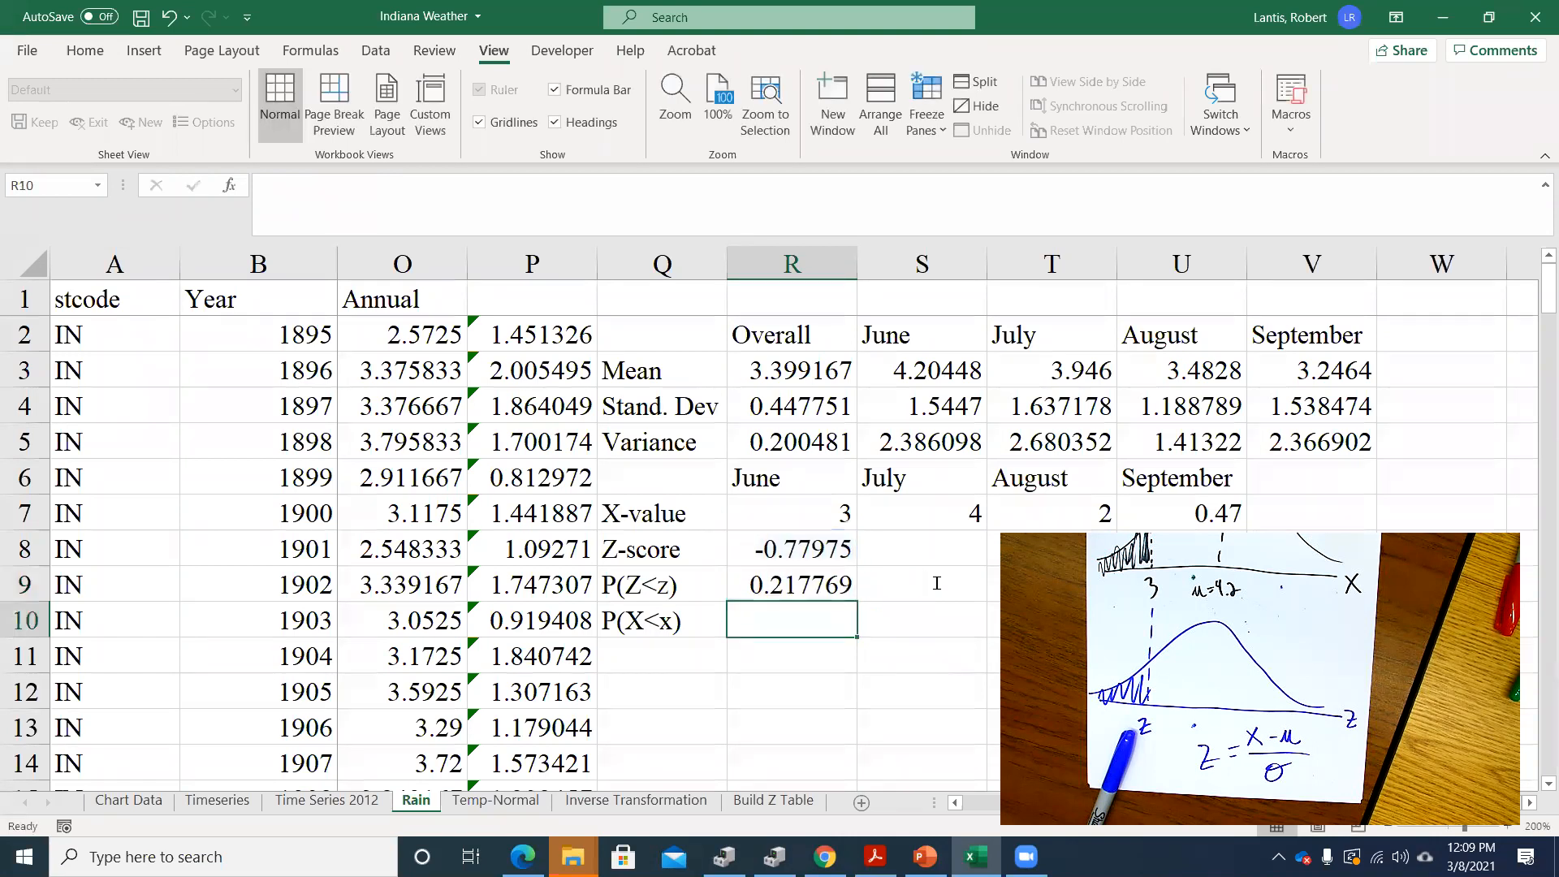
# Switch to Z Tables.pdf in Adobe Acrobat and look up the cumulative probability for the June Z-score in the negative z table
pyautogui.click(816, 582)
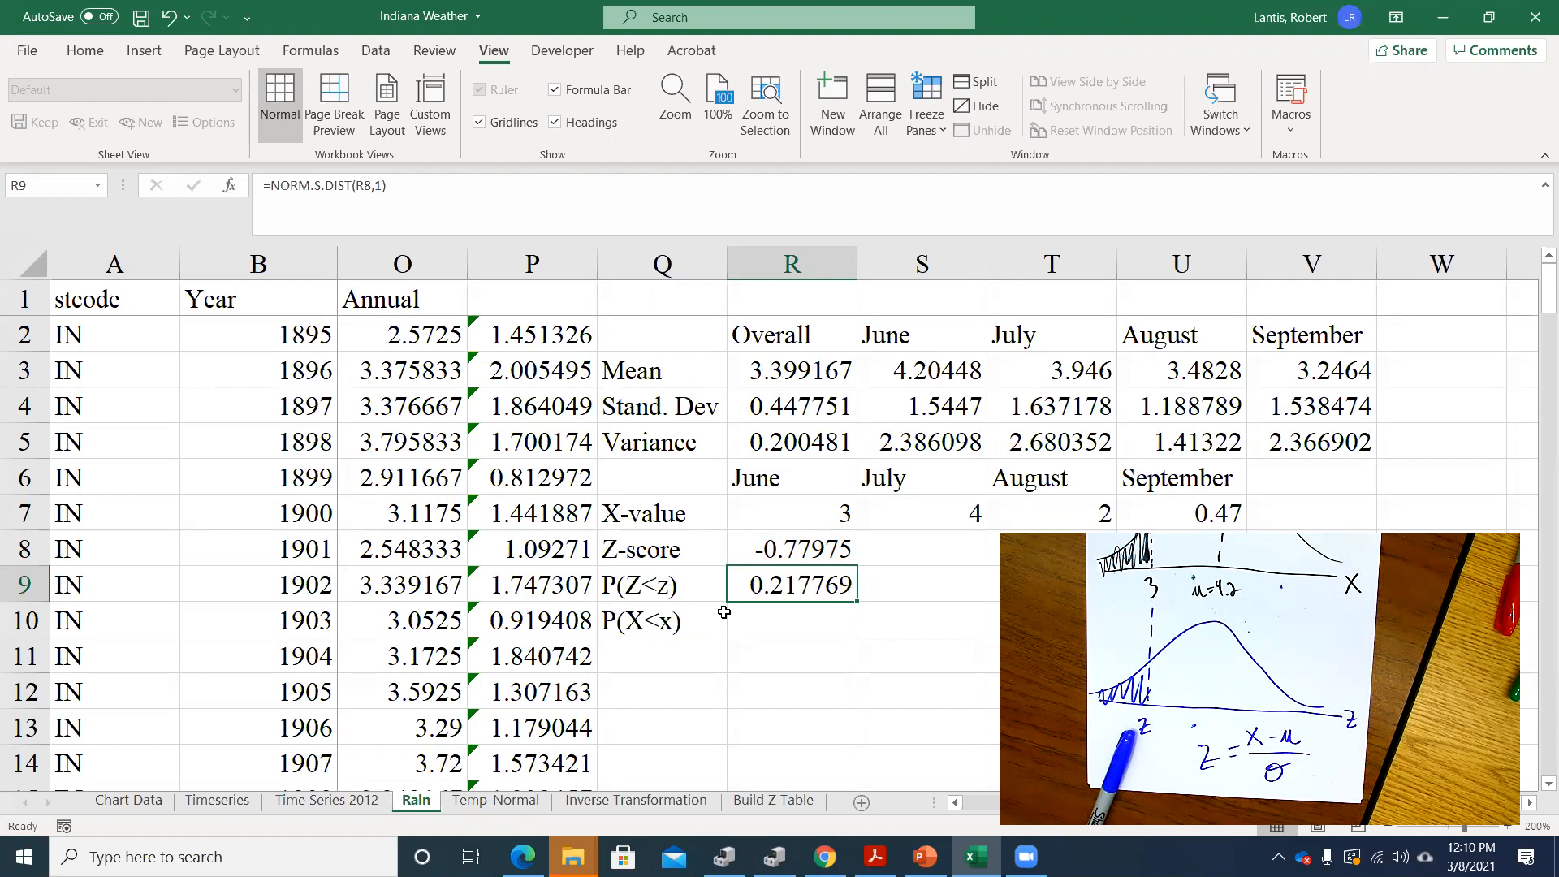
pyautogui.click(780, 616)
pyautogui.click(816, 585)
pyautogui.click(875, 857)
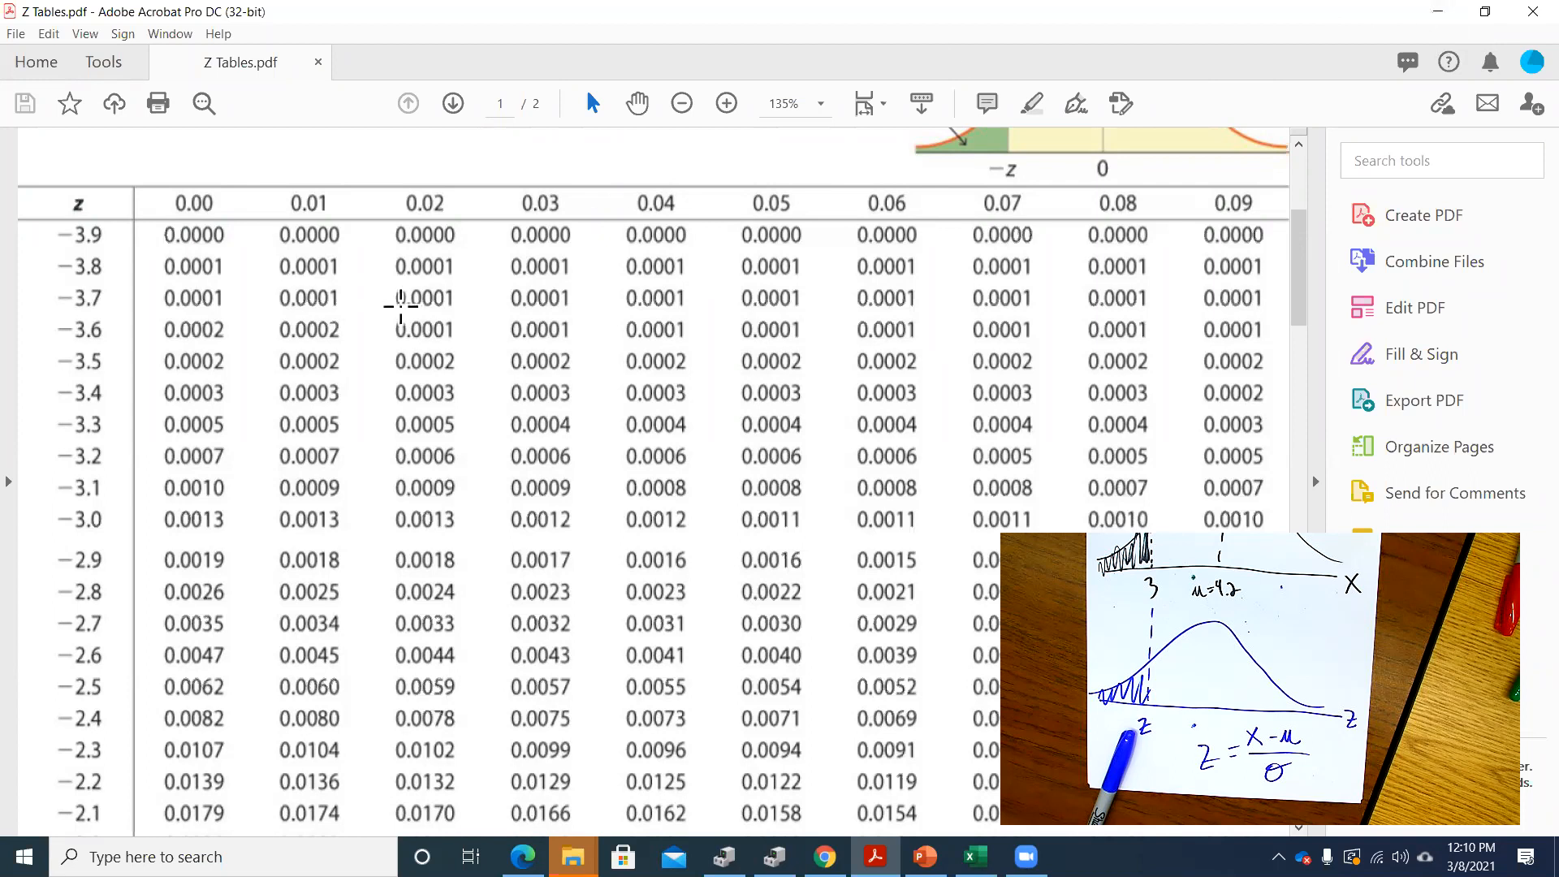
pyautogui.scroll(-1, 327, 394)
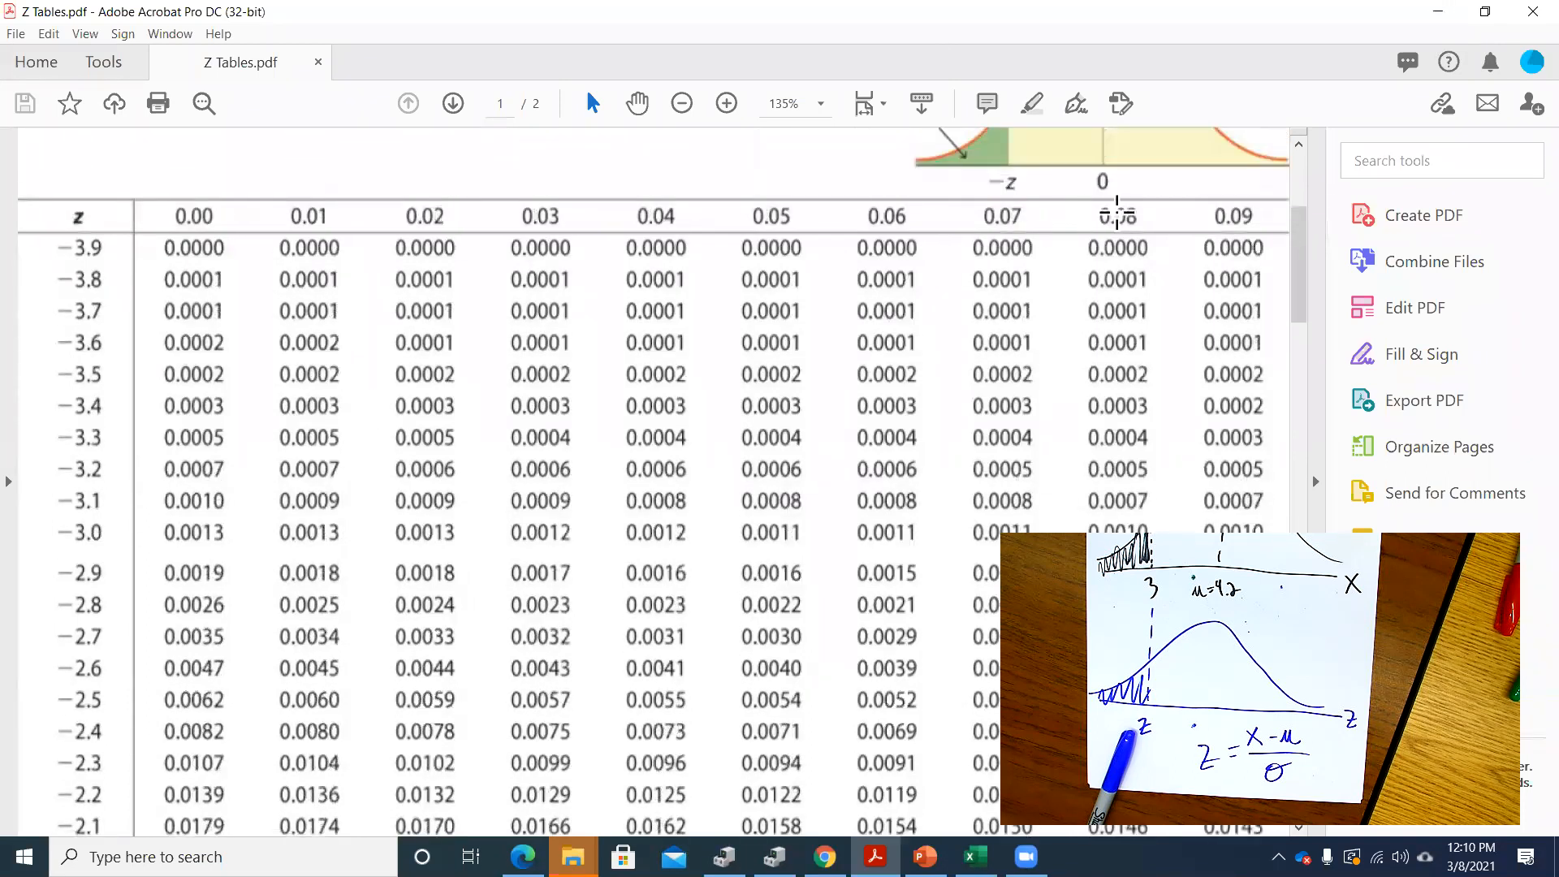
pyautogui.scroll(-5, 1112, 244)
pyautogui.scroll(-6, 1112, 262)
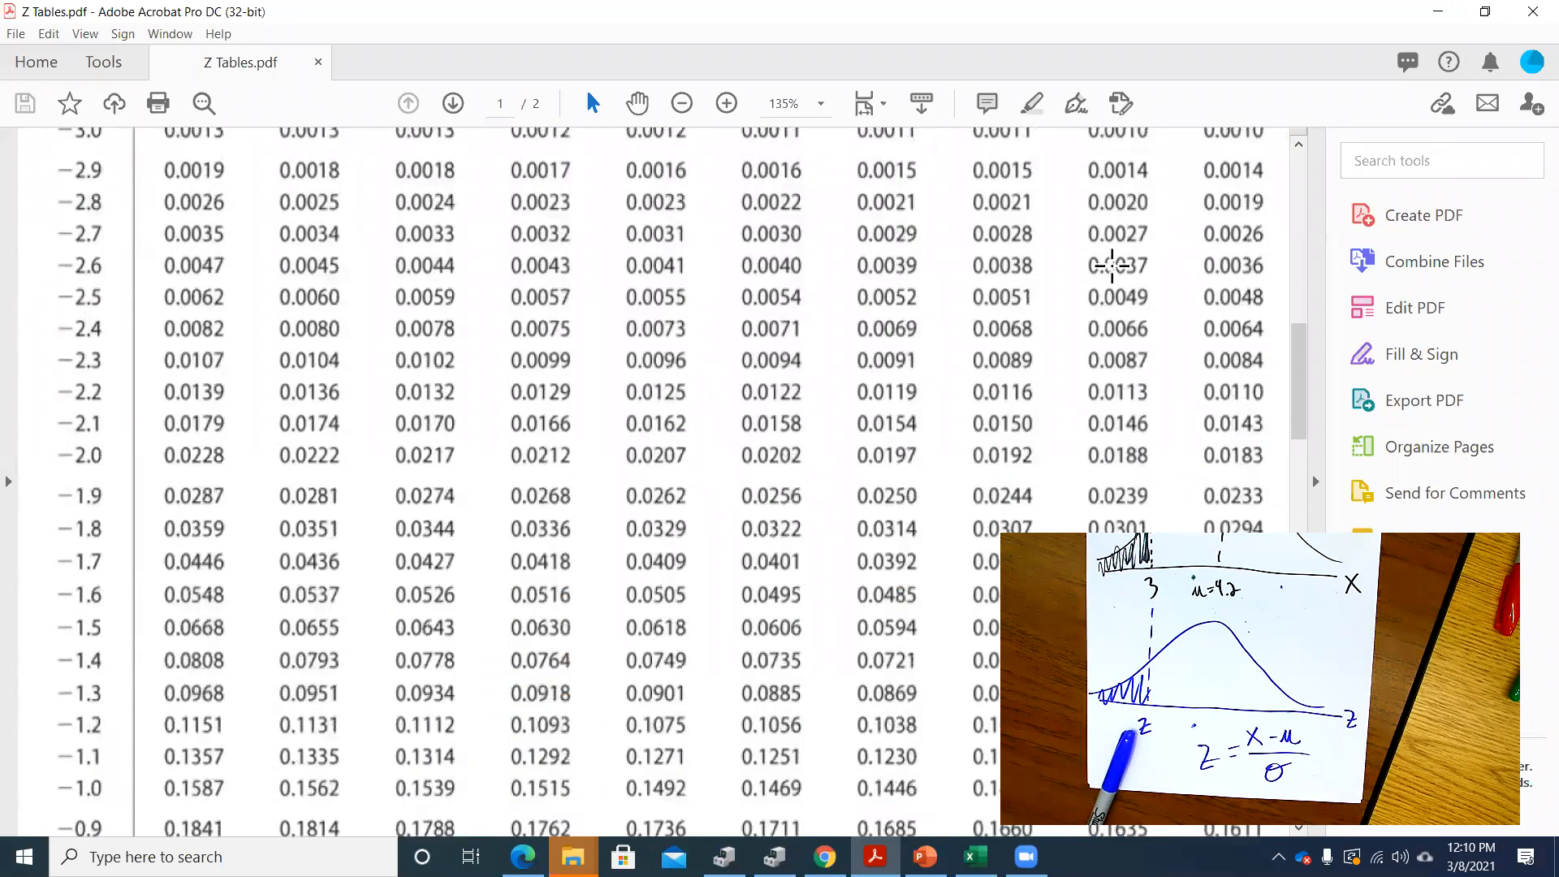
pyautogui.scroll(-12, 1107, 264)
pyautogui.scroll(12, 1107, 268)
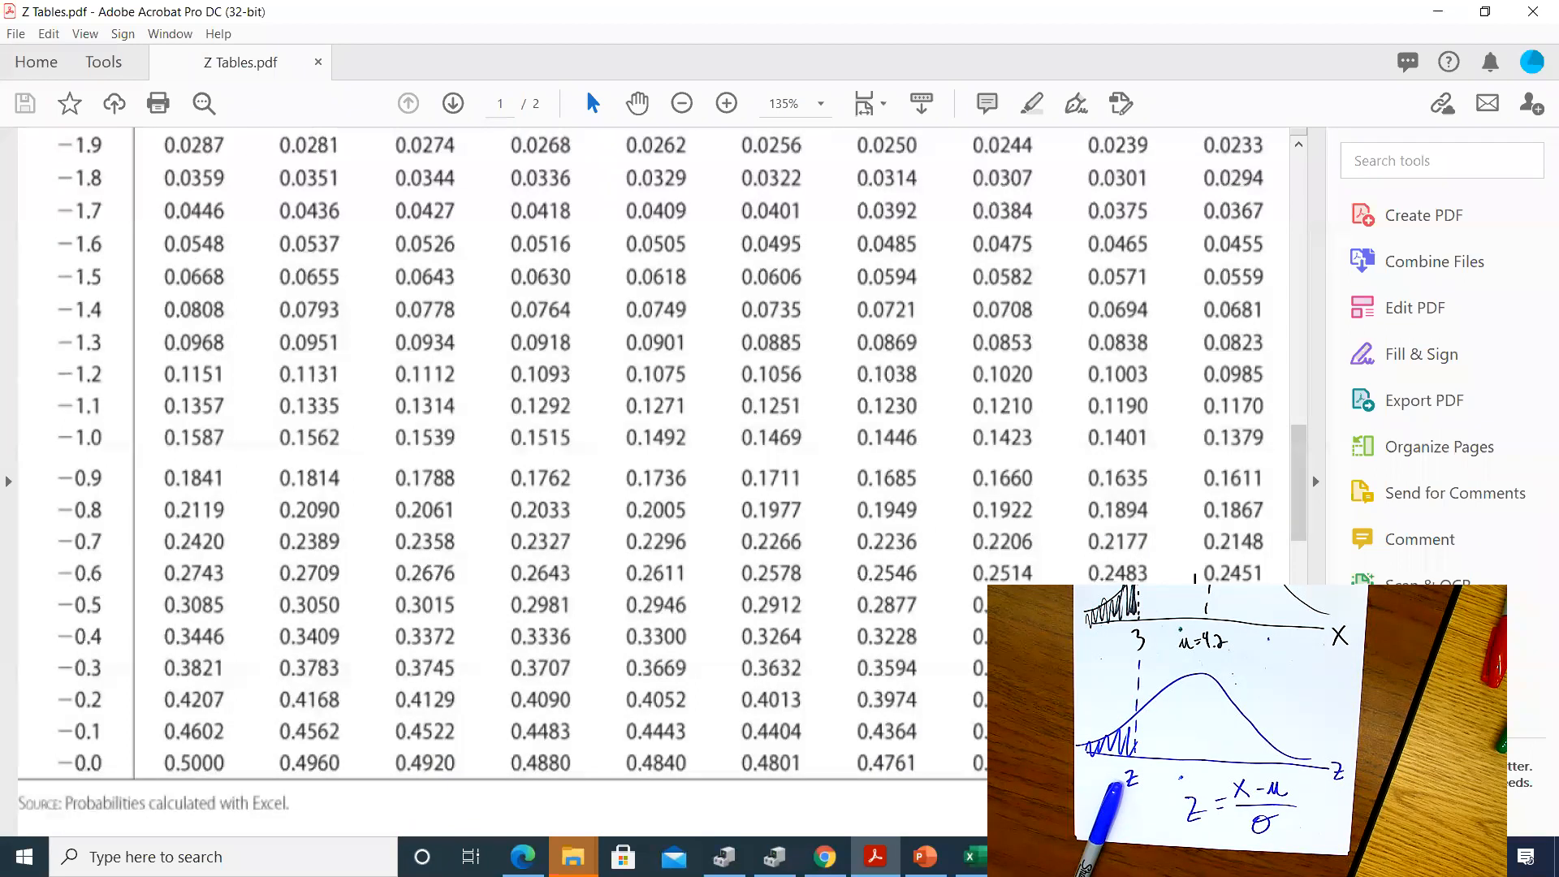
# Return to Excel and calculate the June P(X<x) in R10 as a cumulative normal probability with =norm.dist(R7,S3,S4,1)
pyautogui.hotkey('alt', 'Tab')
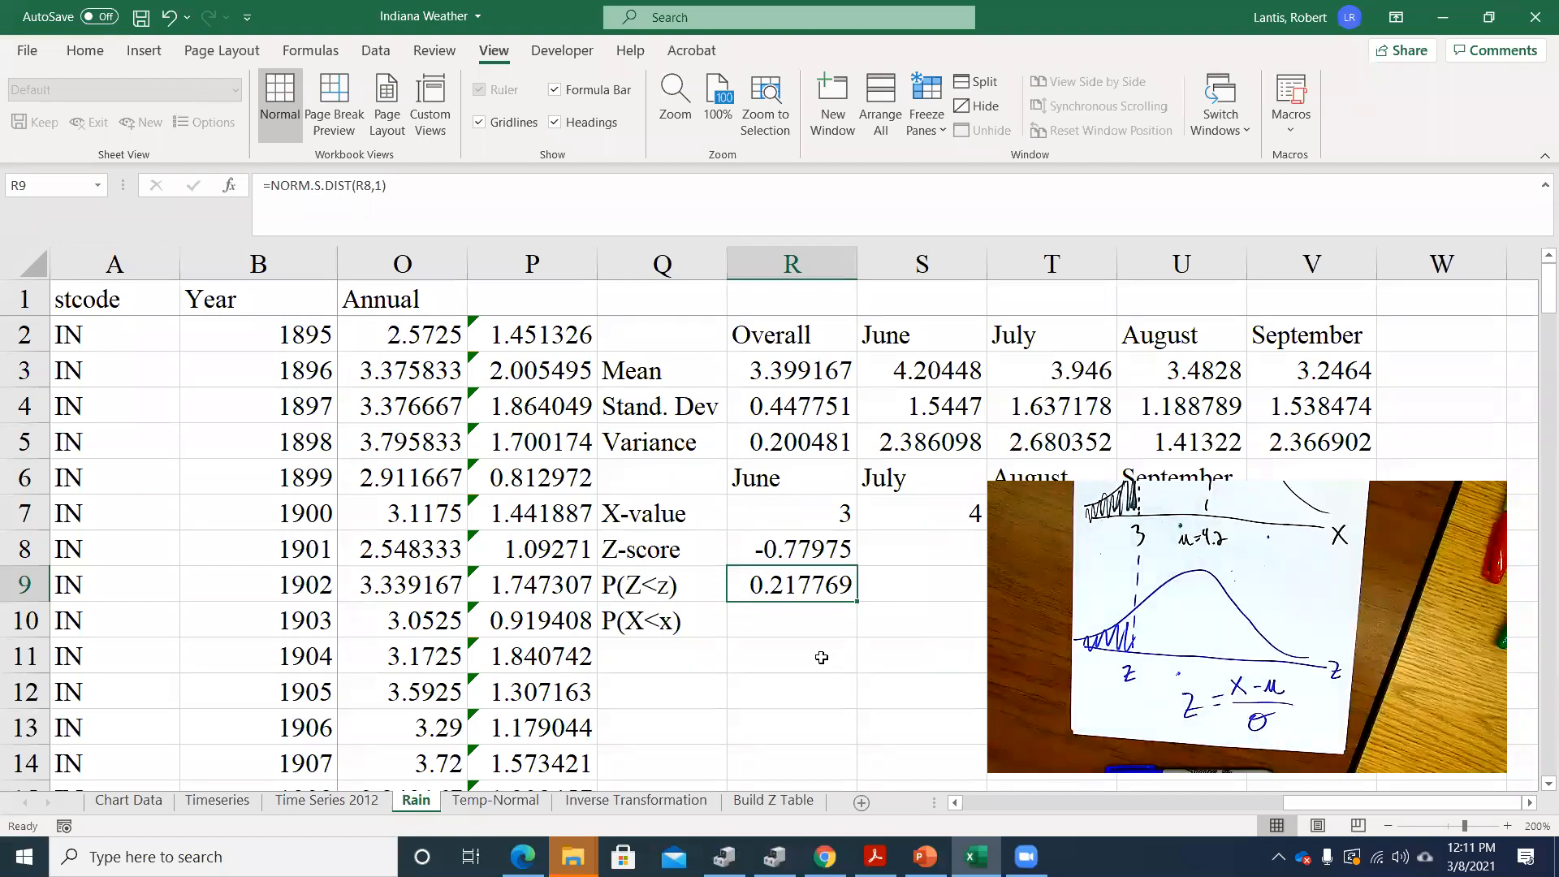
pyautogui.click(800, 622)
pyautogui.write('=')
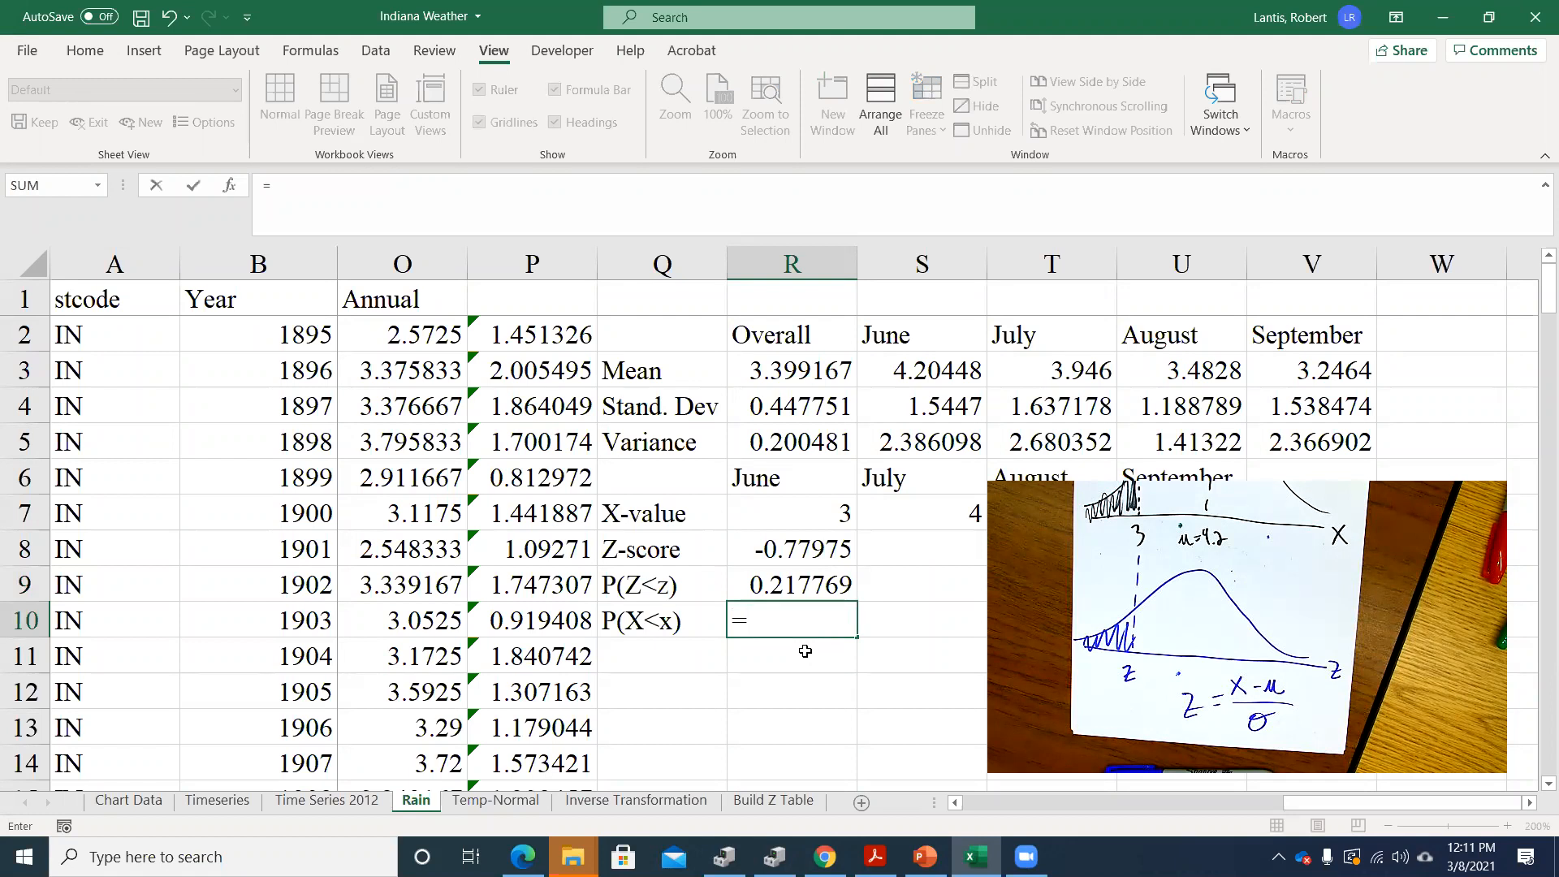
pyautogui.write('norm.')
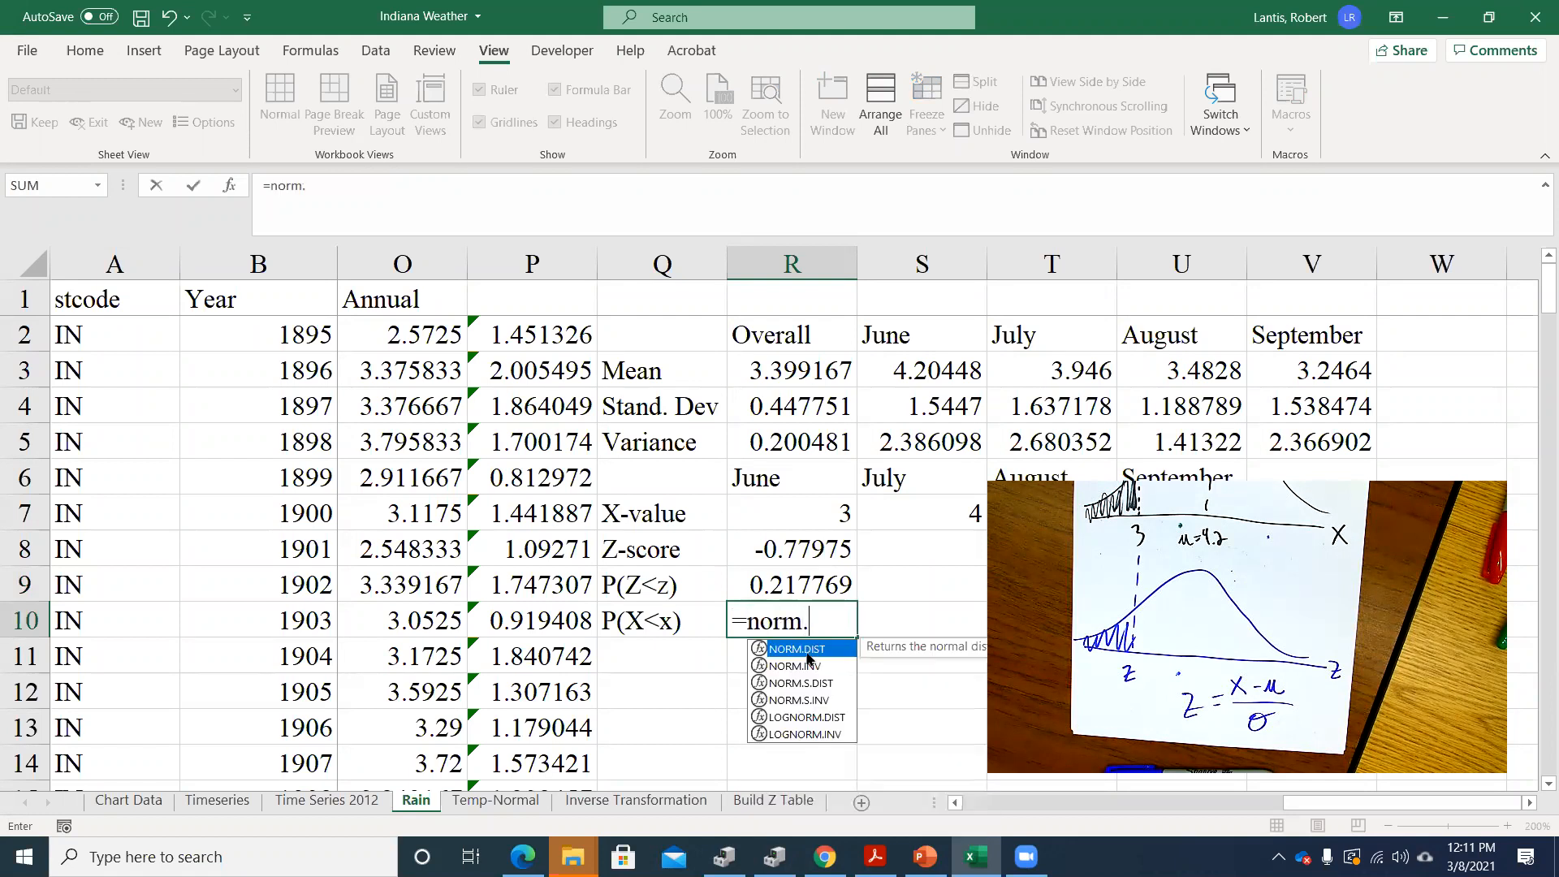
pyautogui.write('dist(')
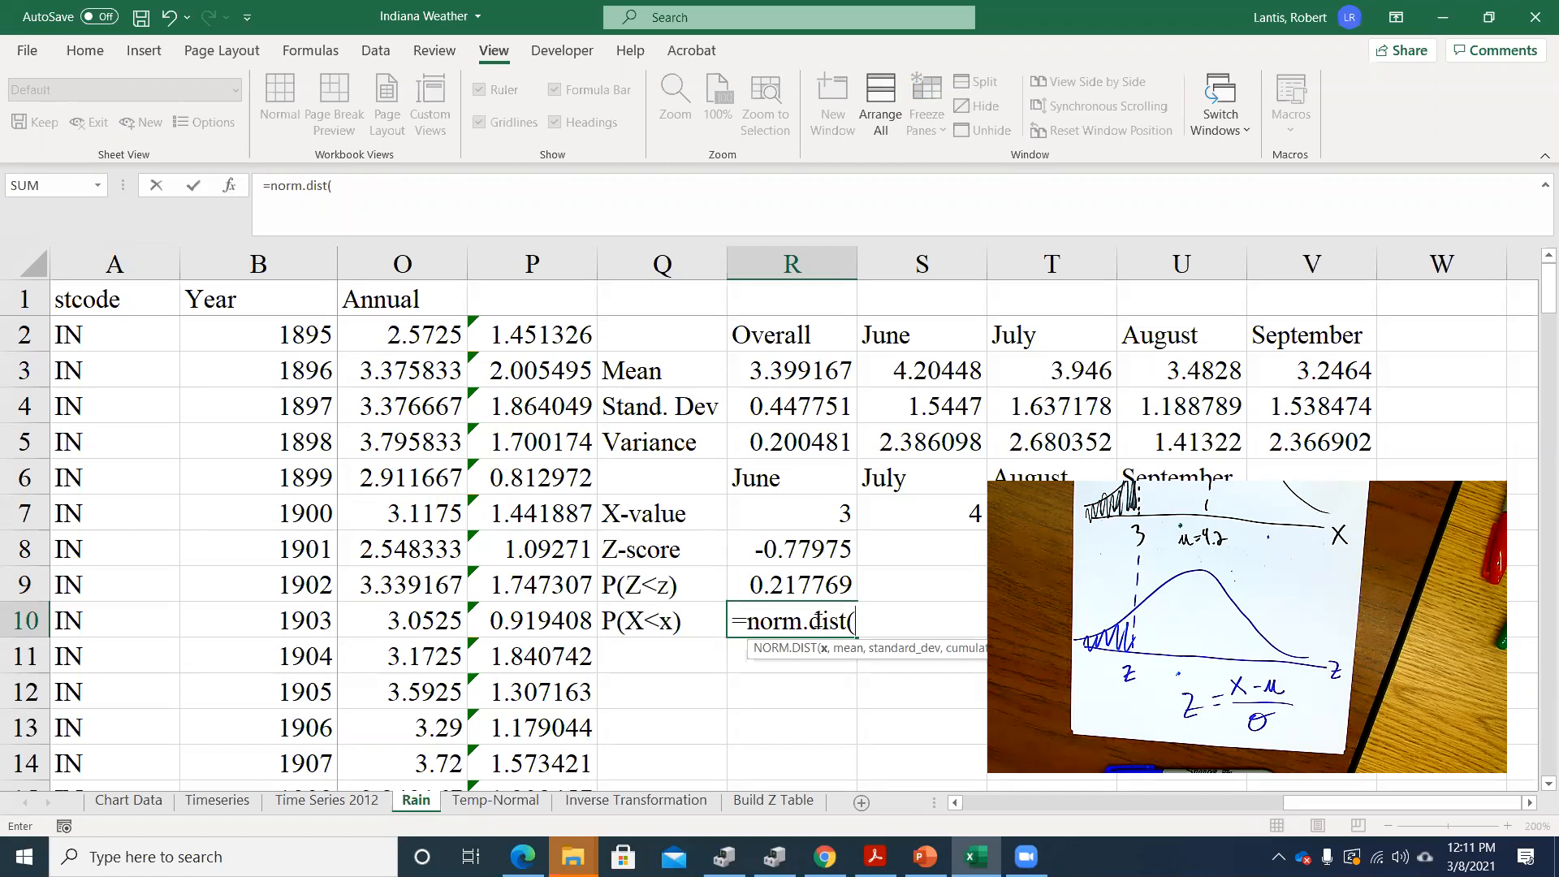
pyautogui.click(817, 510)
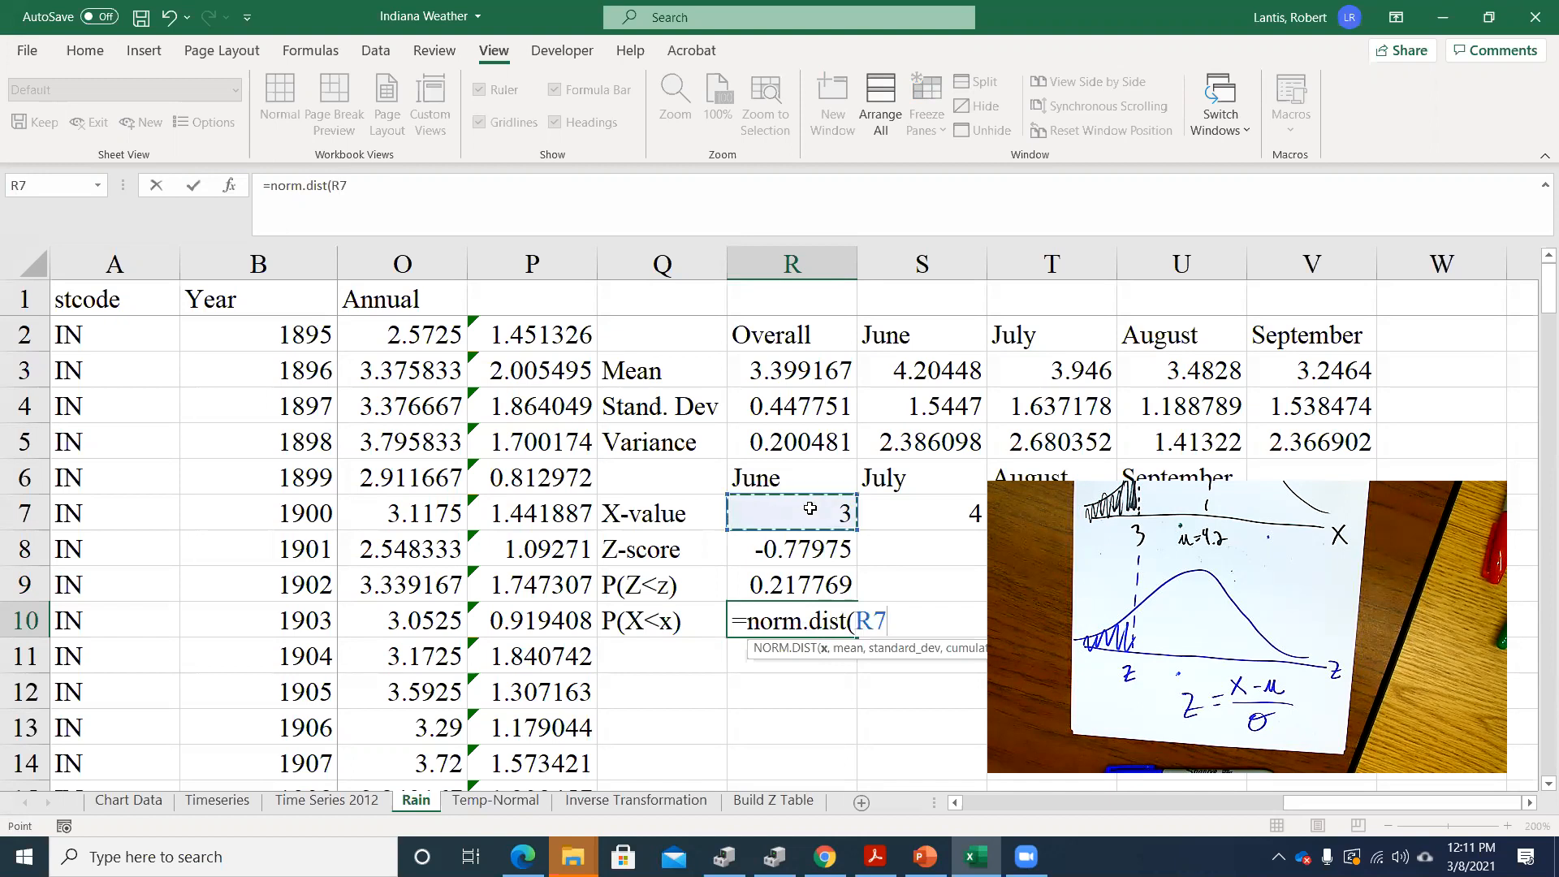
pyautogui.write(',')
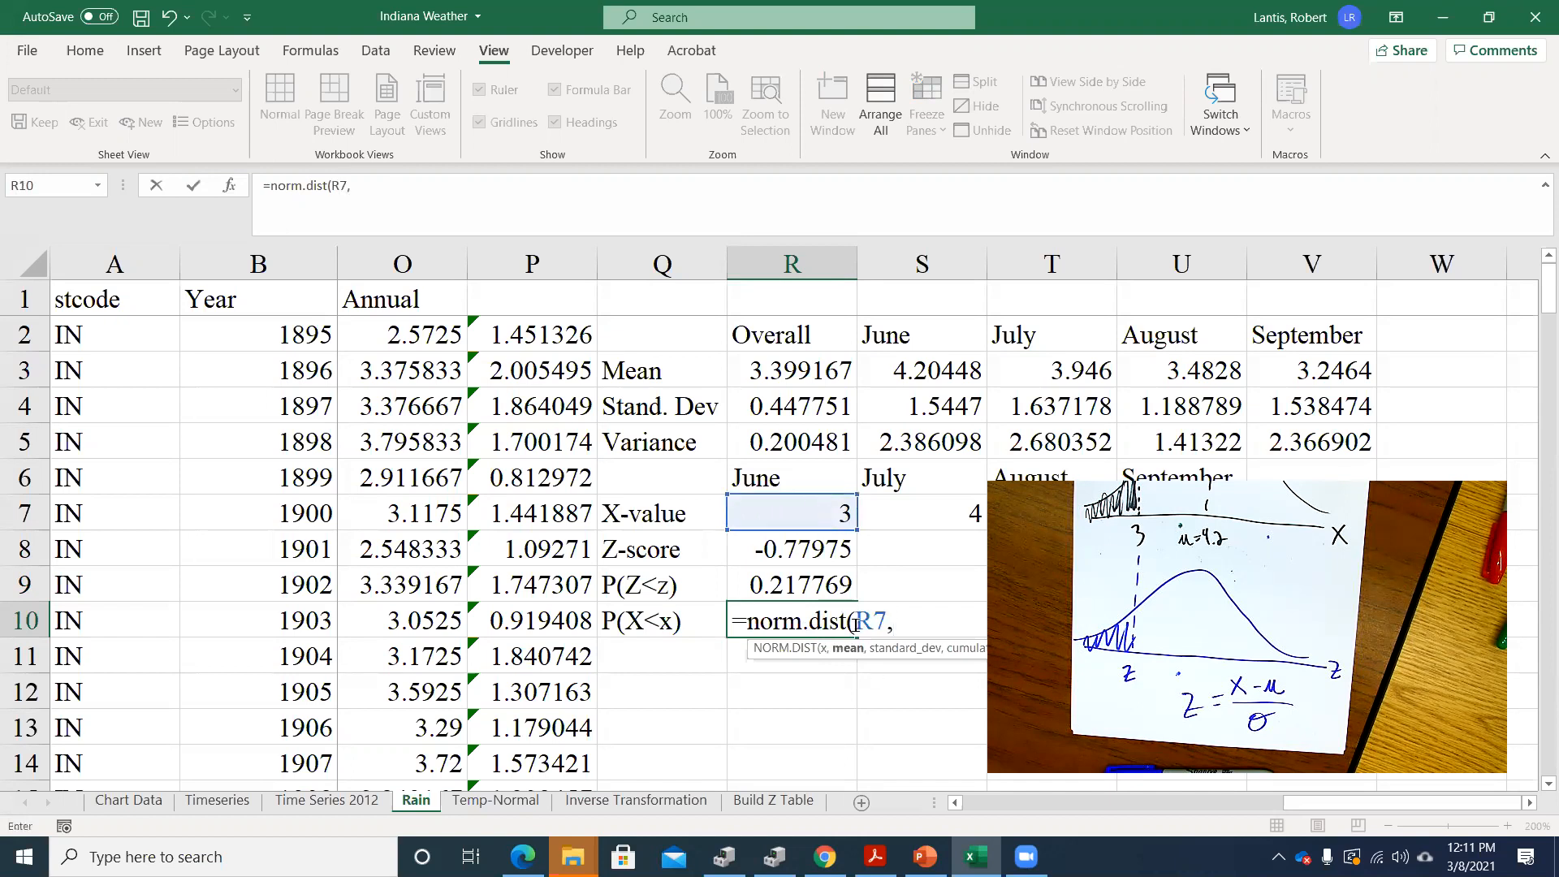
pyautogui.click(940, 370)
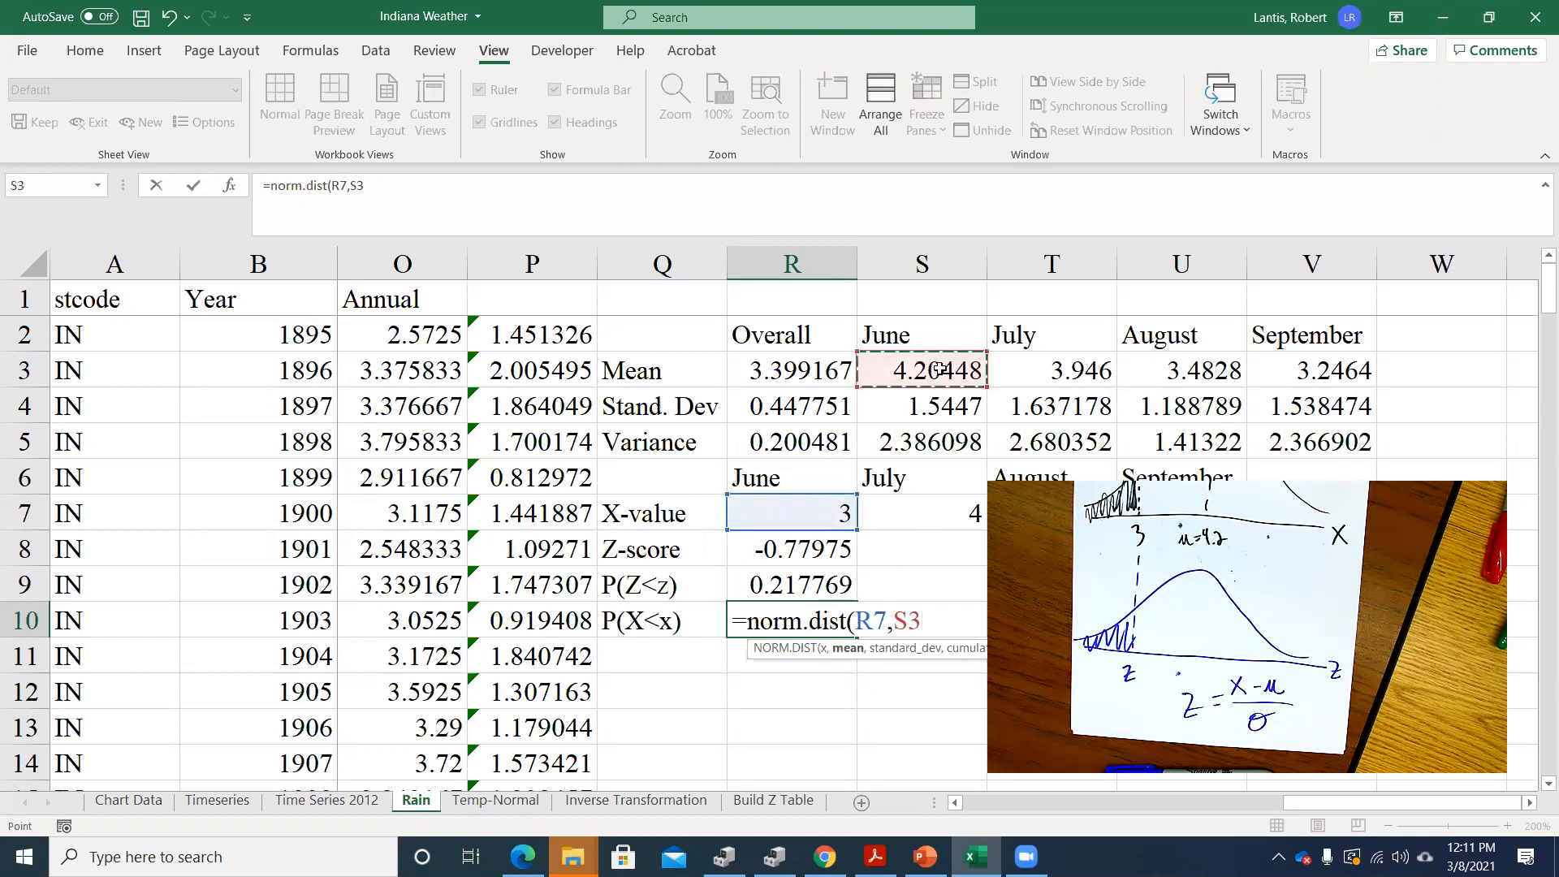
pyautogui.write(',')
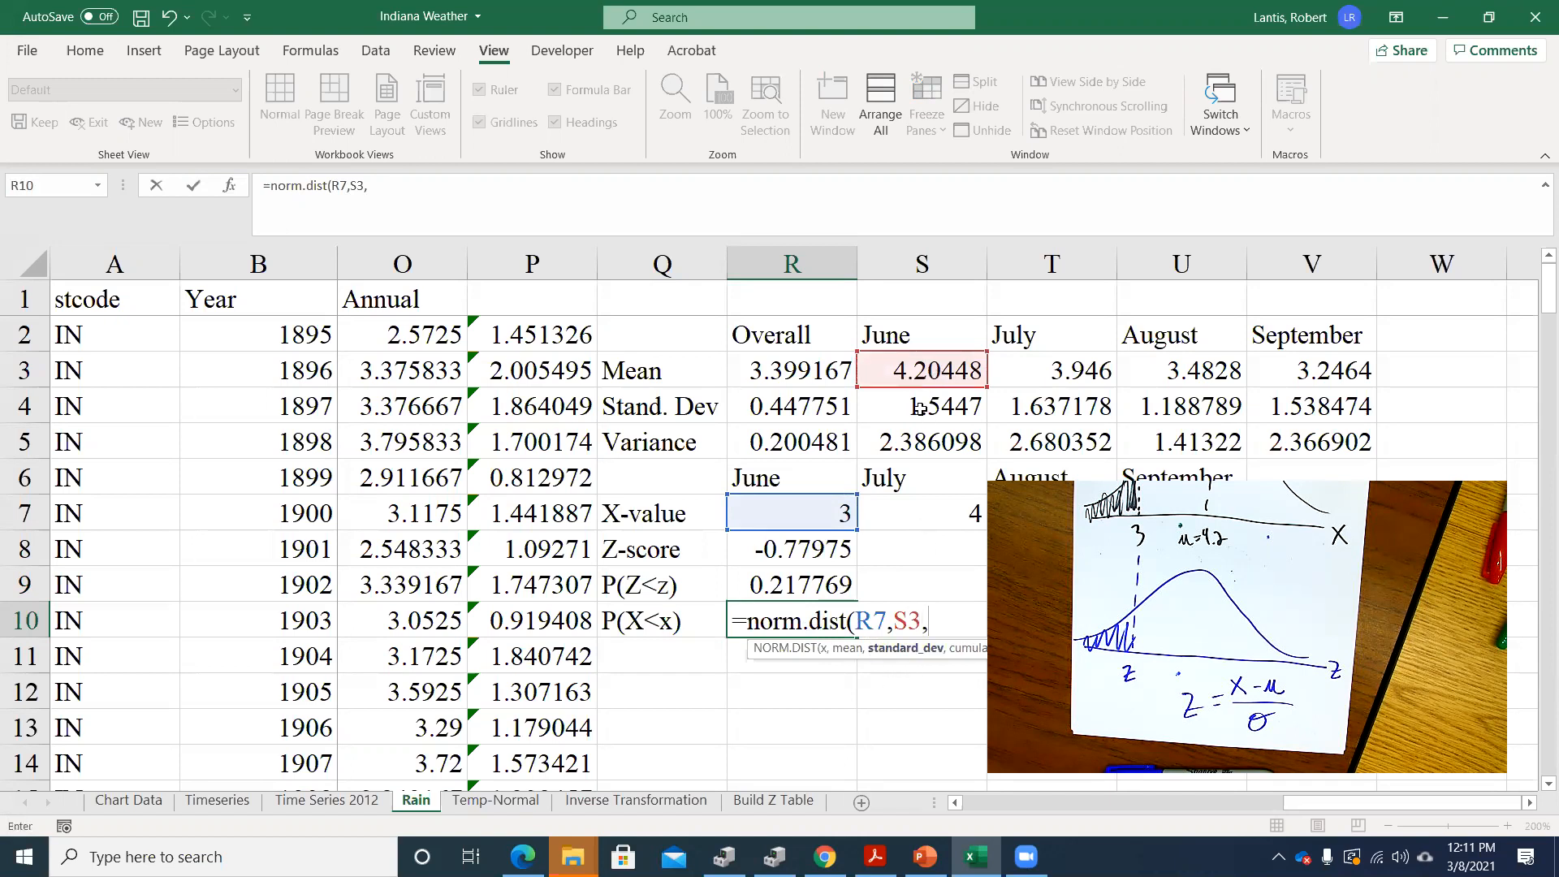
pyautogui.click(920, 408)
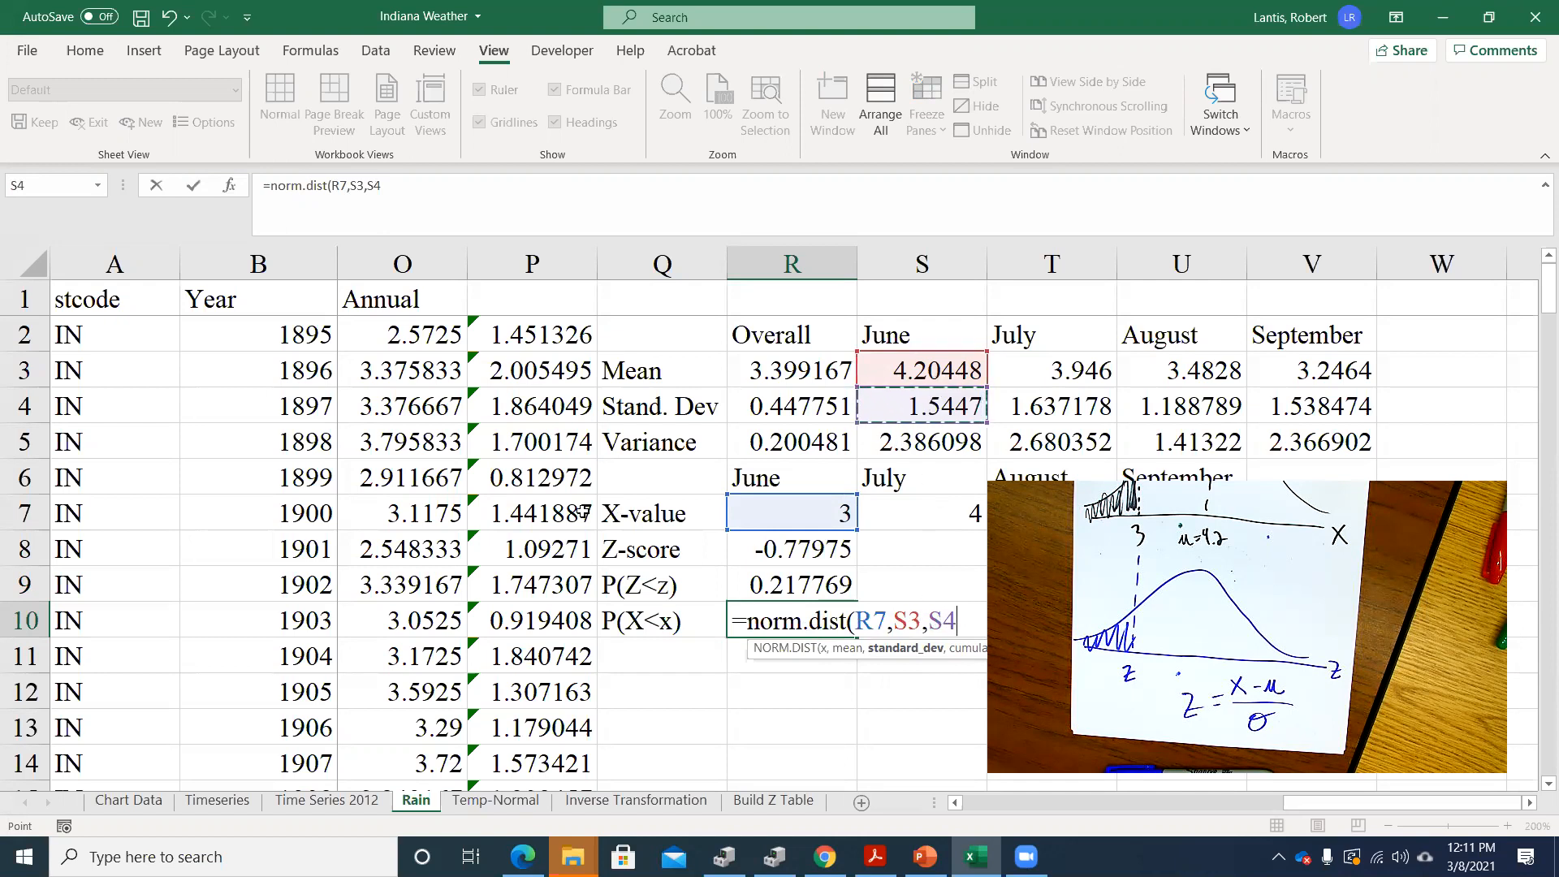
pyautogui.write(',1)')
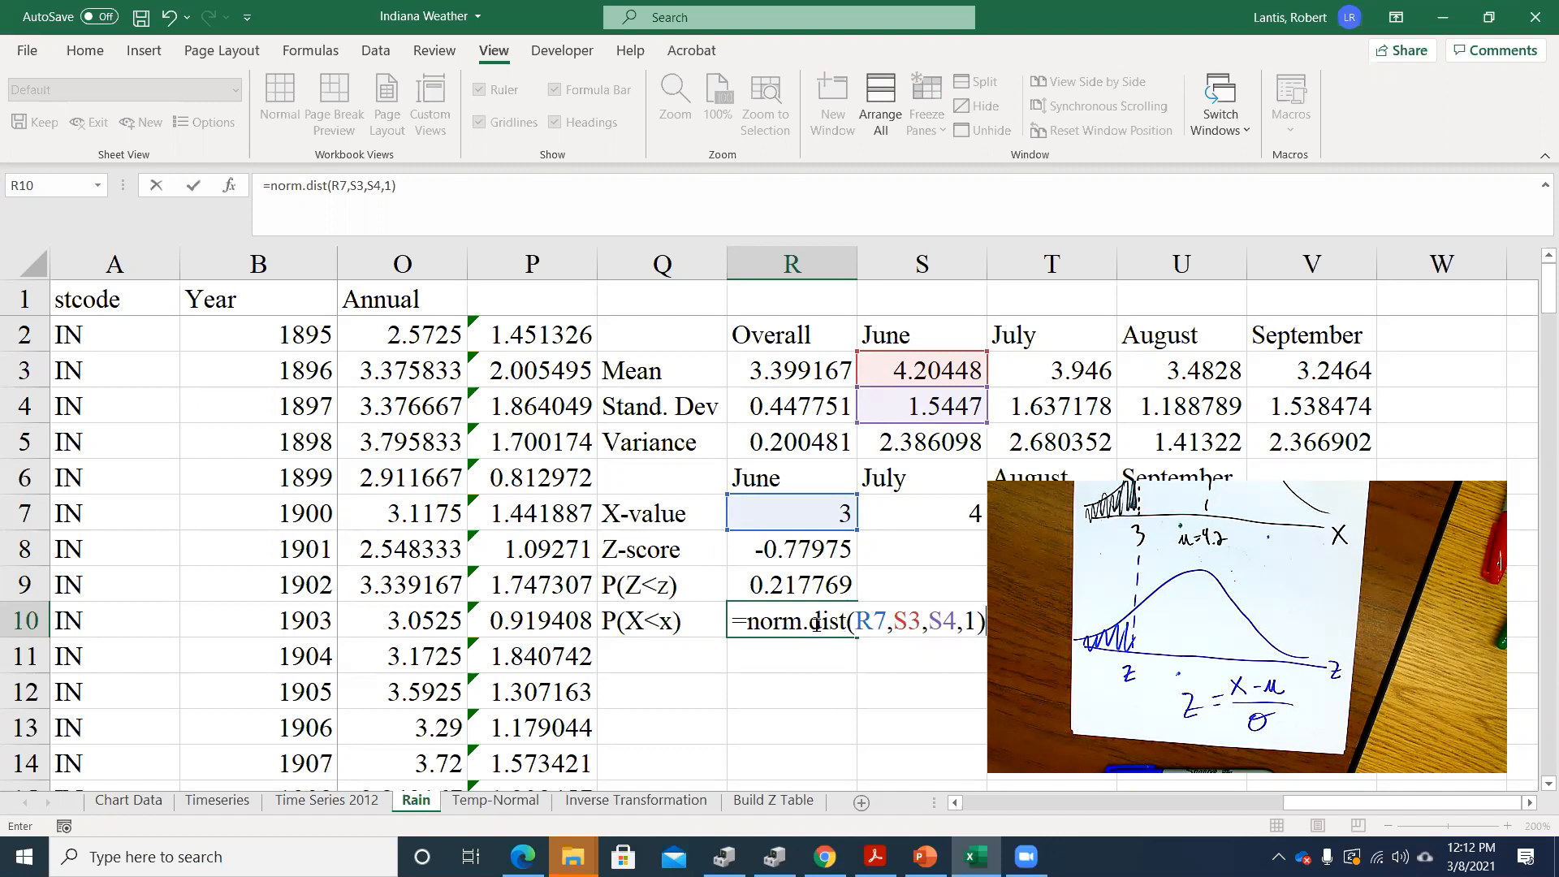
pyautogui.press('Return')
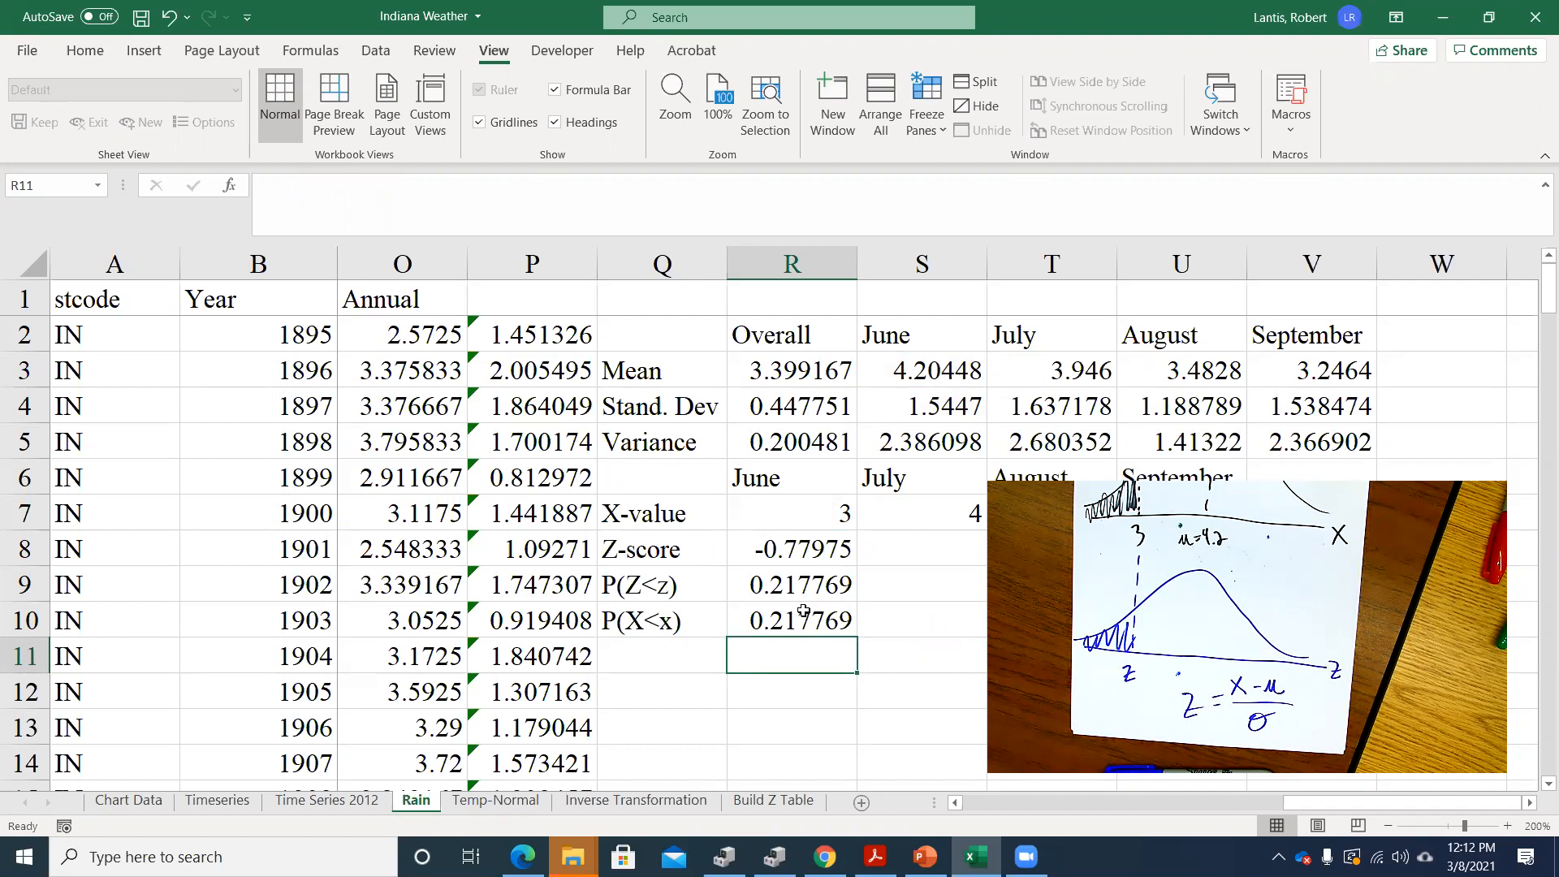
# Examine the June P(Z<z) formula in R9 and leave it without editing
pyautogui.click(780, 580)
pyautogui.doubleClick(814, 579)
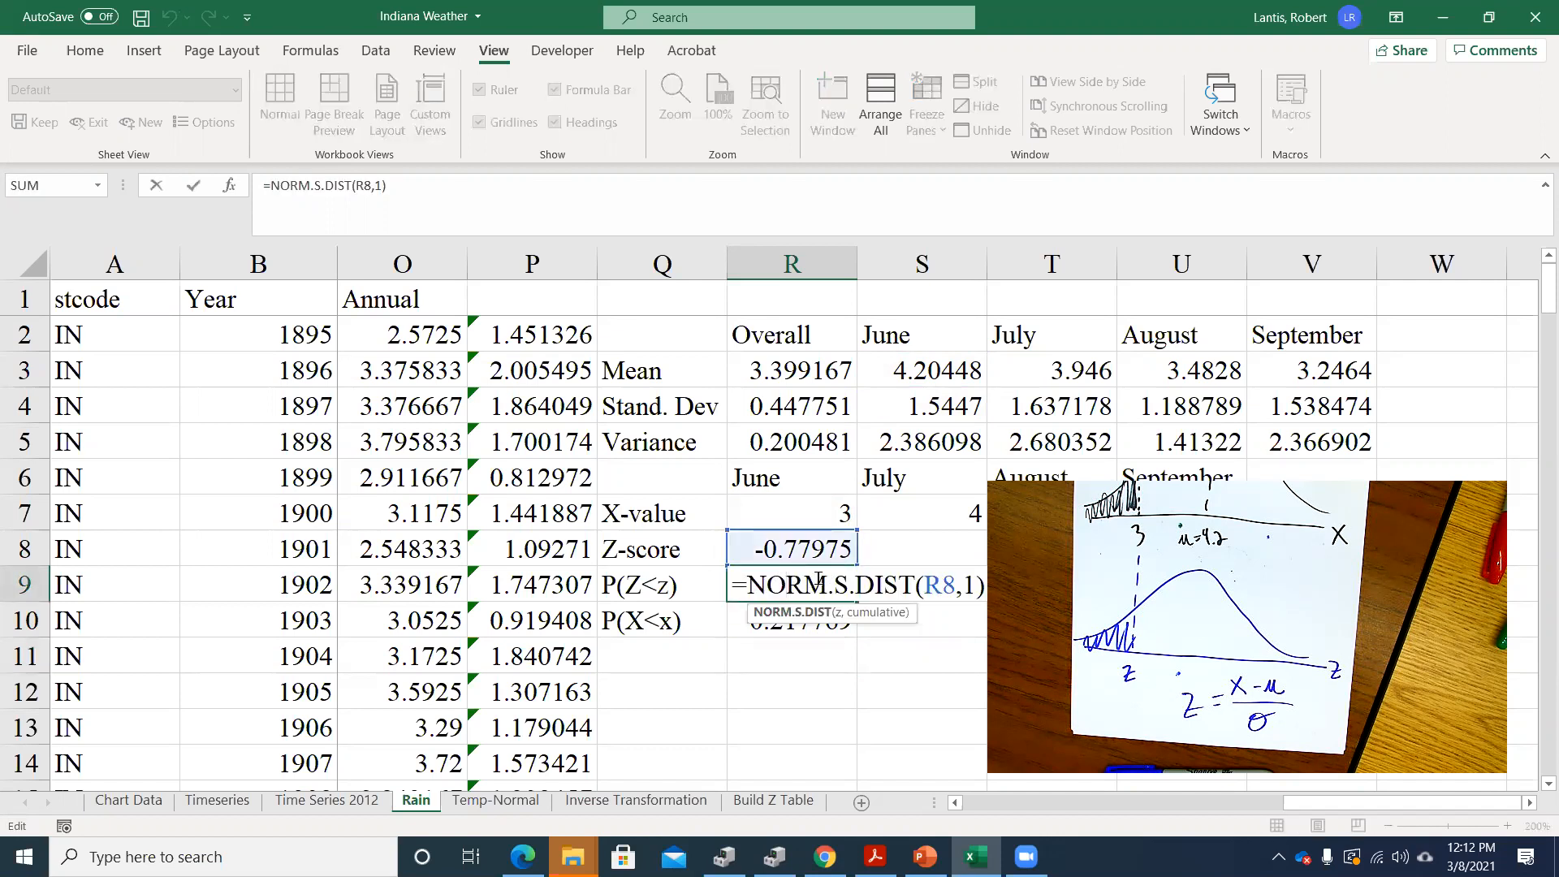
pyautogui.press('Escape')
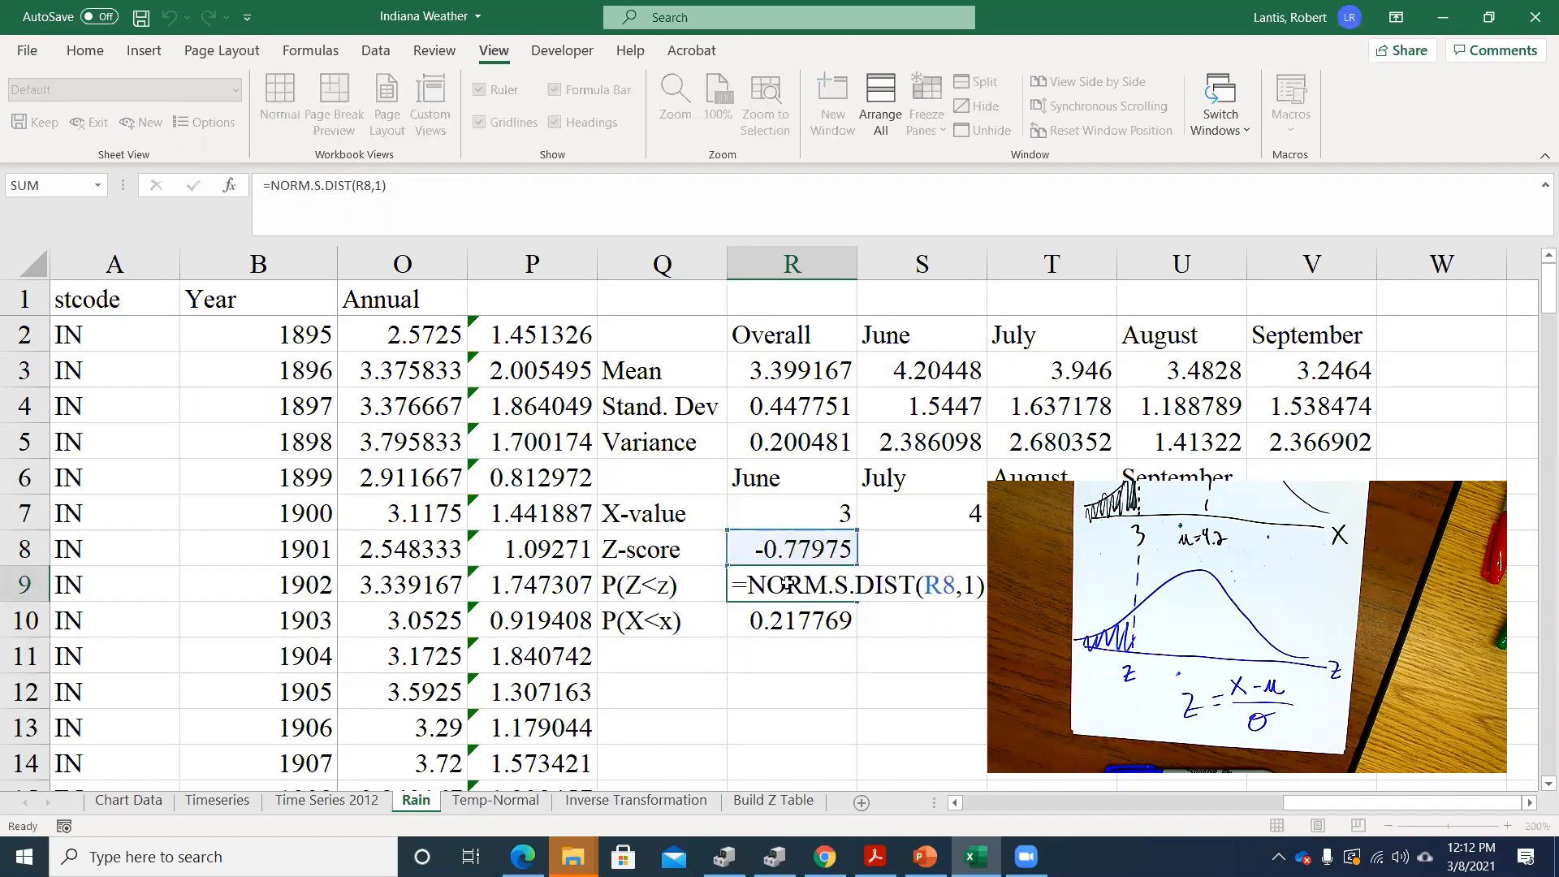
# Check the June formulas in R10 and R8, and fill R8:R10 across July, August and September to column U
pyautogui.doubleClick(786, 620)
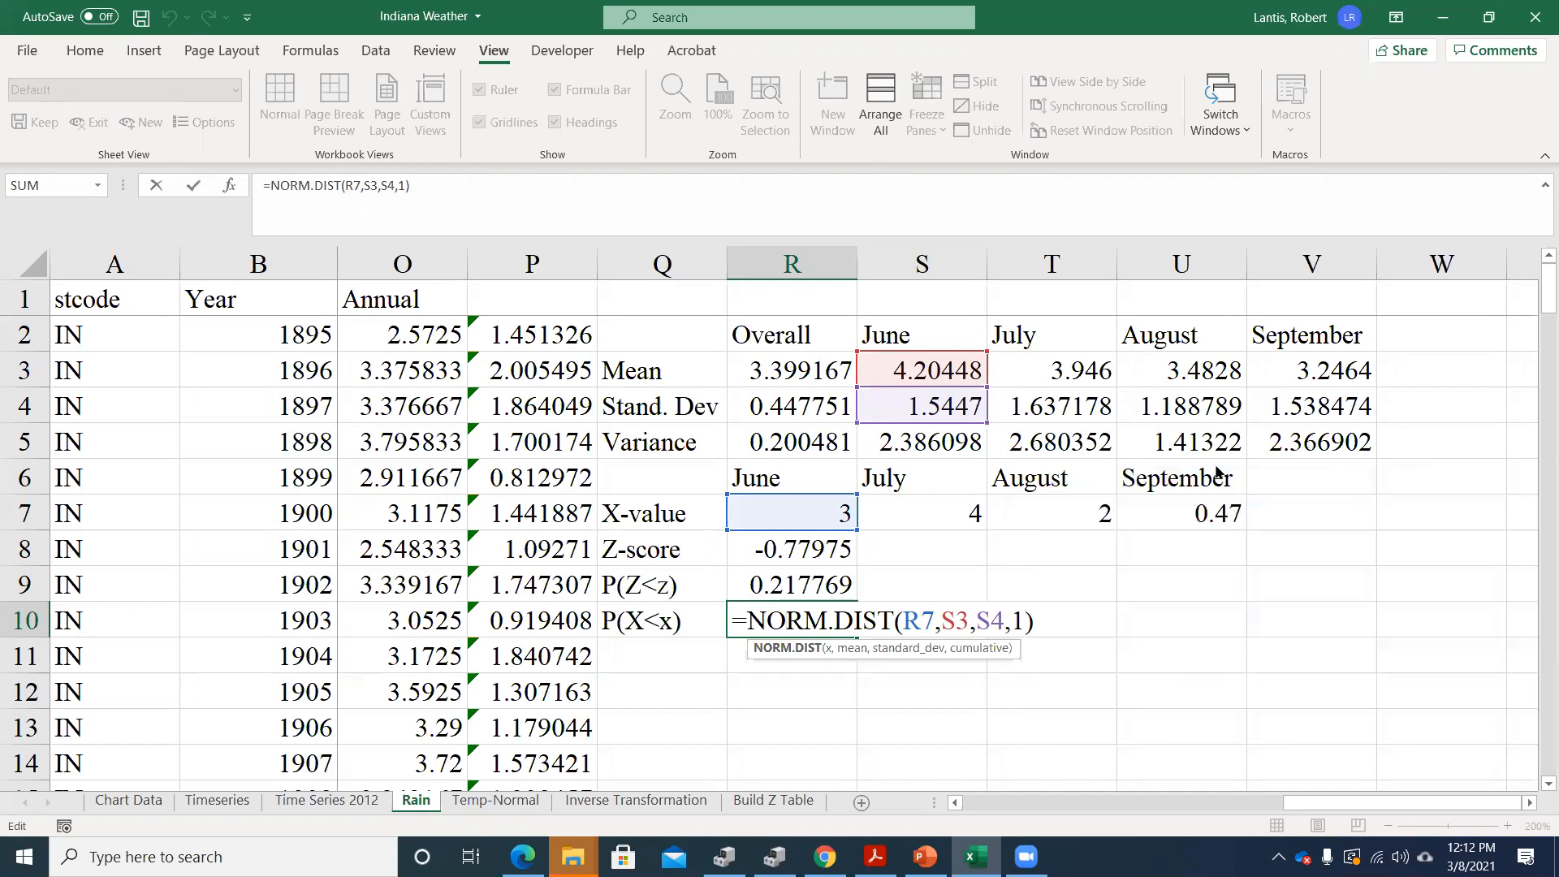
pyautogui.press('Return')
pyautogui.moveTo(820, 540); pyautogui.dragTo(820, 617)
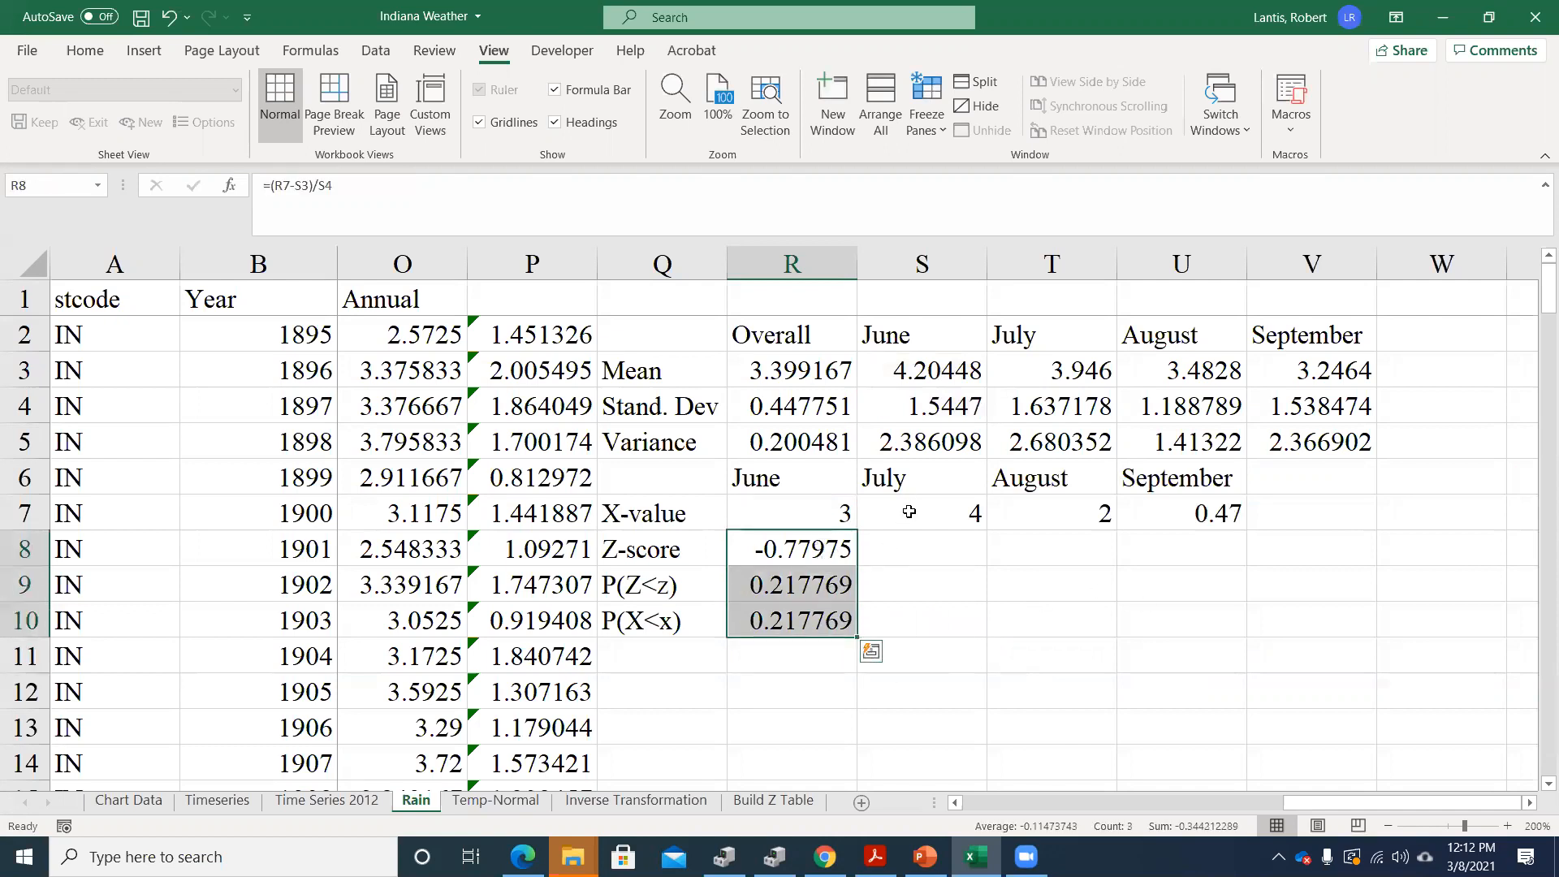
pyautogui.doubleClick(802, 541)
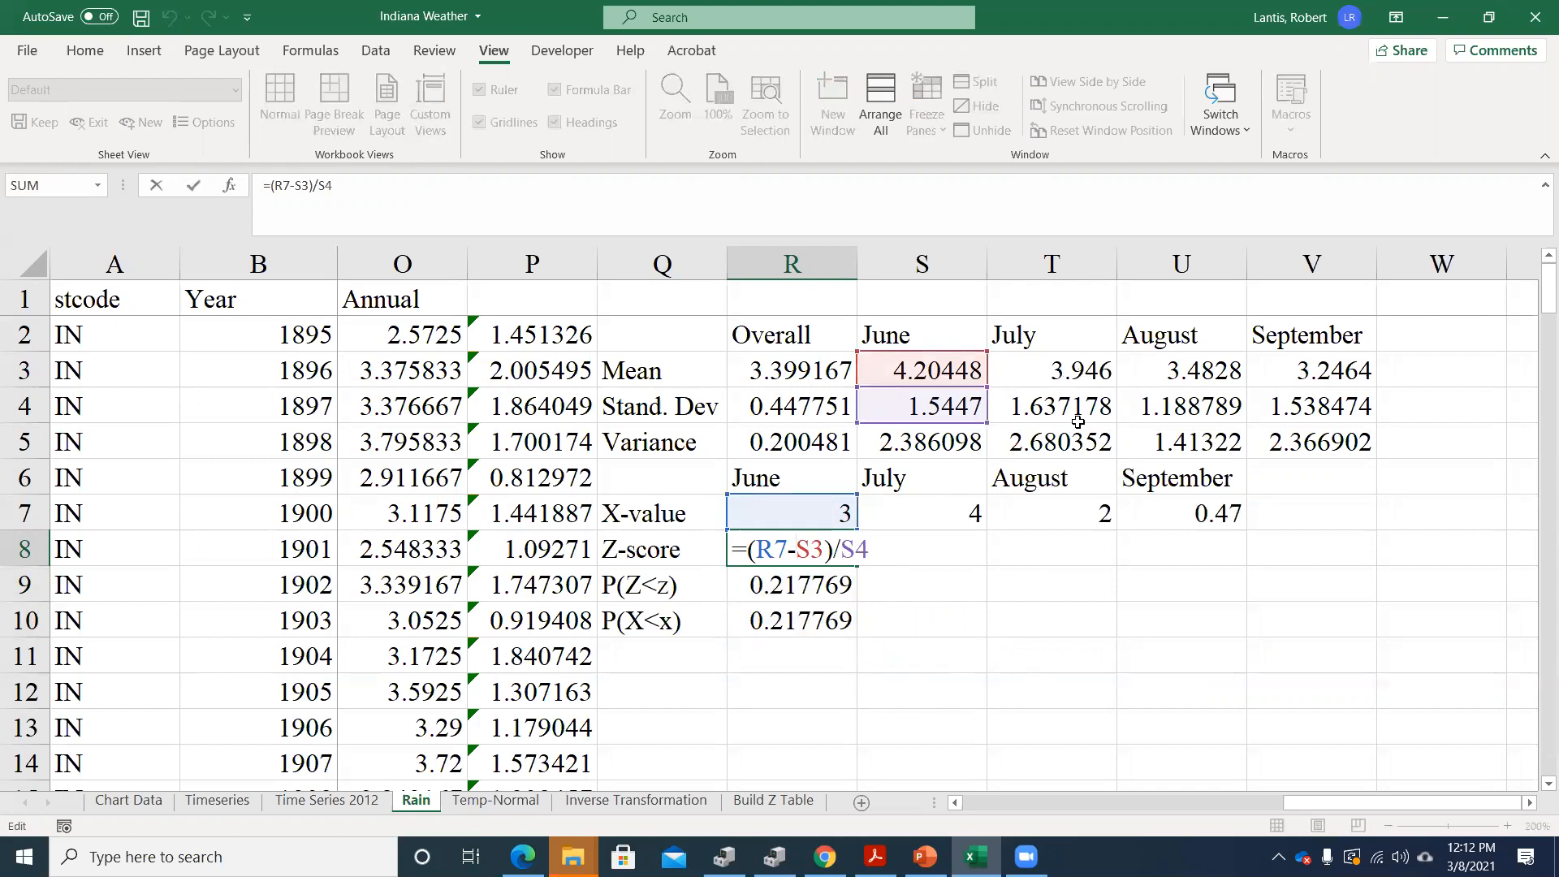
pyautogui.press('Return')
pyautogui.moveTo(792, 549); pyautogui.dragTo(1222, 641)
pyautogui.click(1049, 655)
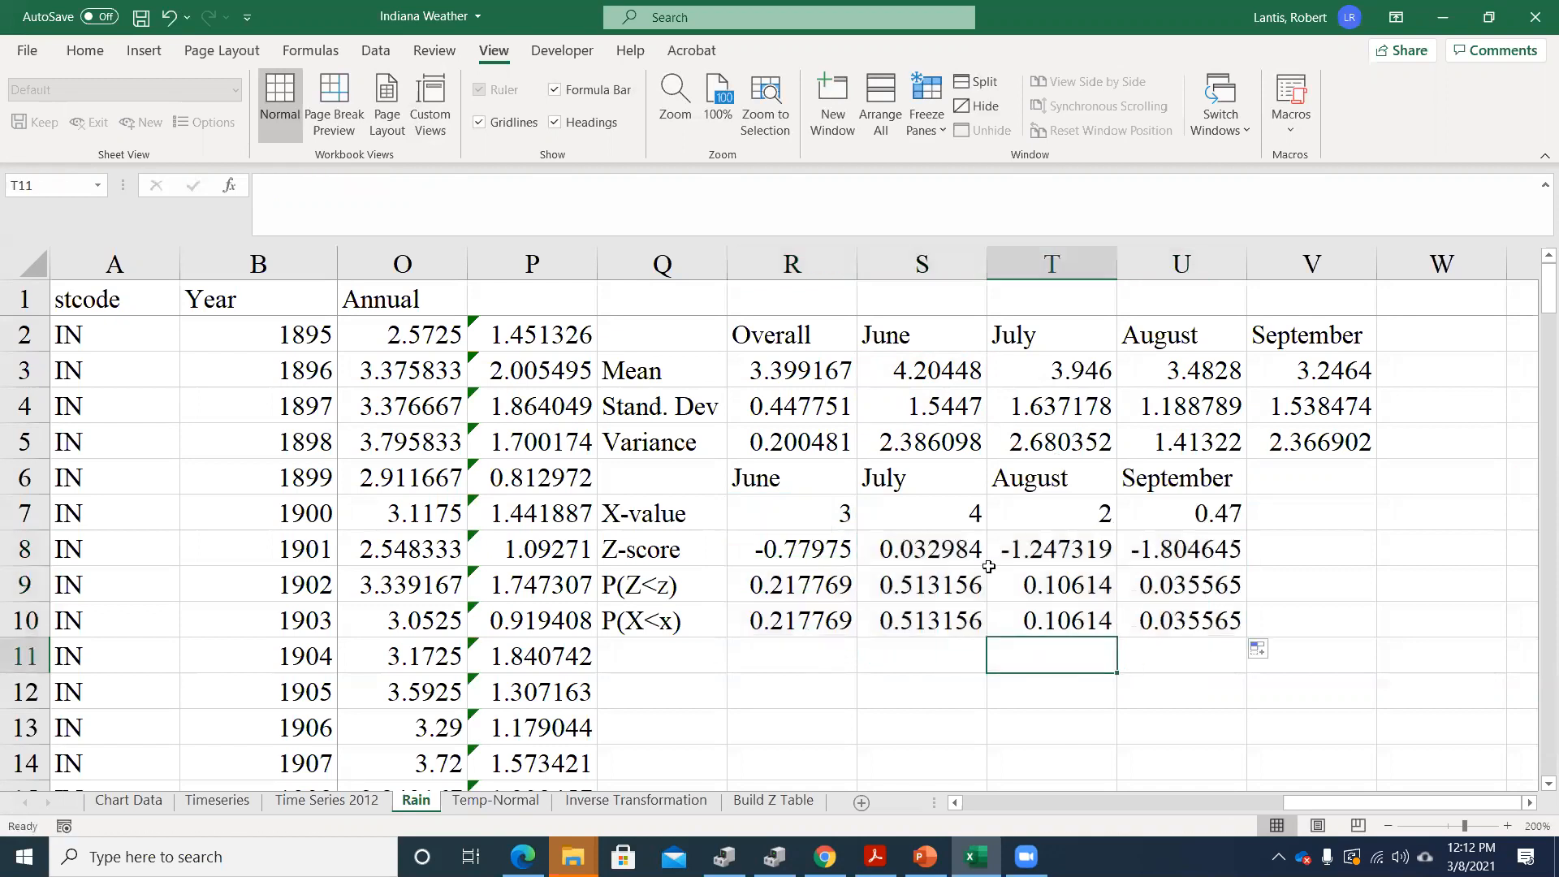
# Examine the September Z-score formula in U8 and the June P(X<x) formula in R10 without editing them
pyautogui.doubleClick(1177, 556)
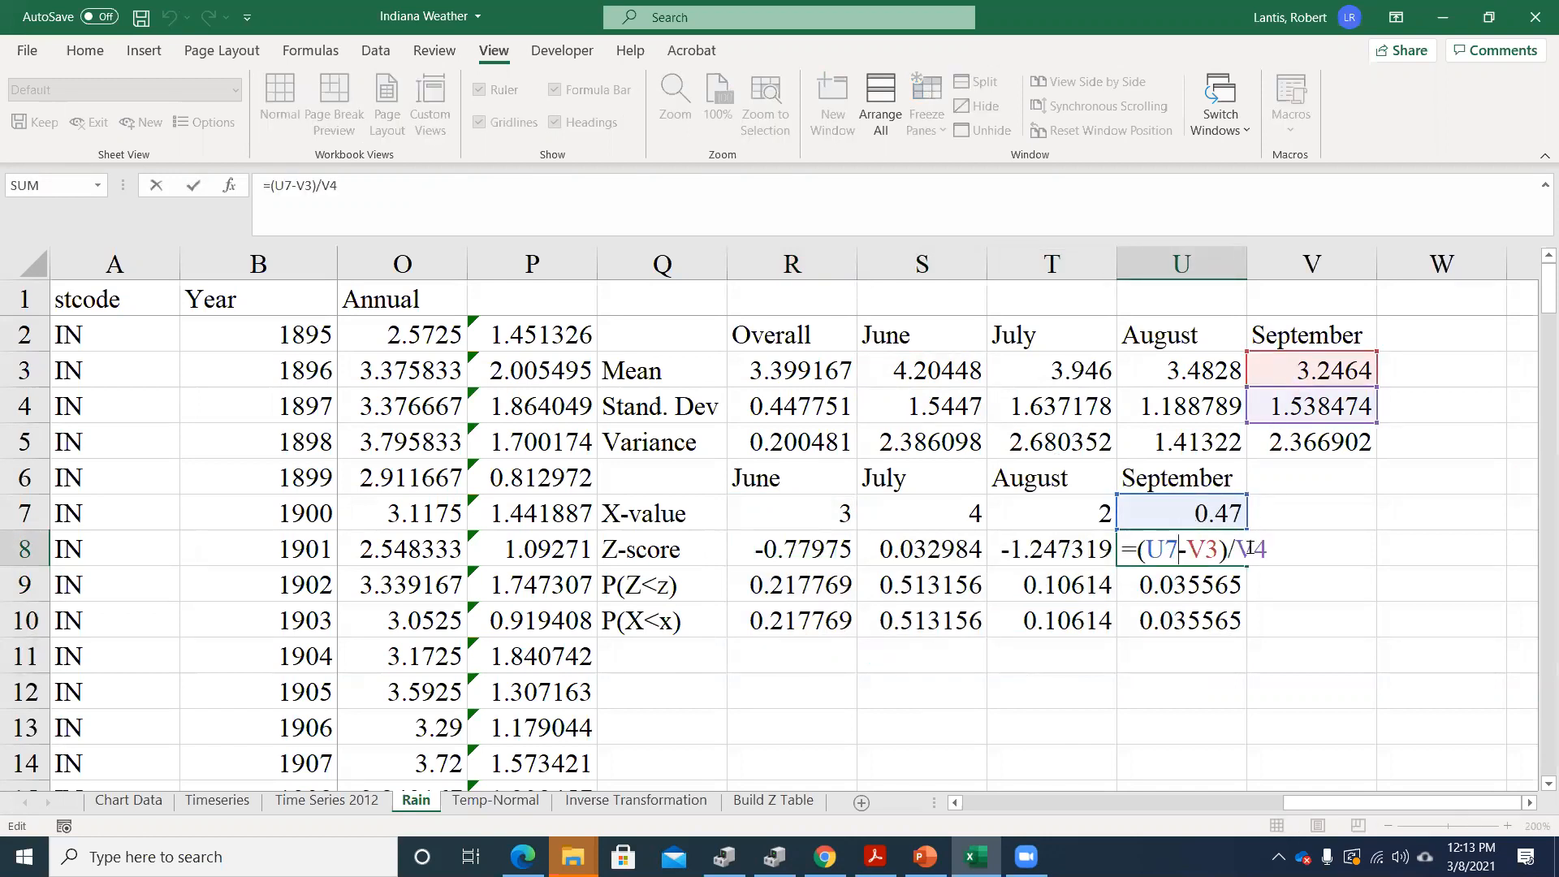
pyautogui.press('Return')
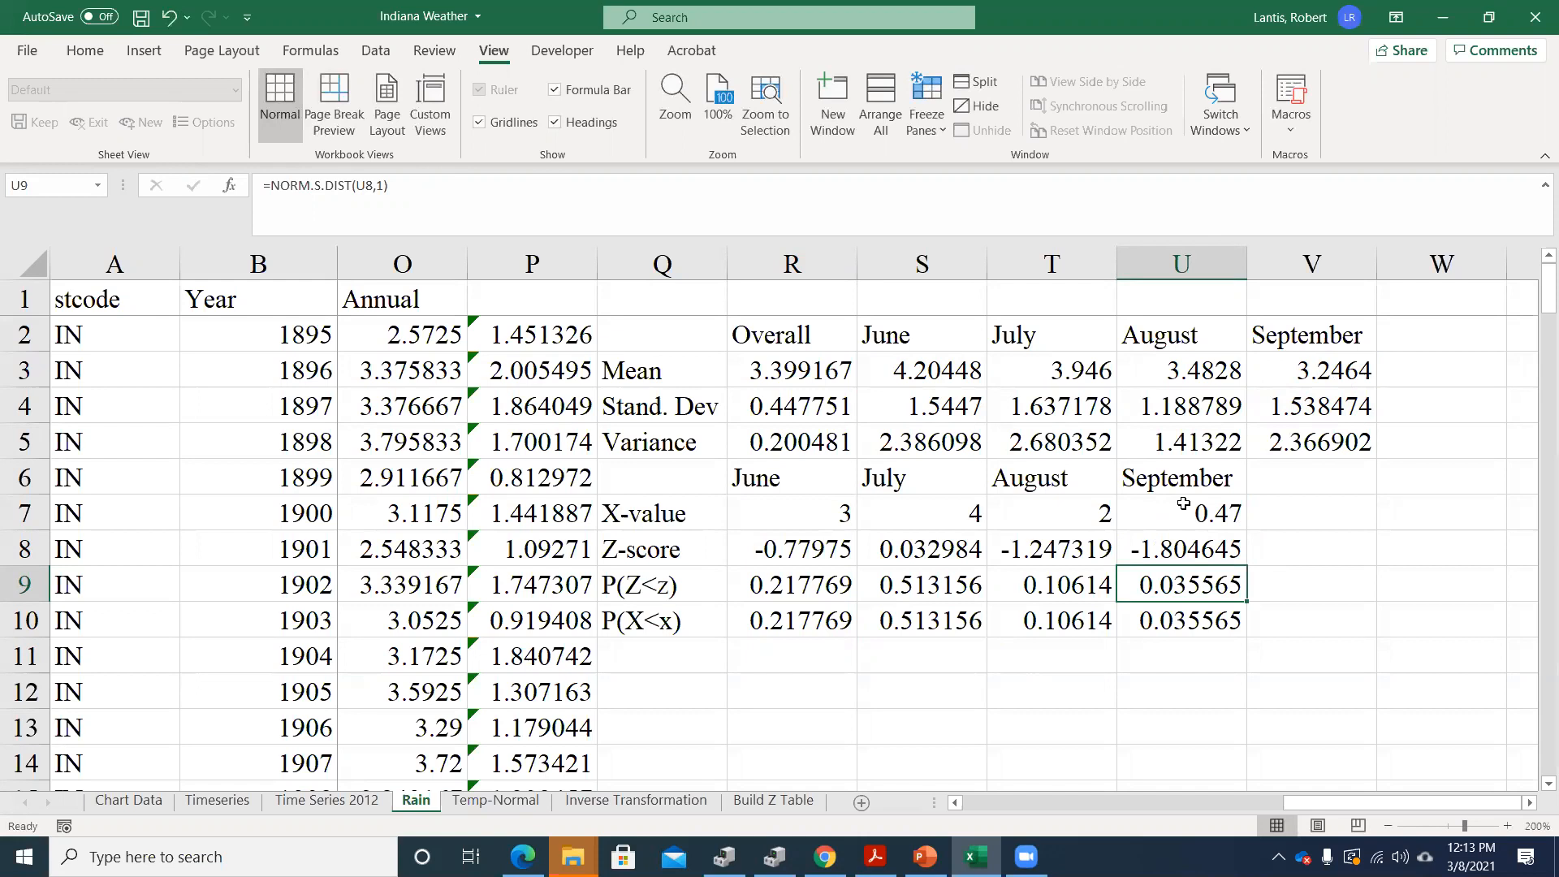
pyautogui.doubleClick(786, 620)
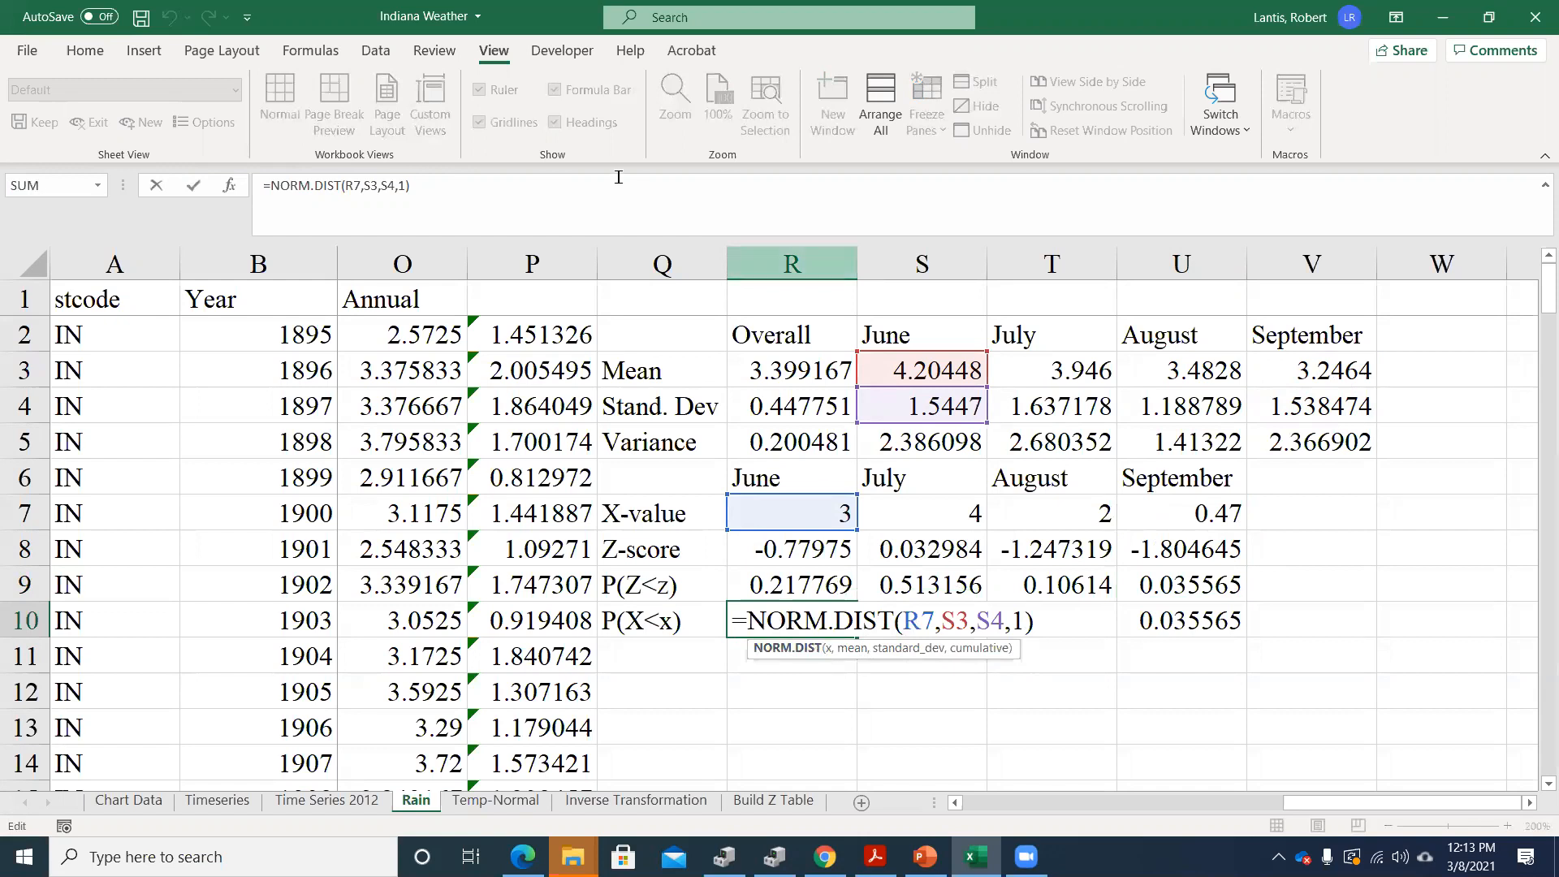
pyautogui.press('Return')
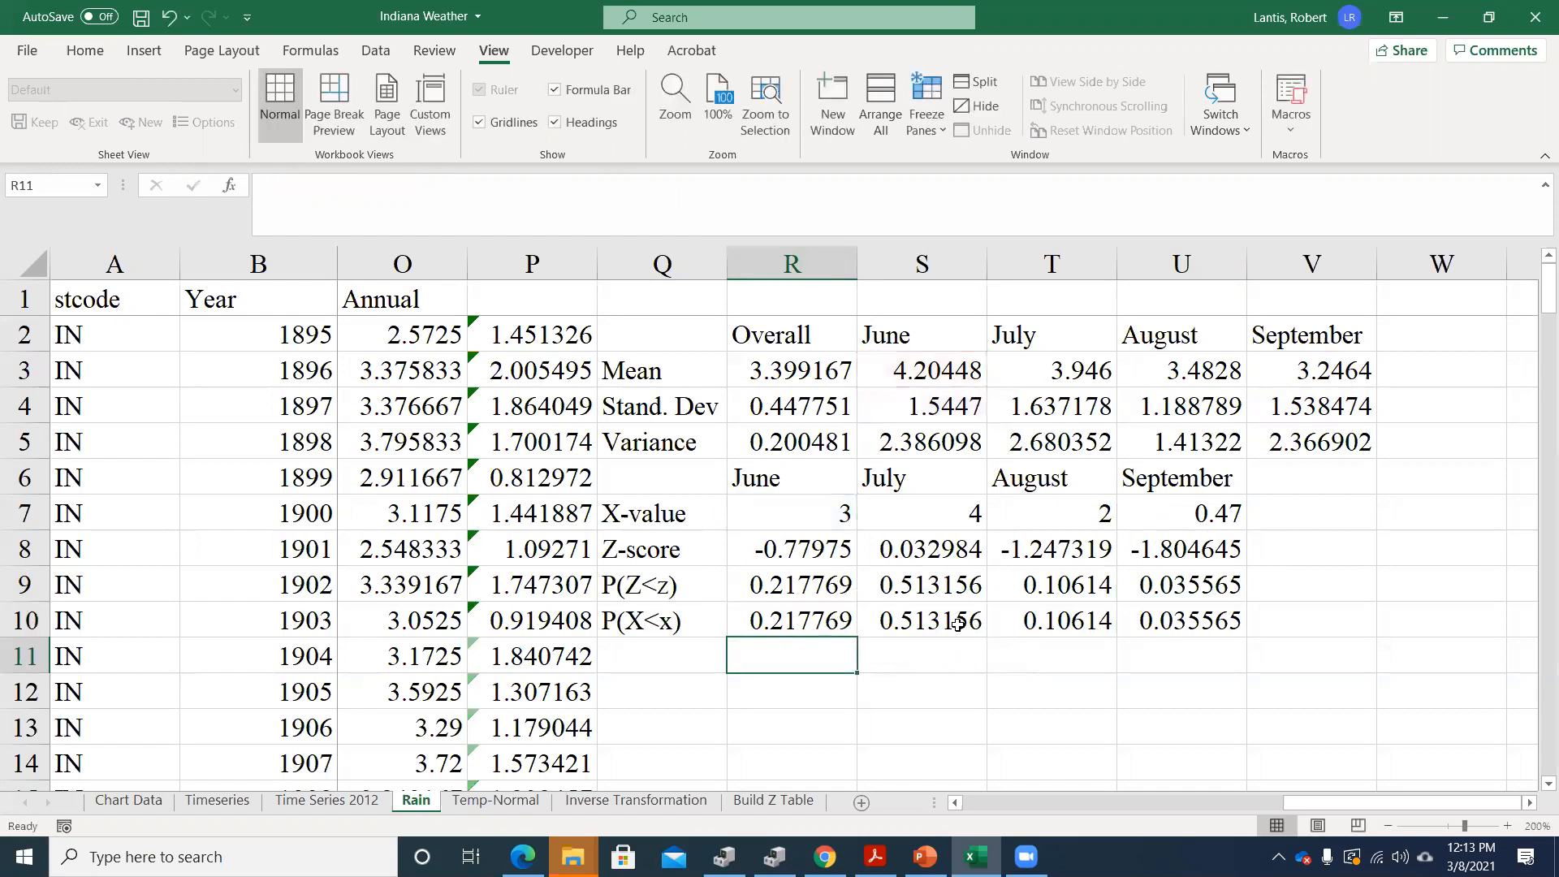
# Magnify the Rain sheet to 300% and inspect the June NORM.DIST formula in R10
pyautogui.click(676, 101)
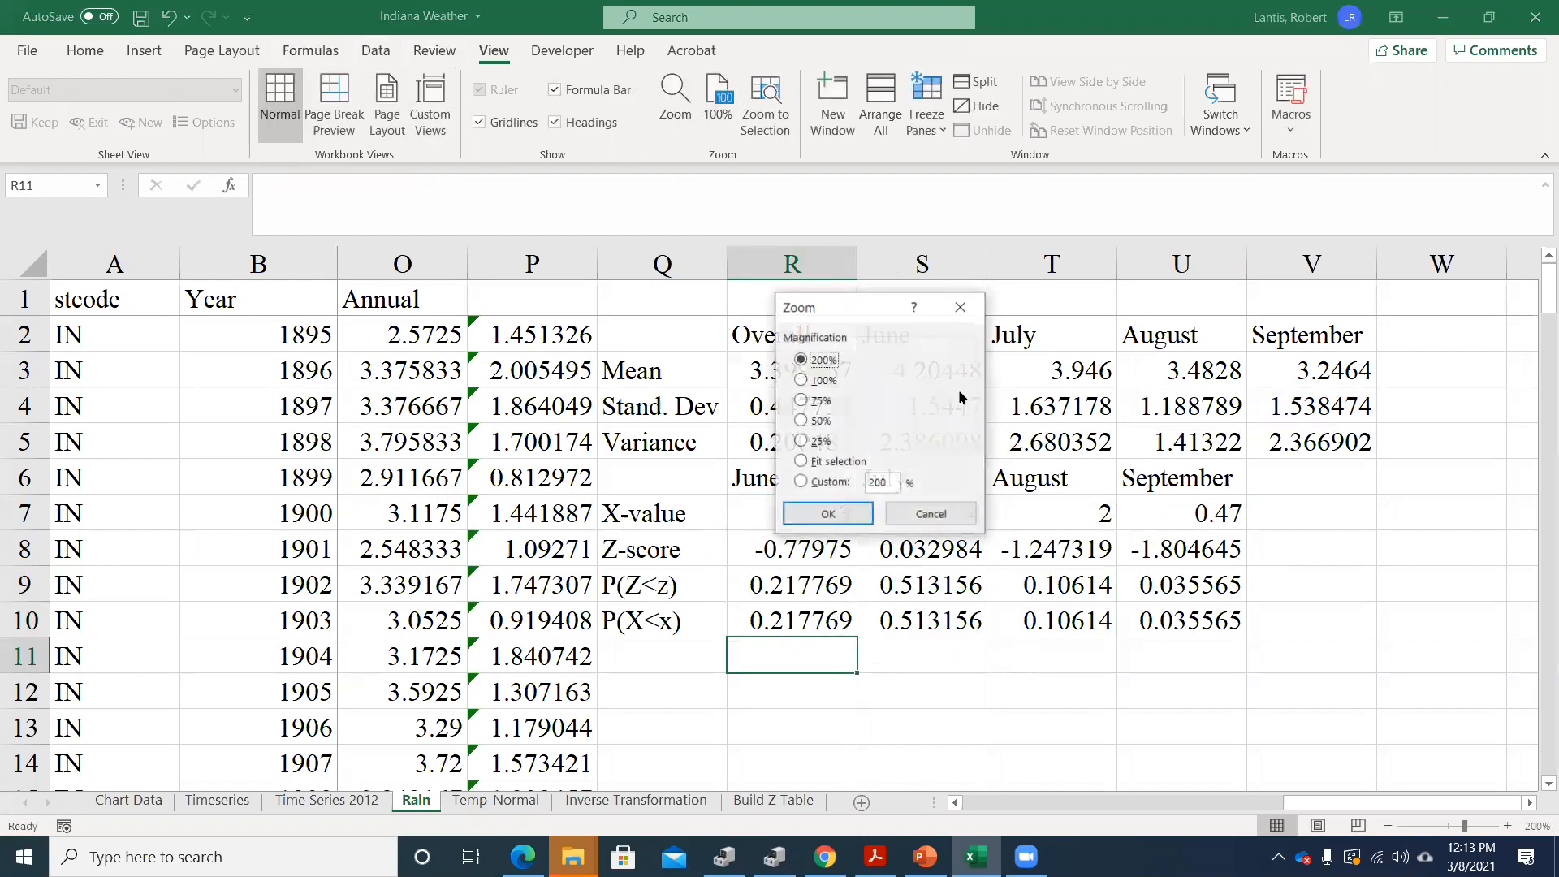
pyautogui.click(869, 484)
pyautogui.write('3')
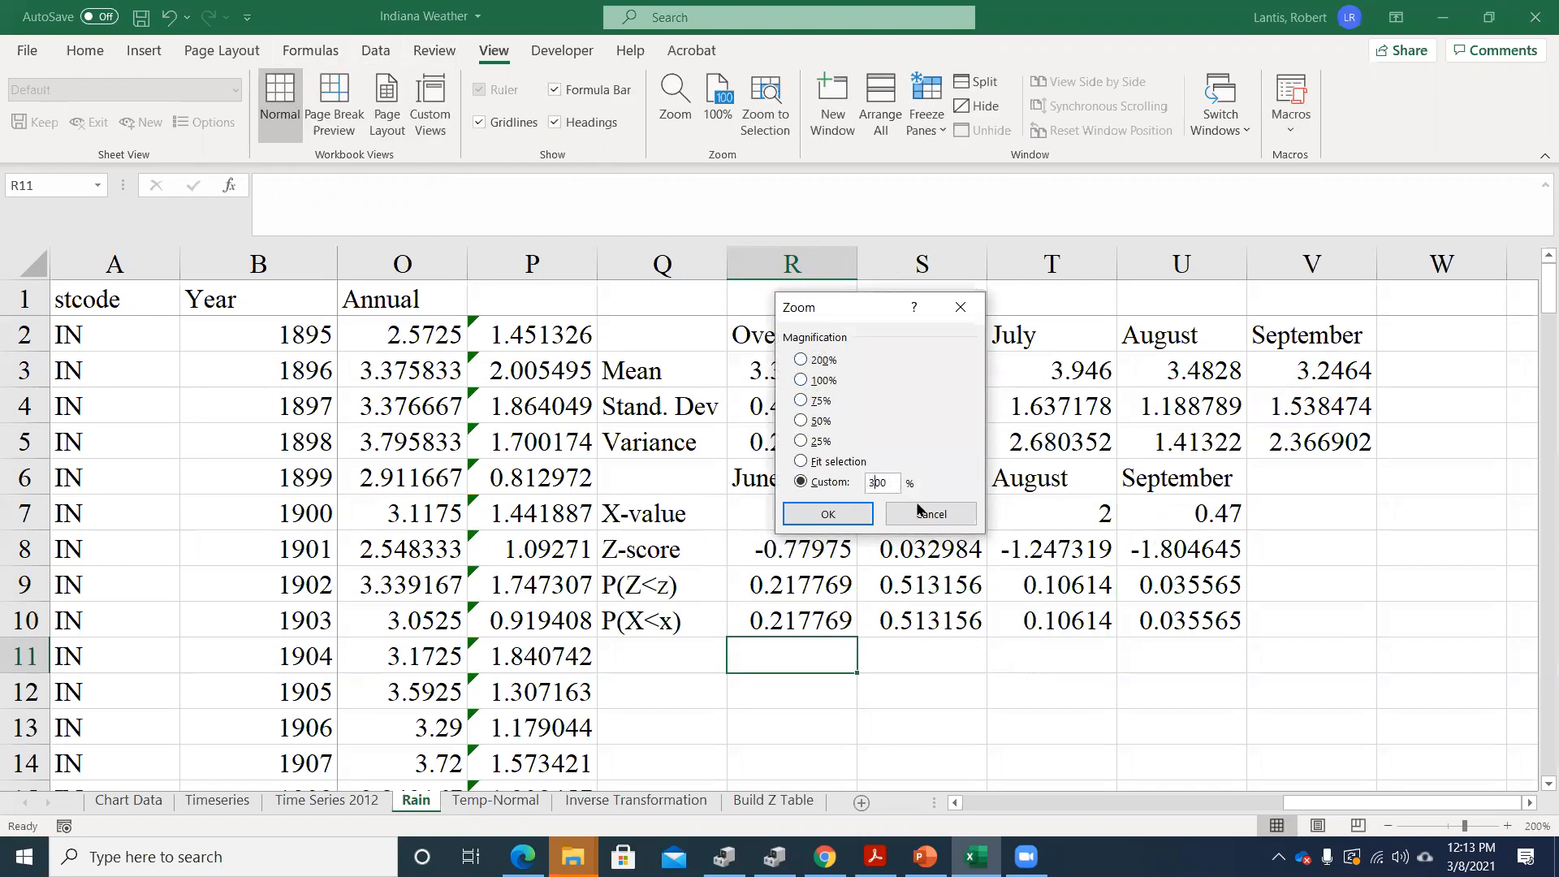
pyautogui.click(853, 514)
pyautogui.scroll(-1, 894, 579)
pyautogui.scroll(-1, 894, 580)
pyautogui.scroll(1, 1118, 560)
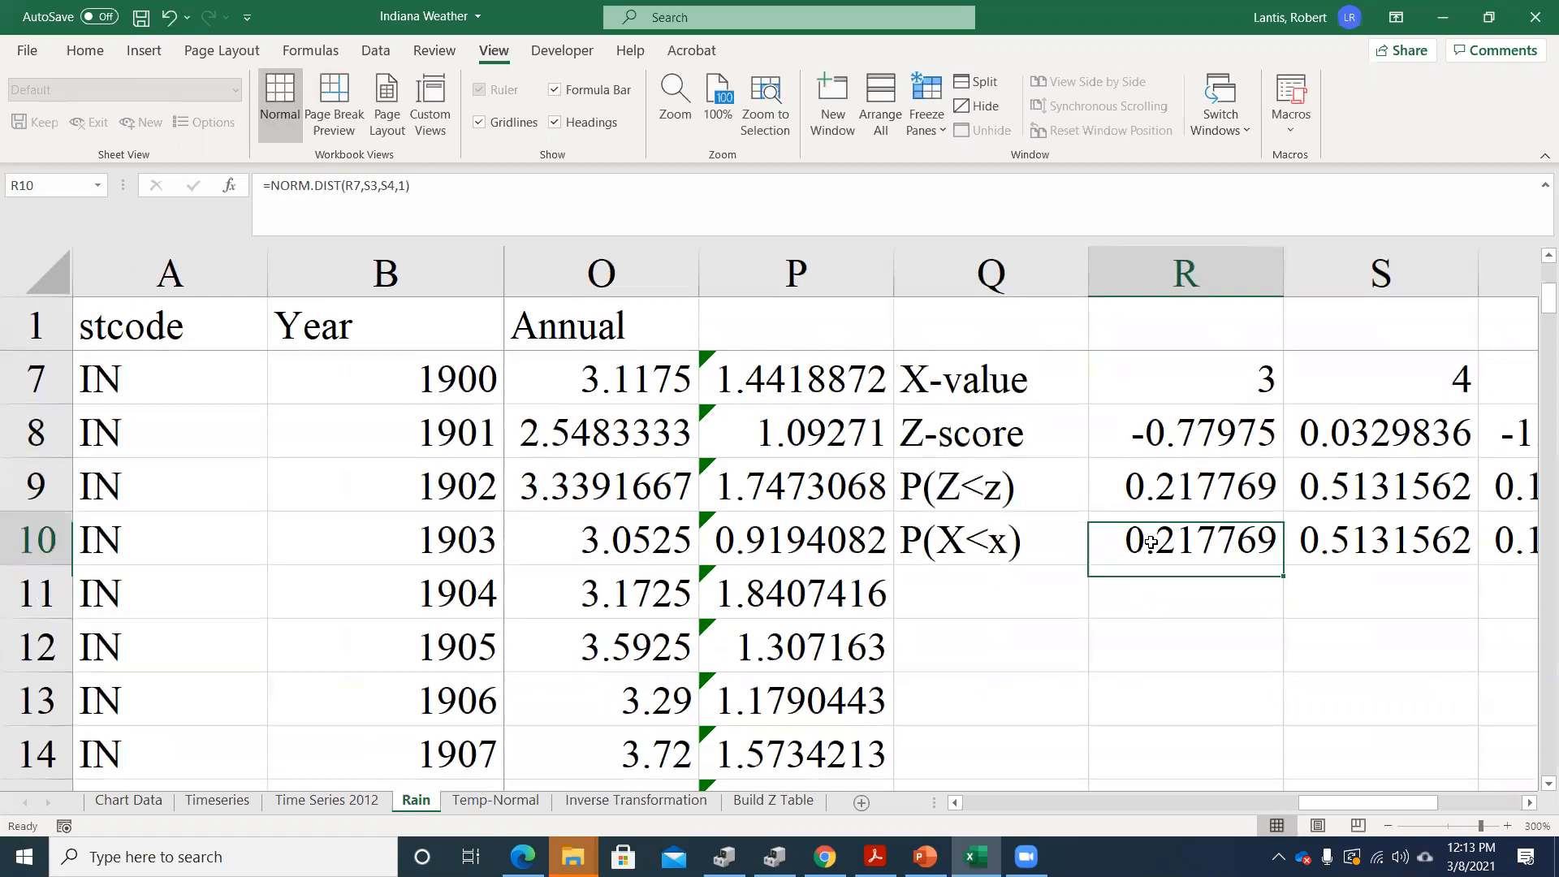
pyautogui.doubleClick(1121, 540)
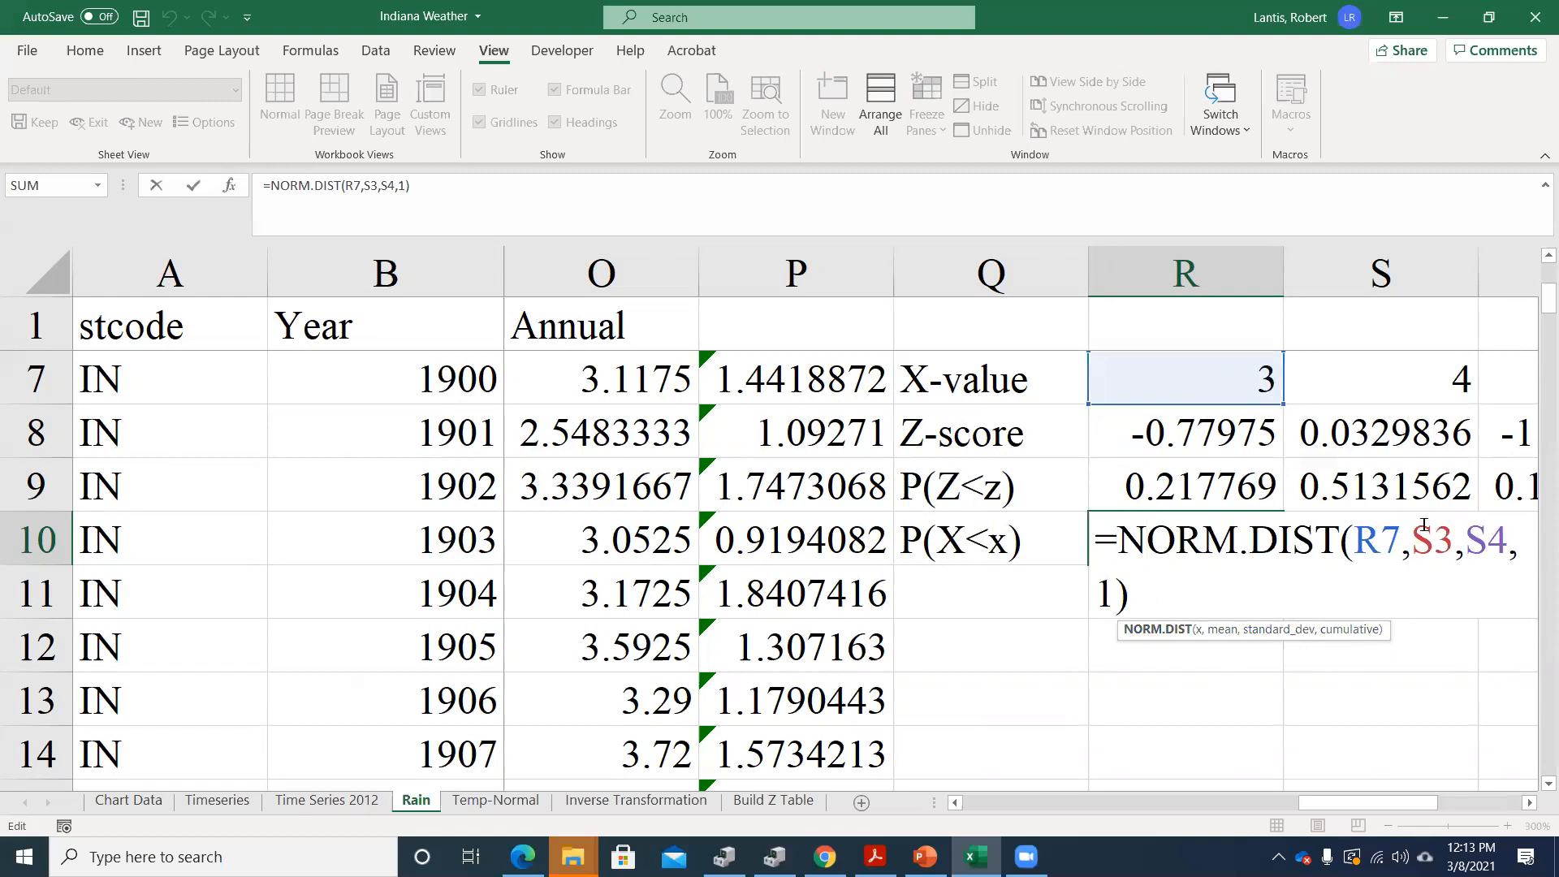
pyautogui.press('Return')
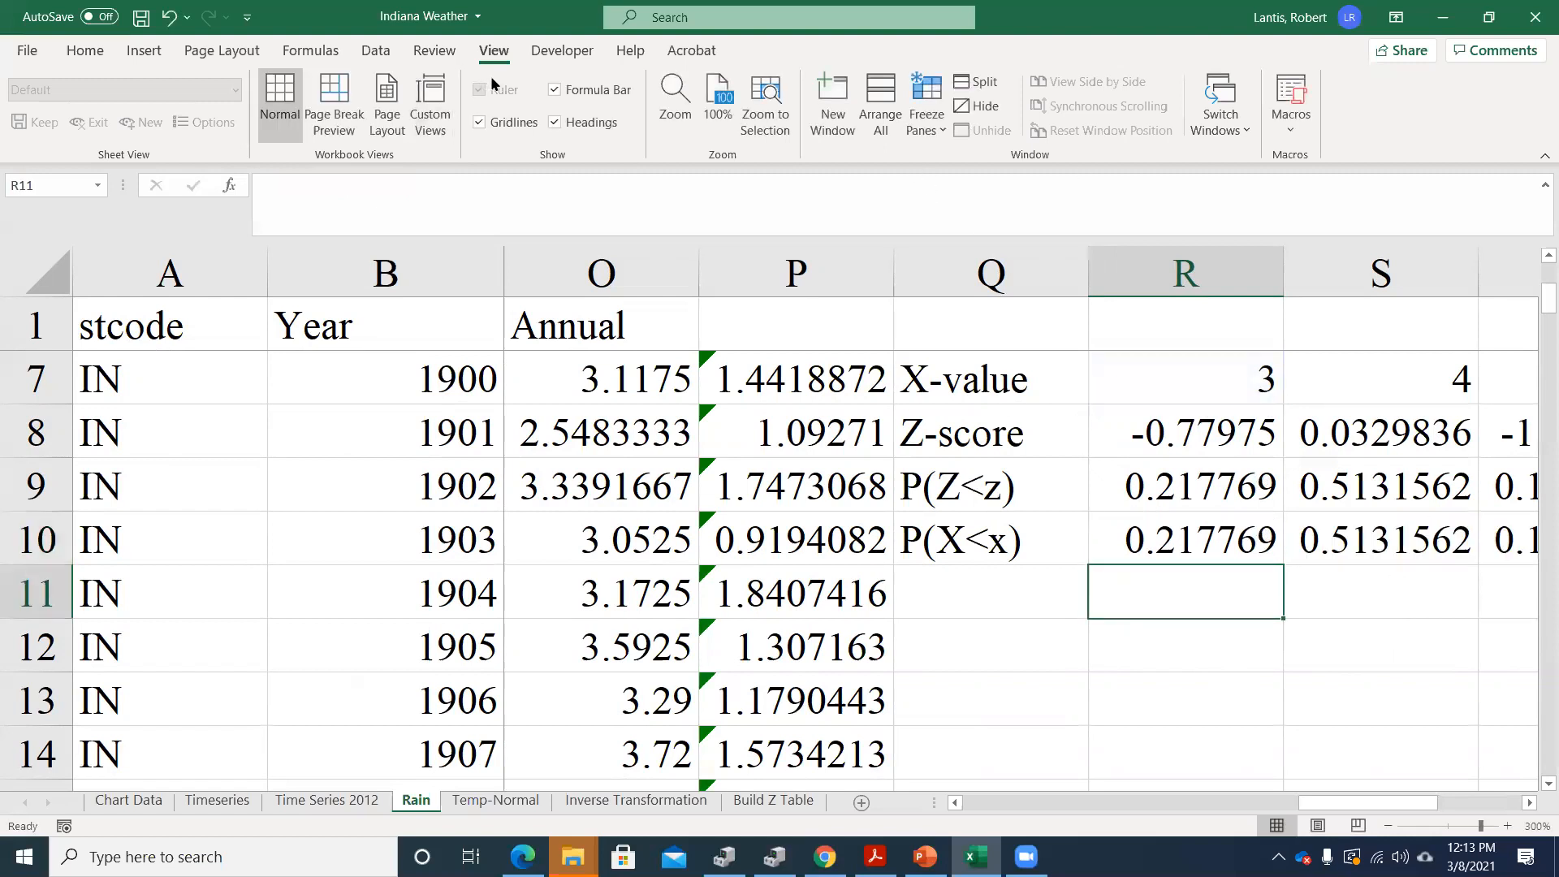
# Restore the sheet zoom to 200% and review the NORM.DIST arguments in R10, leaving the formula unedited
pyautogui.click(675, 105)
pyautogui.click(819, 361)
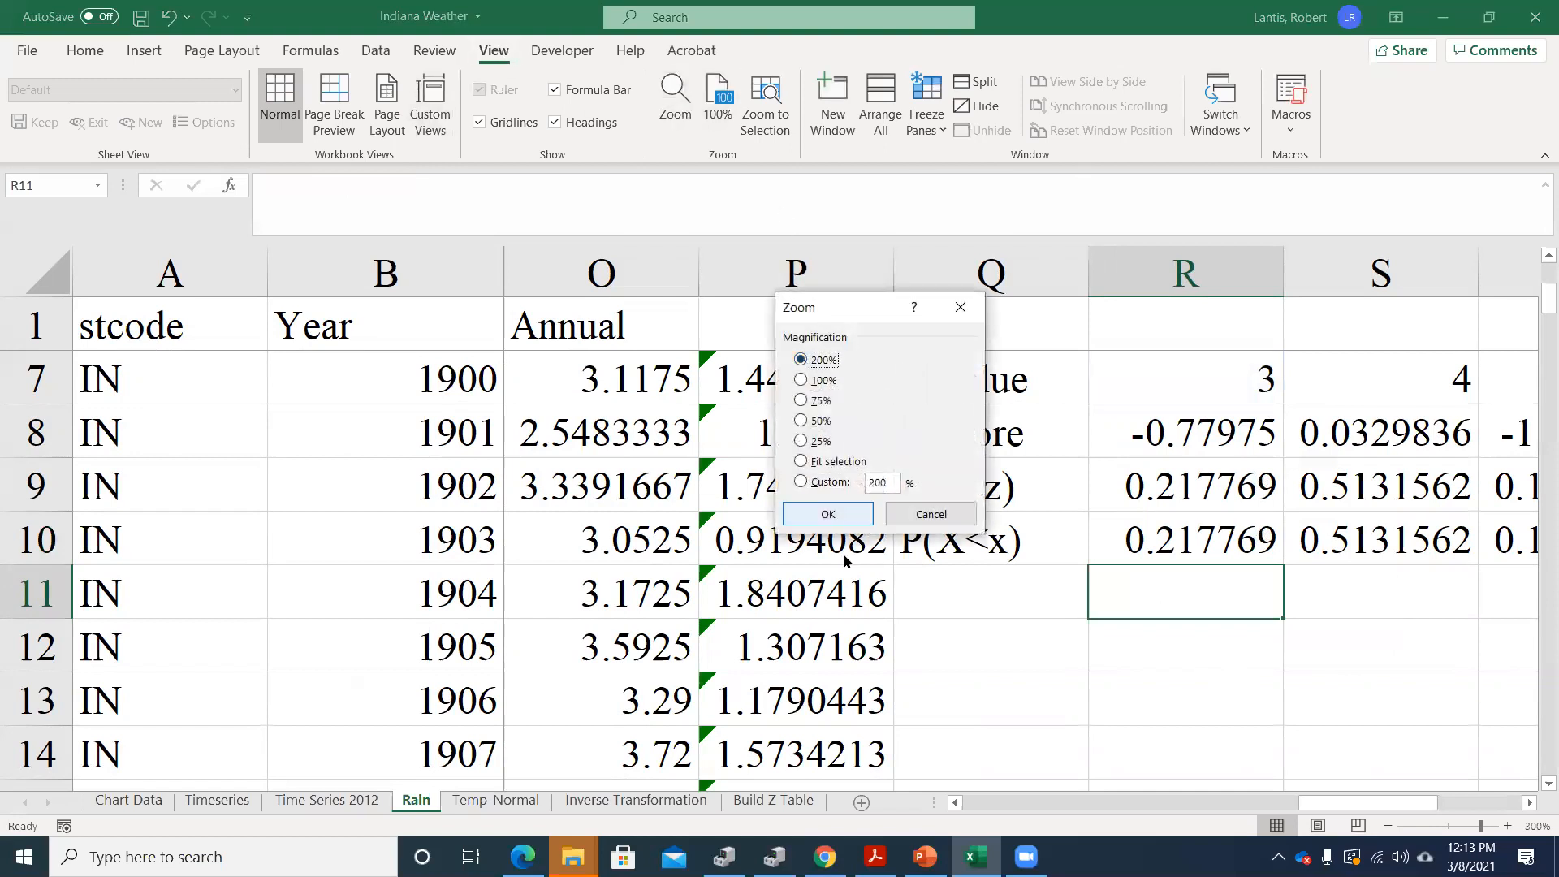
pyautogui.click(827, 514)
pyautogui.click(806, 440)
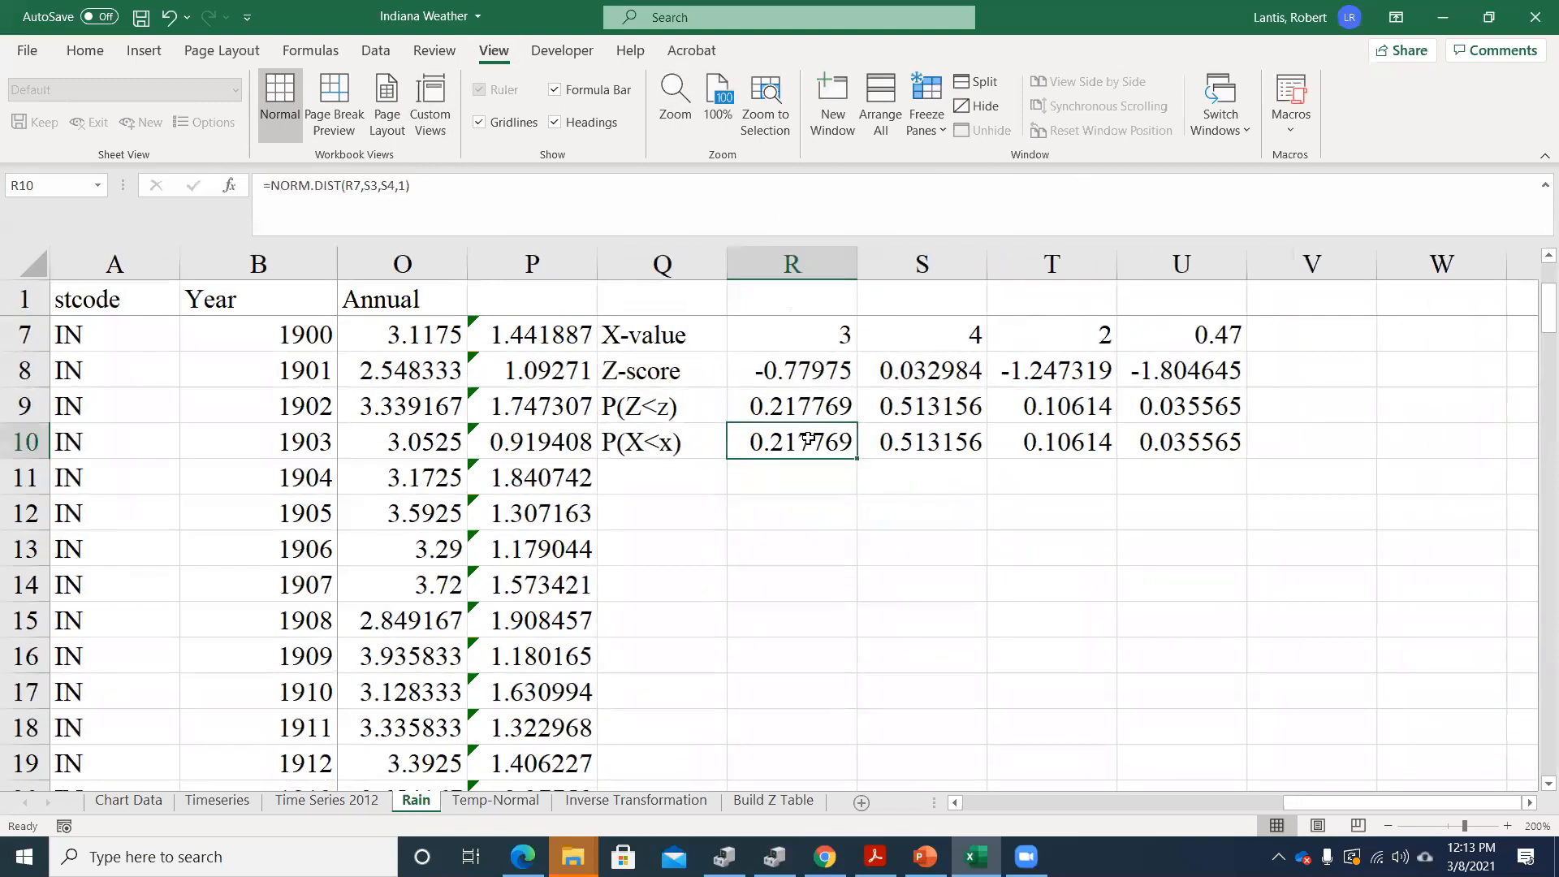
pyautogui.doubleClick(804, 441)
pyautogui.moveTo(1011, 479); pyautogui.dragTo(1027, 504)
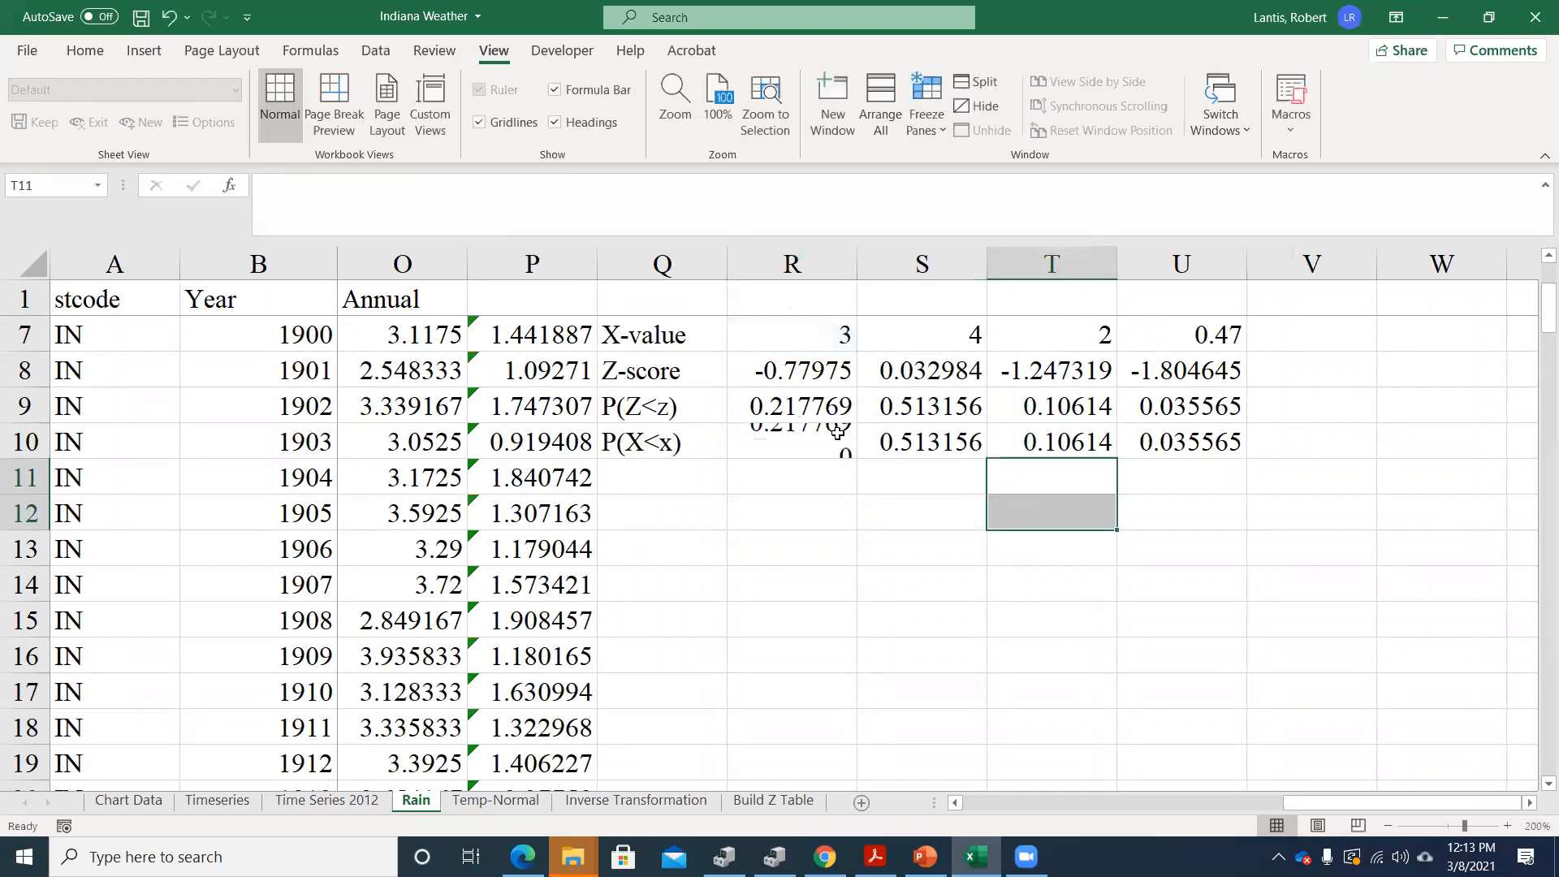
pyautogui.click(812, 446)
pyautogui.doubleClick(813, 456)
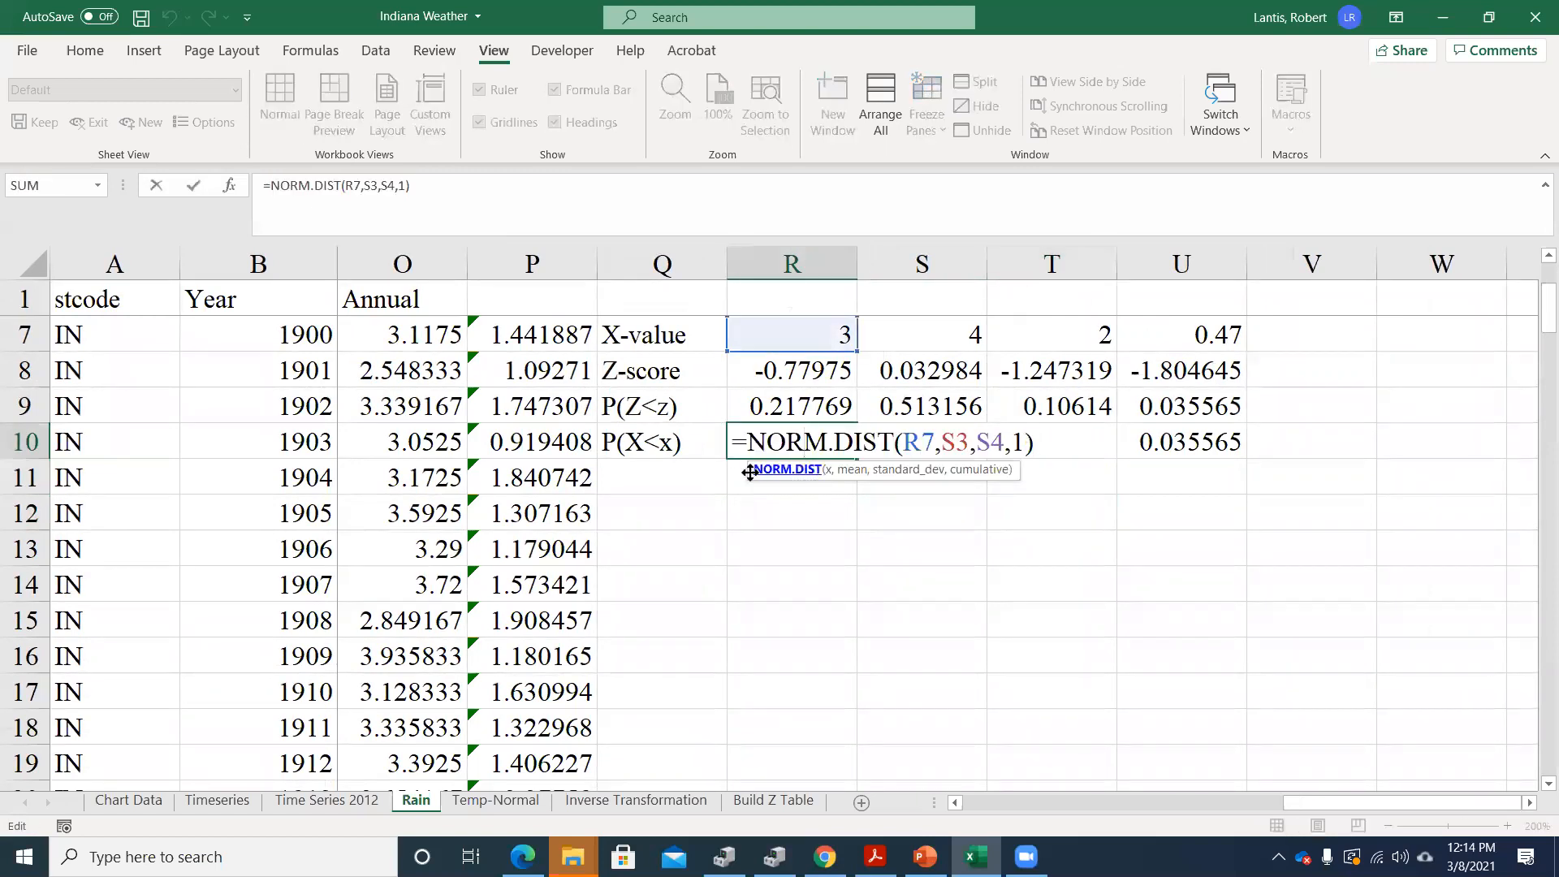
pyautogui.moveTo(748, 475); pyautogui.dragTo(735, 489)
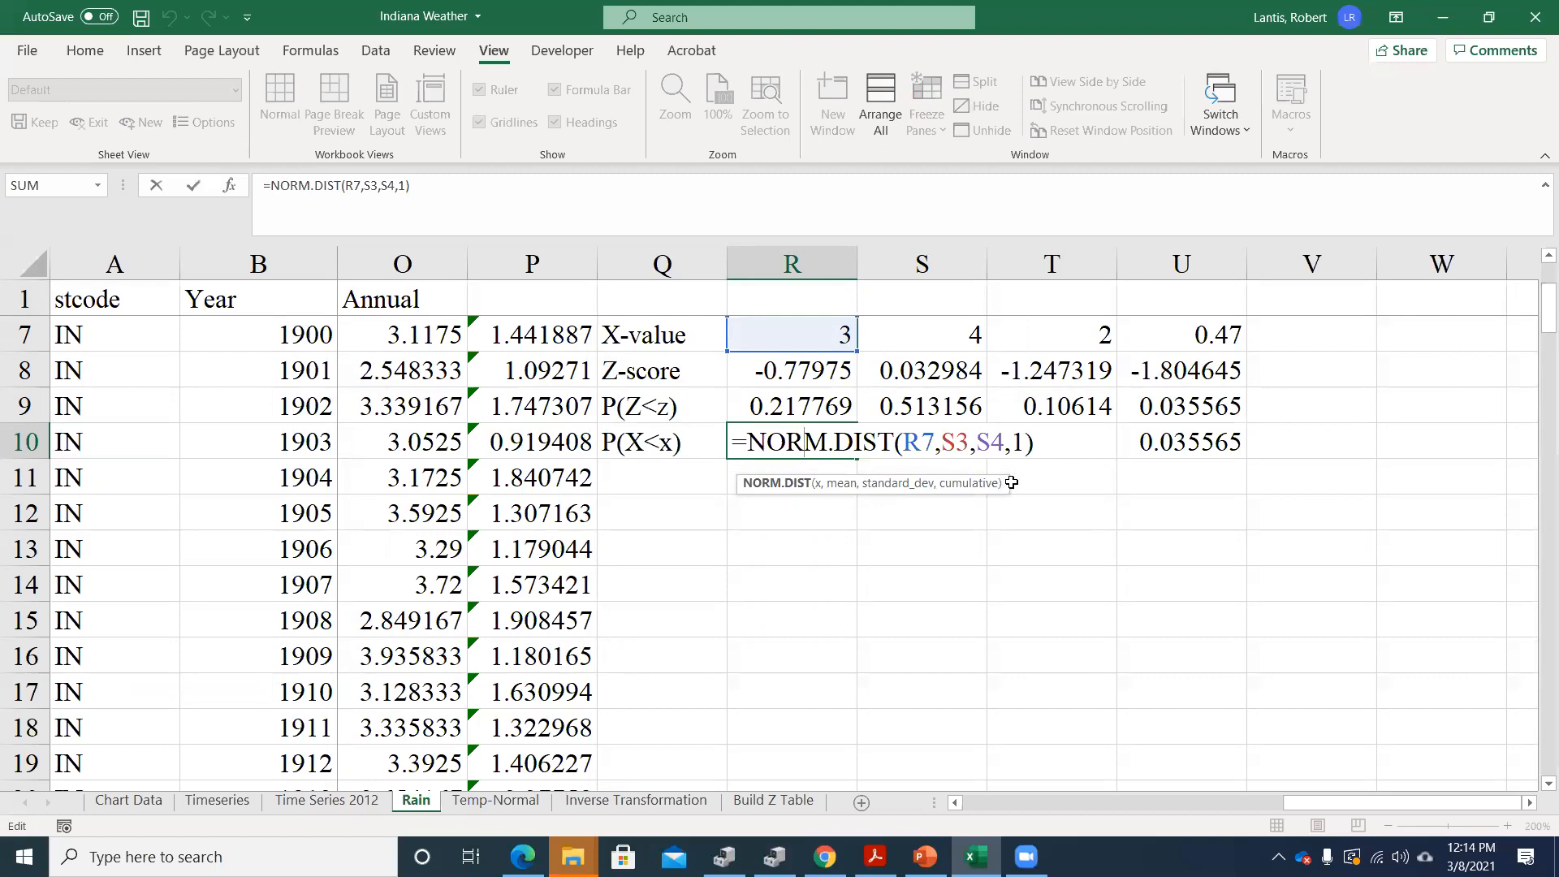
pyautogui.press('Return')
# Set the June X-value in R7 to 1
pyautogui.scroll(2, 1073, 456)
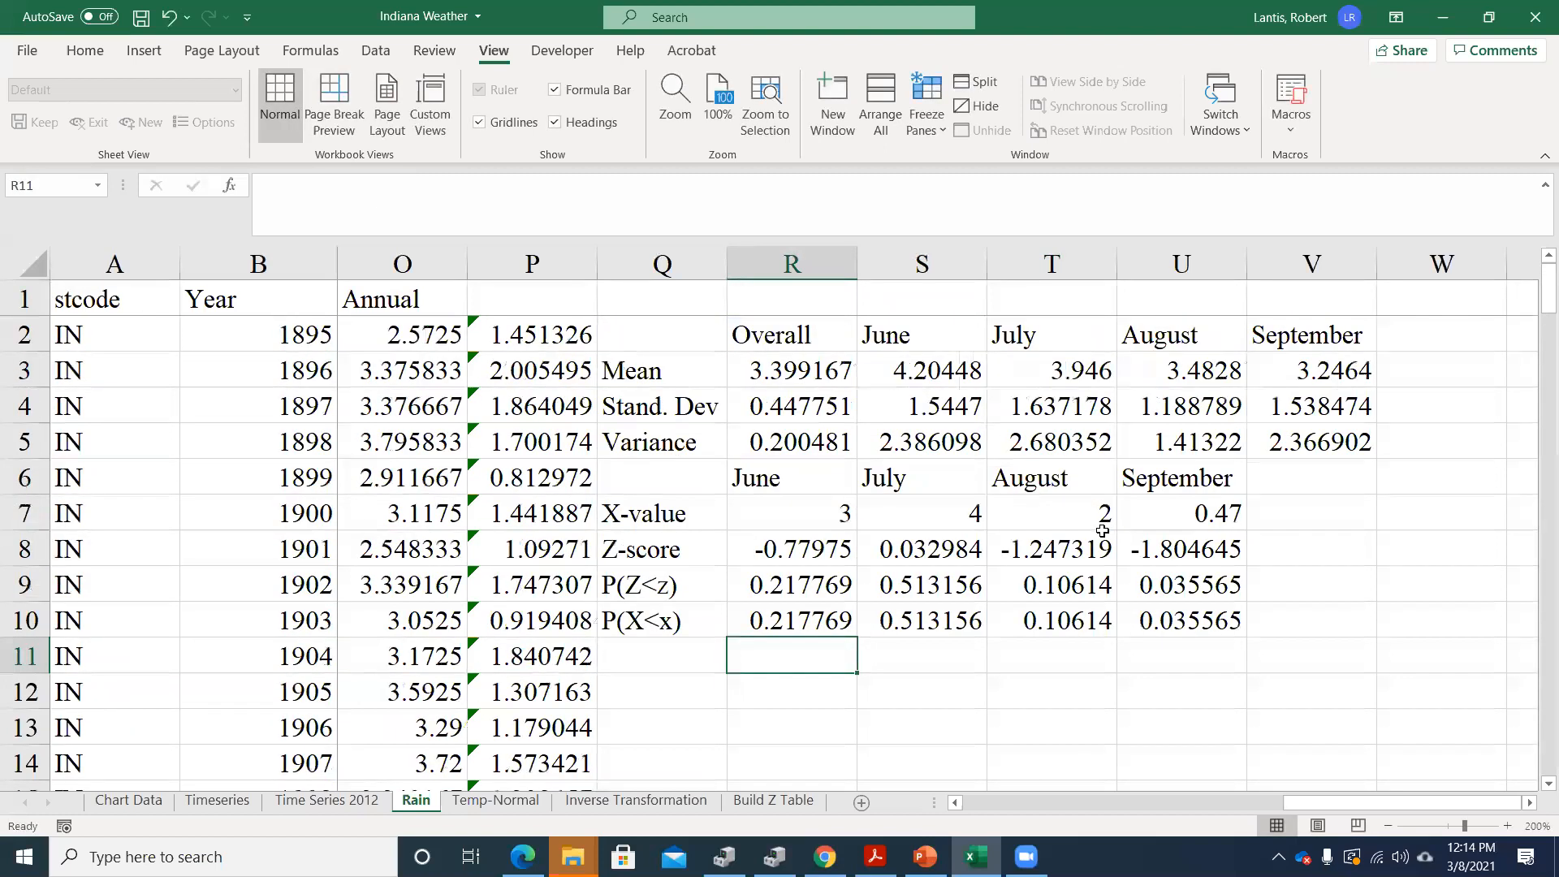
pyautogui.click(1015, 518)
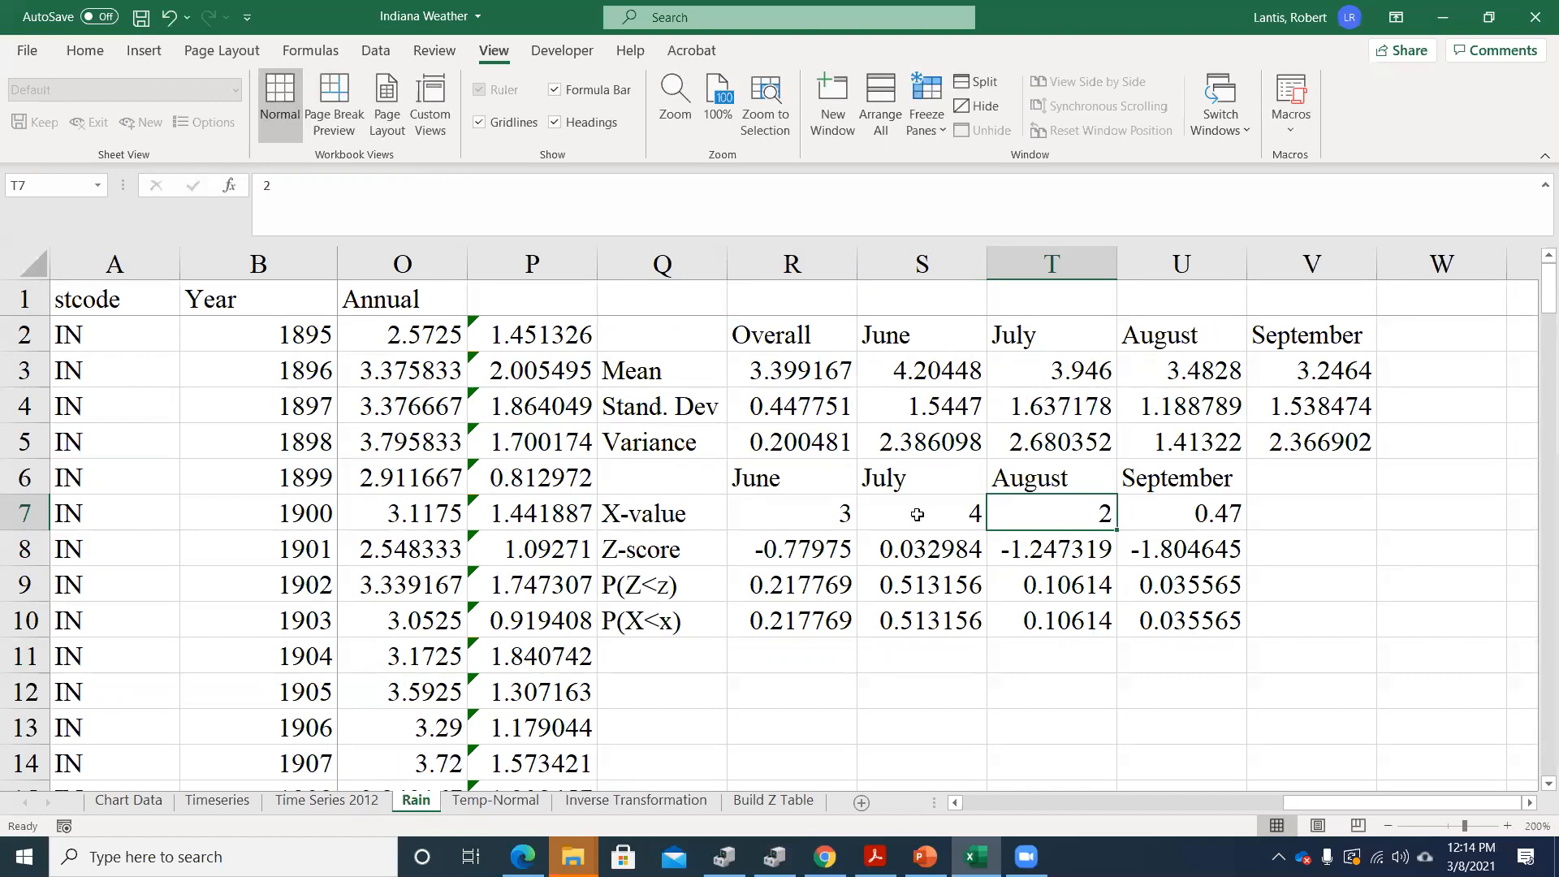
pyautogui.click(816, 514)
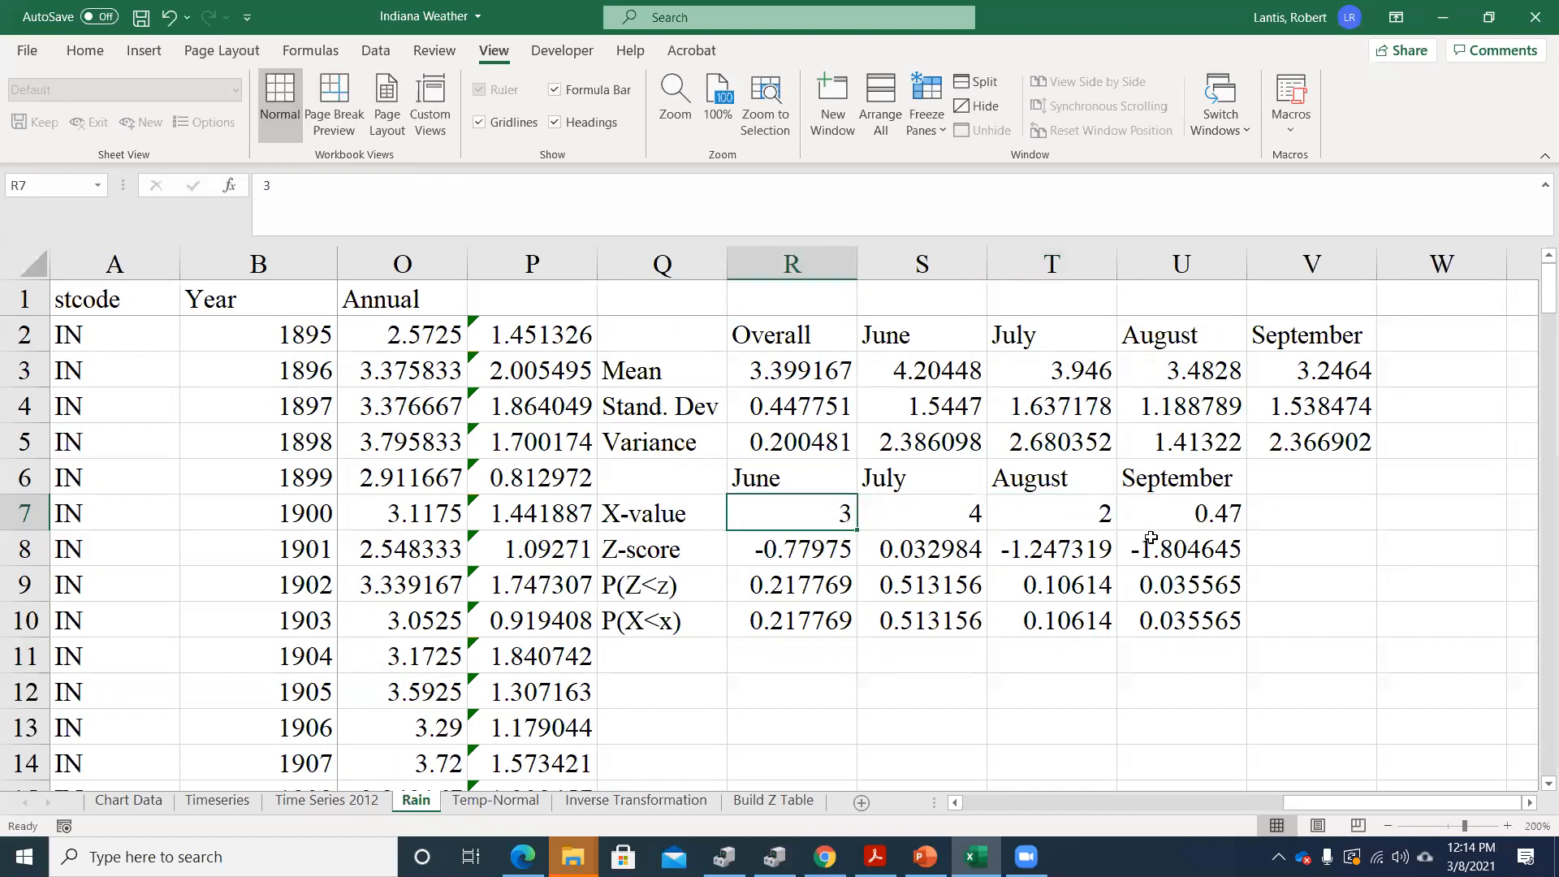
pyautogui.write('1')
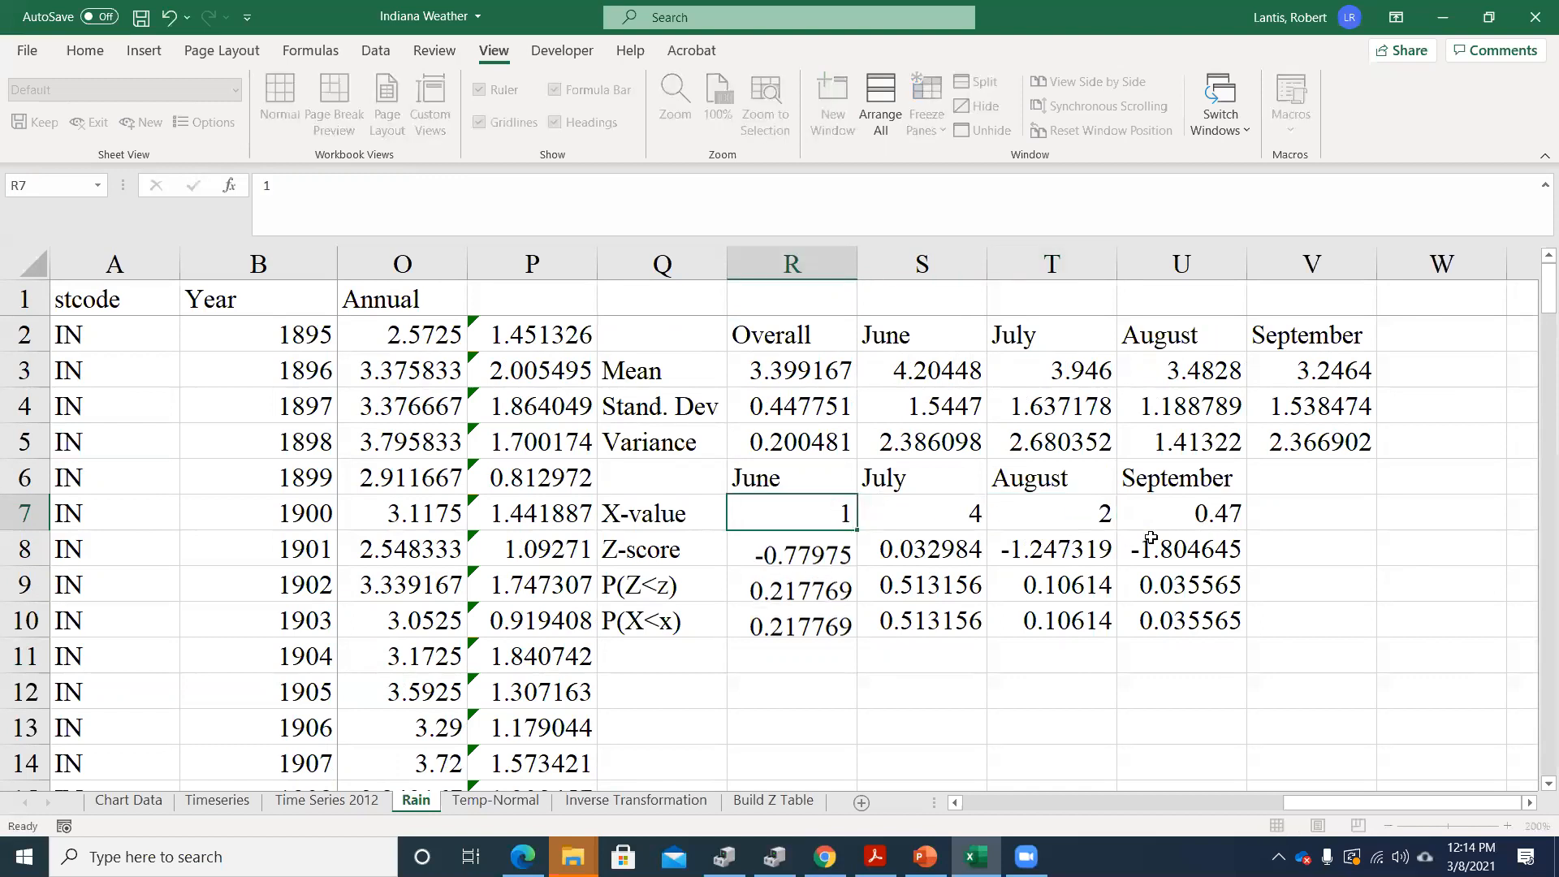
pyautogui.press('Return')
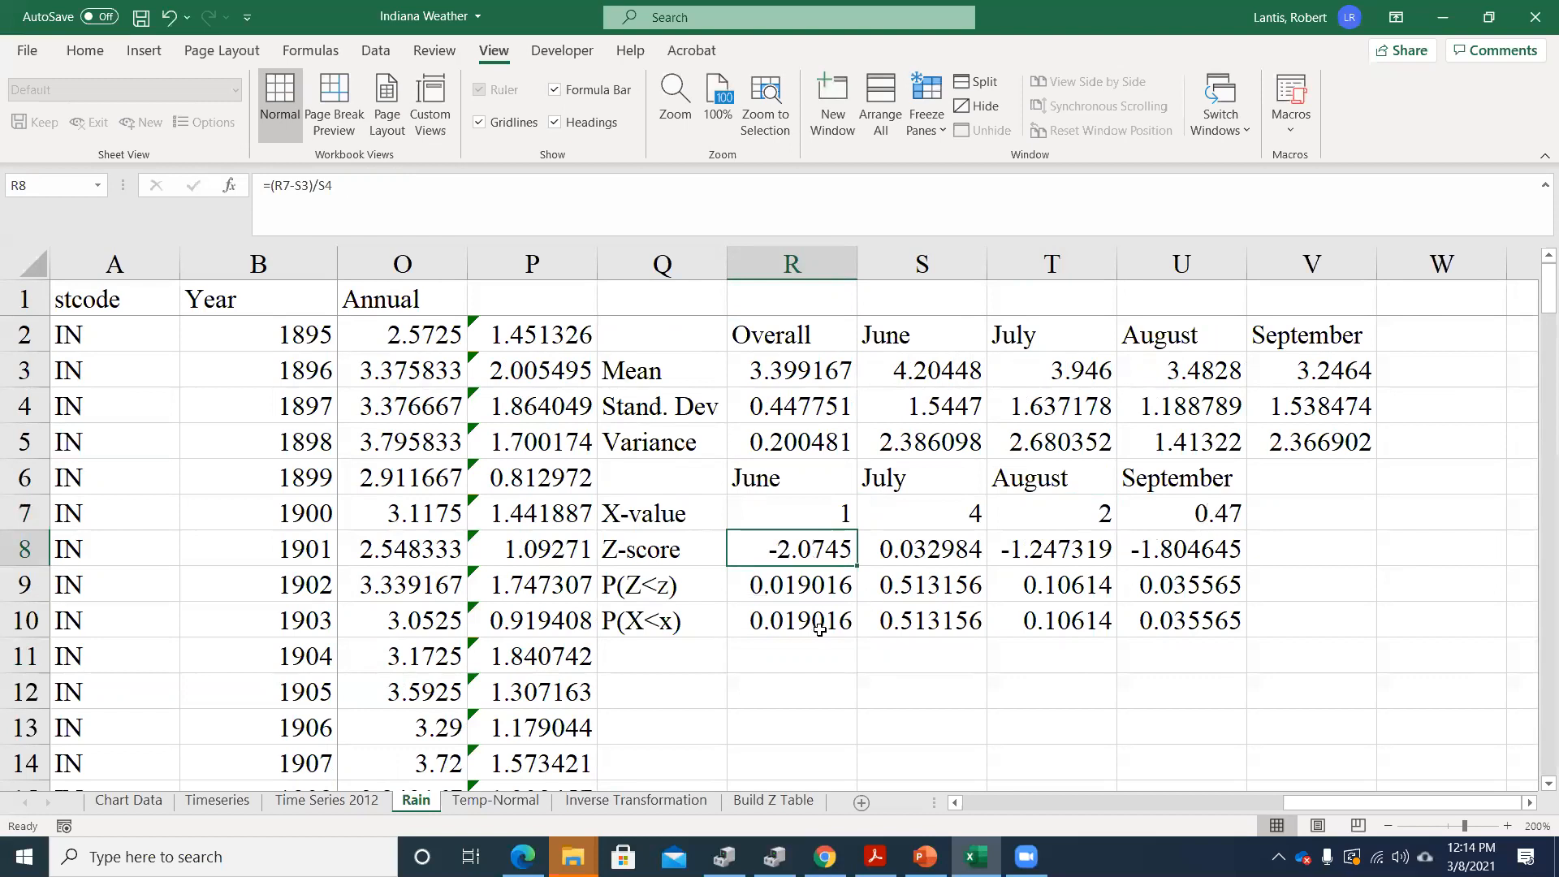
# Set the June X-value in R7 to 4.2, approximately the June mean
pyautogui.click(790, 512)
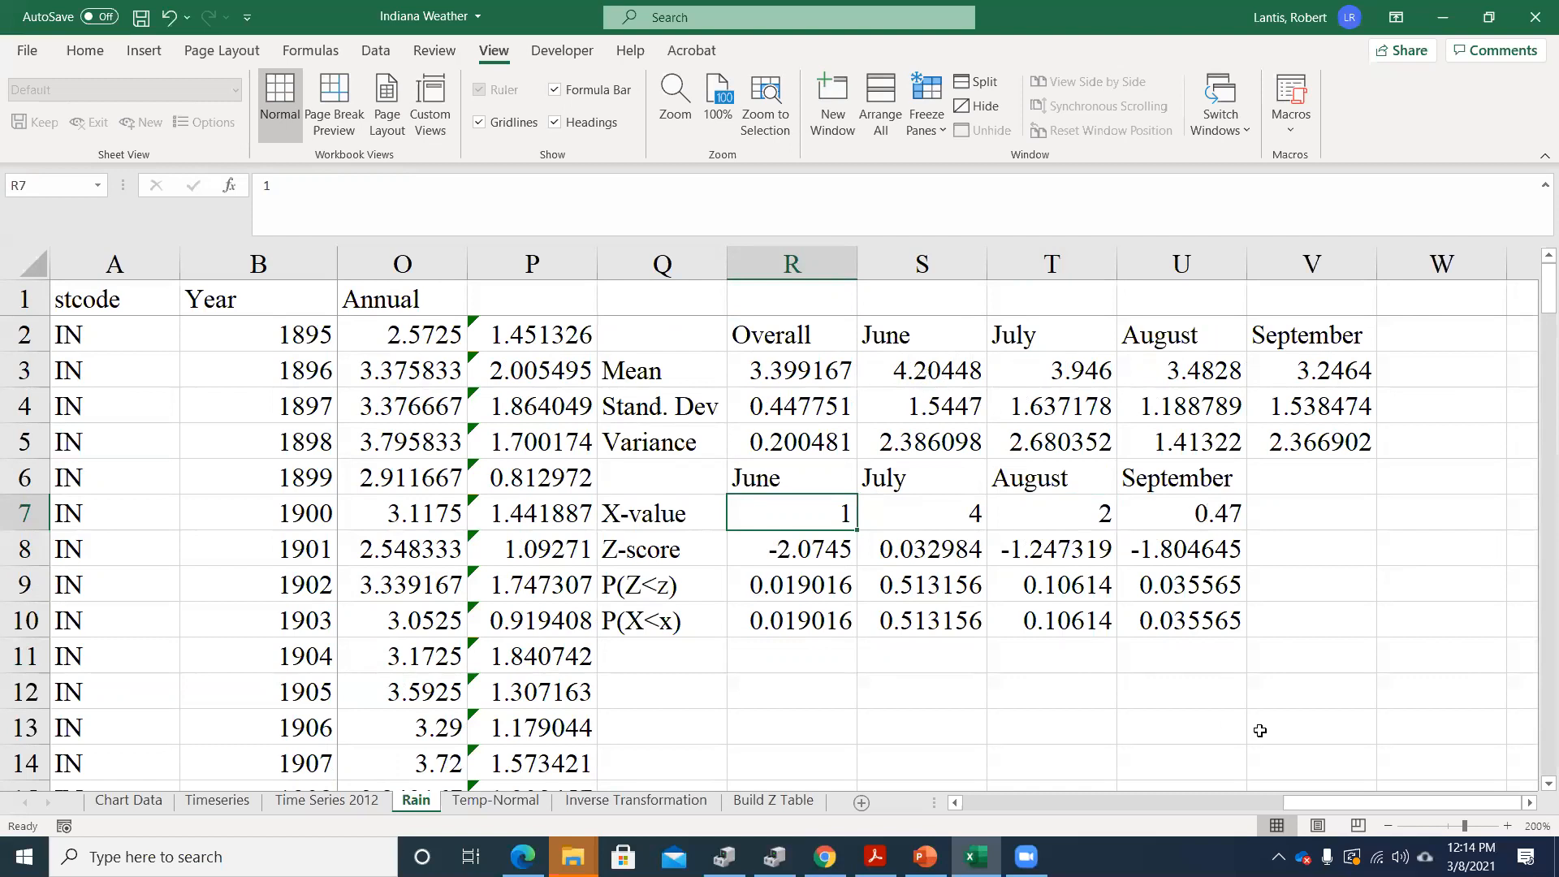
pyautogui.write('4.2')
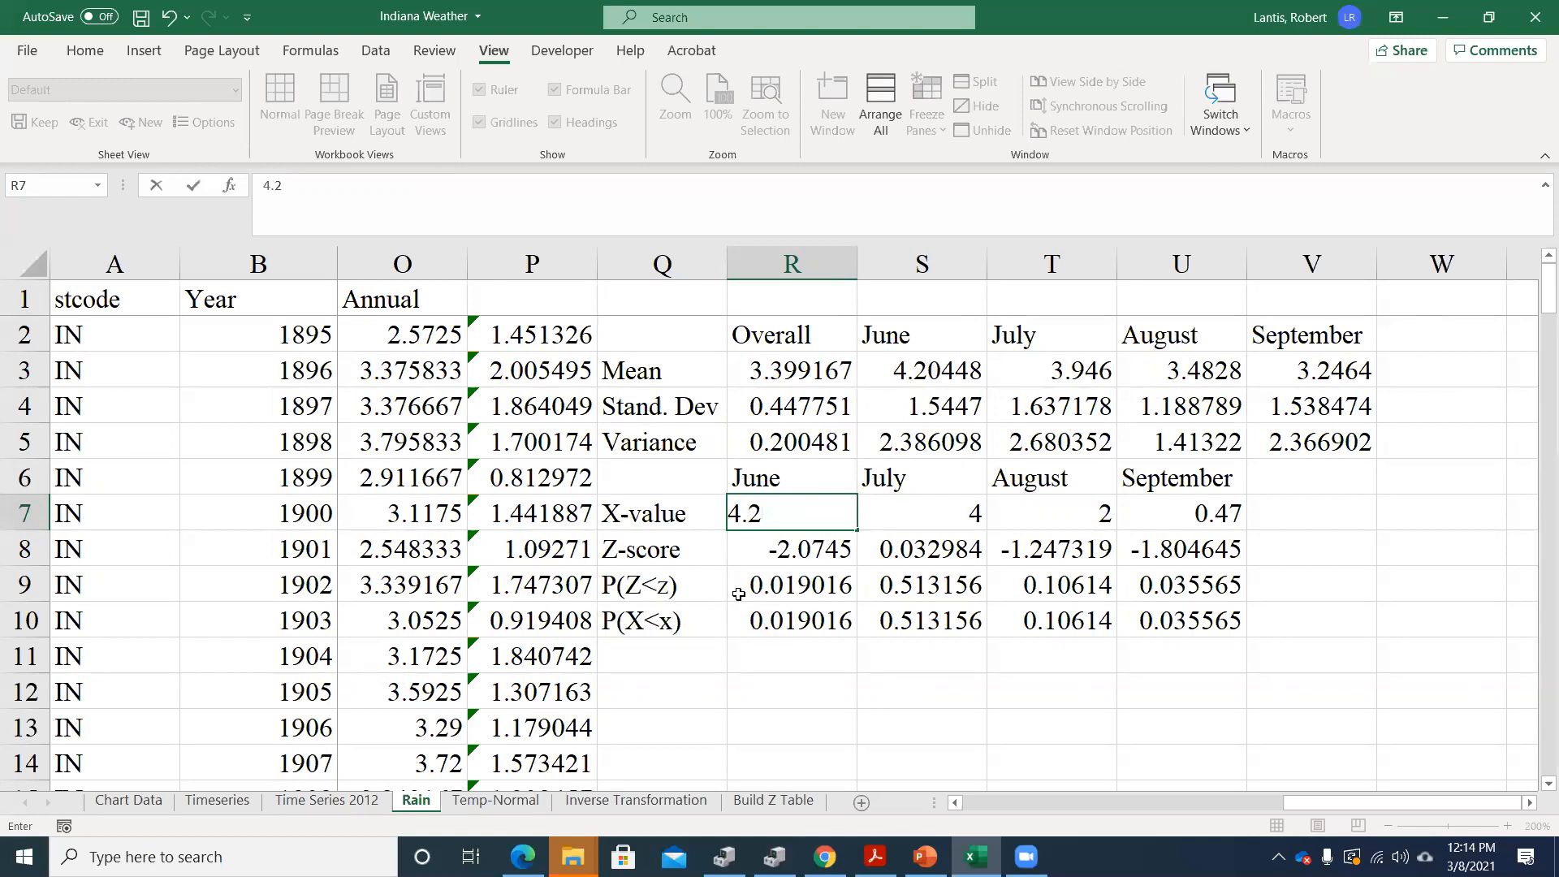
pyautogui.press('Return')
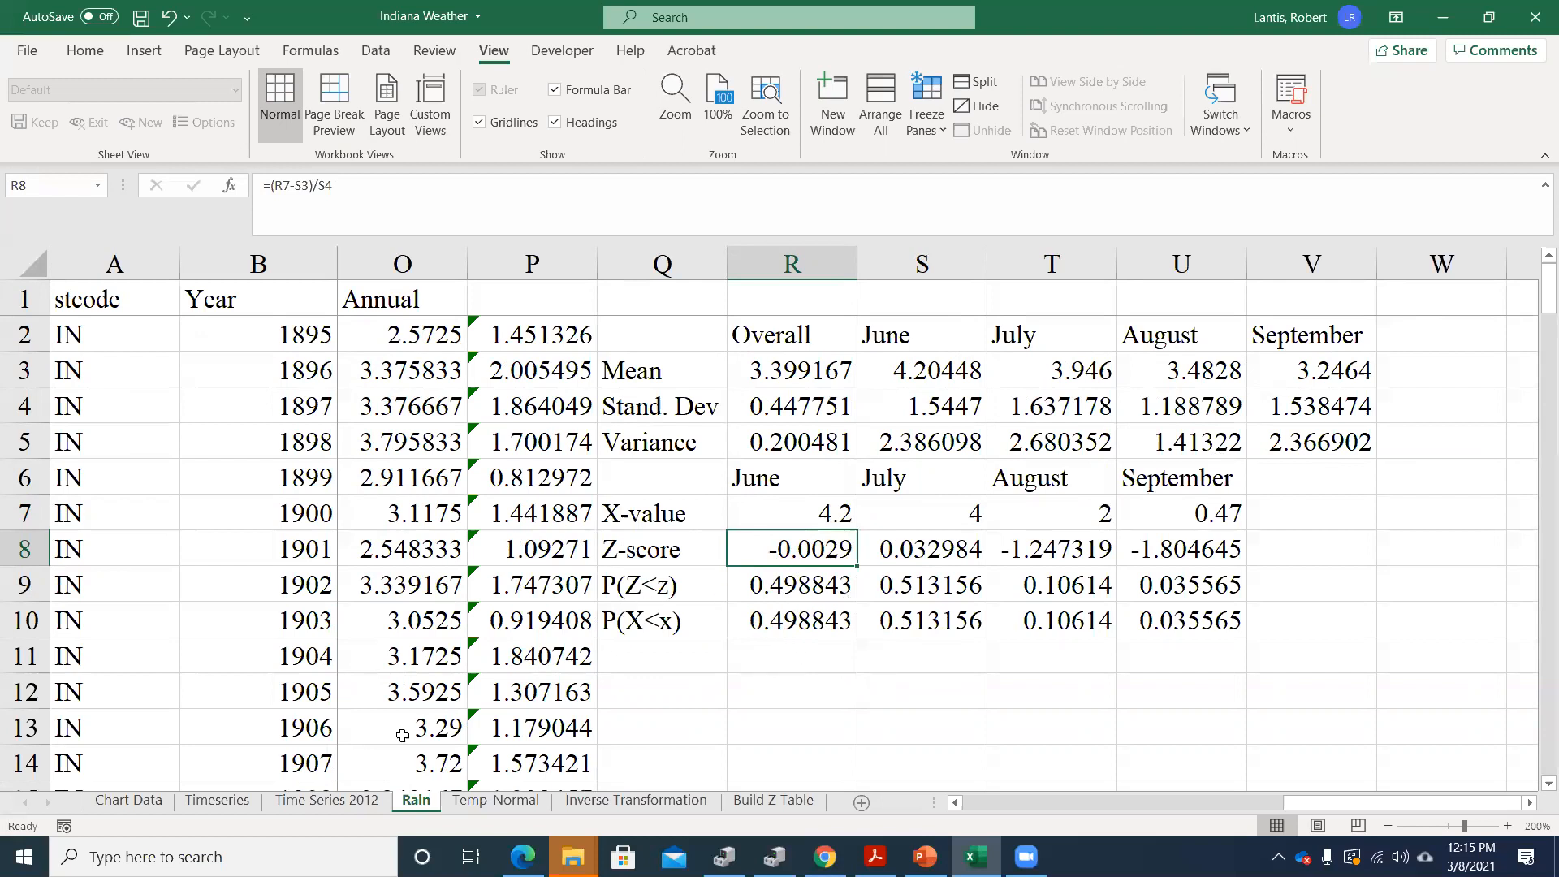
# Open the Temp-Normal sheet and enlarge its view to 200%
pyautogui.click(482, 801)
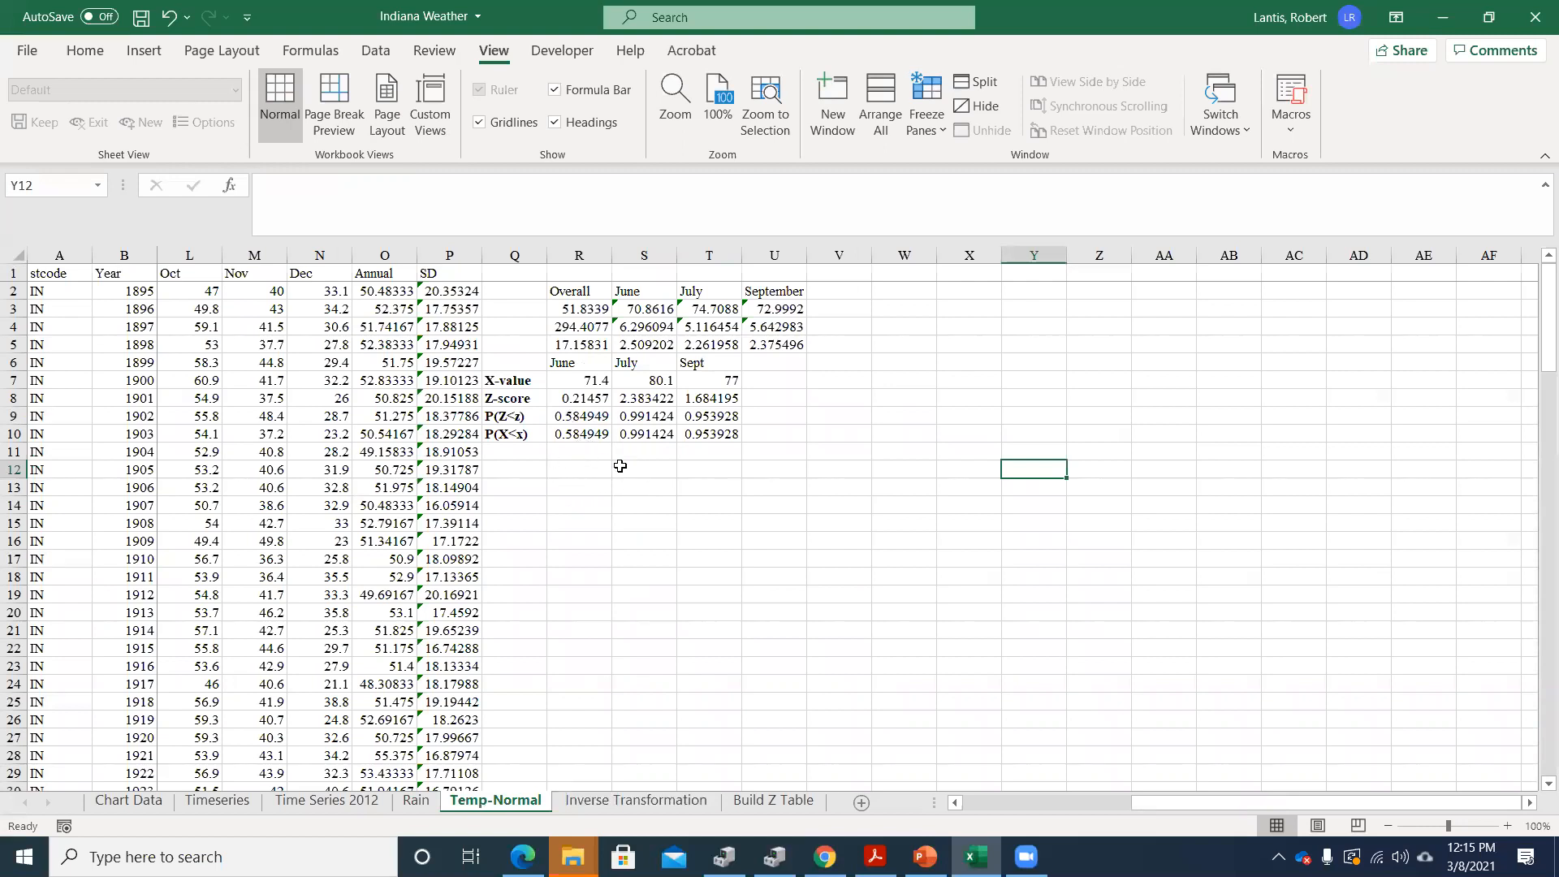
pyautogui.click(694, 105)
pyautogui.click(800, 358)
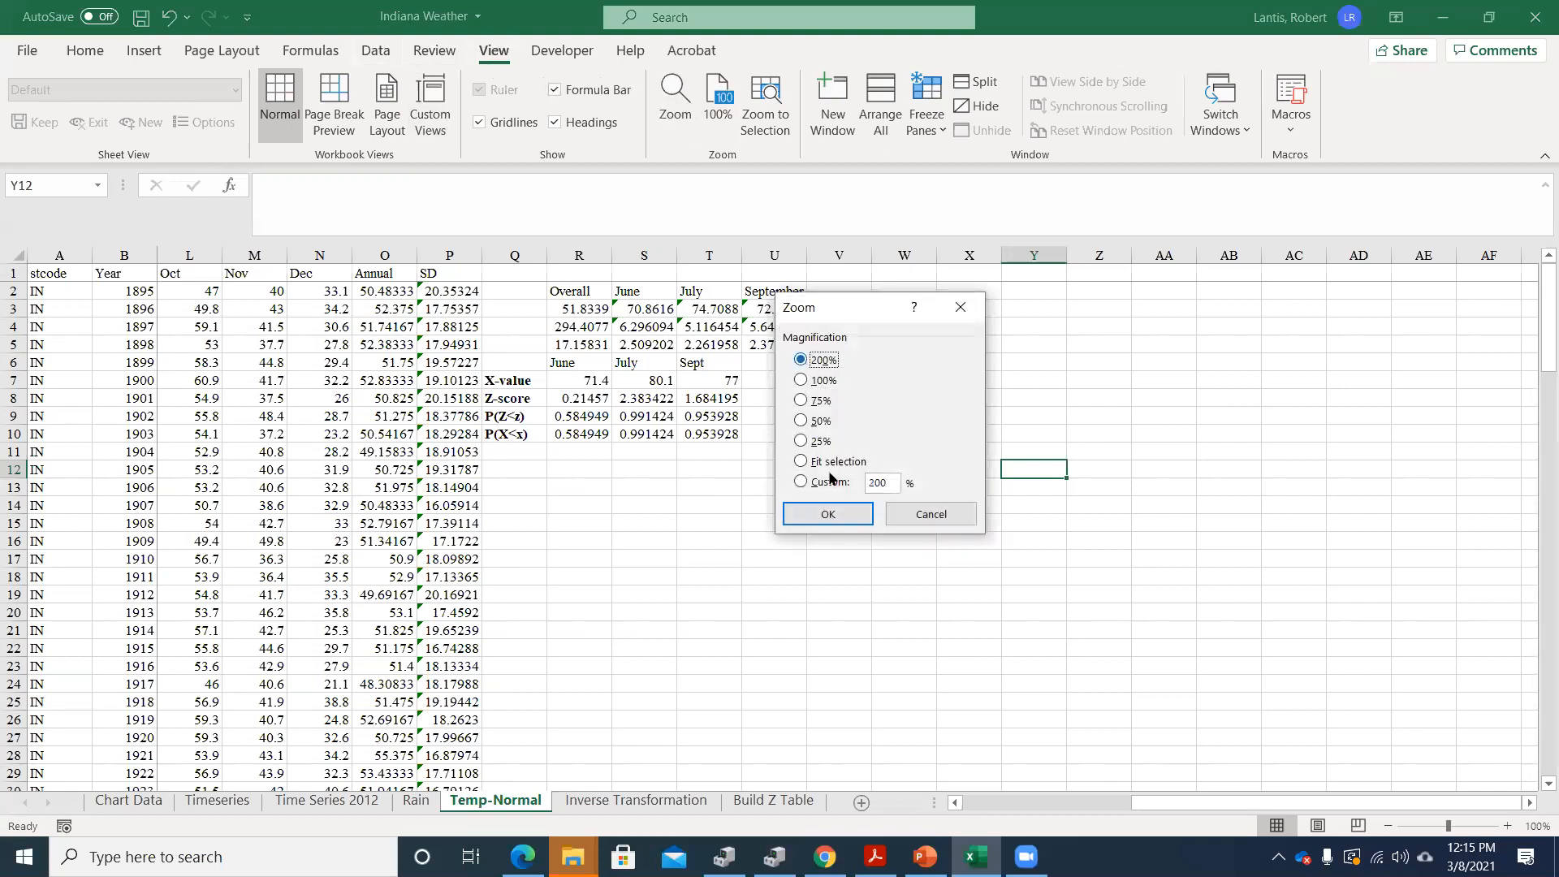
pyautogui.click(828, 515)
# Clear the Z-score, P(Z<z) and P(X<x) results in R8:T10, and undo the deletion
pyautogui.moveTo(511, 544); pyautogui.dragTo(775, 631)
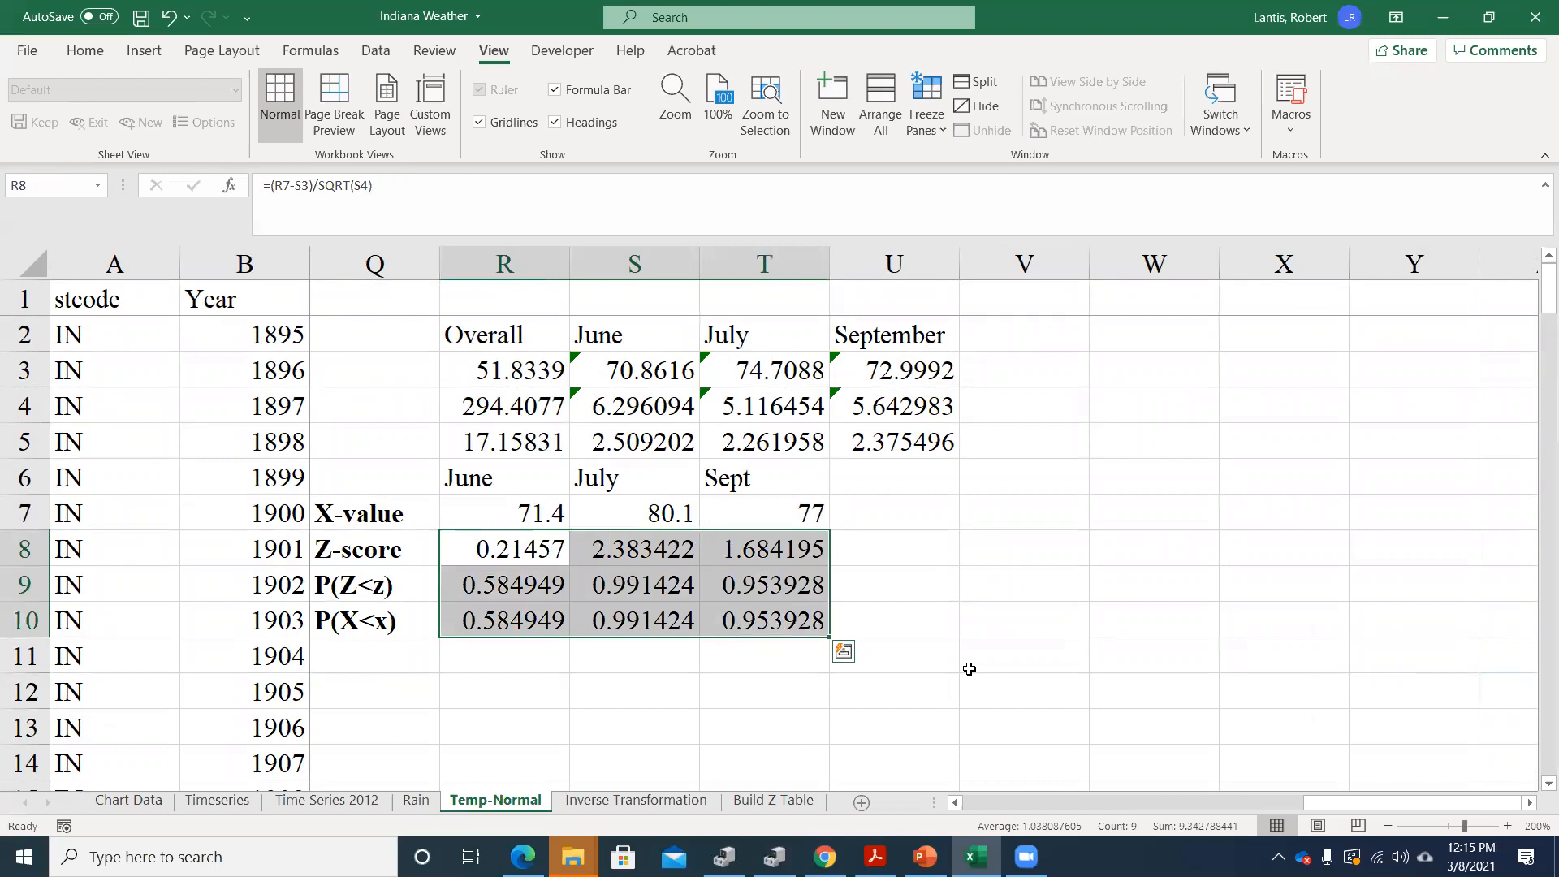
pyautogui.press('Delete')
pyautogui.press('Down')
pyautogui.press('Left')
pyautogui.press('Left')
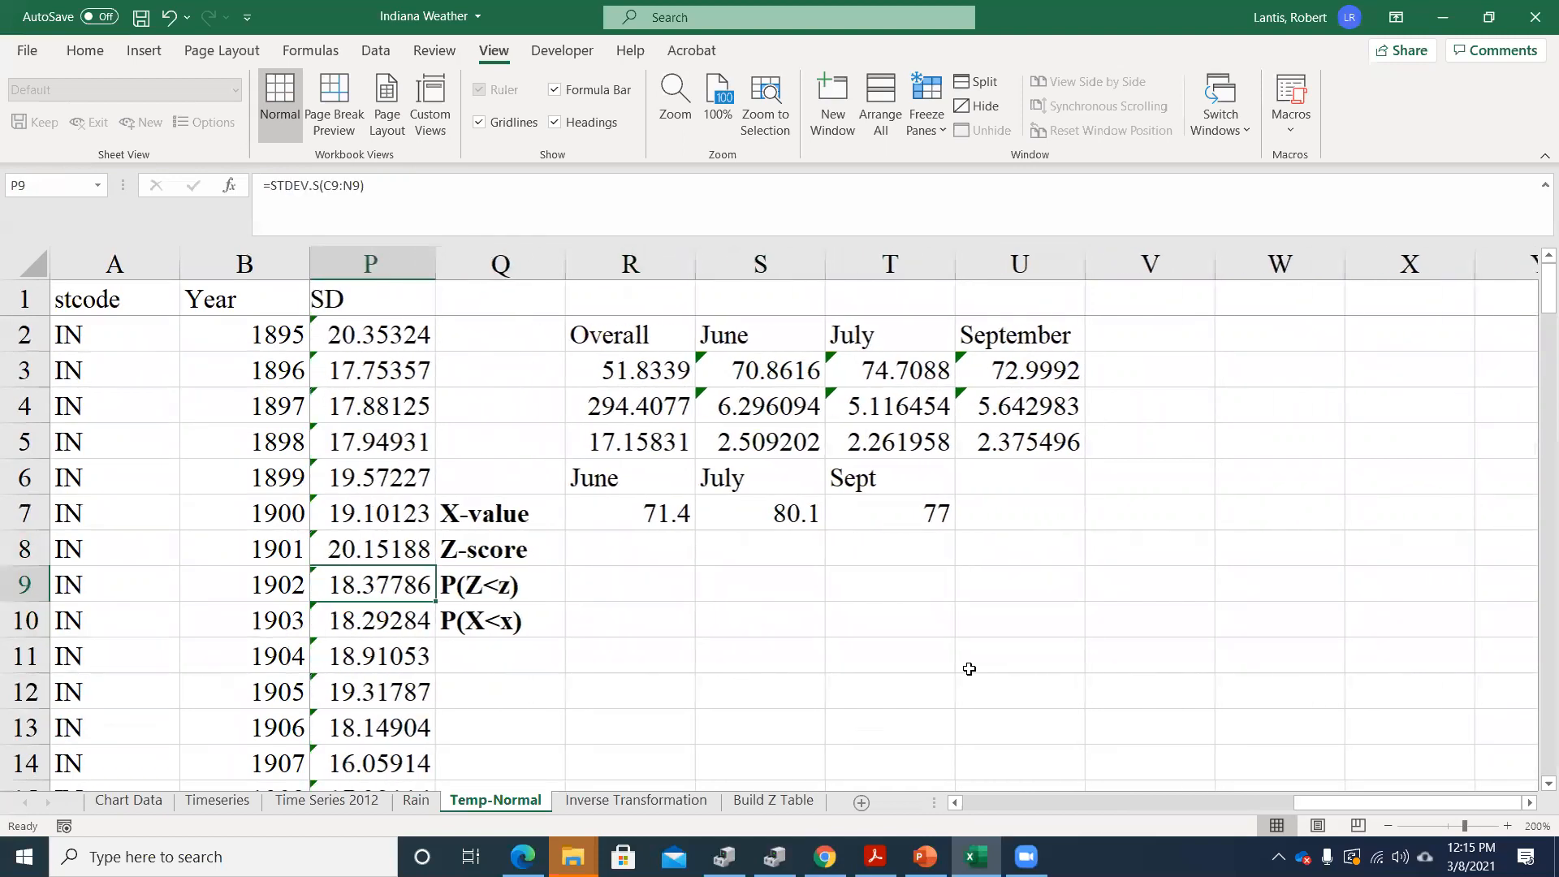
pyautogui.click(499, 580)
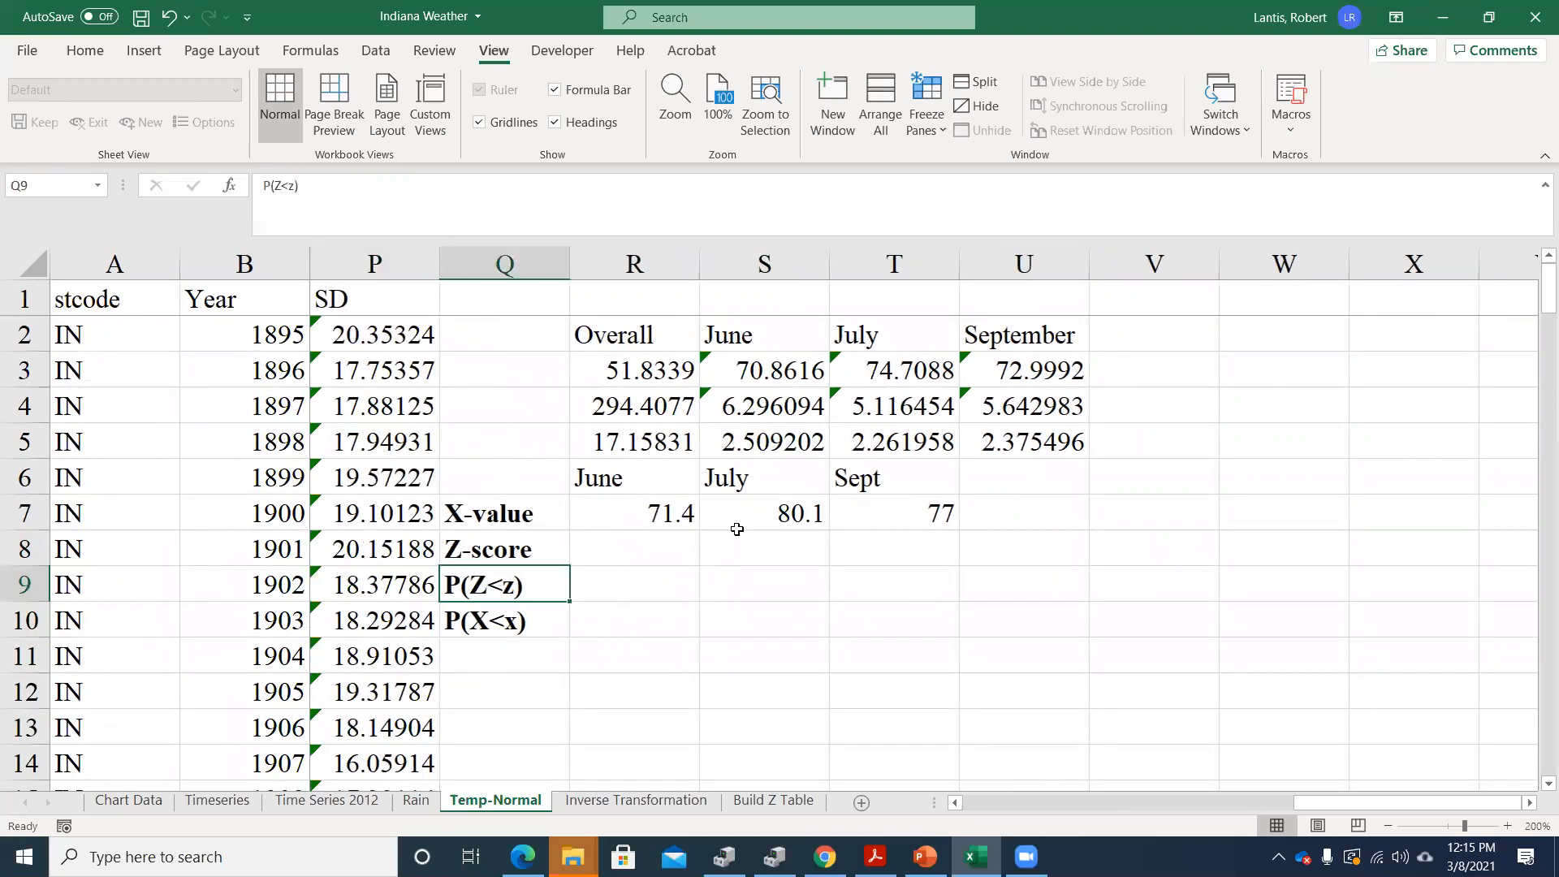
pyautogui.hotkey('ctrl', 'z')
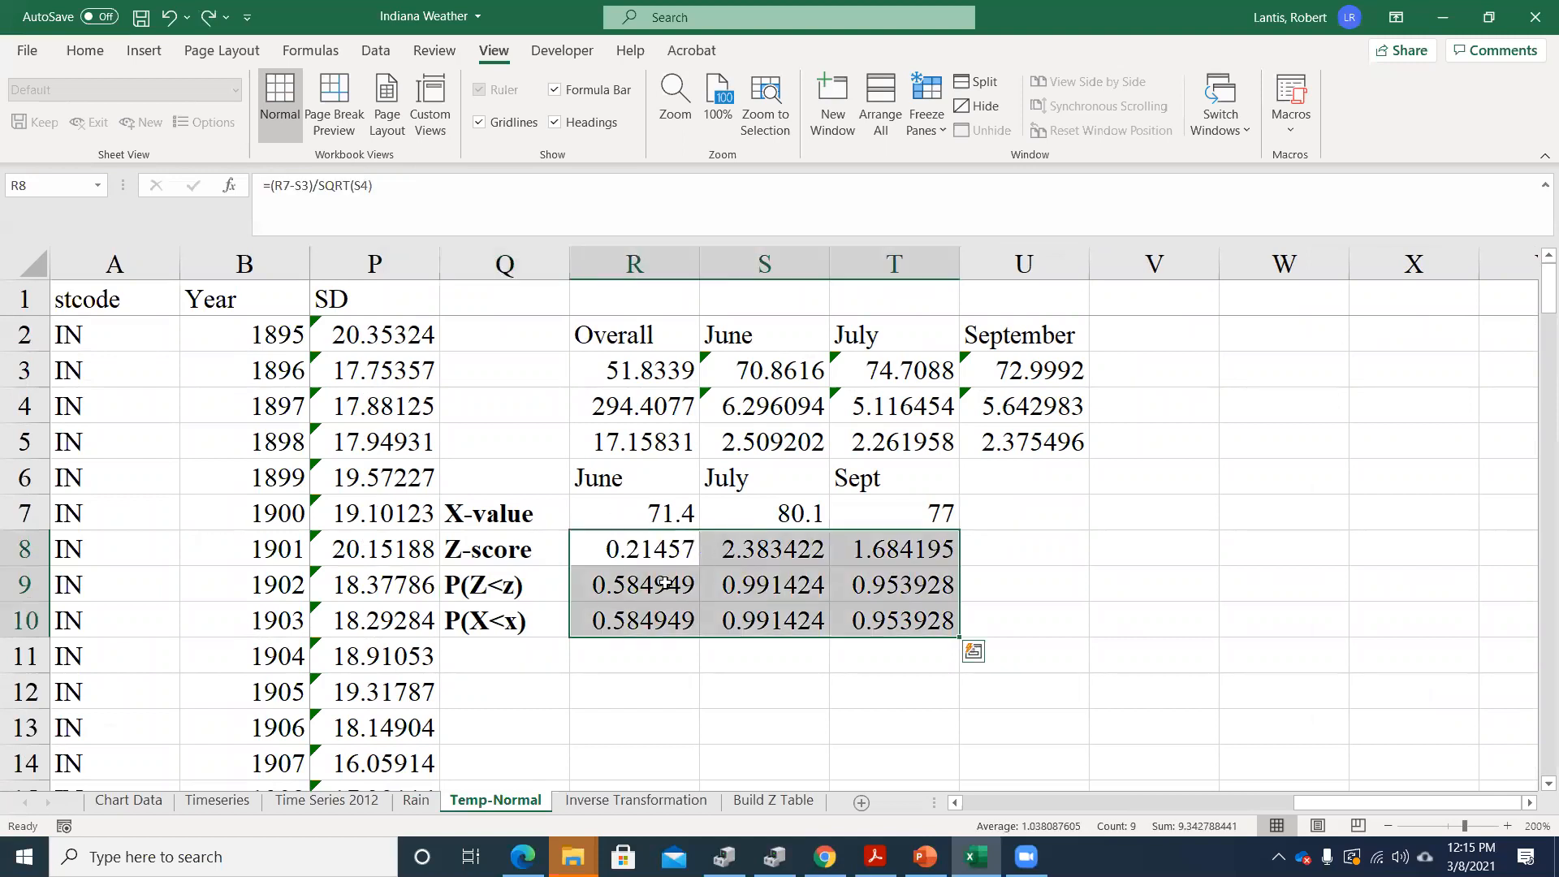
# Examine the June temperature Z-score formula in R8 without editing it
pyautogui.click(687, 553)
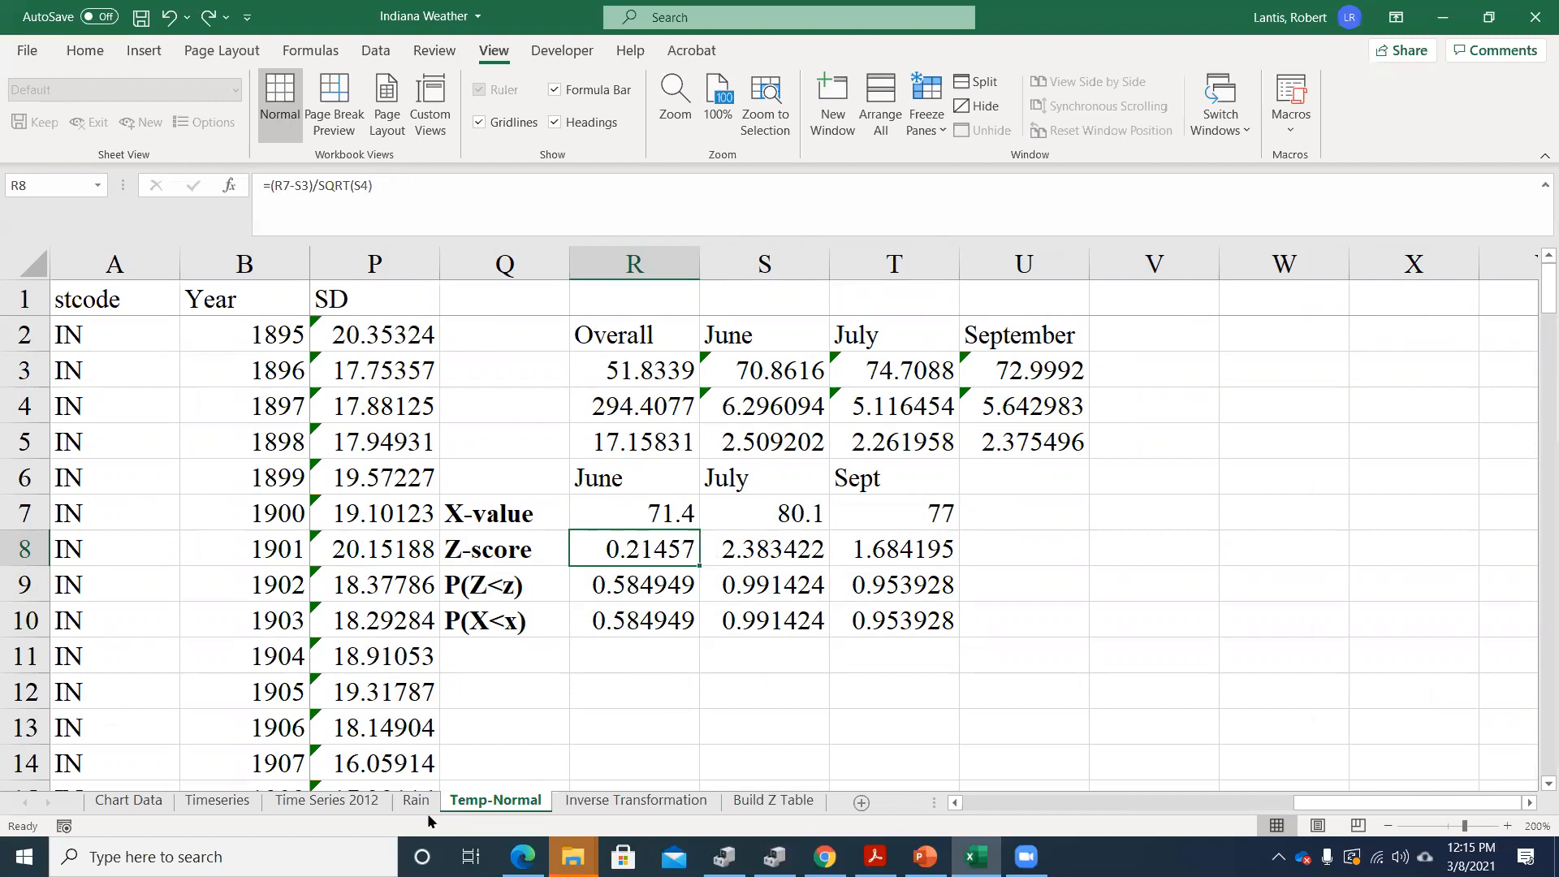
pyautogui.doubleClick(619, 550)
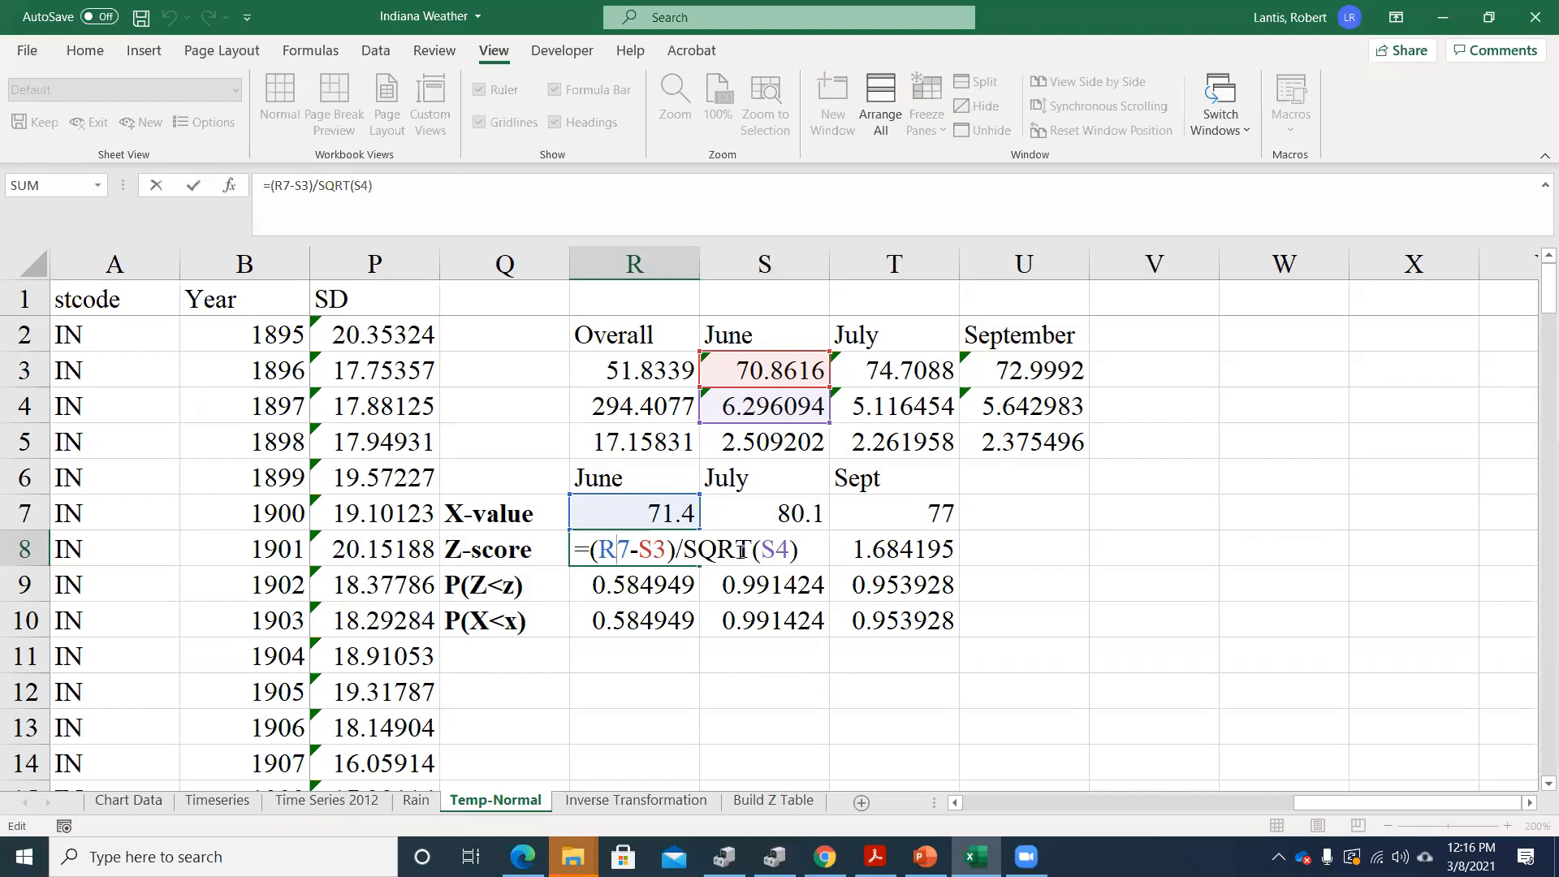
pyautogui.press('Return')
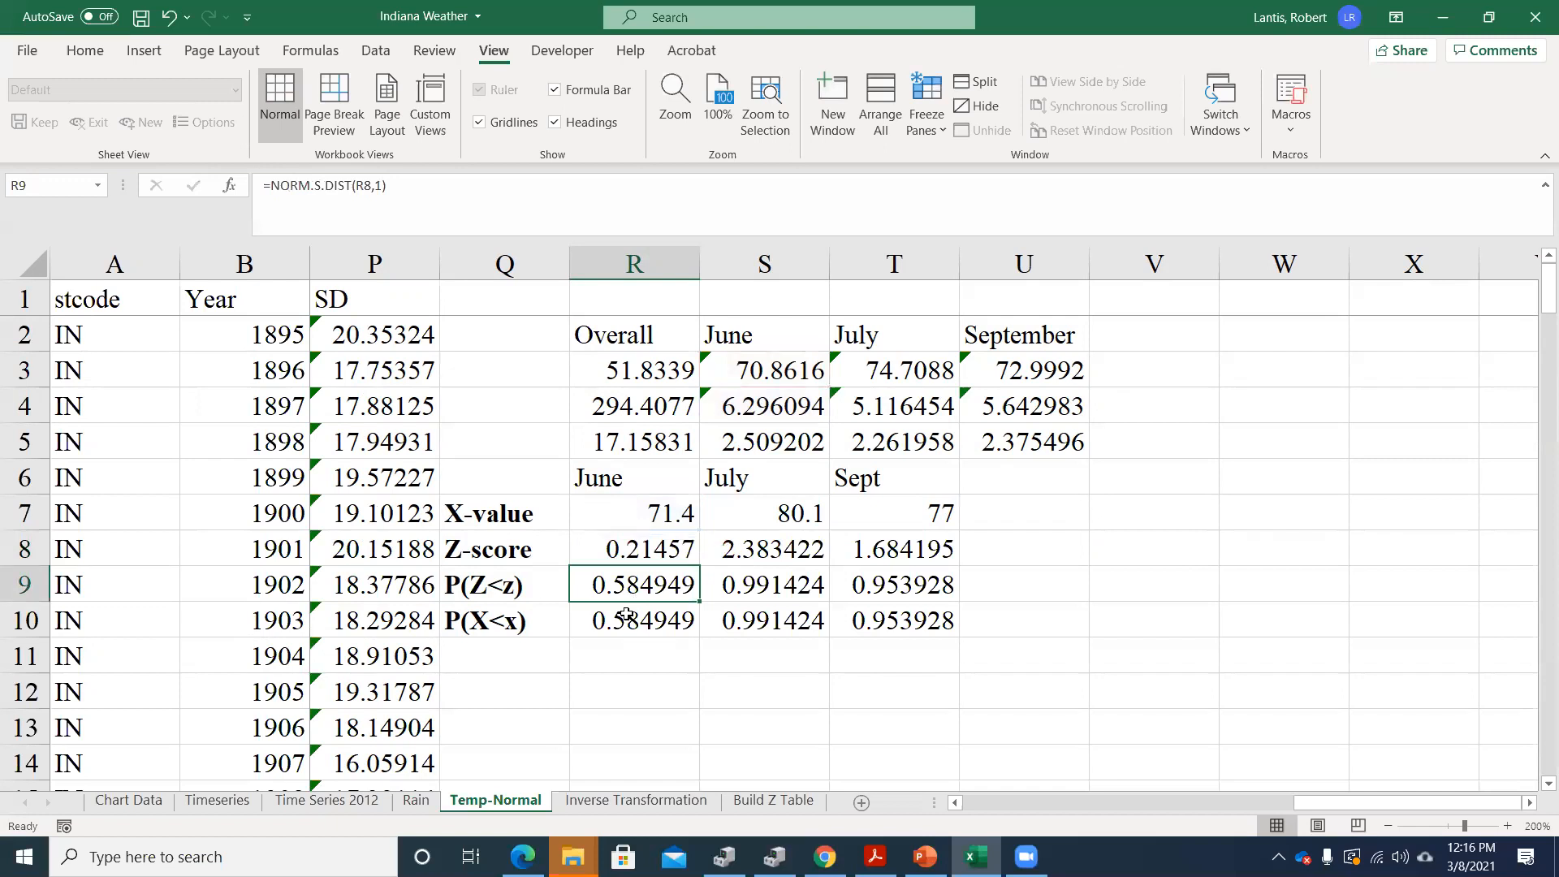
# Examine the June P(Z<z) and P(X<x) formulas in R9 and R10 without editing them
pyautogui.doubleClick(631, 586)
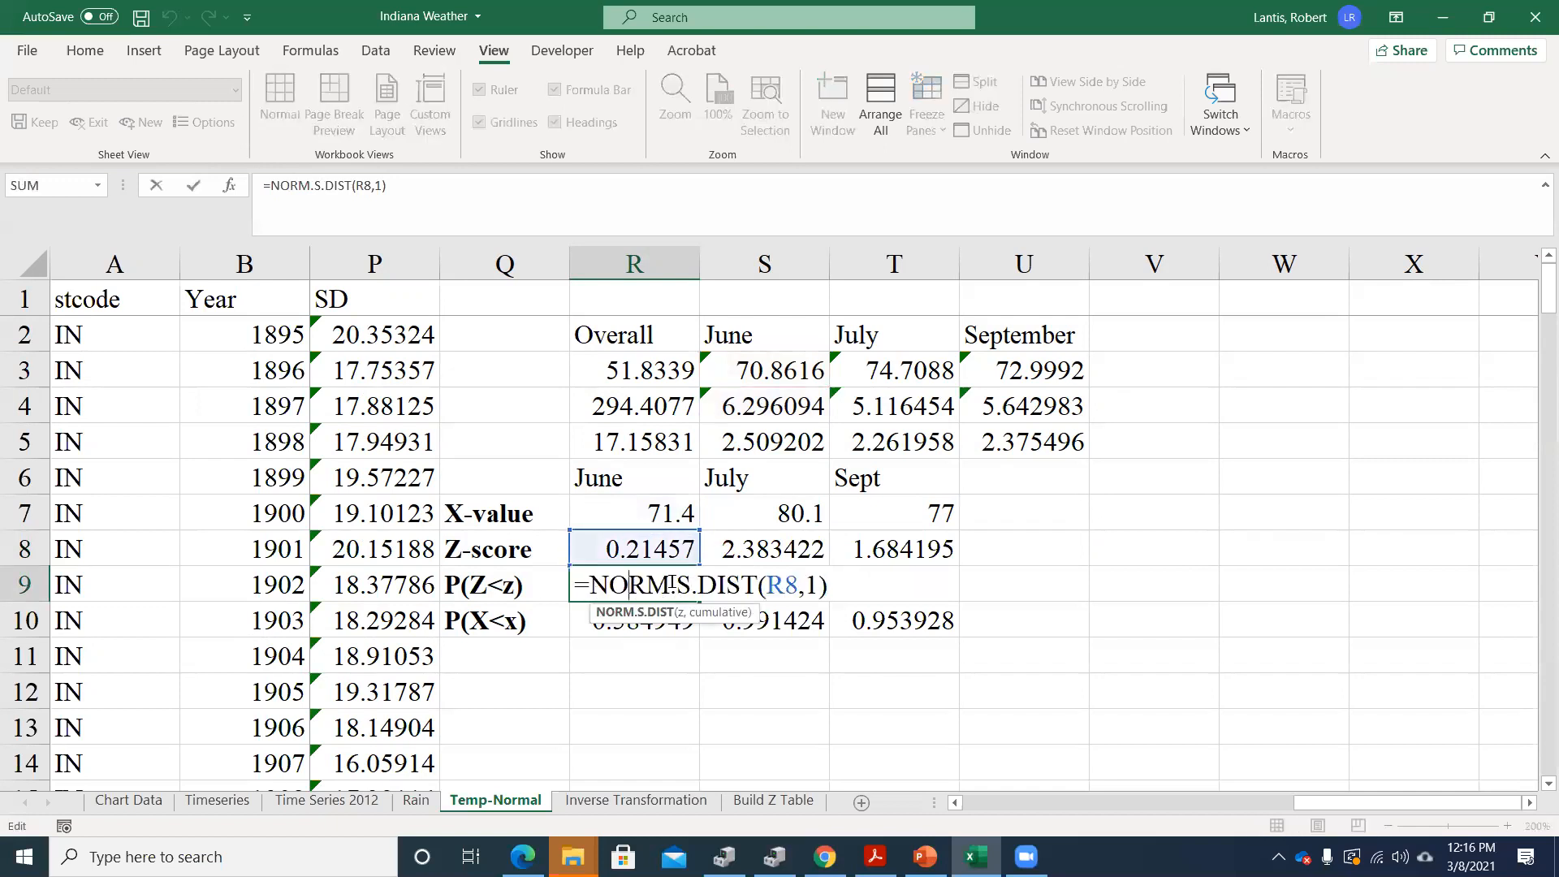
pyautogui.press('Return')
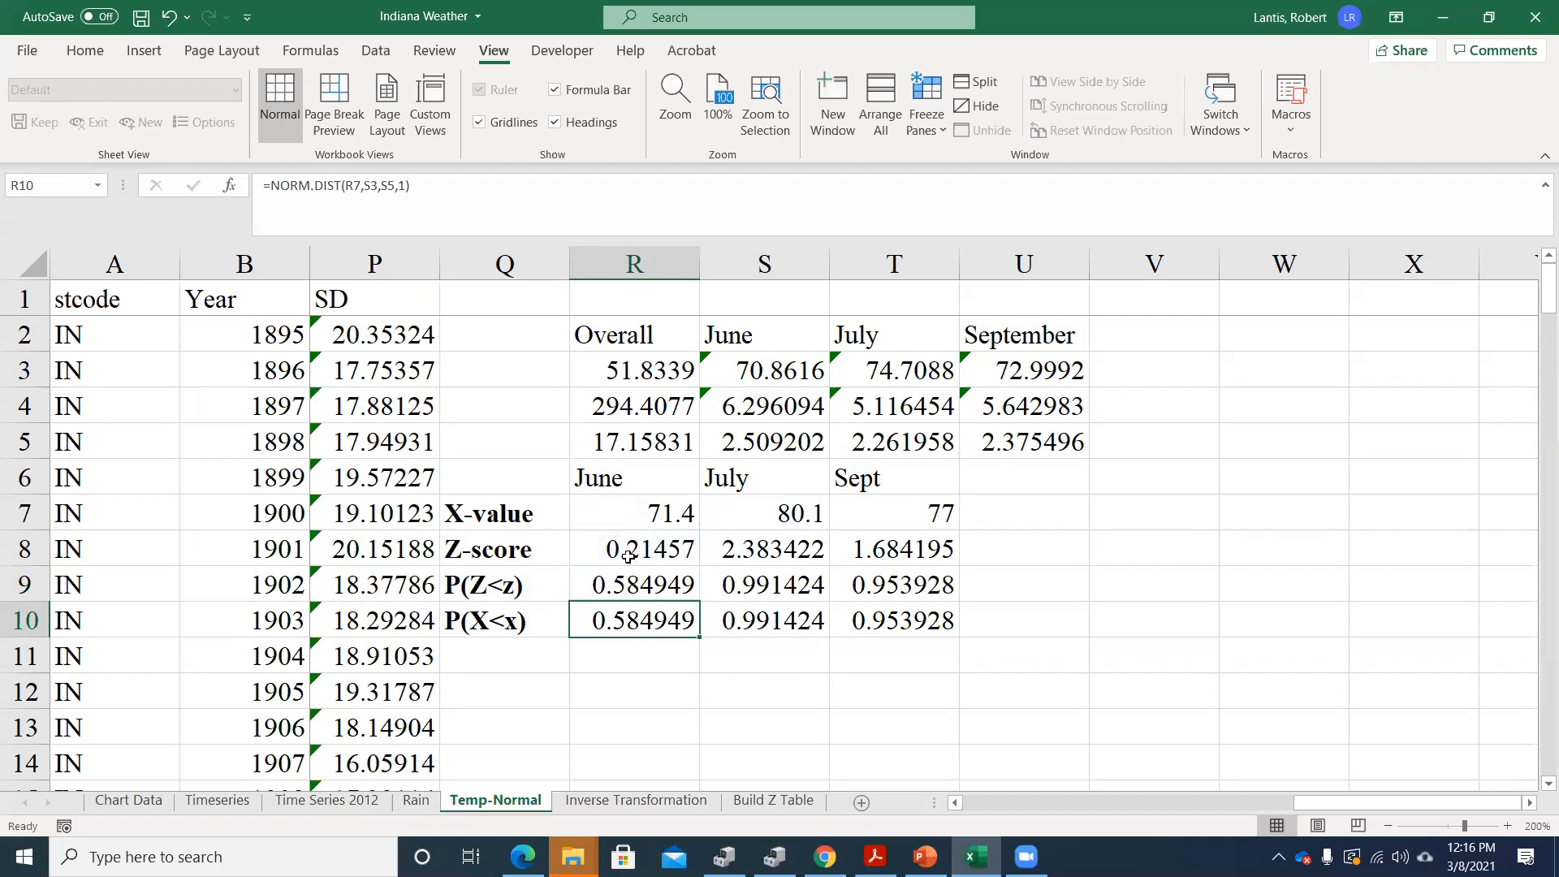
pyautogui.doubleClick(632, 620)
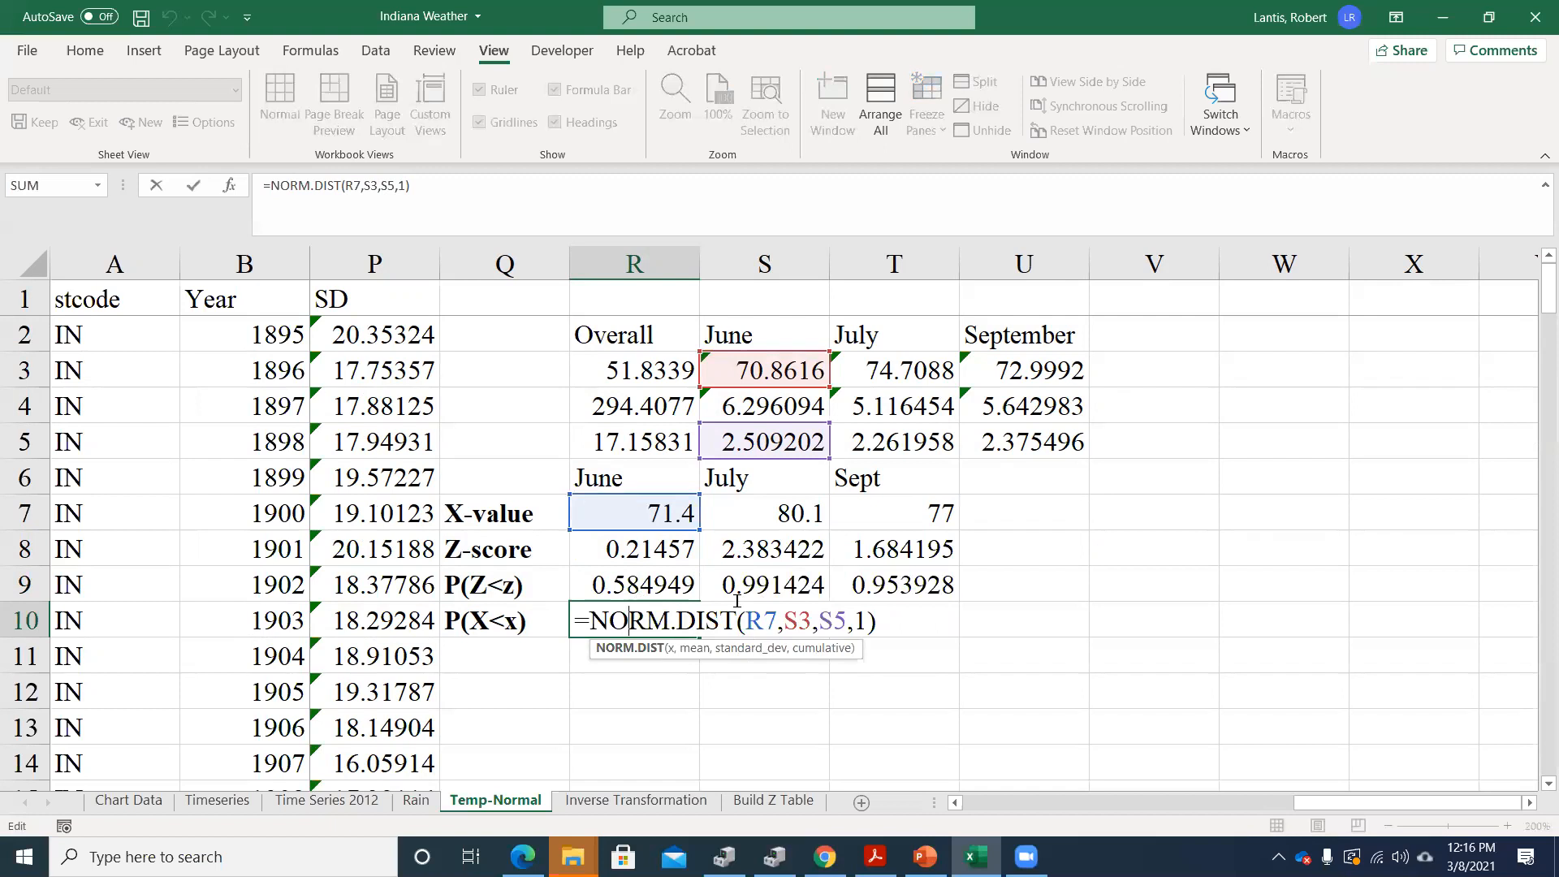
pyautogui.press('Return')
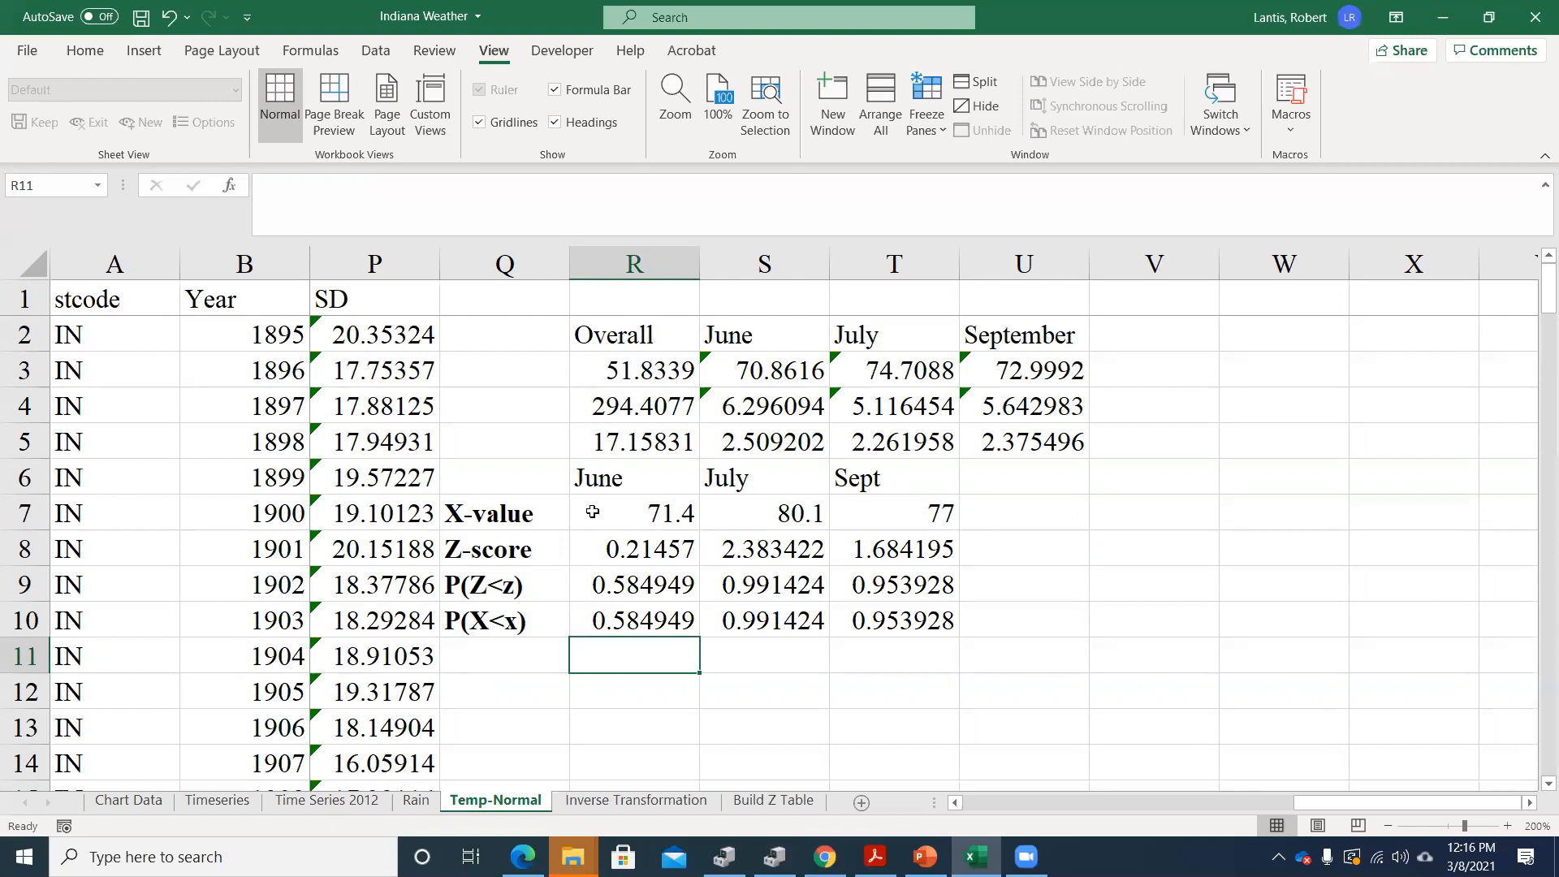
# Add the row labels P(Z>z) in Q11 and P(X>x) in Q12
pyautogui.click(516, 651)
pyautogui.write('P(')
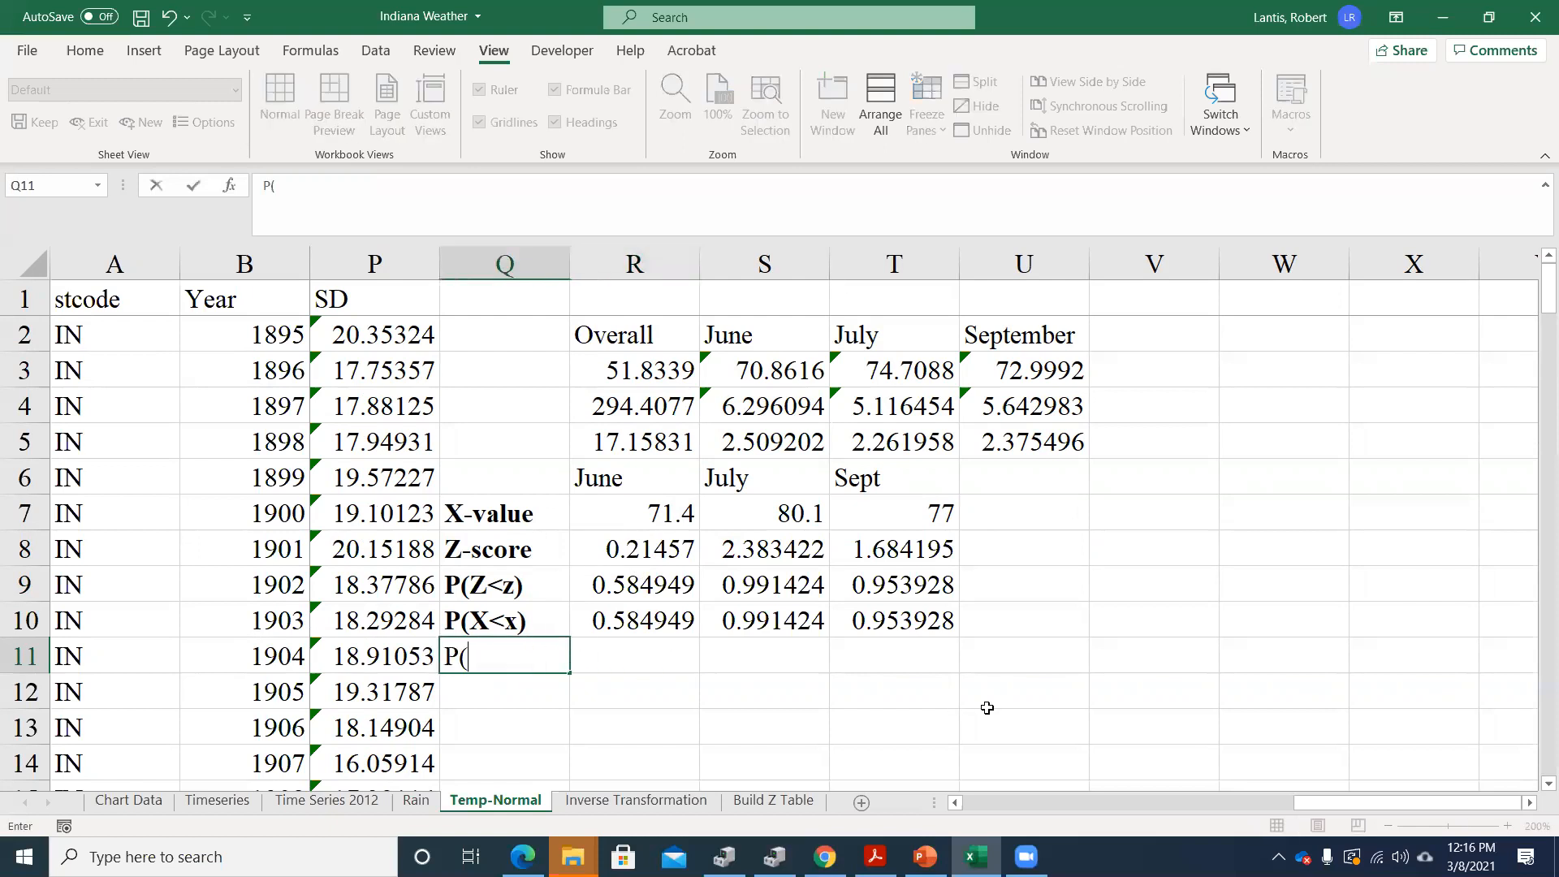
pyautogui.write('Z>z)')
pyautogui.press('Return')
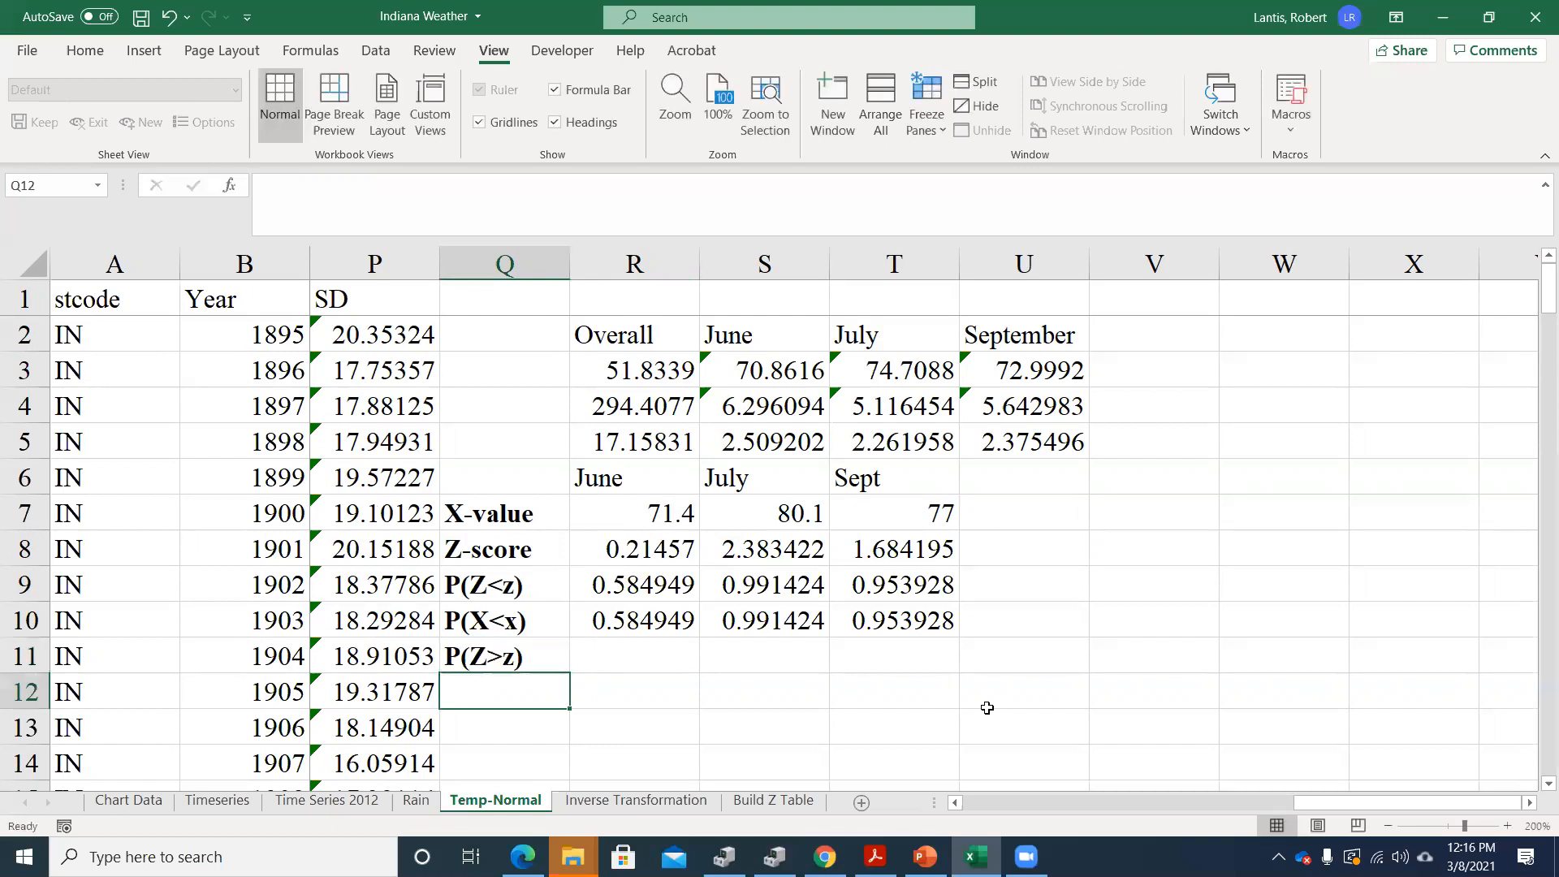
pyautogui.write('P(X>x)')
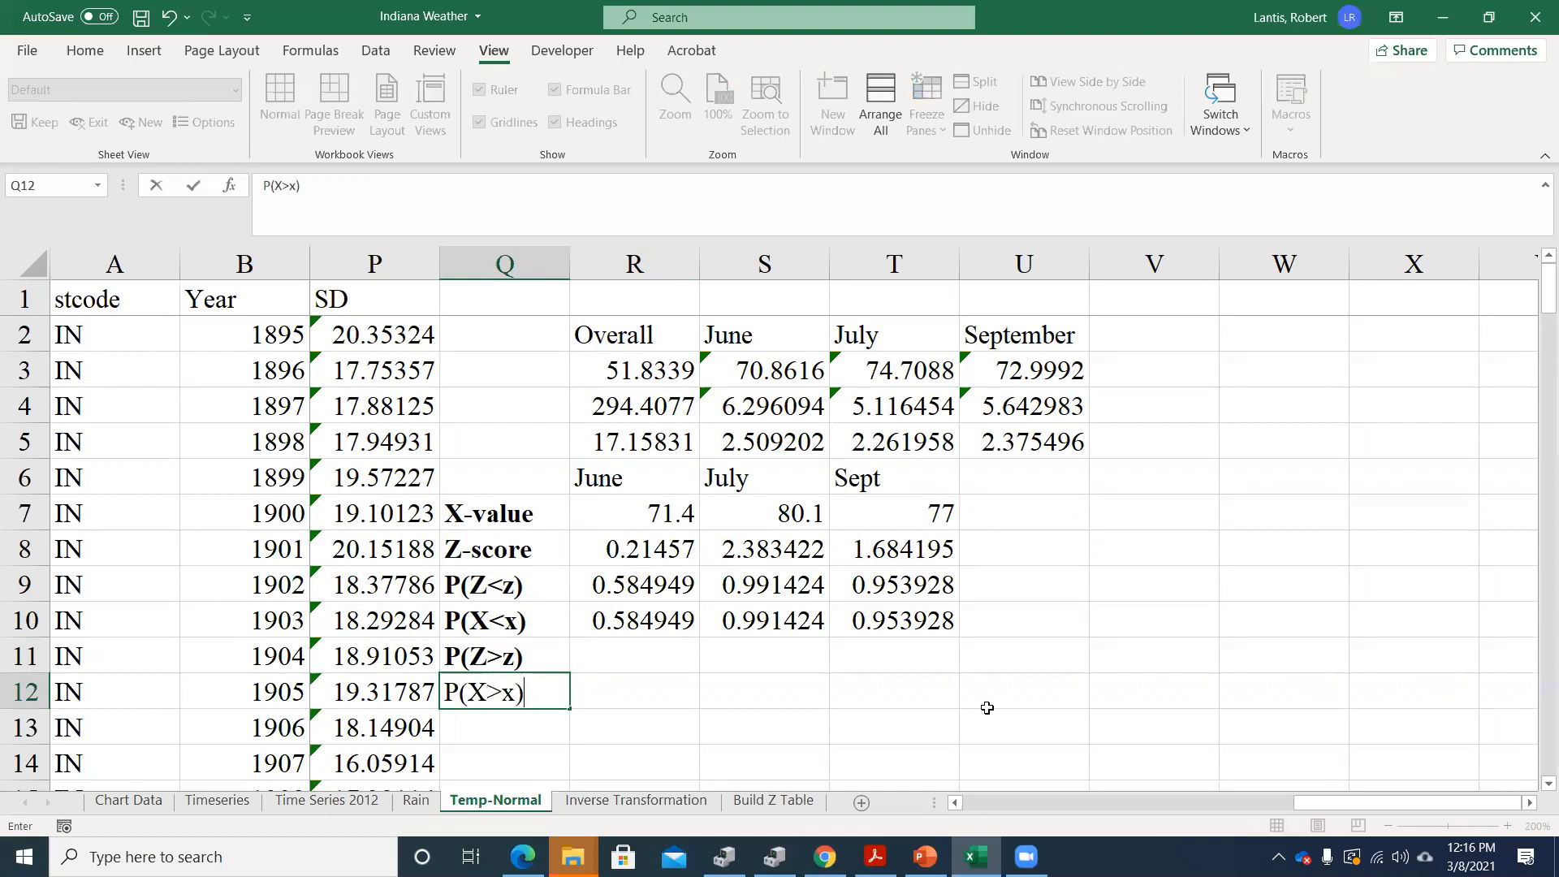
pyautogui.press('Return')
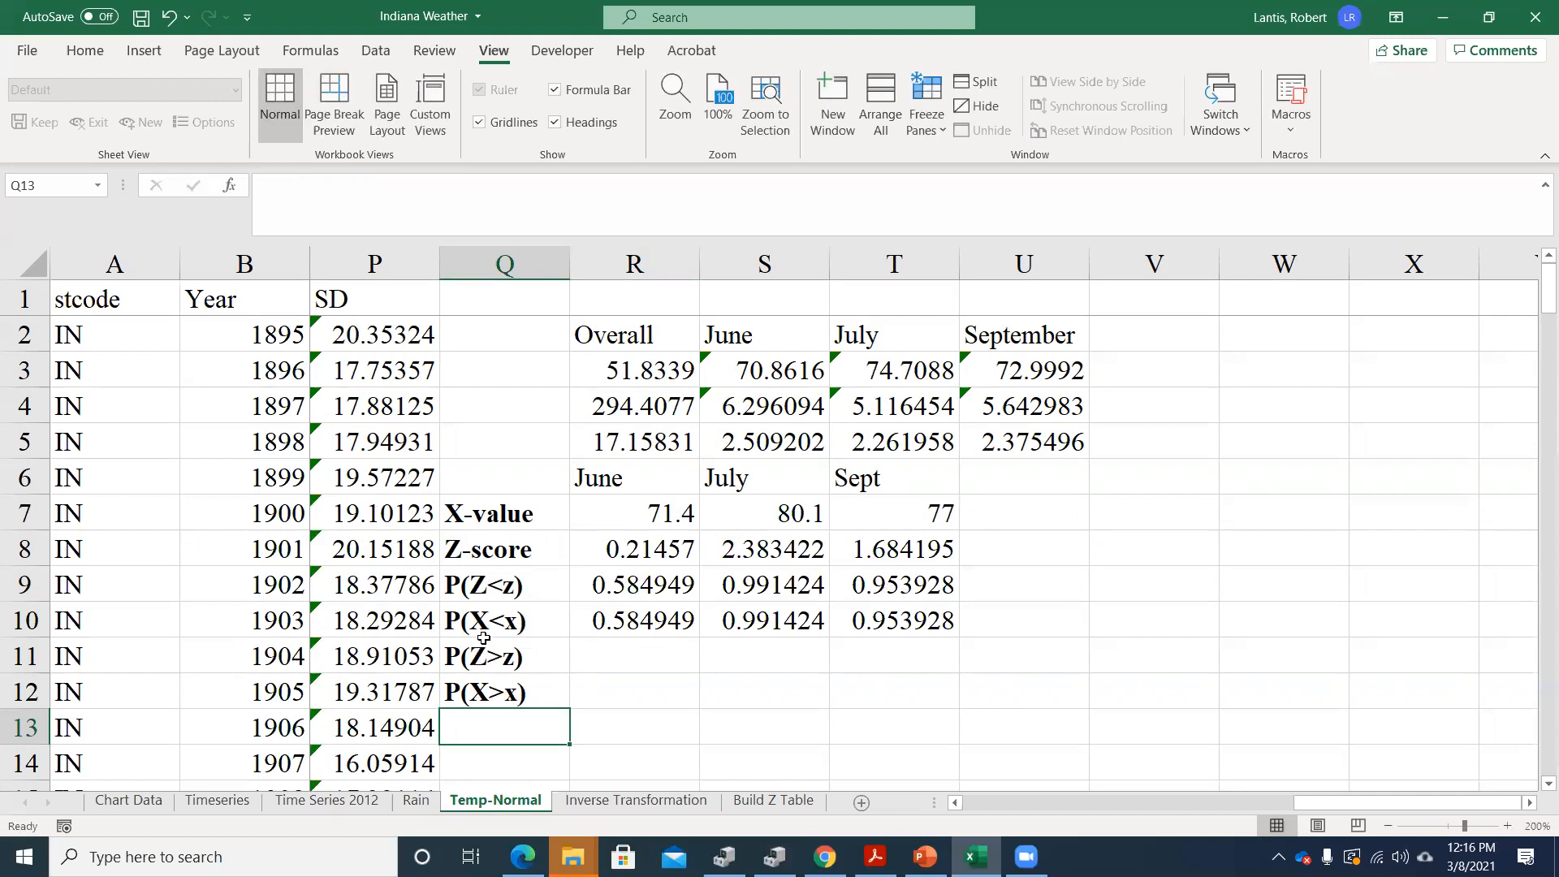
# Review the R9 formula and compute the June P(Z>z) in R11 as its complement with =1-R9
pyautogui.doubleClick(598, 578)
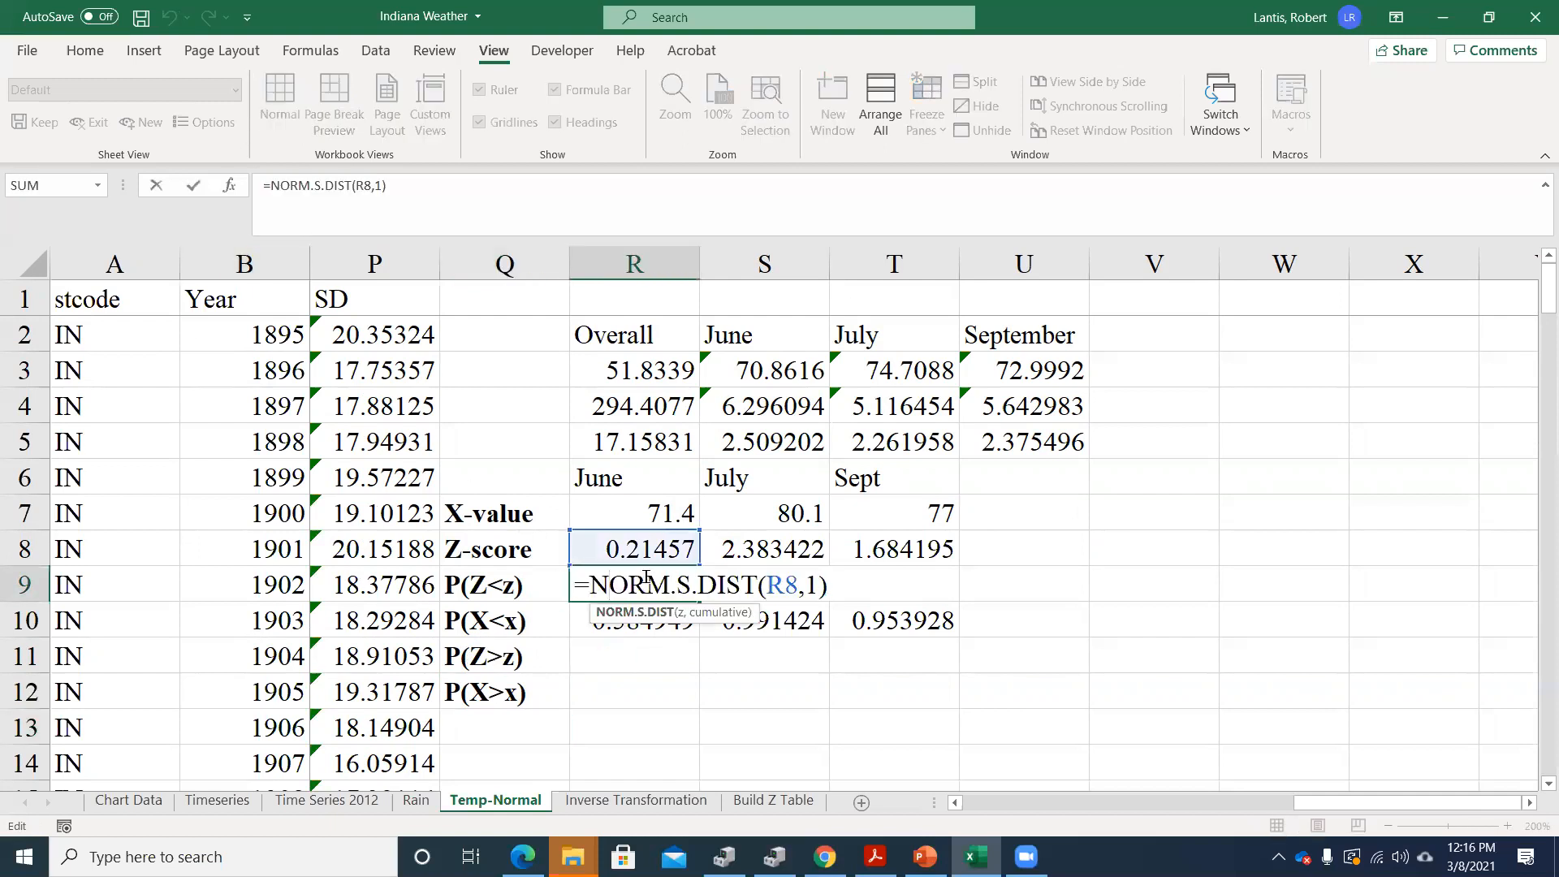
pyautogui.press('Return')
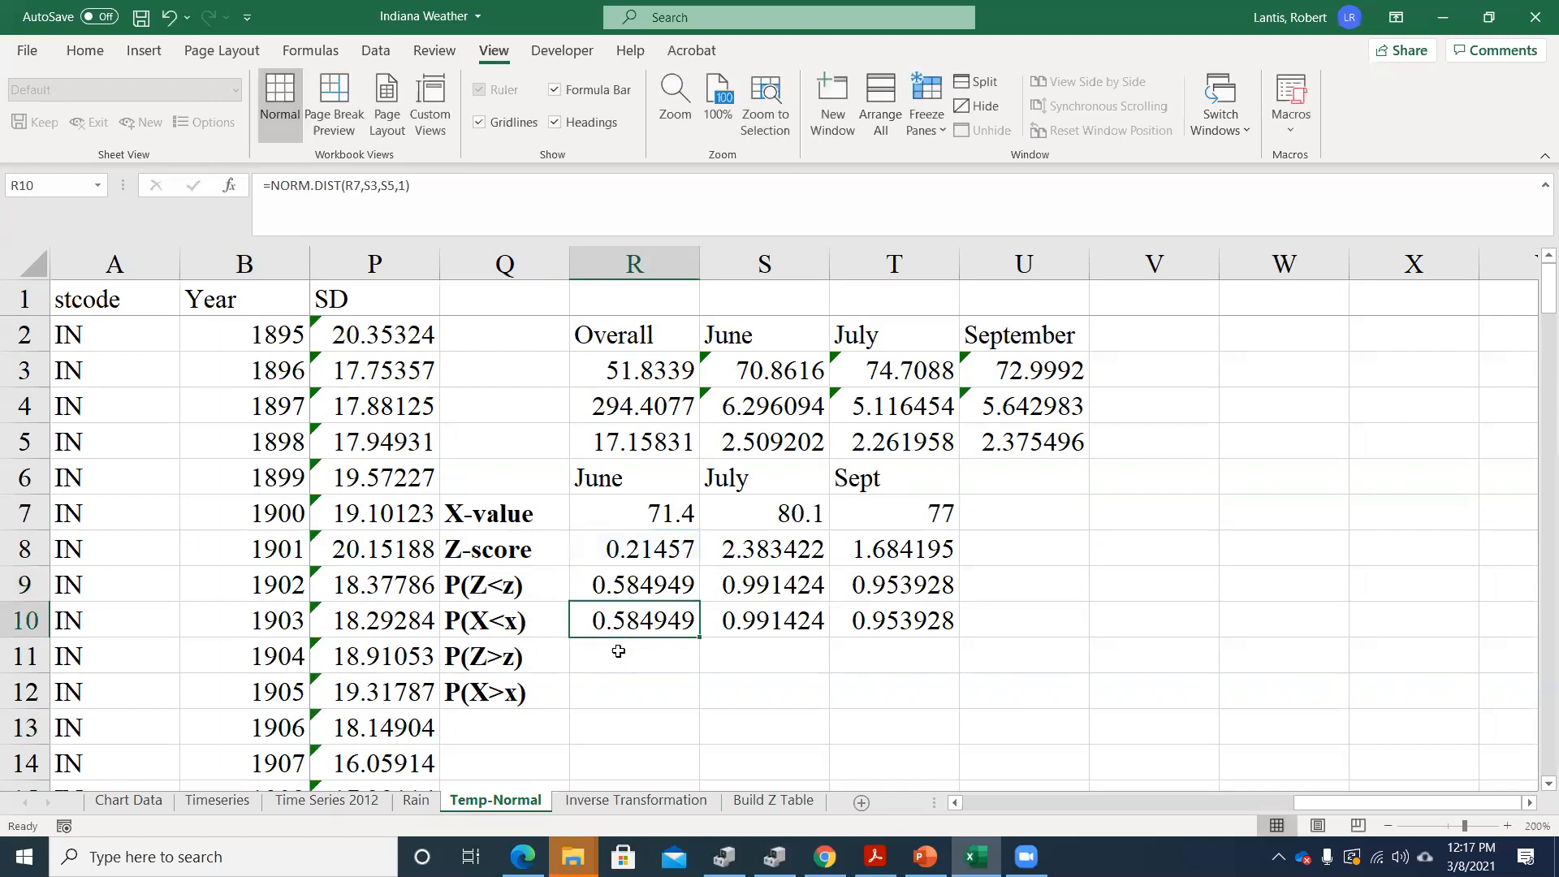
pyautogui.press('Return')
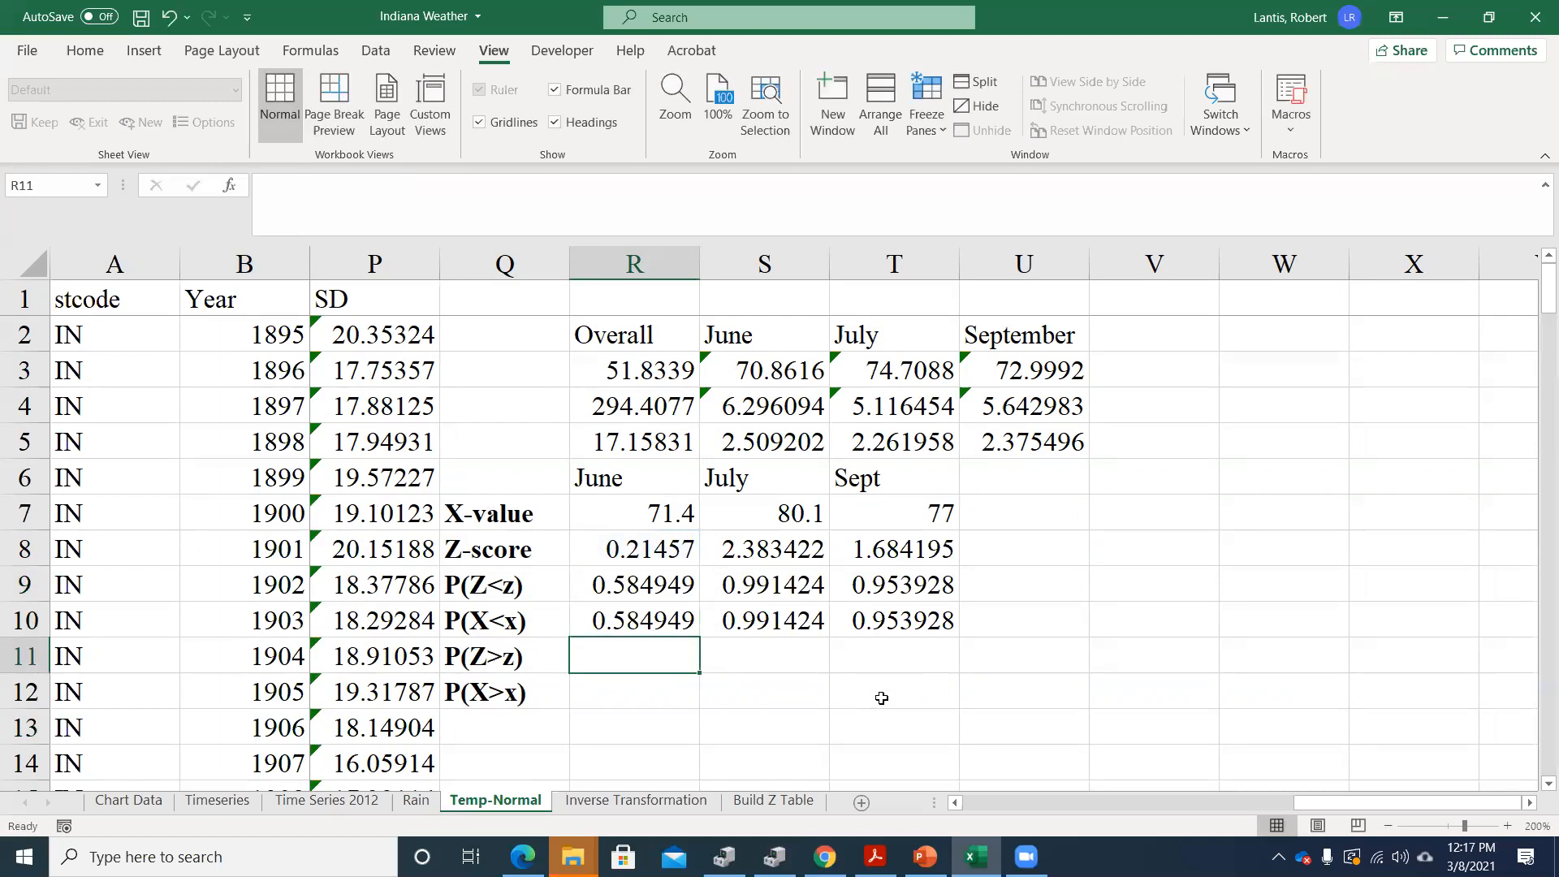
pyautogui.write('=1-')
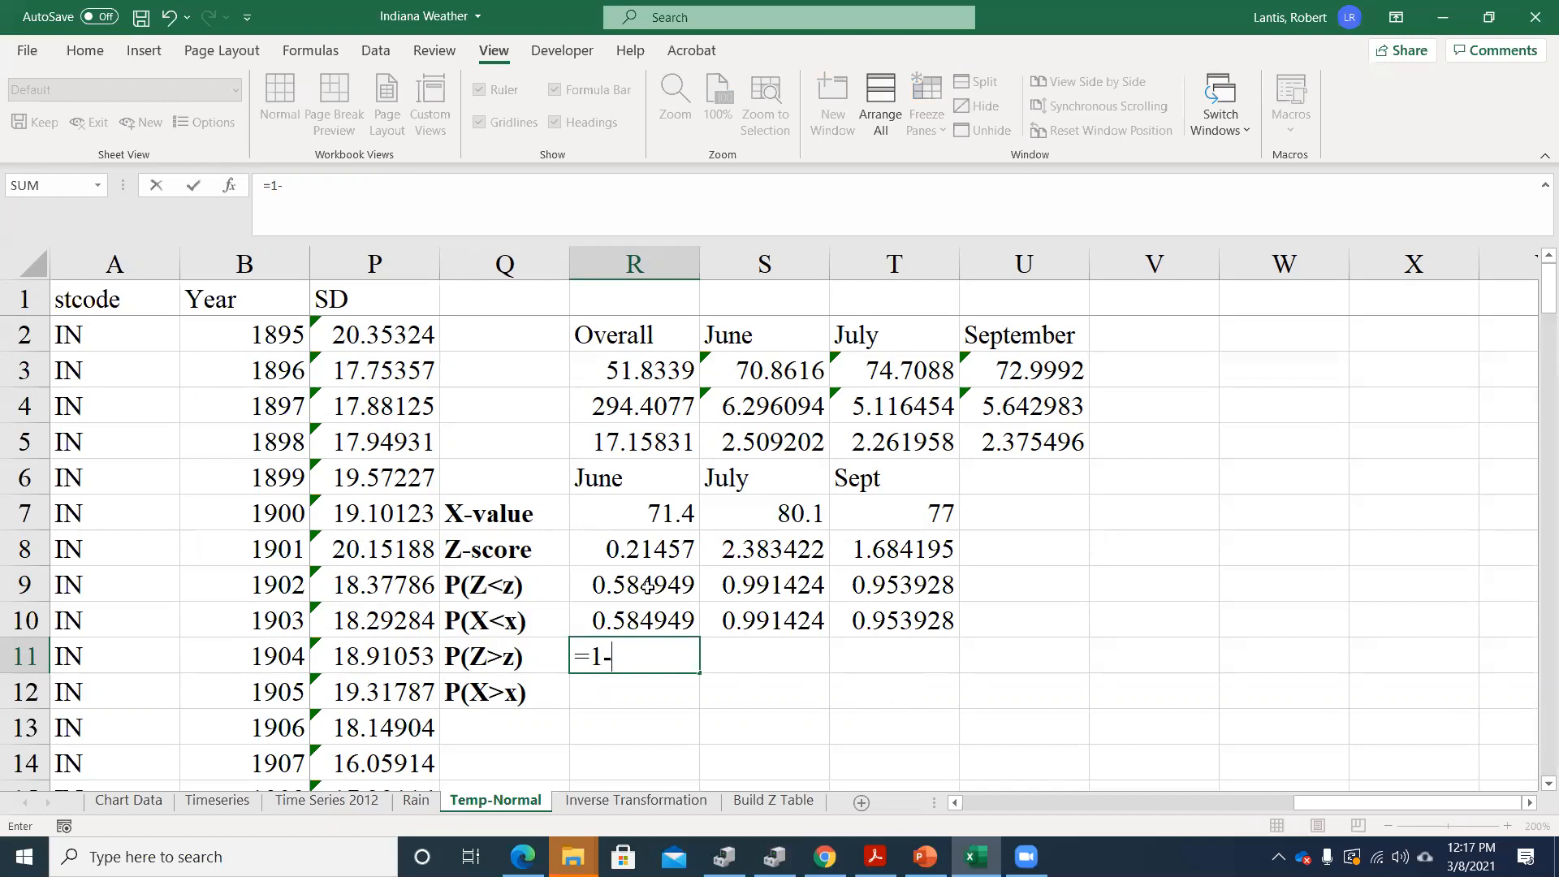
pyautogui.click(647, 588)
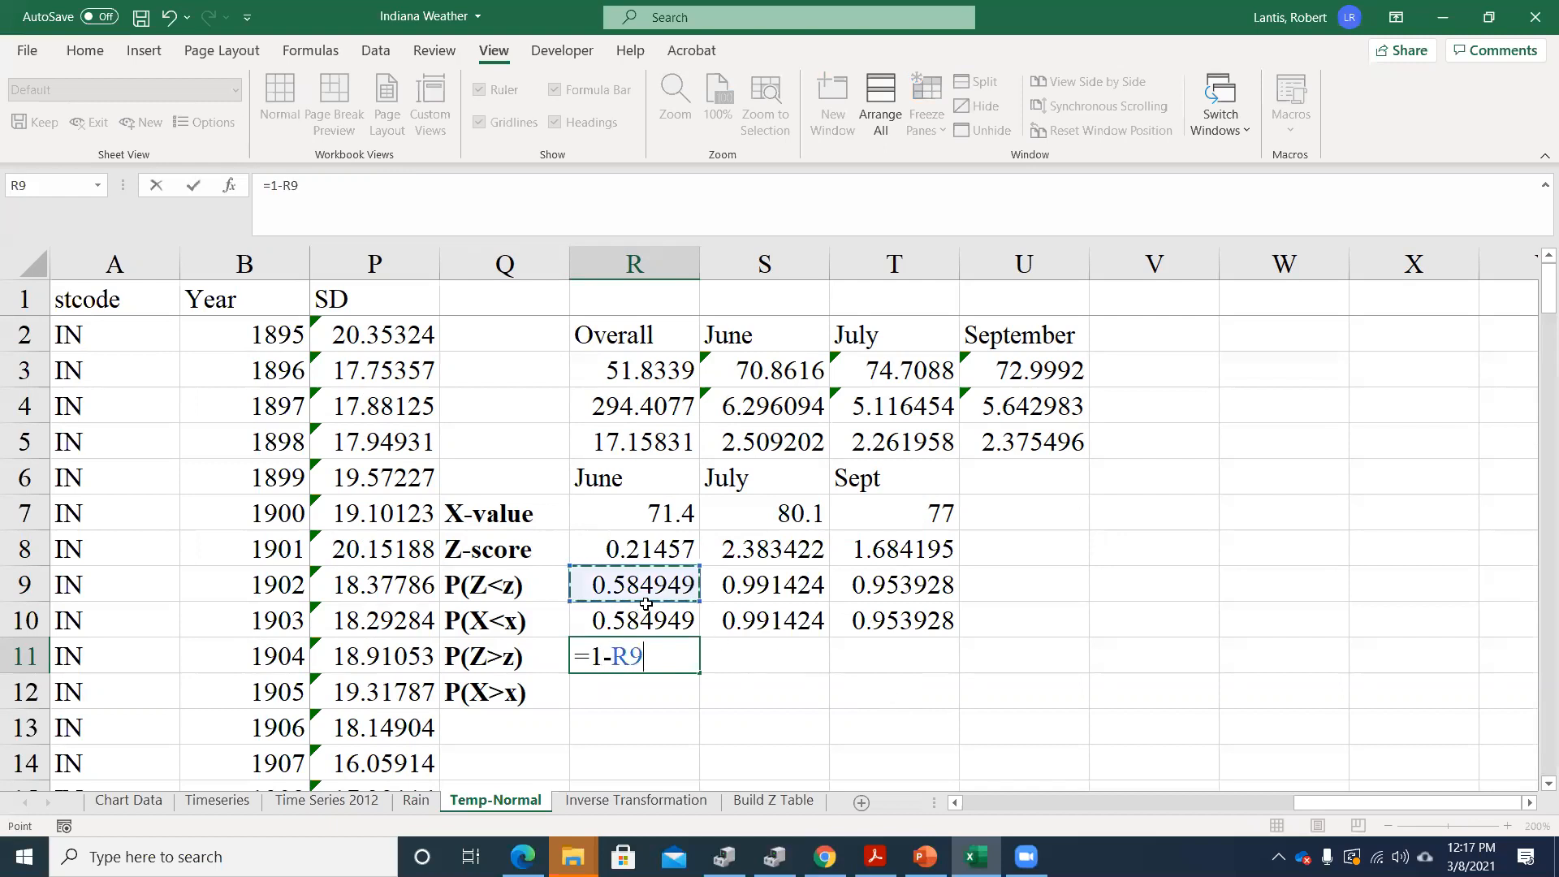
pyautogui.press('Return')
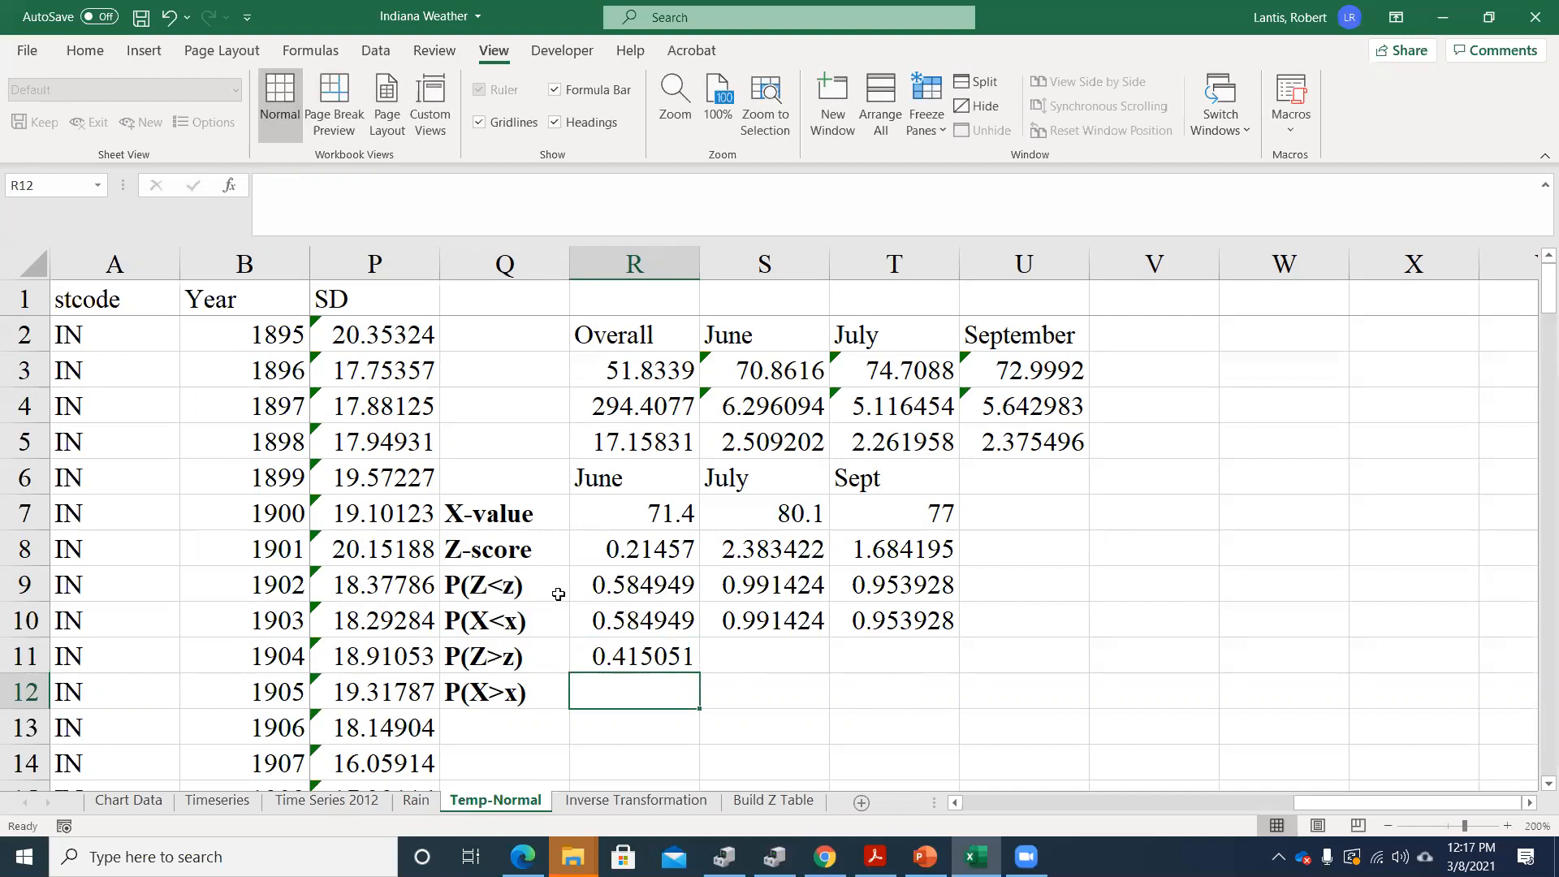
# Rewrite the June P(Z>z) formula in R11 as =1-NORM.S.DIST(R8,1), using the Z-score directly
pyautogui.doubleClick(632, 656)
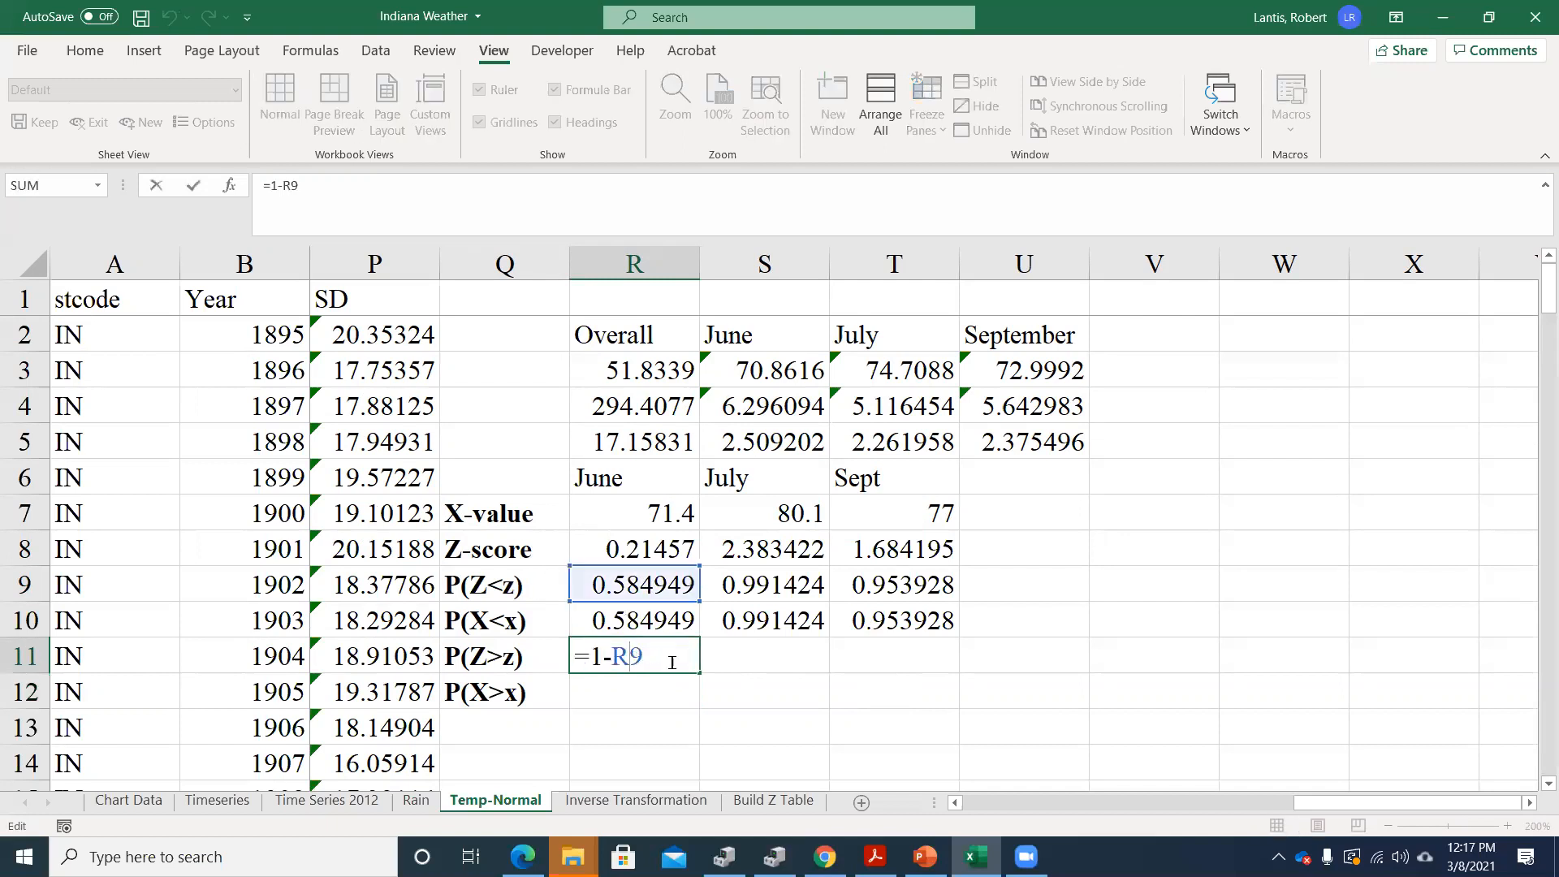
pyautogui.press('BackSpace')
pyautogui.press('BackSpace')
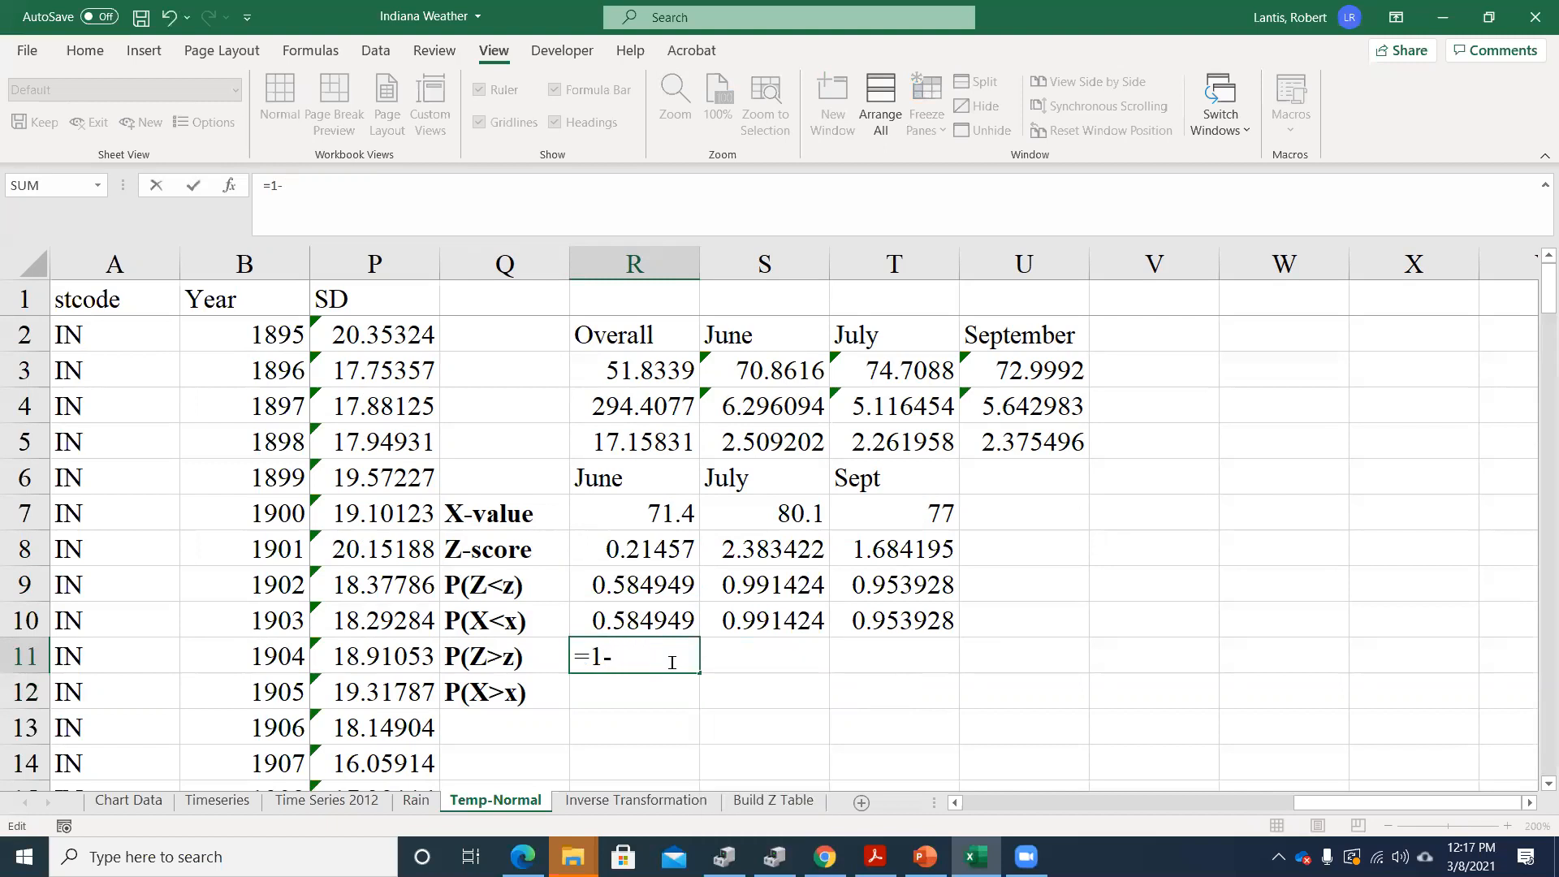
pyautogui.write('norm.s.dist')
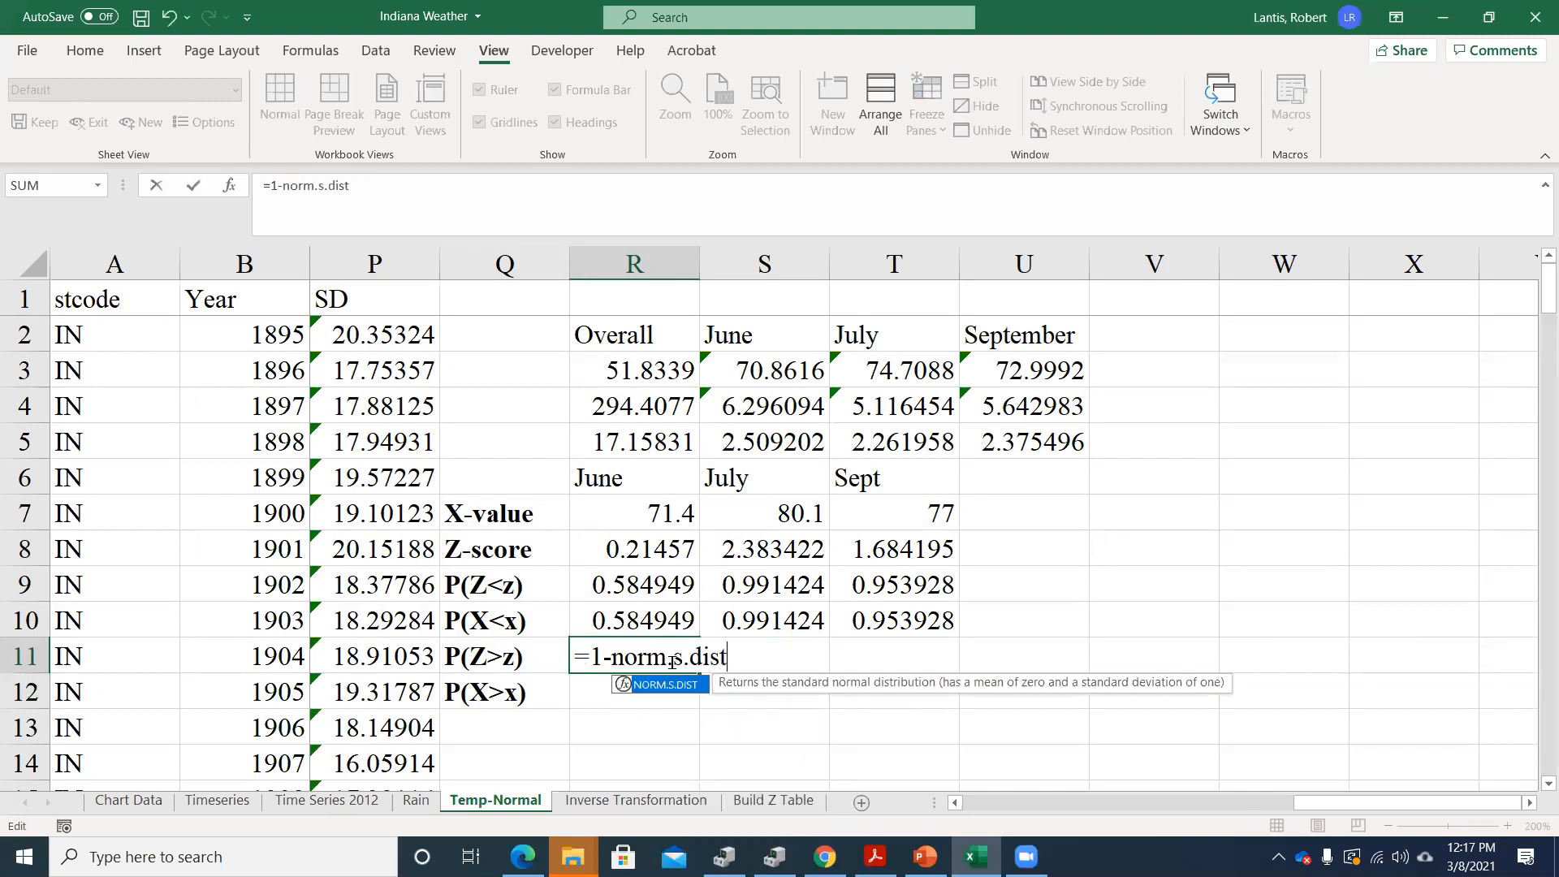
pyautogui.write('(')
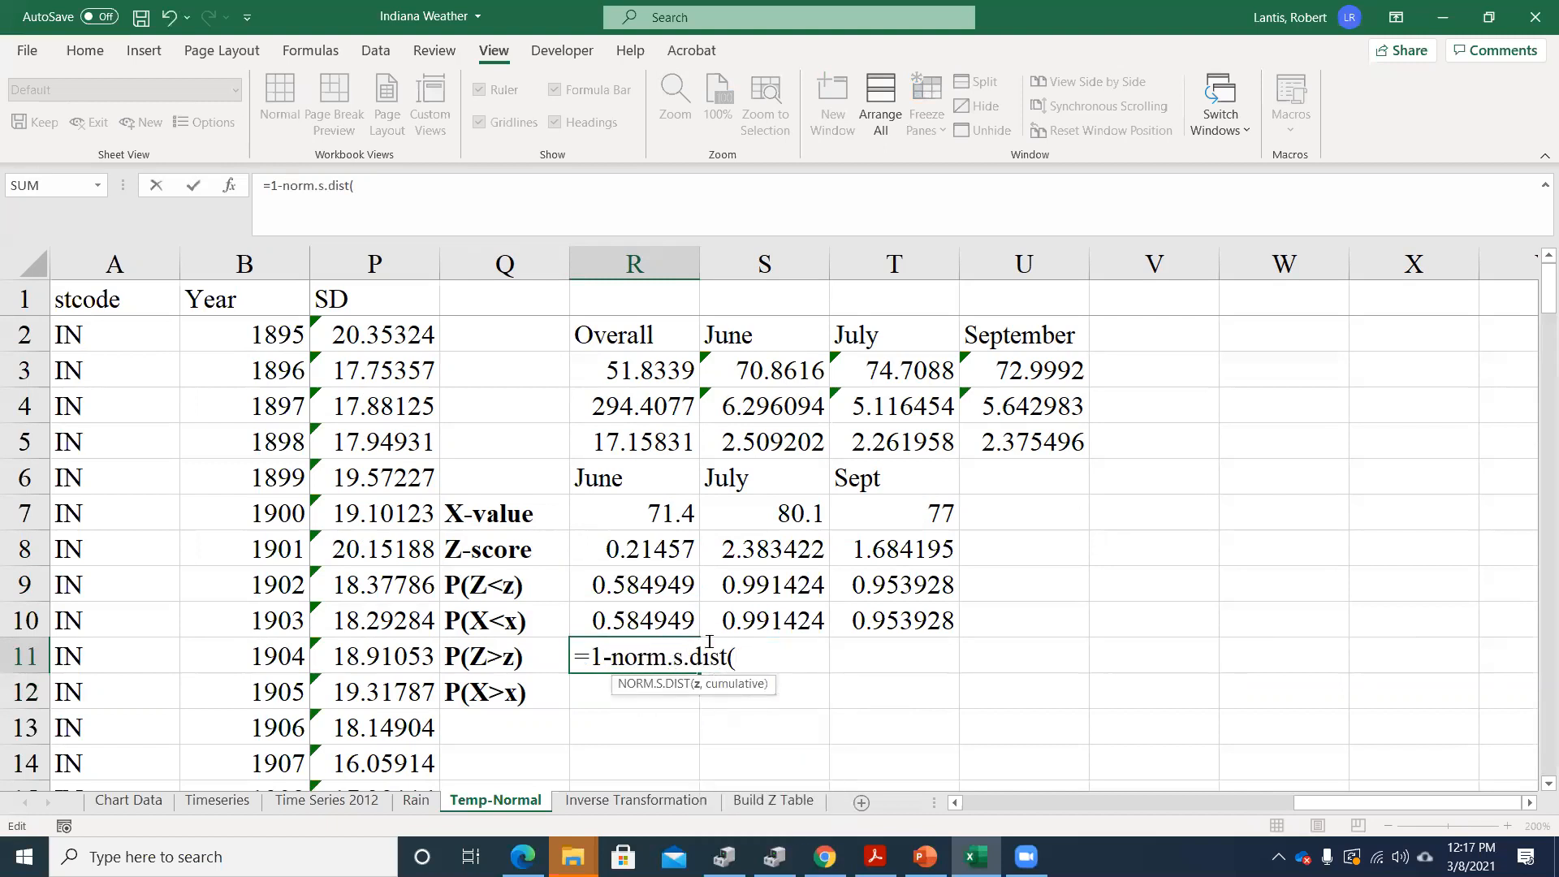
pyautogui.click(650, 549)
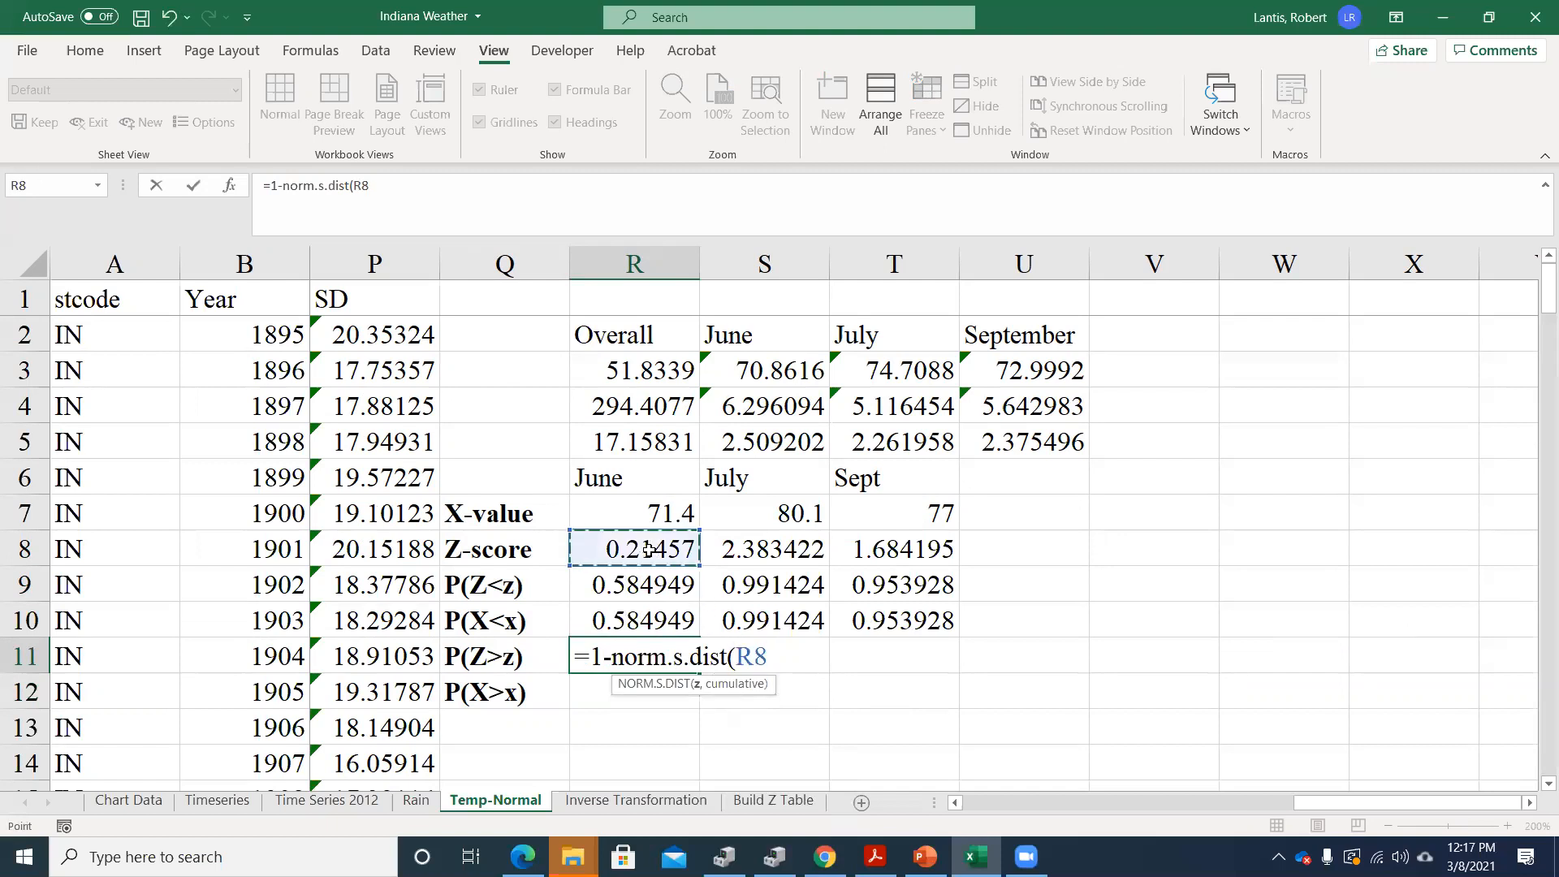
pyautogui.write(',1)')
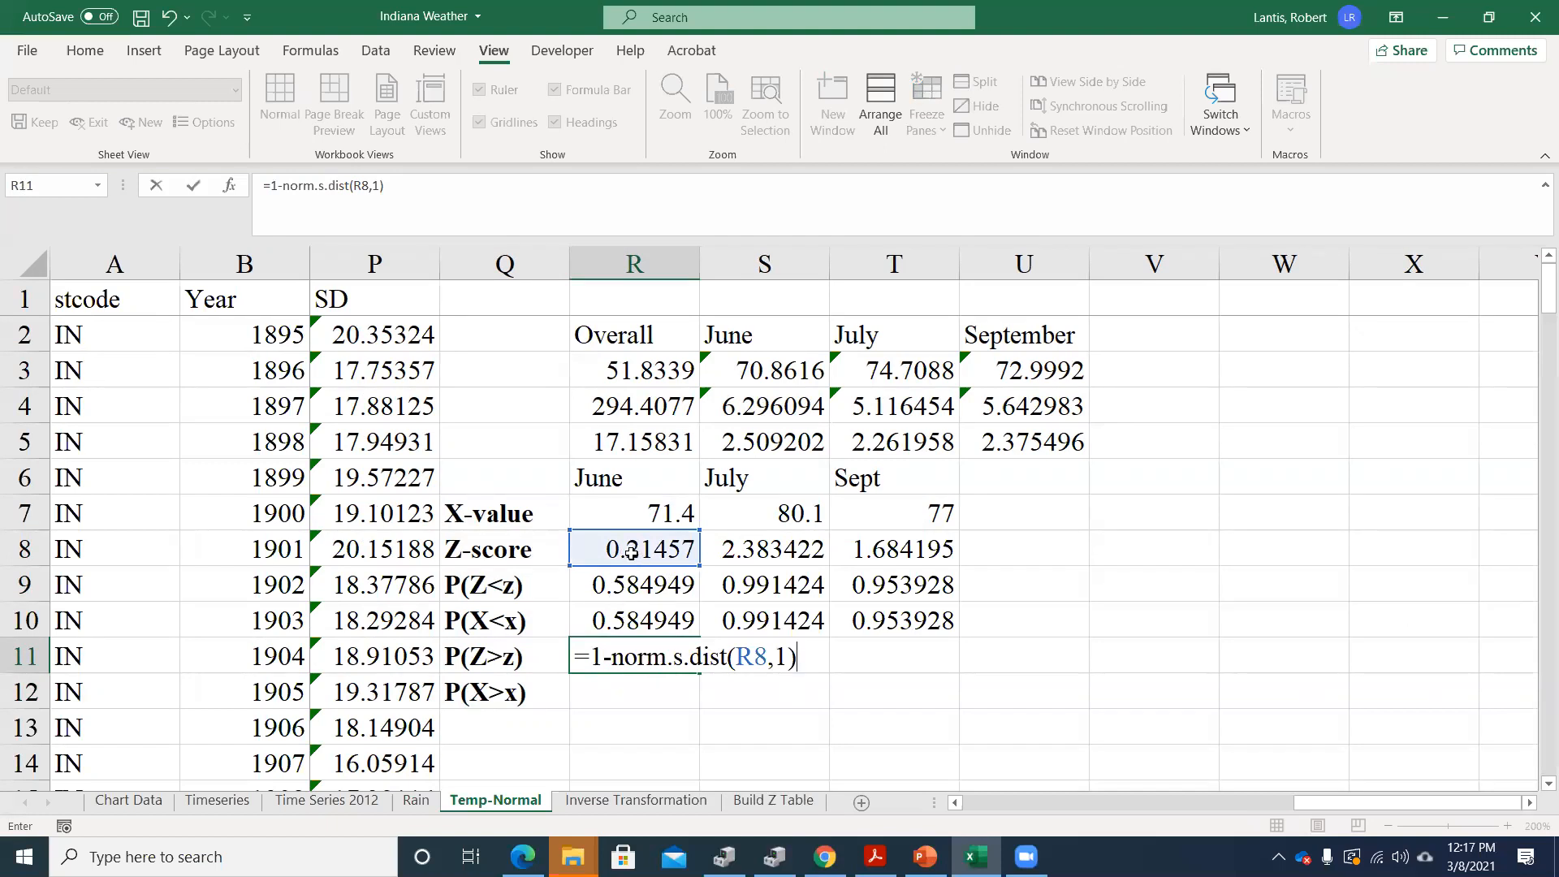
pyautogui.press('Return')
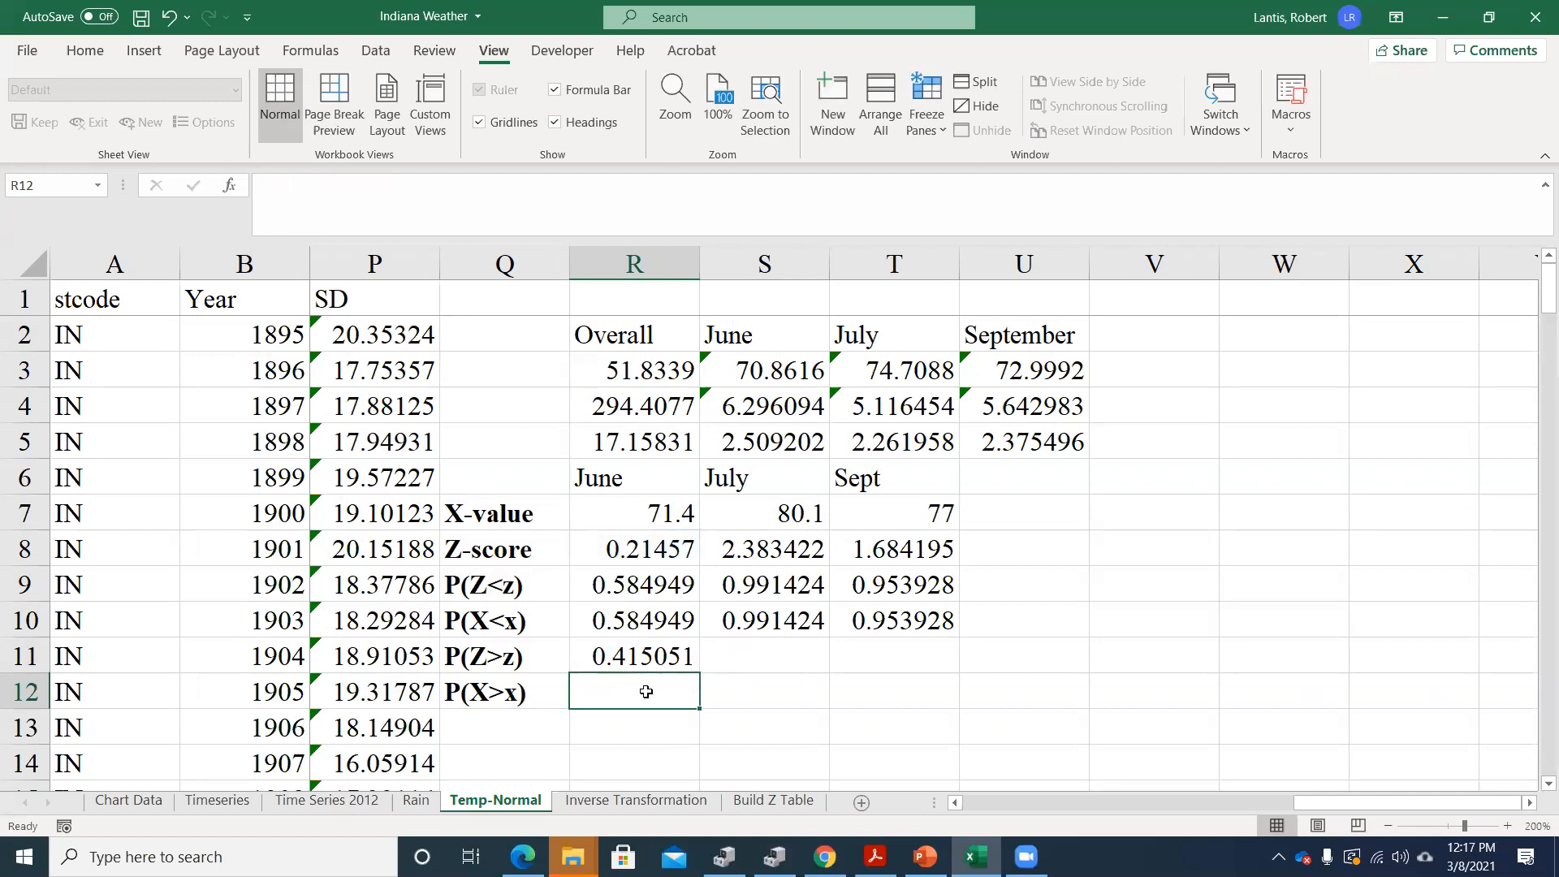
# Compute the June P(X>x) in R12 with =1-NORM.DIST(R7,S3,S5,1), using the X-value, June mean and standard deviation
pyautogui.write('=1-')
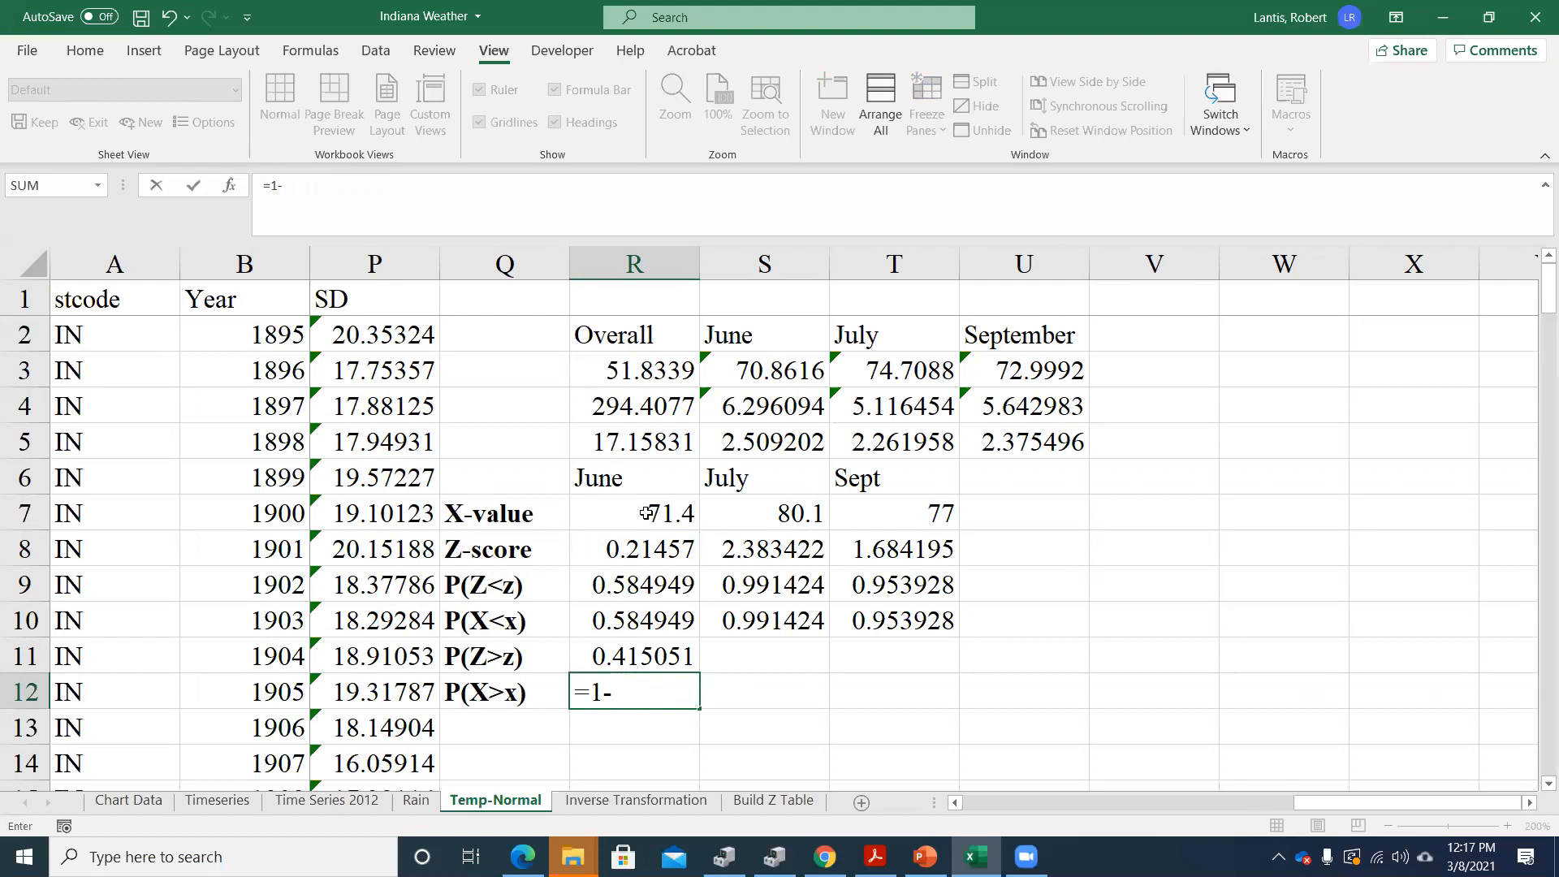
pyautogui.write('no')
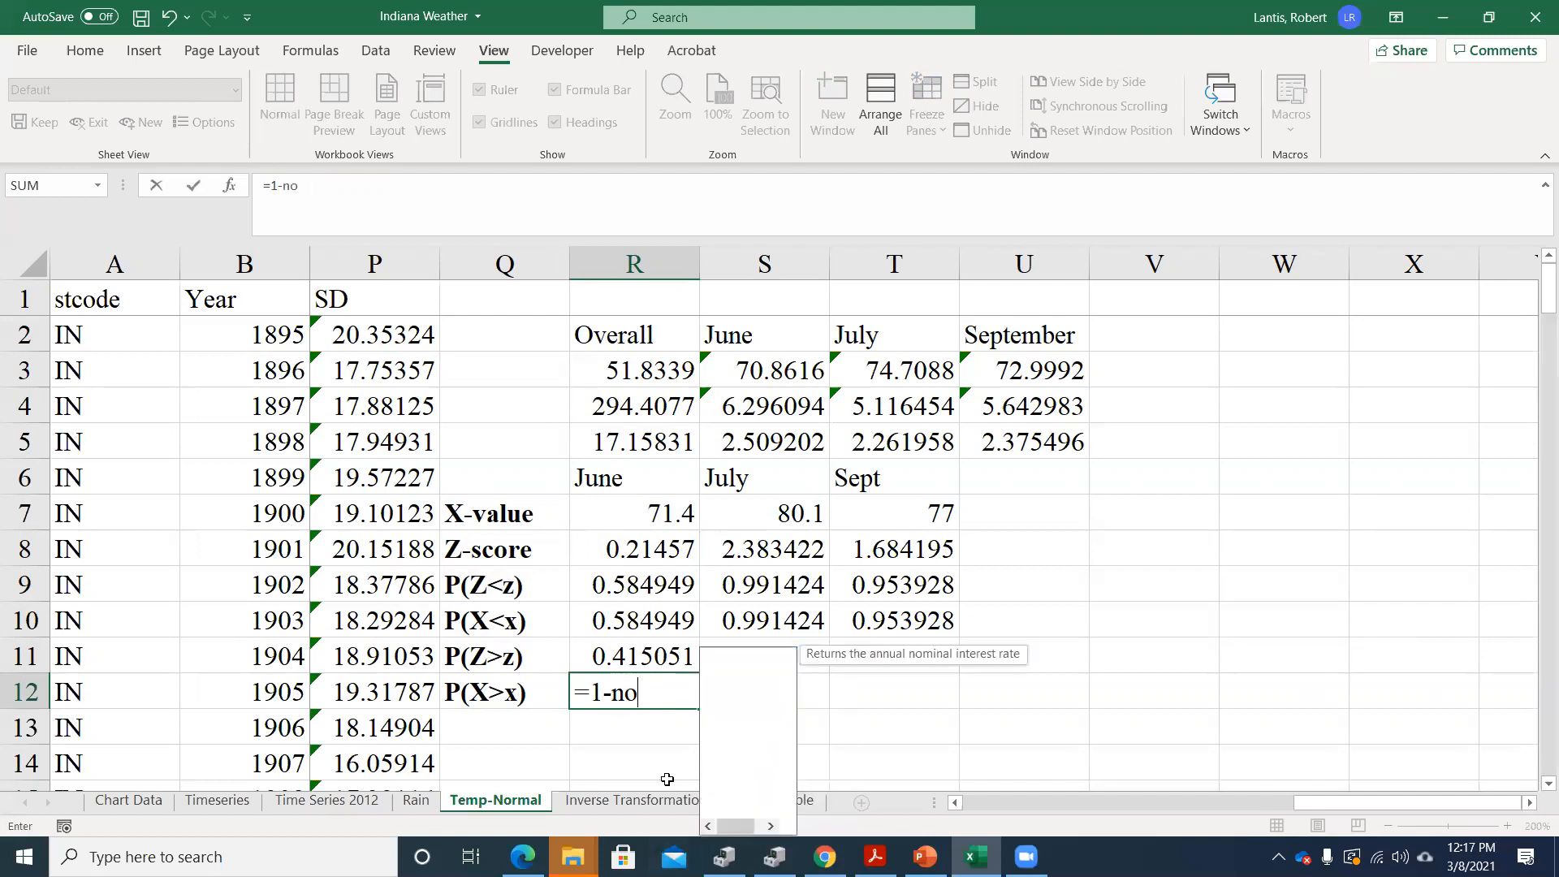
pyautogui.write('rm.dist(')
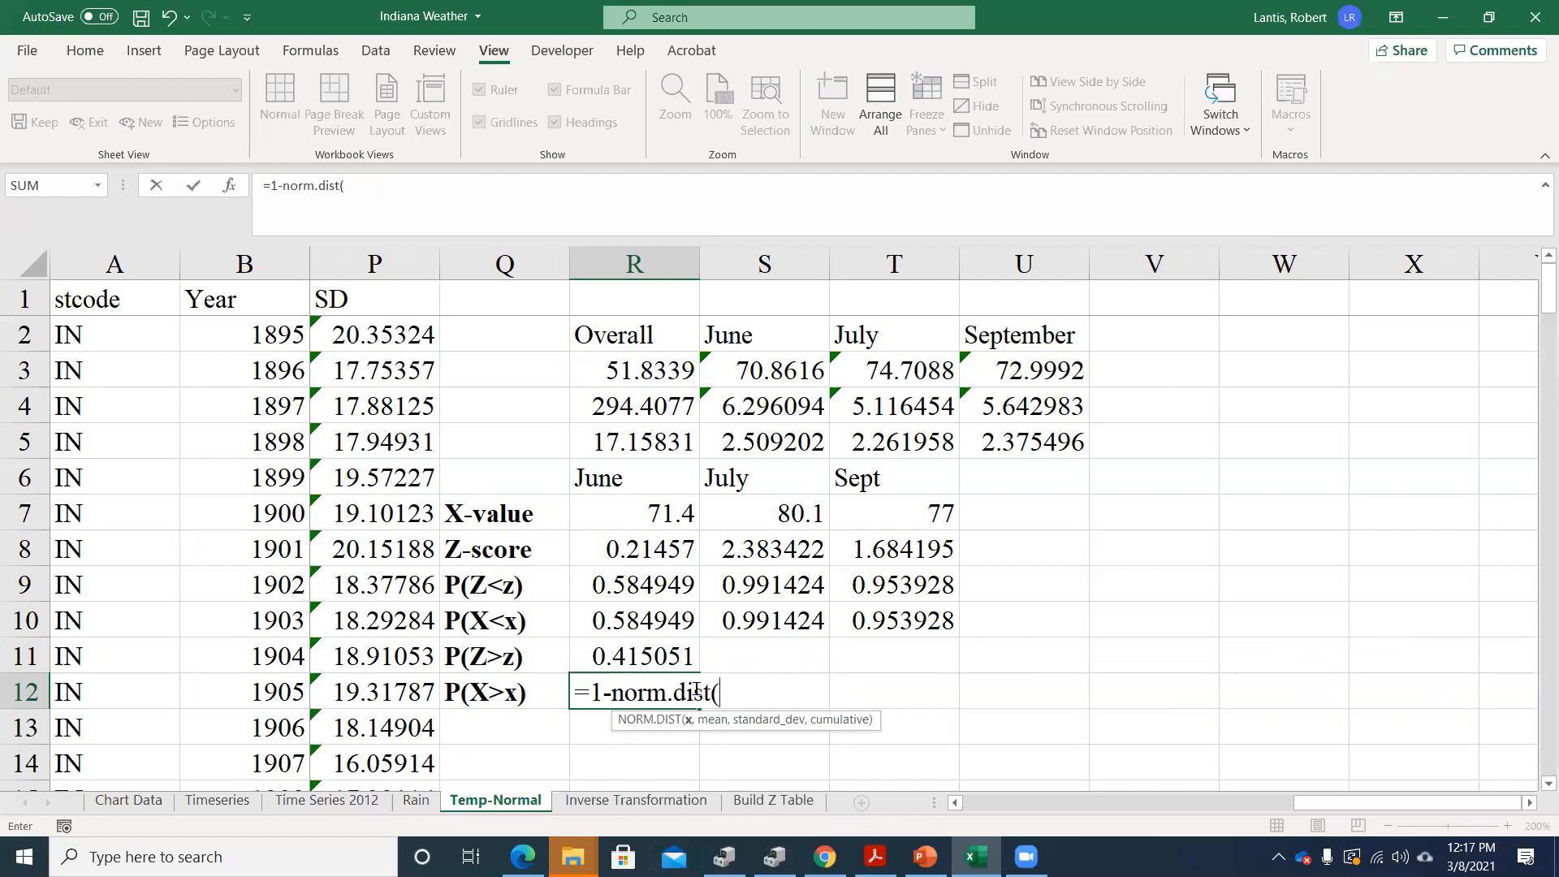
pyautogui.click(665, 522)
pyautogui.write(',')
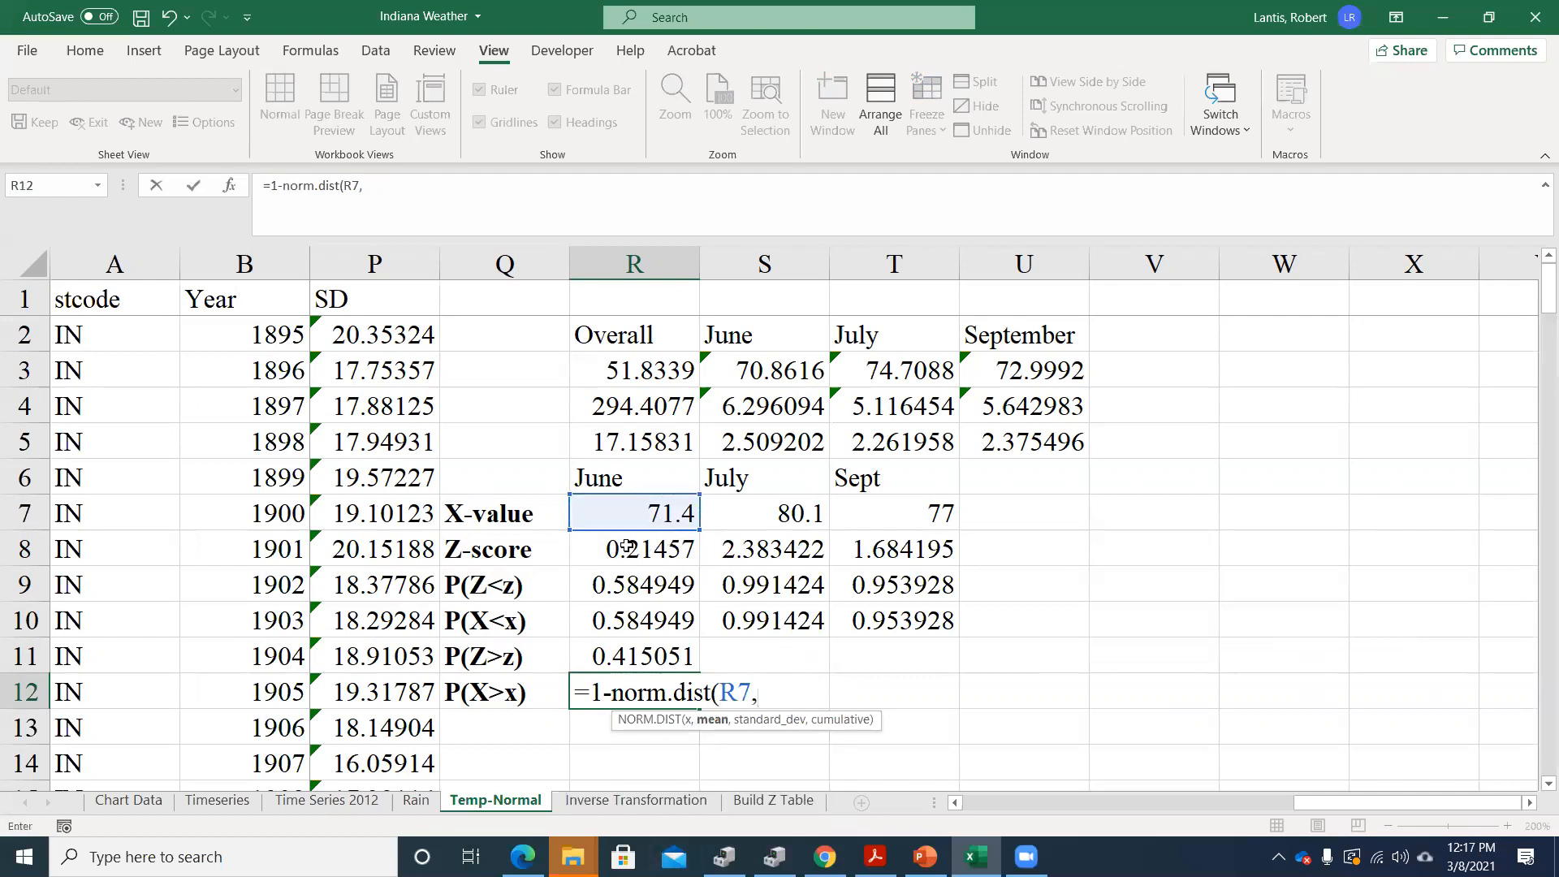
pyautogui.click(743, 367)
pyautogui.write(',S3')
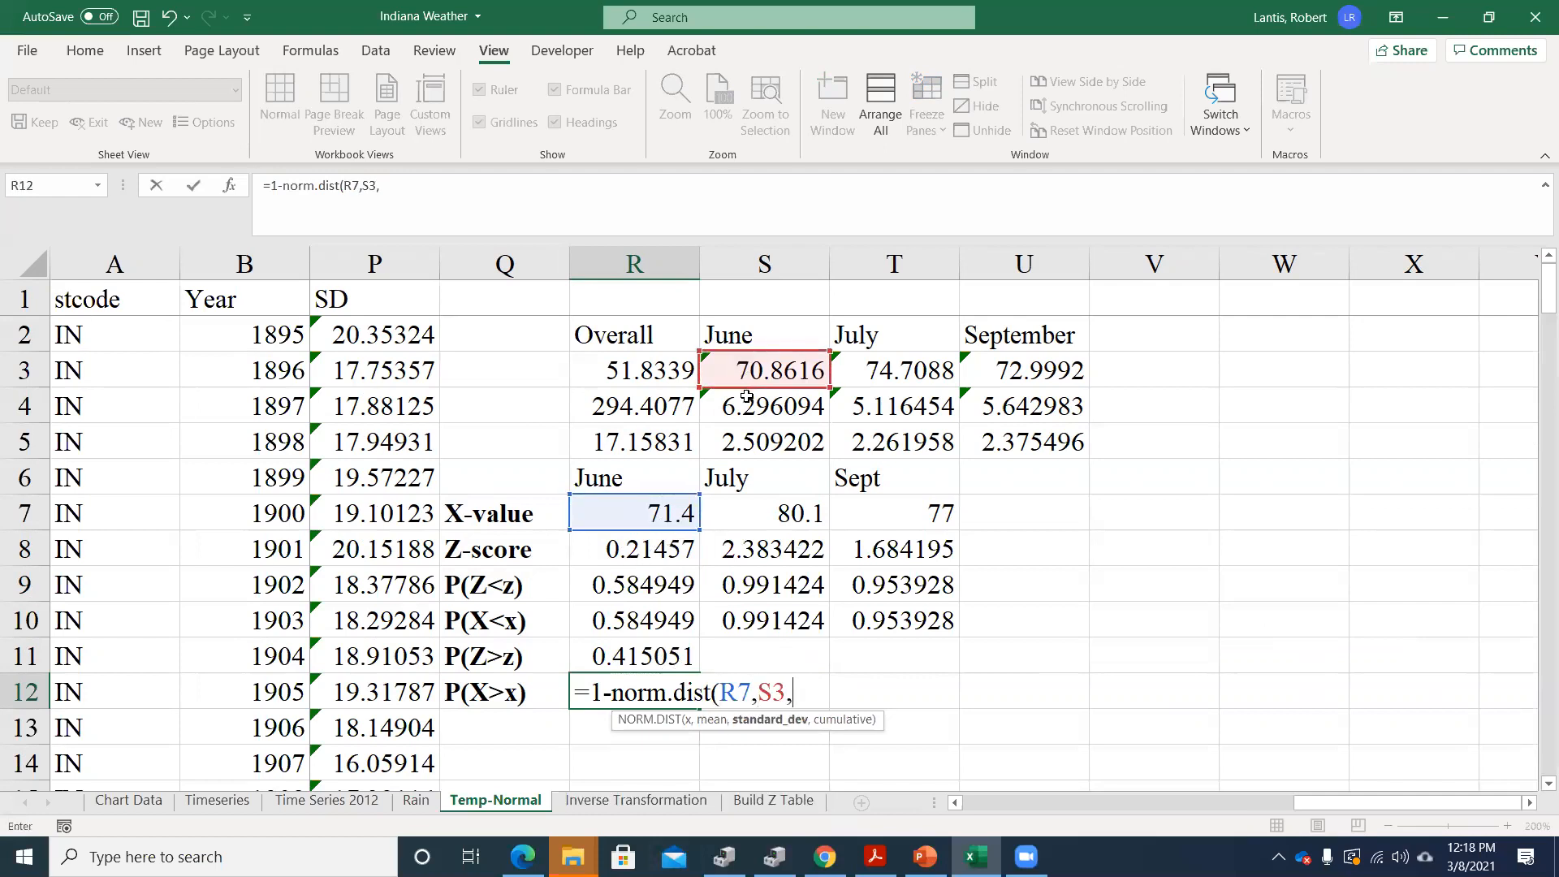
pyautogui.write(',')
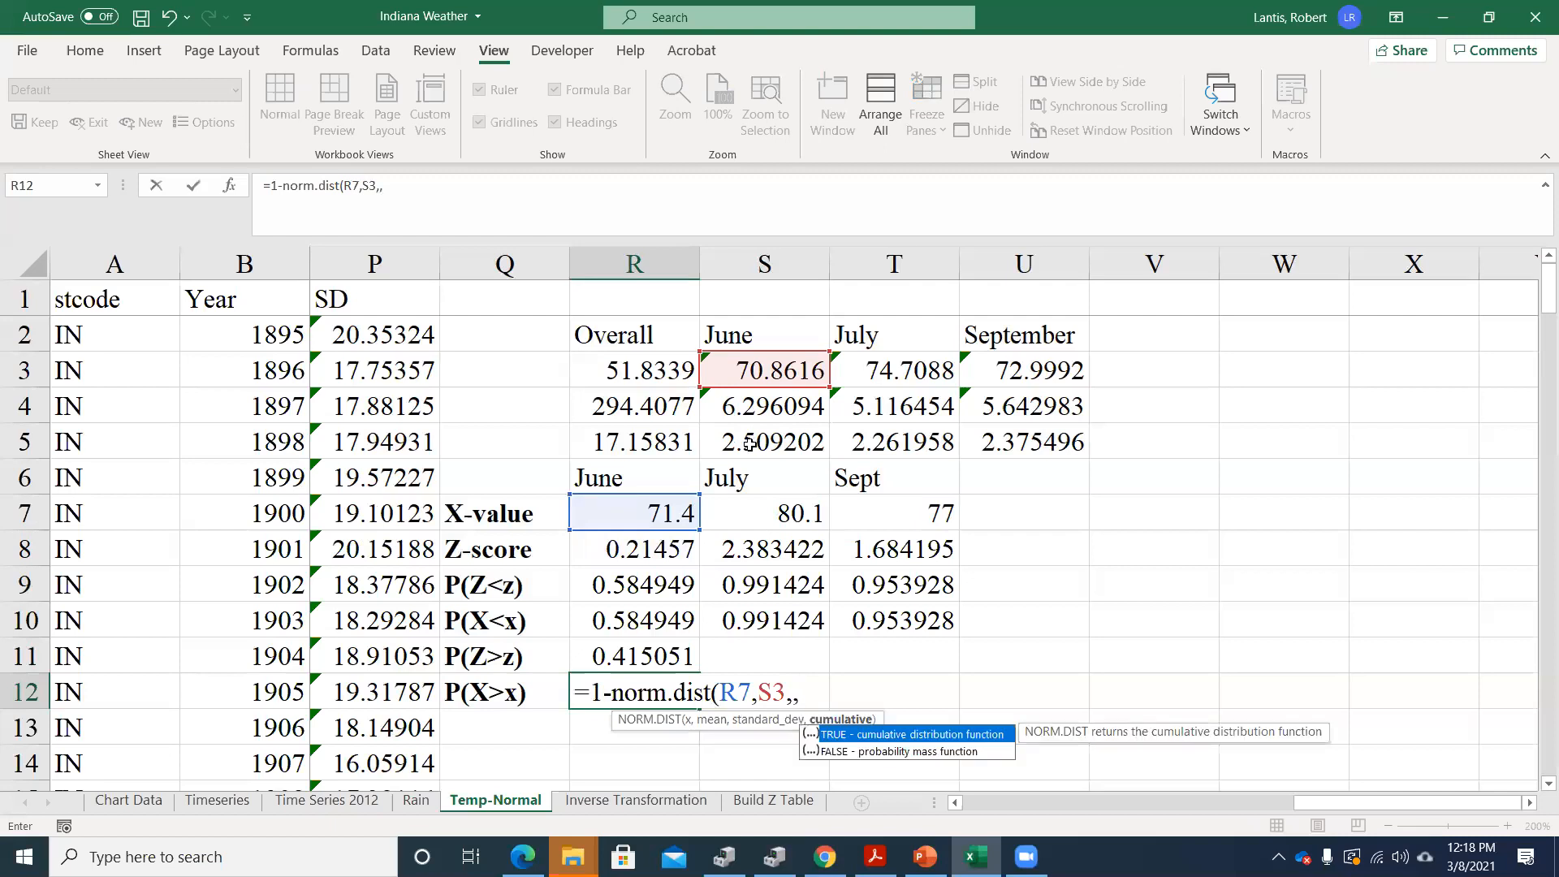
pyautogui.press('BackSpace')
pyautogui.click(746, 442)
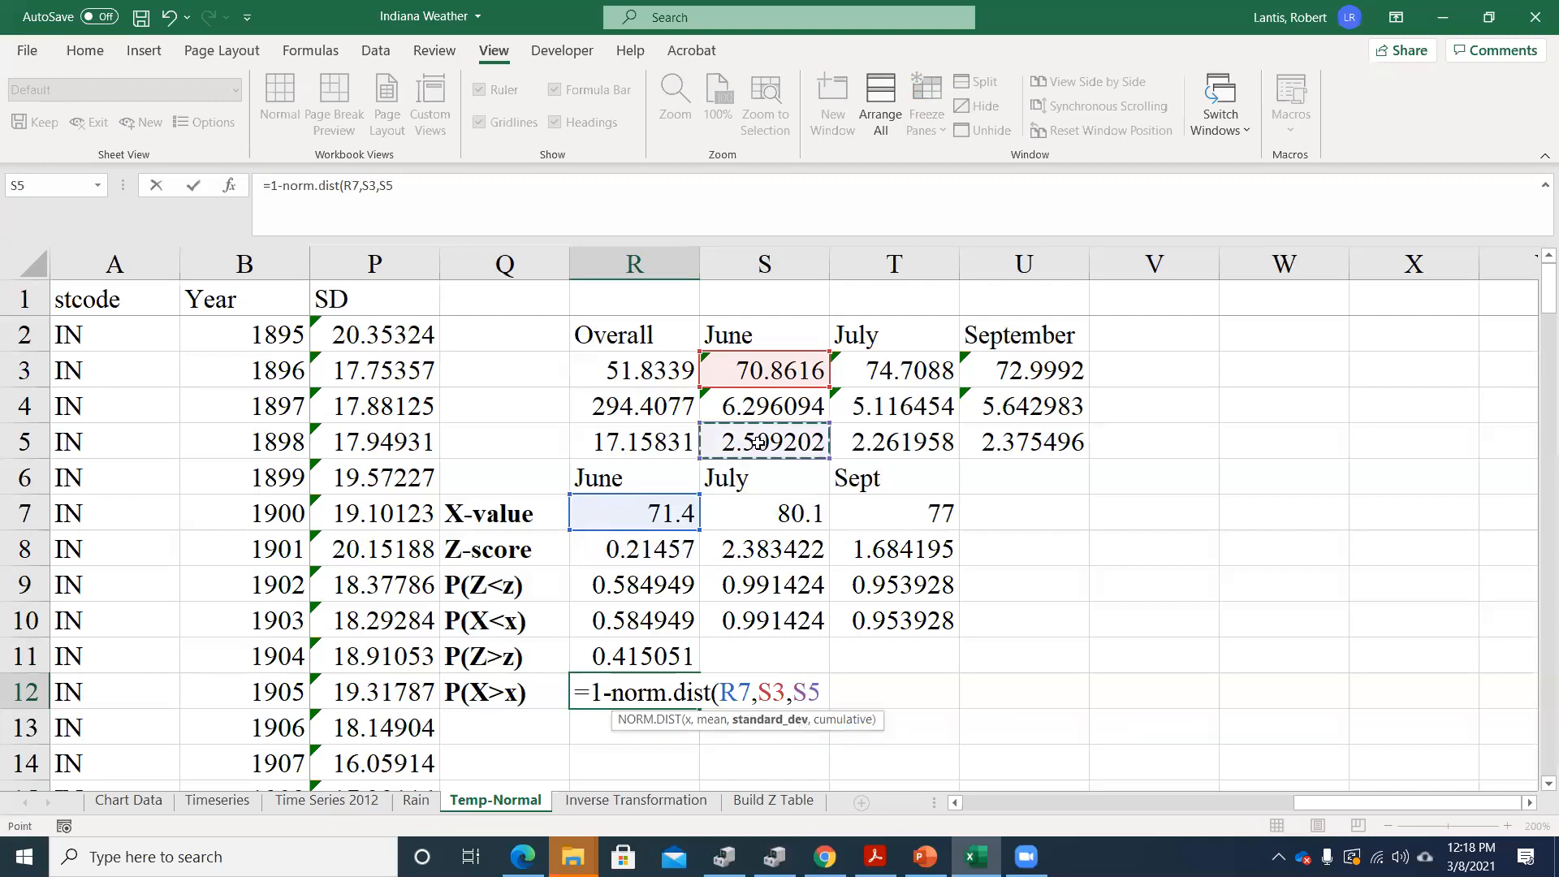
pyautogui.write(',1')
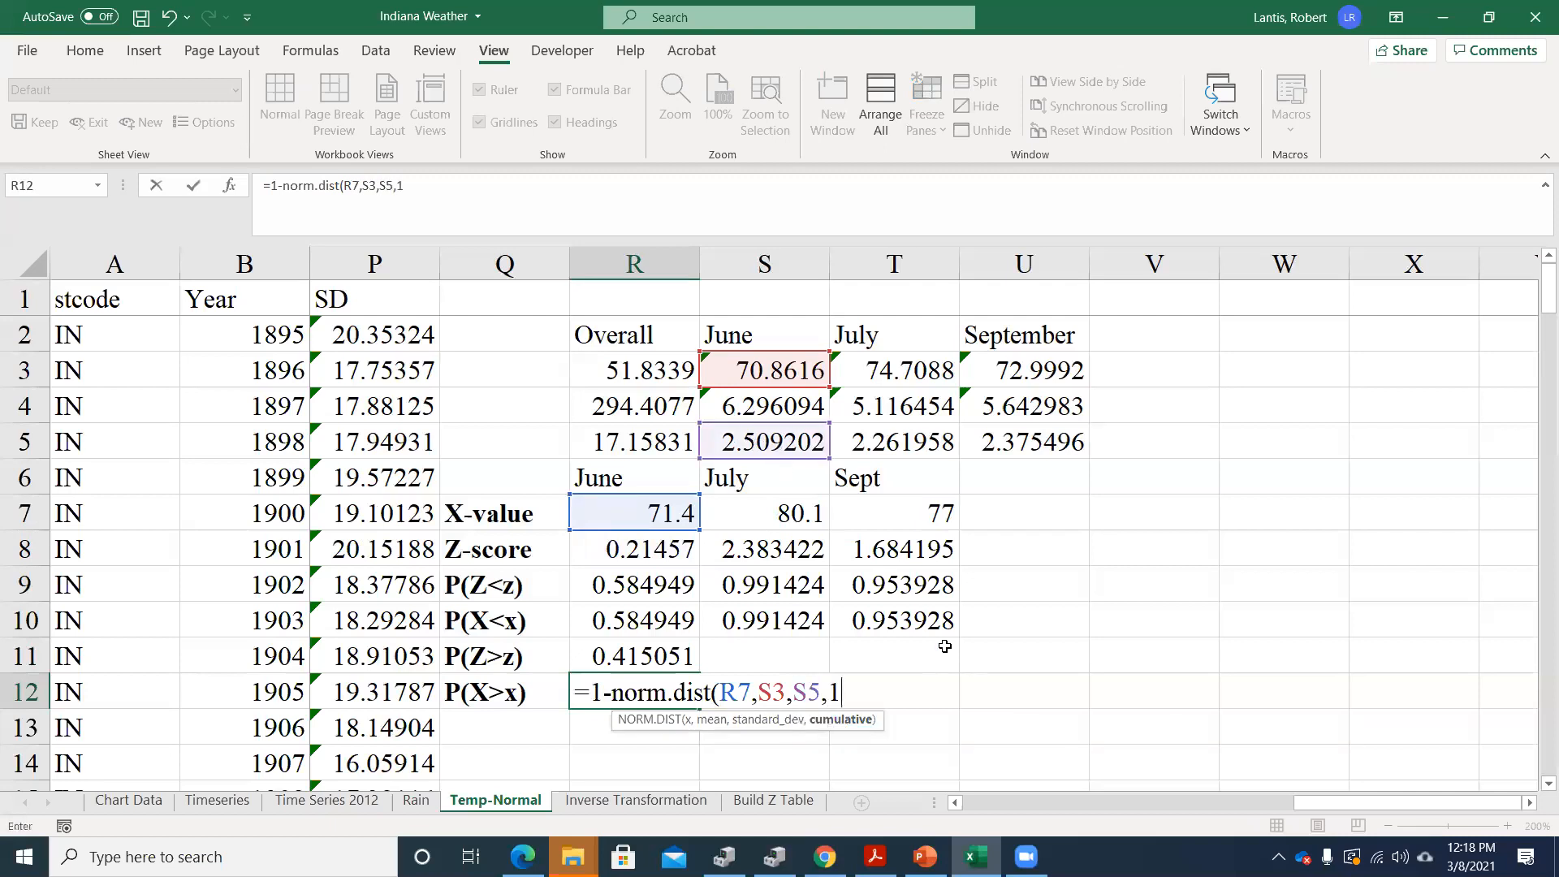
pyautogui.write(')')
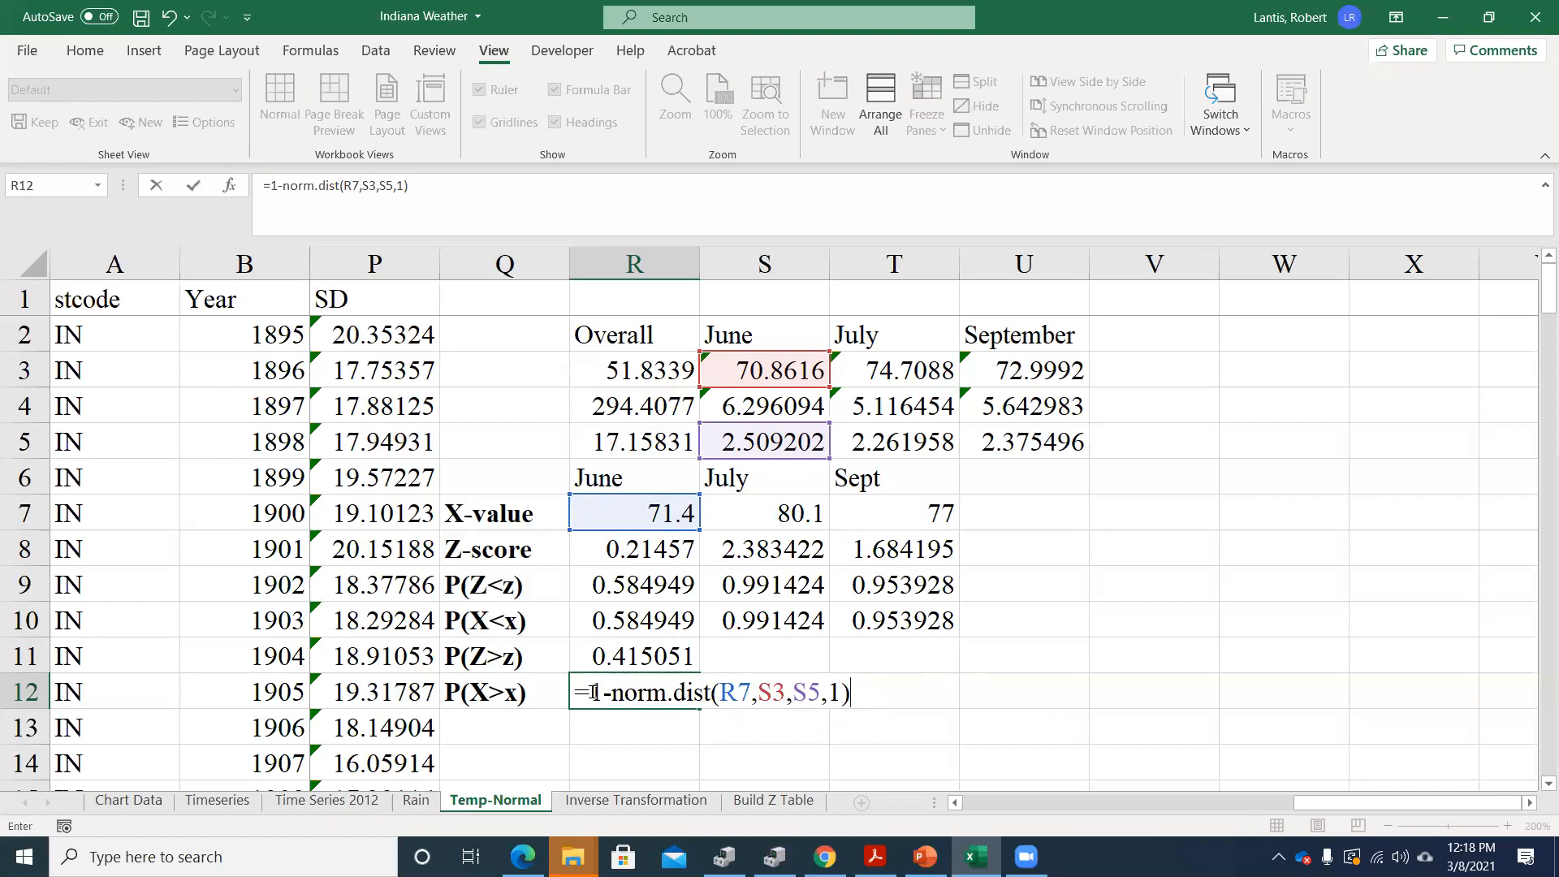
pyautogui.press('Return')
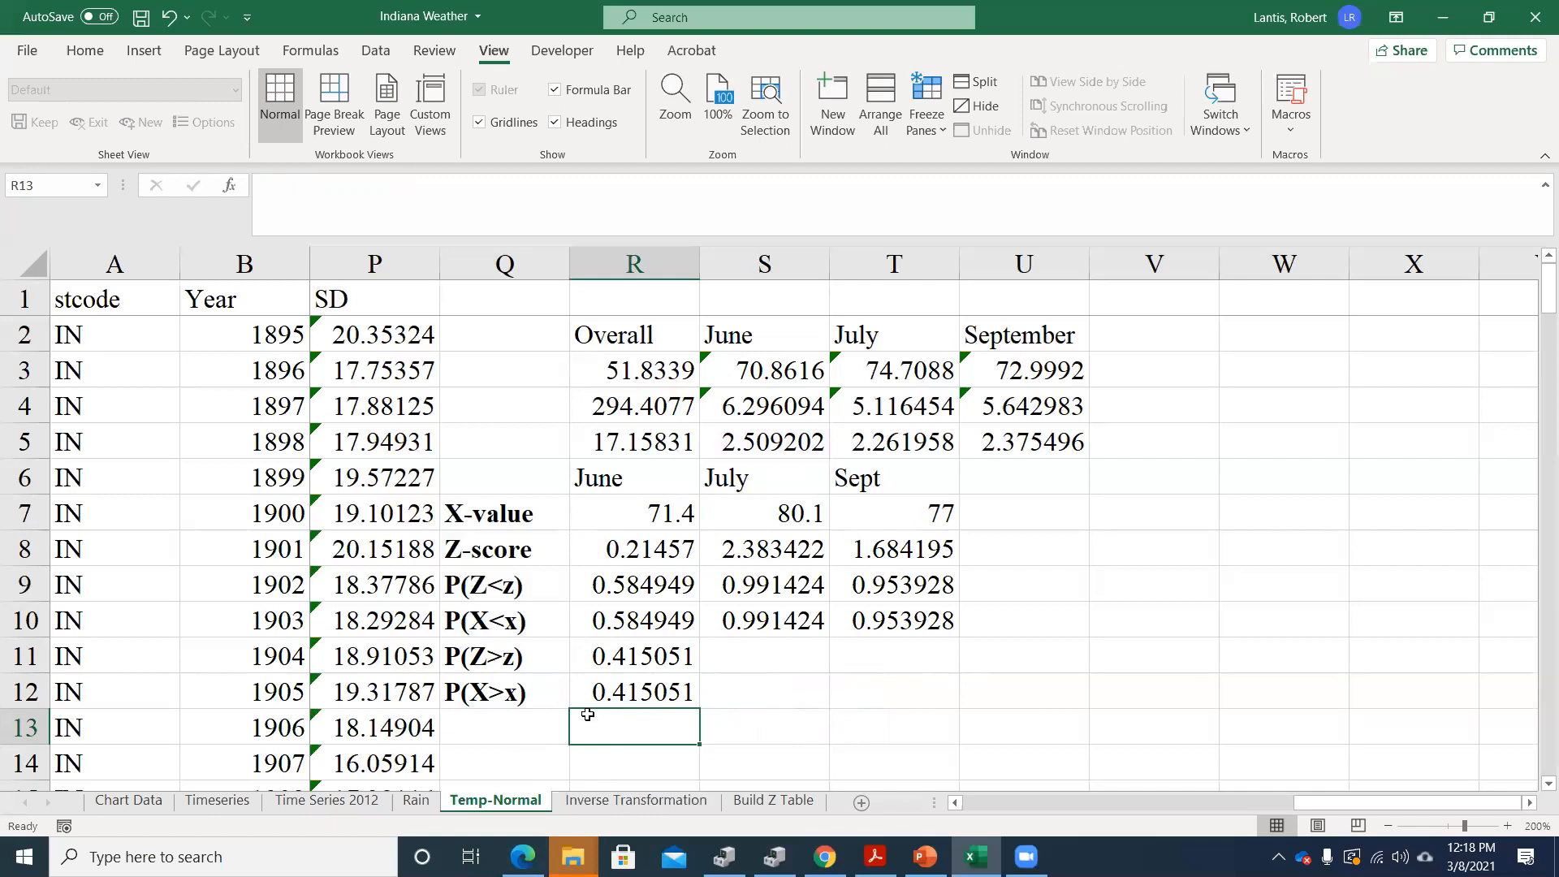
# Try 0 as the cumulative argument of the June P(X>x) formula in R12, and restore it to 1
pyautogui.doubleClick(640, 695)
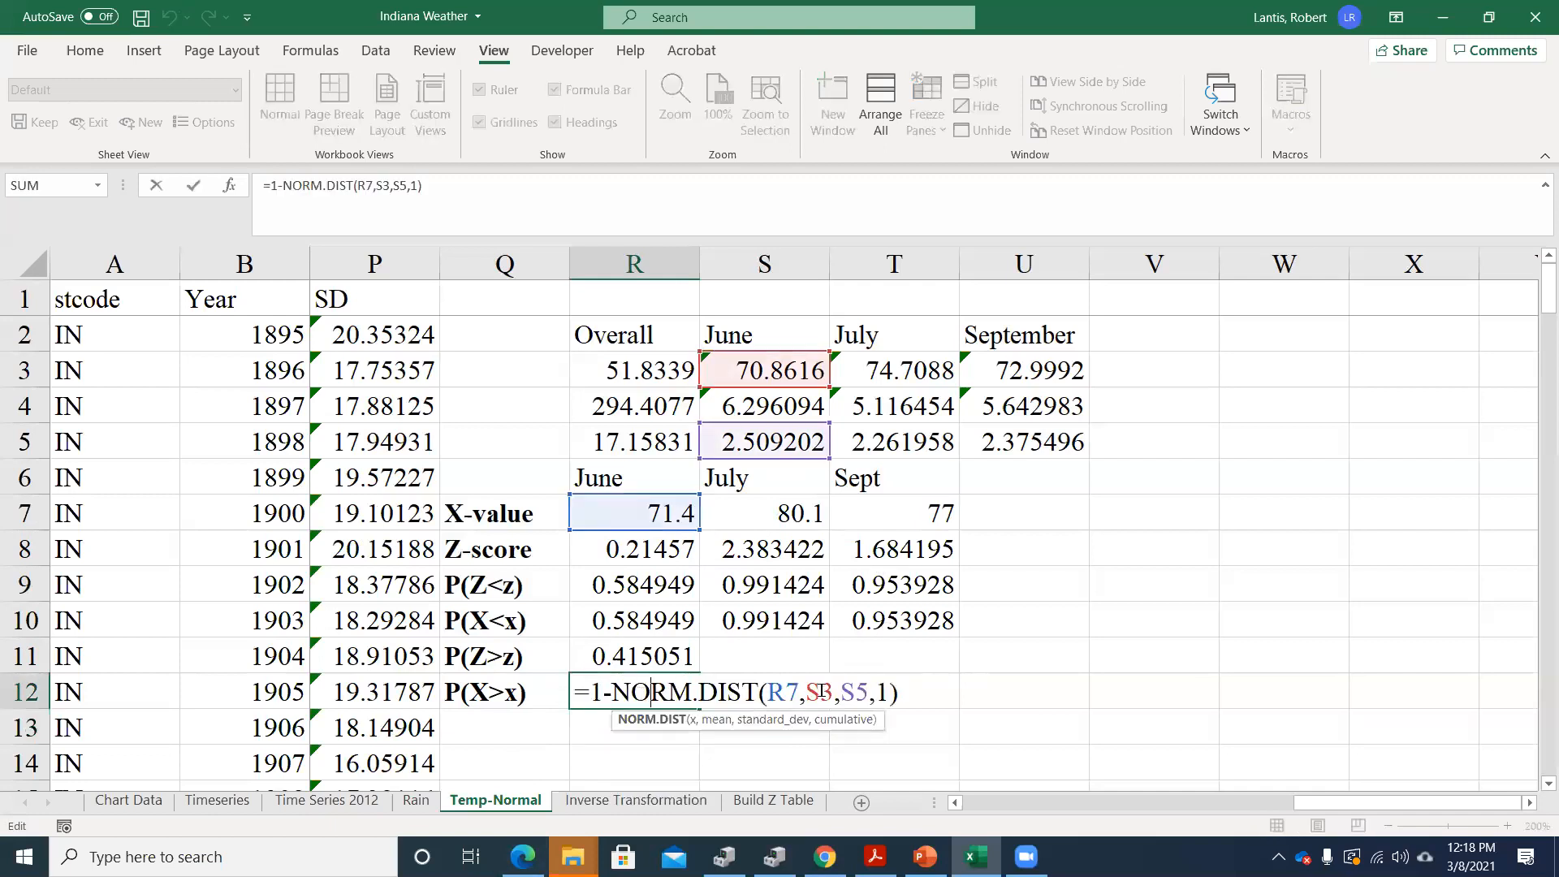
pyautogui.click(877, 691)
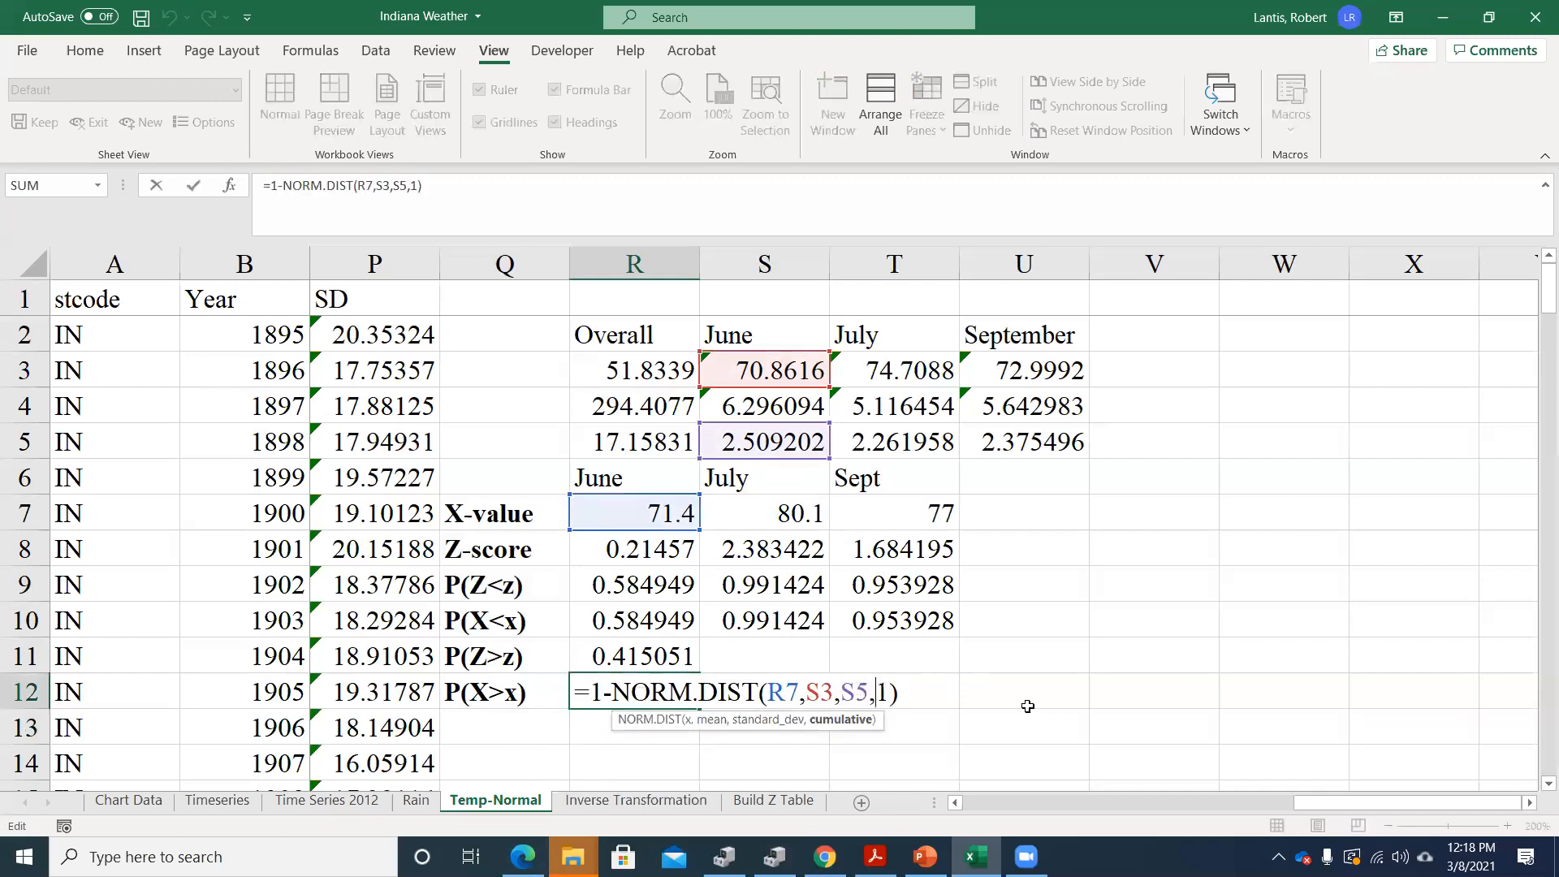
pyautogui.hotkey('shift', 'Right')
pyautogui.write('0')
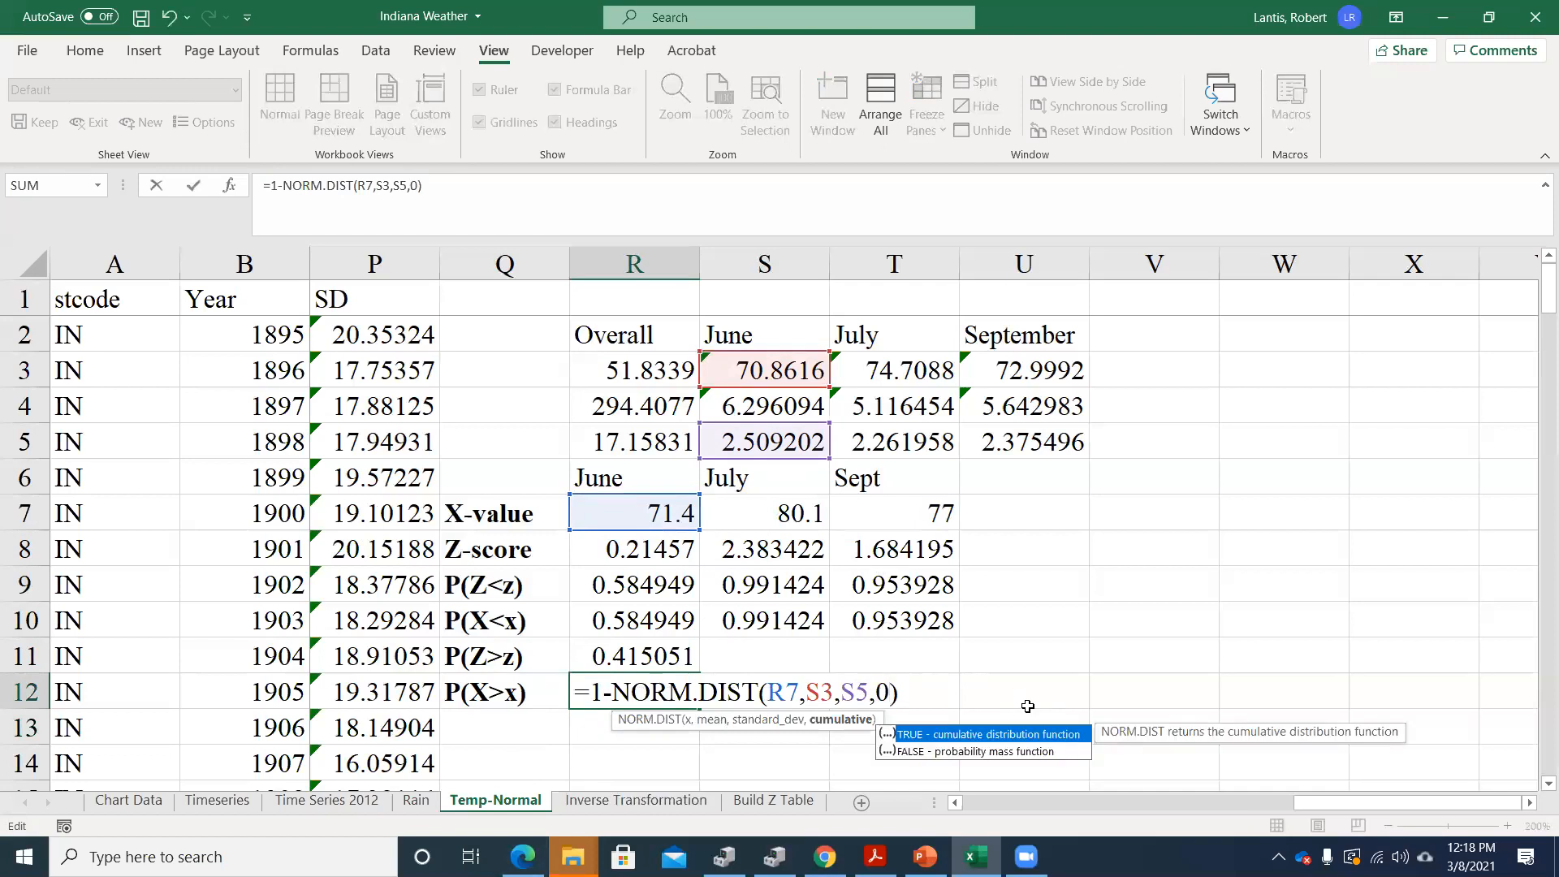
pyautogui.press('BackSpace')
pyautogui.write('1')
pyautogui.press('Return')
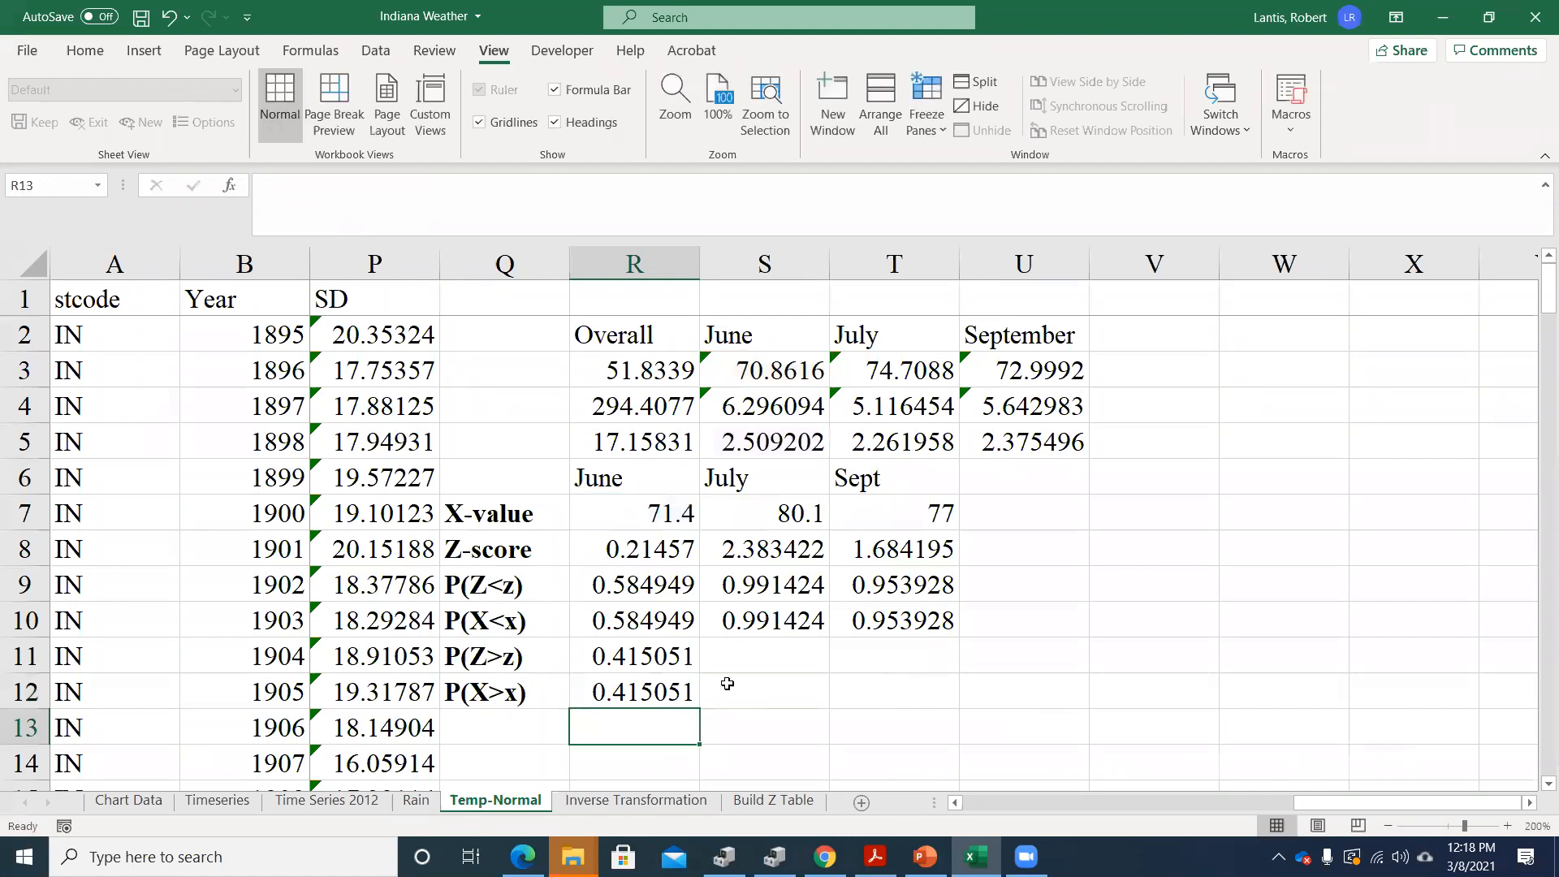
# Label Q13 as P(70<x<72) and fit column Q's width to its contents
pyautogui.scroll(-1, 761, 650)
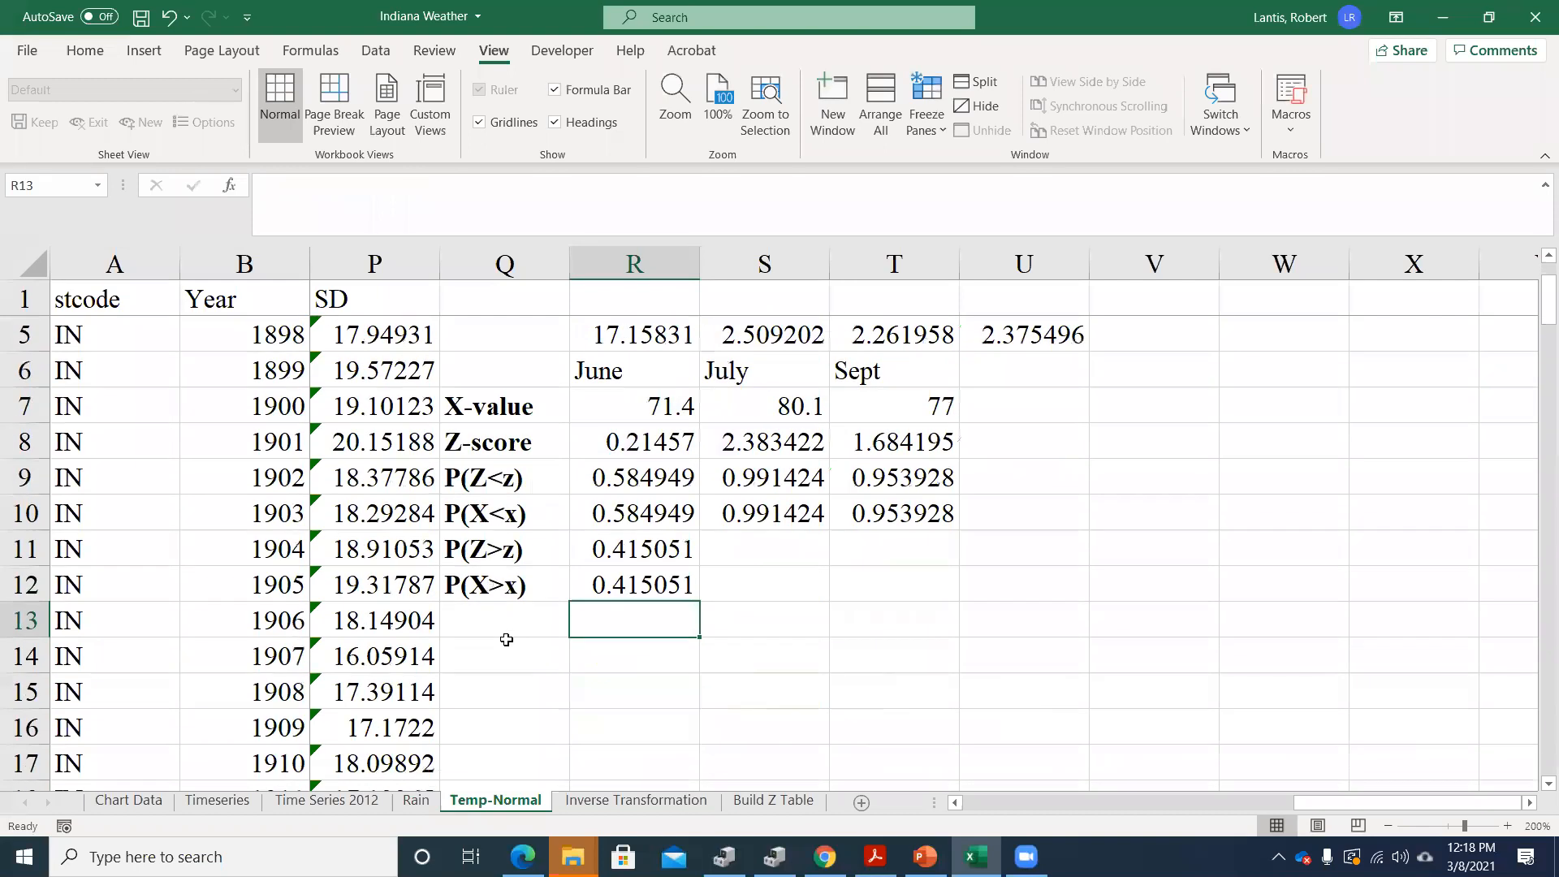
pyautogui.click(491, 621)
pyautogui.write('P(')
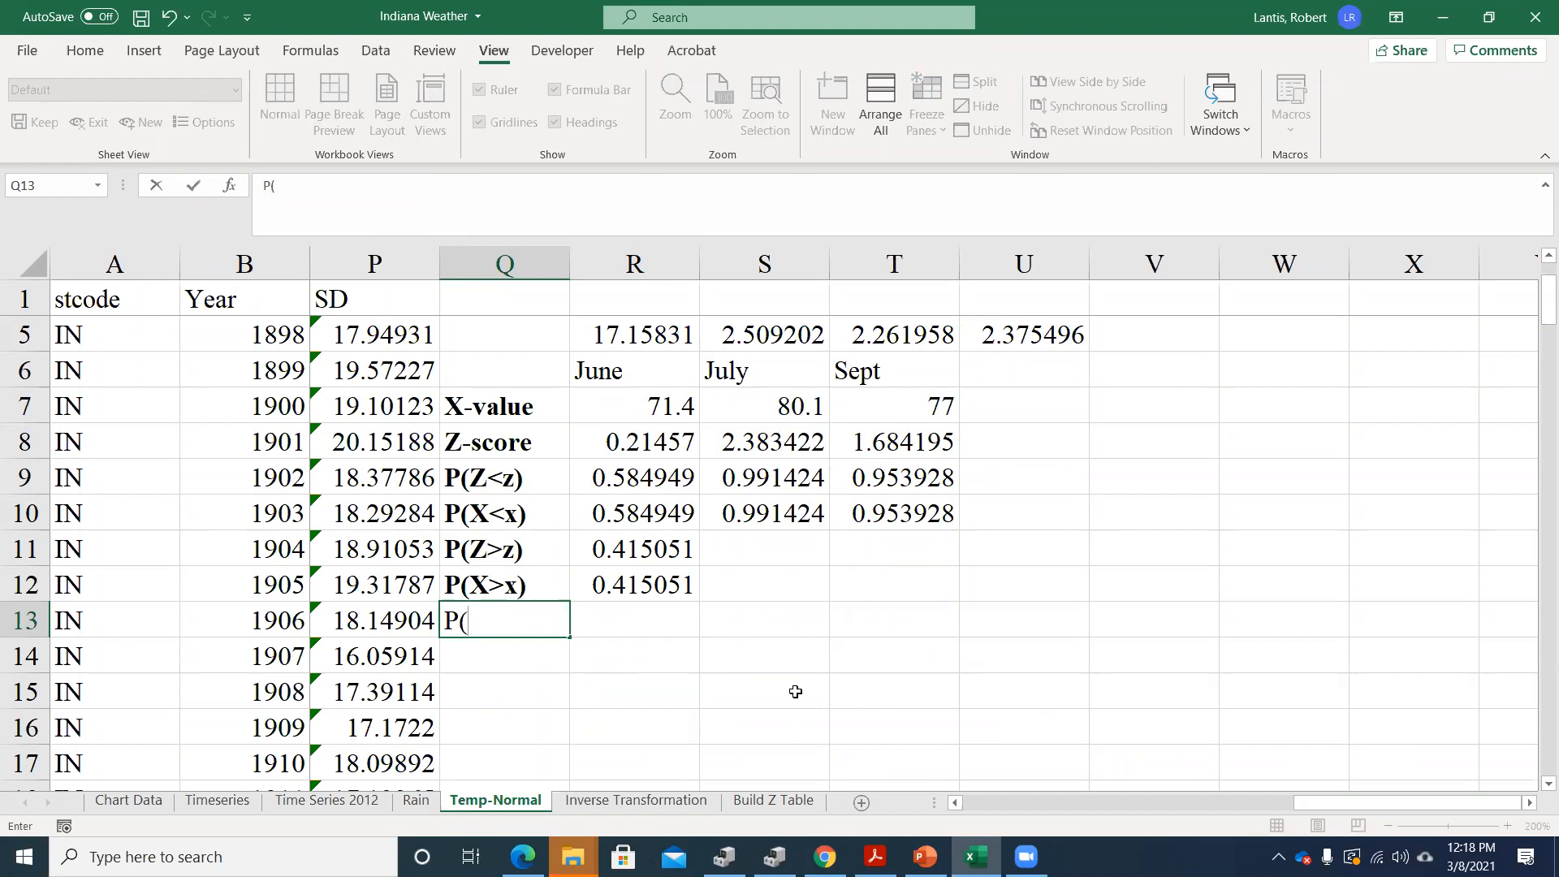
pyautogui.write('70<x<72)')
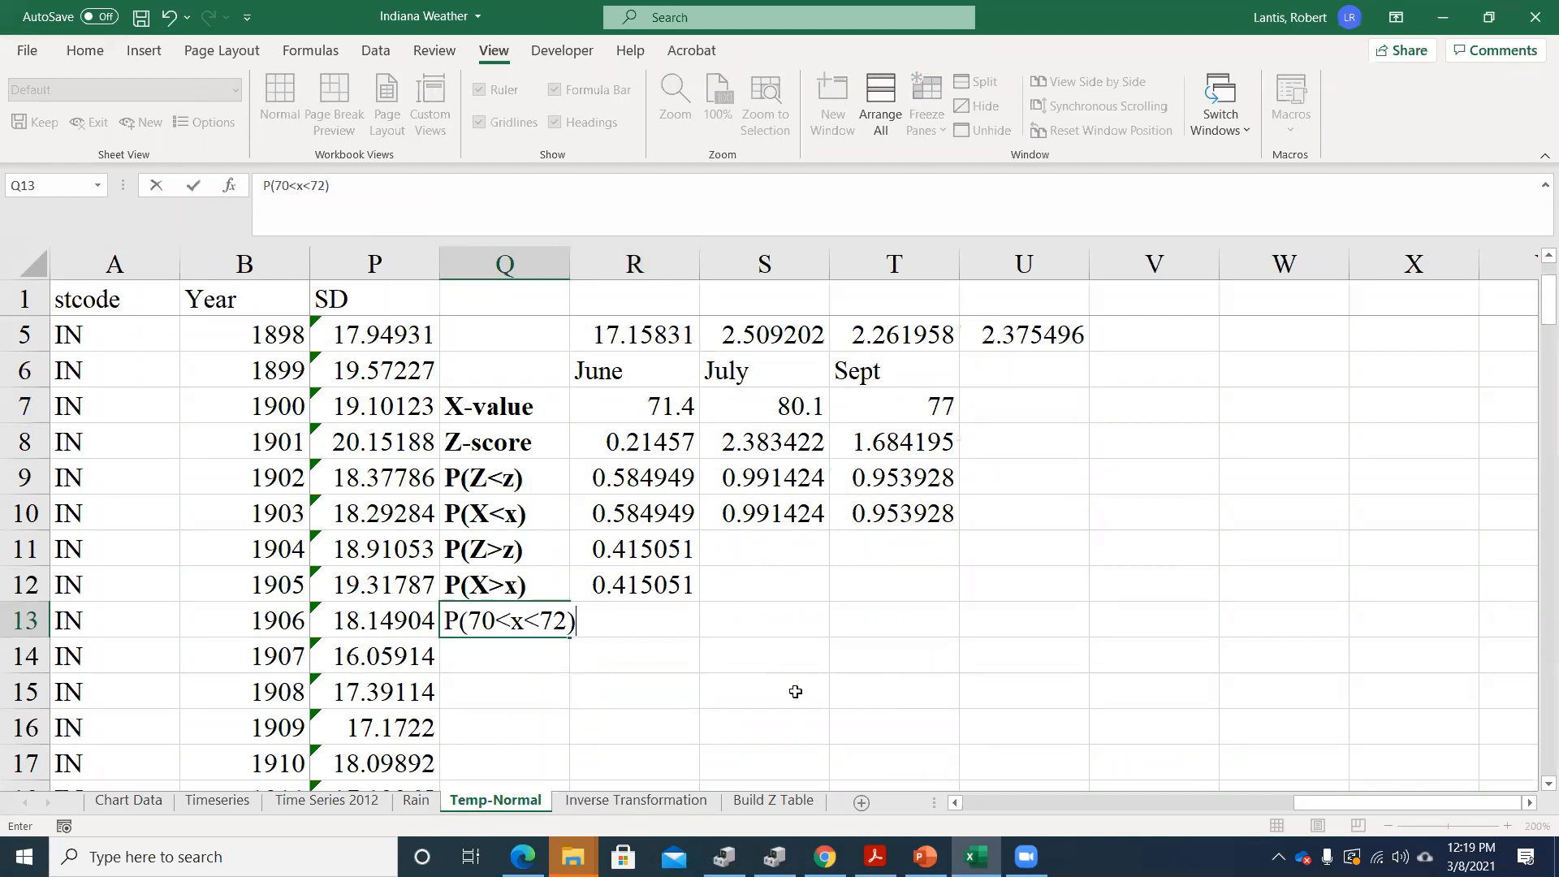
pyautogui.press('Return')
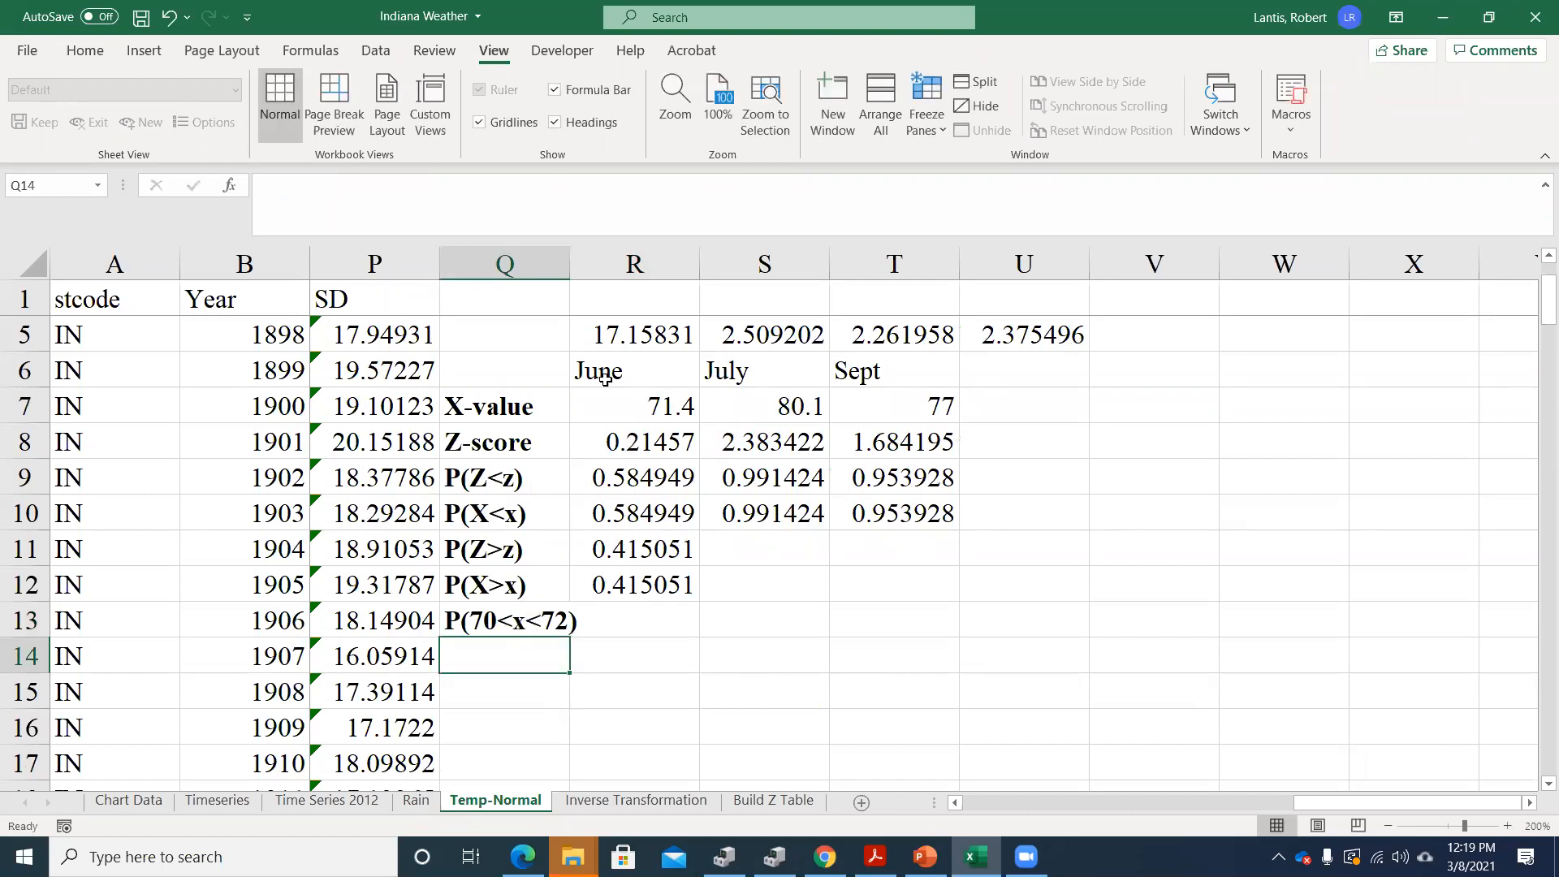
pyautogui.doubleClick(569, 260)
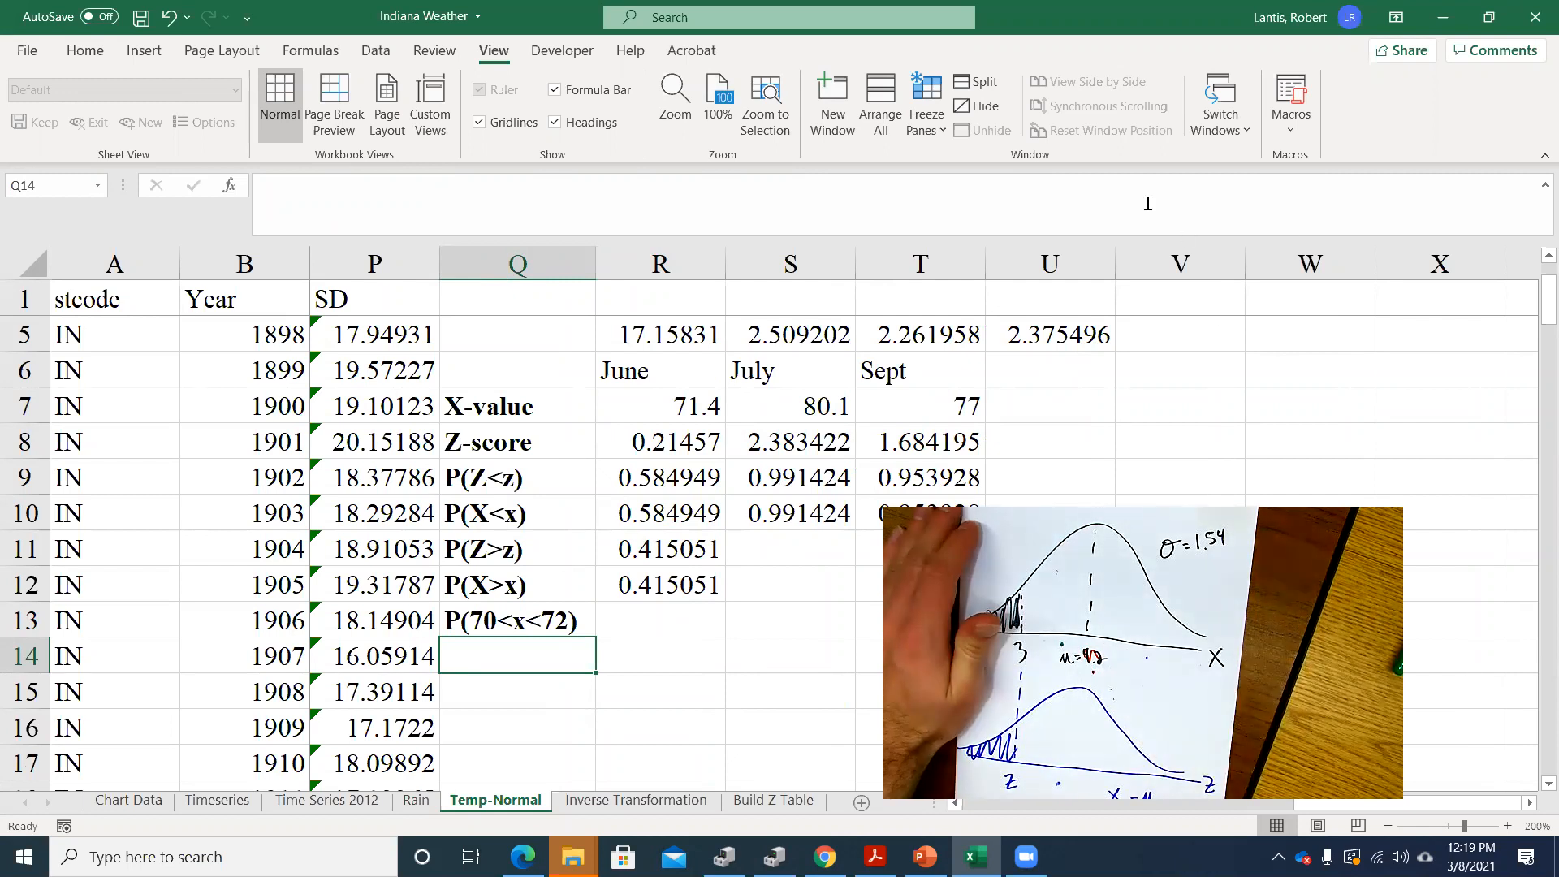
# Begin the June P(70<x<72) formula in R13 with =norm.dist(72,S3,S5,1), using the June mean and standard deviation
pyautogui.scroll(1, 919, 370)
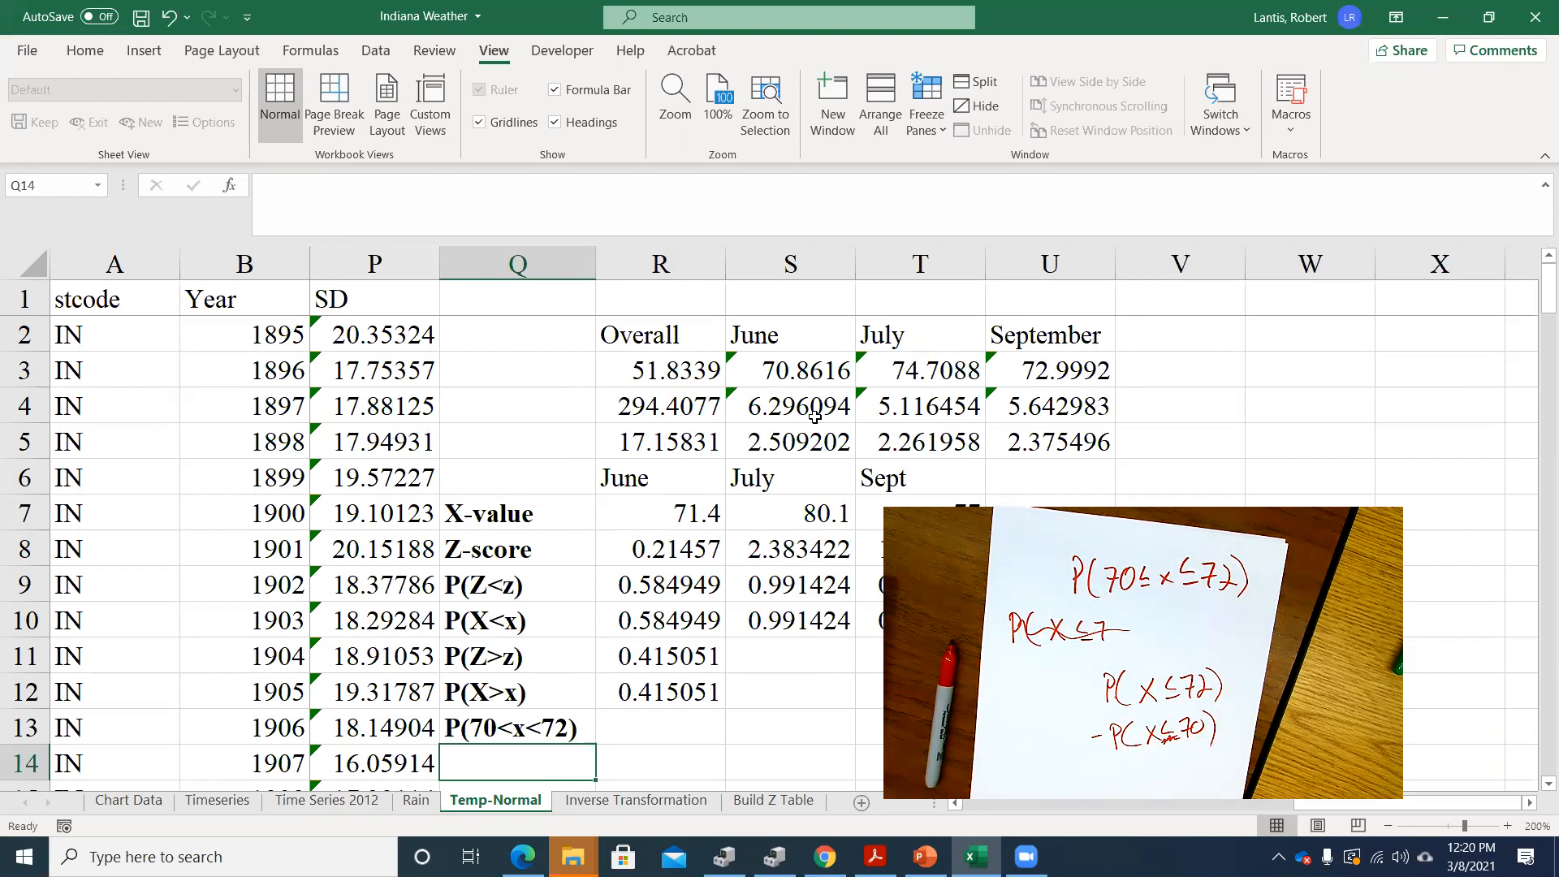
pyautogui.click(638, 718)
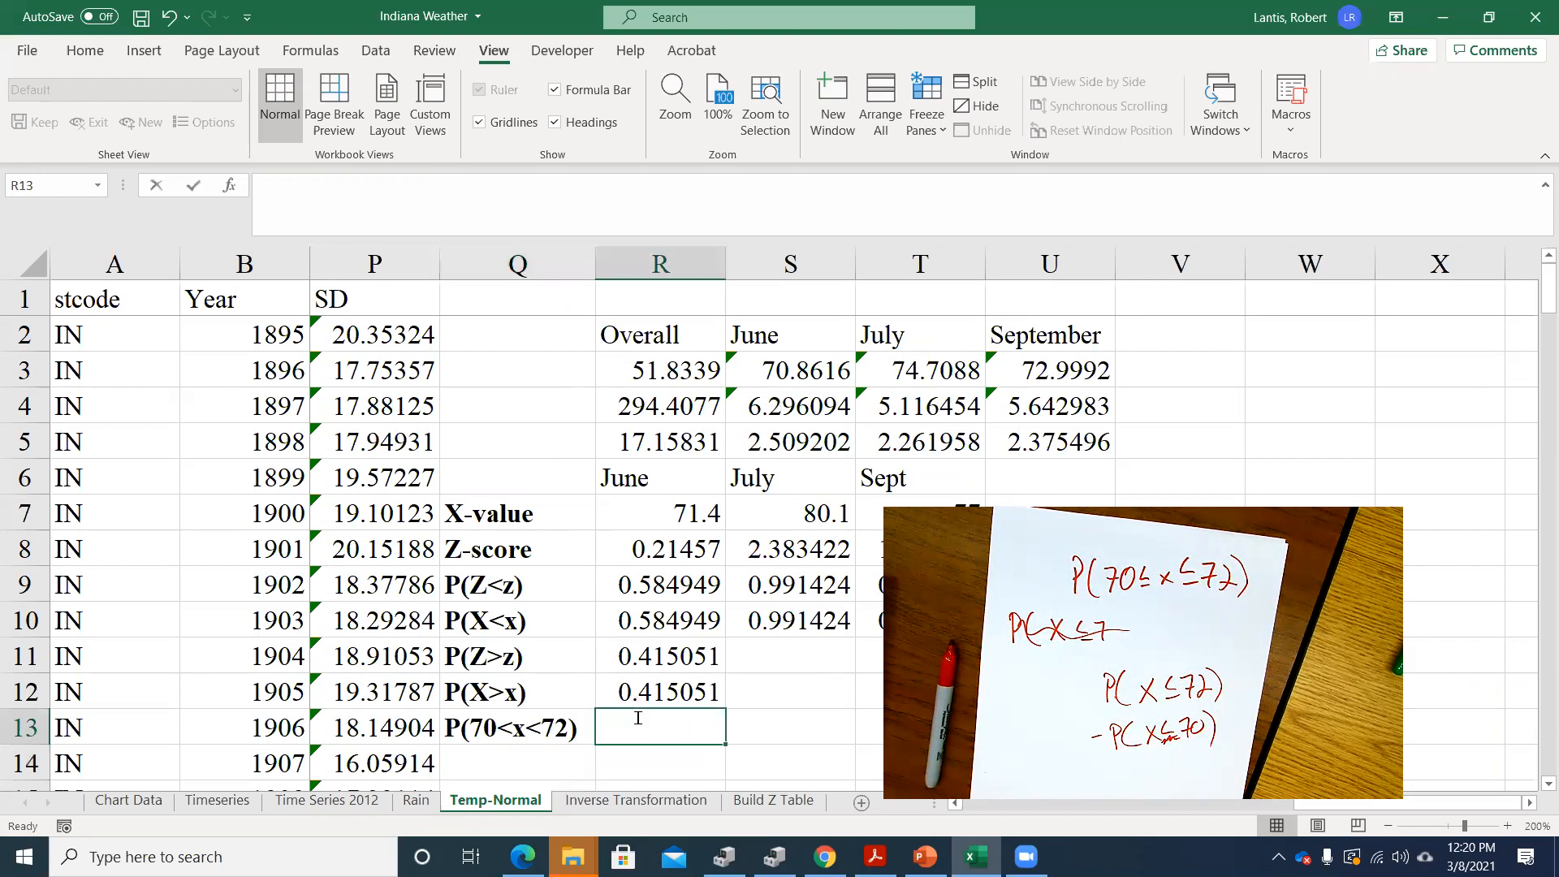
pyautogui.write('=norm')
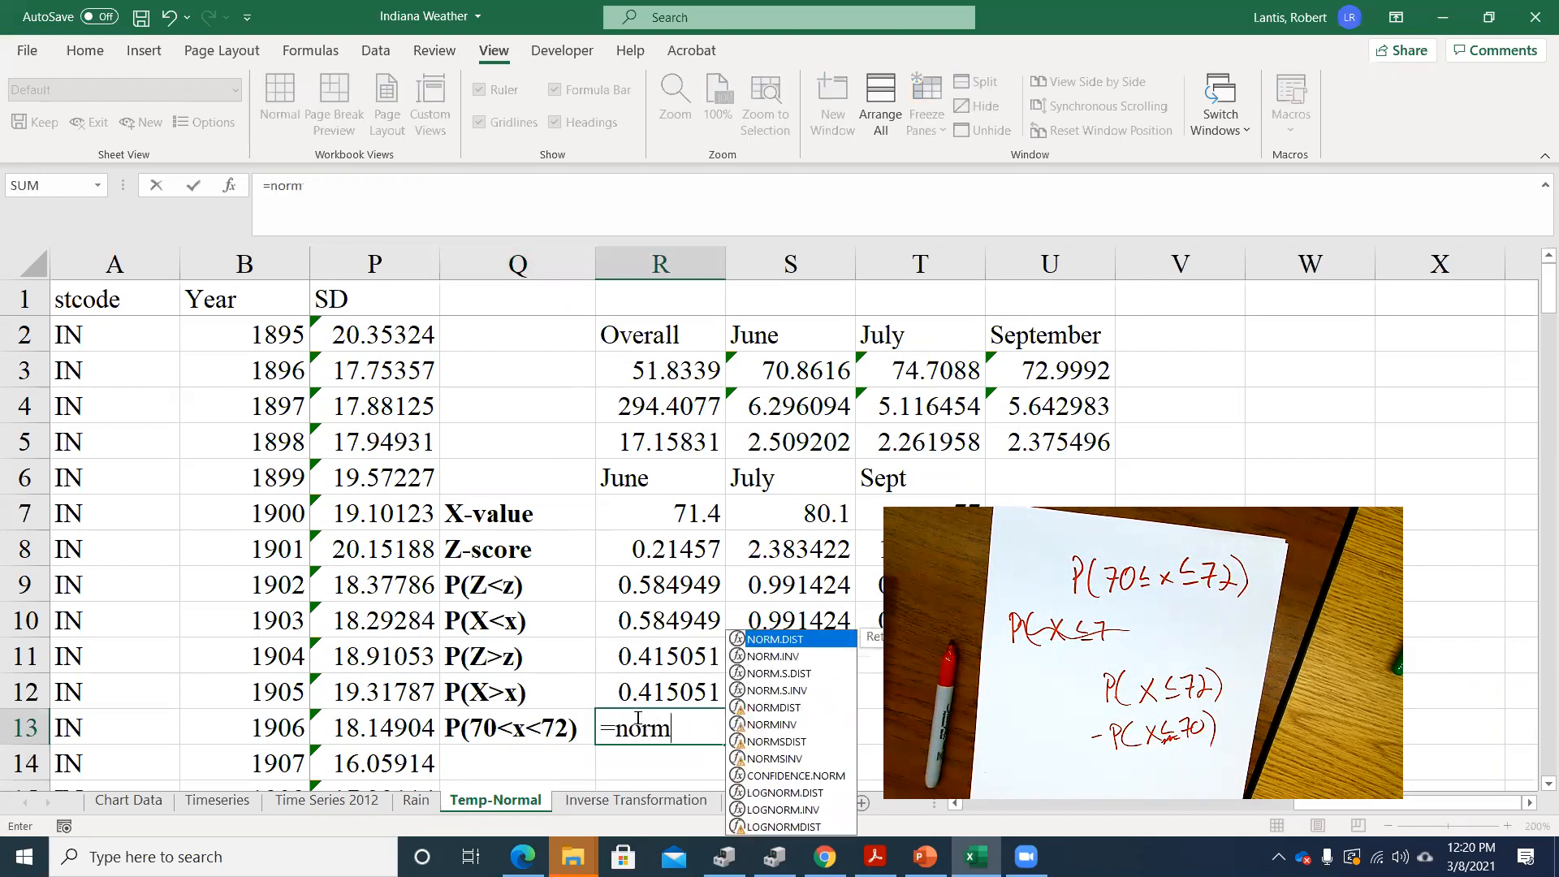
pyautogui.write('.s.dist(')
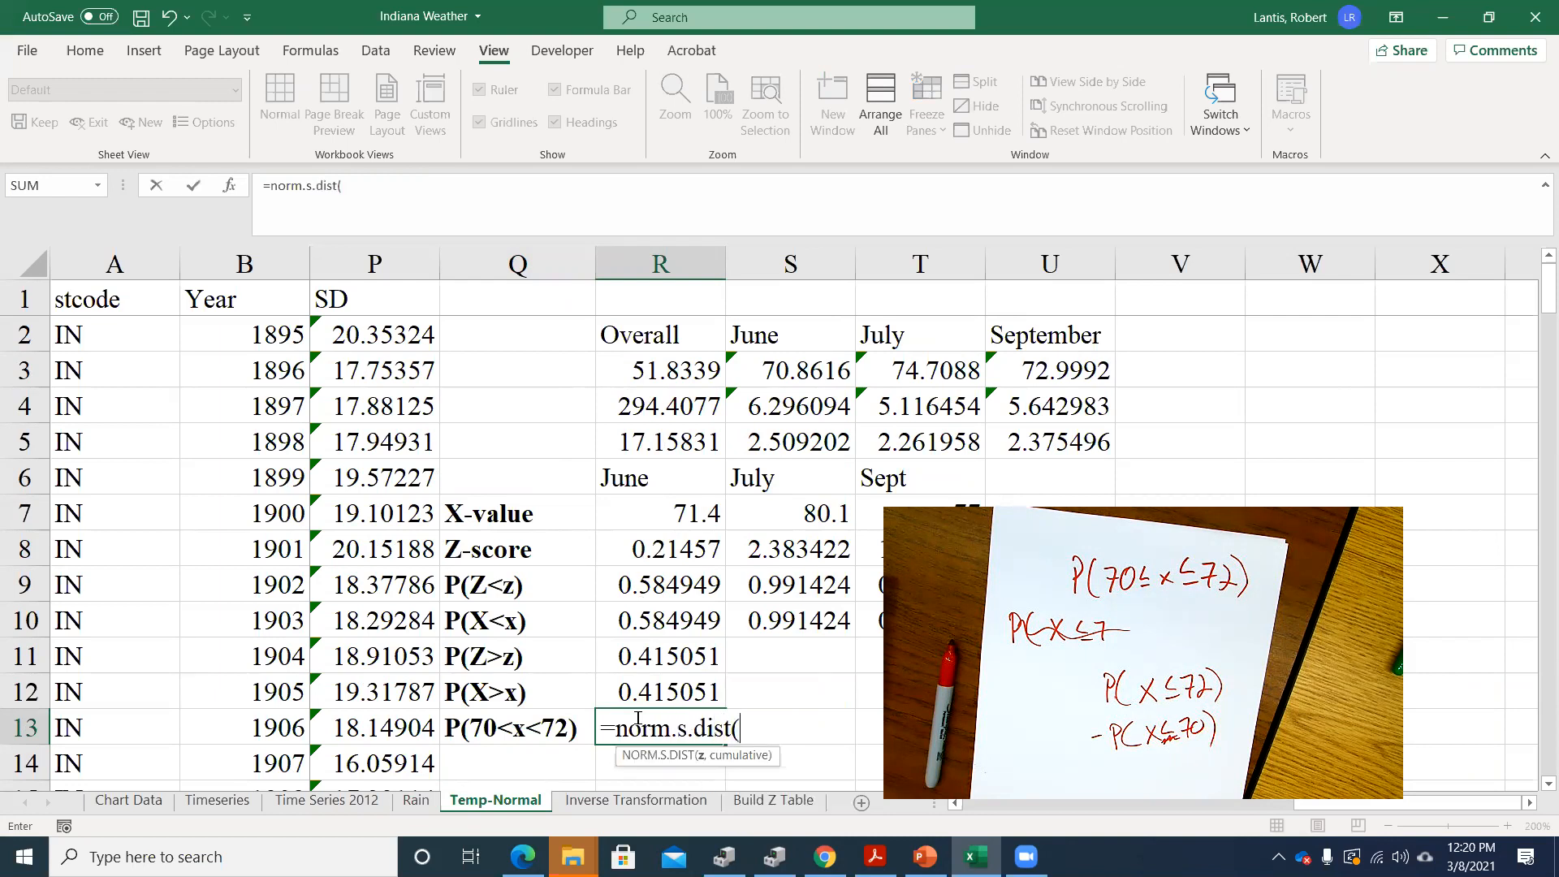
pyautogui.press('BackSpace')
pyautogui.press('BackSpace')
pyautogui.press('BackSpace')
pyautogui.press('BackSpace')
pyautogui.press('BackSpace')
pyautogui.press('BackSpace')
pyautogui.press('BackSpace')
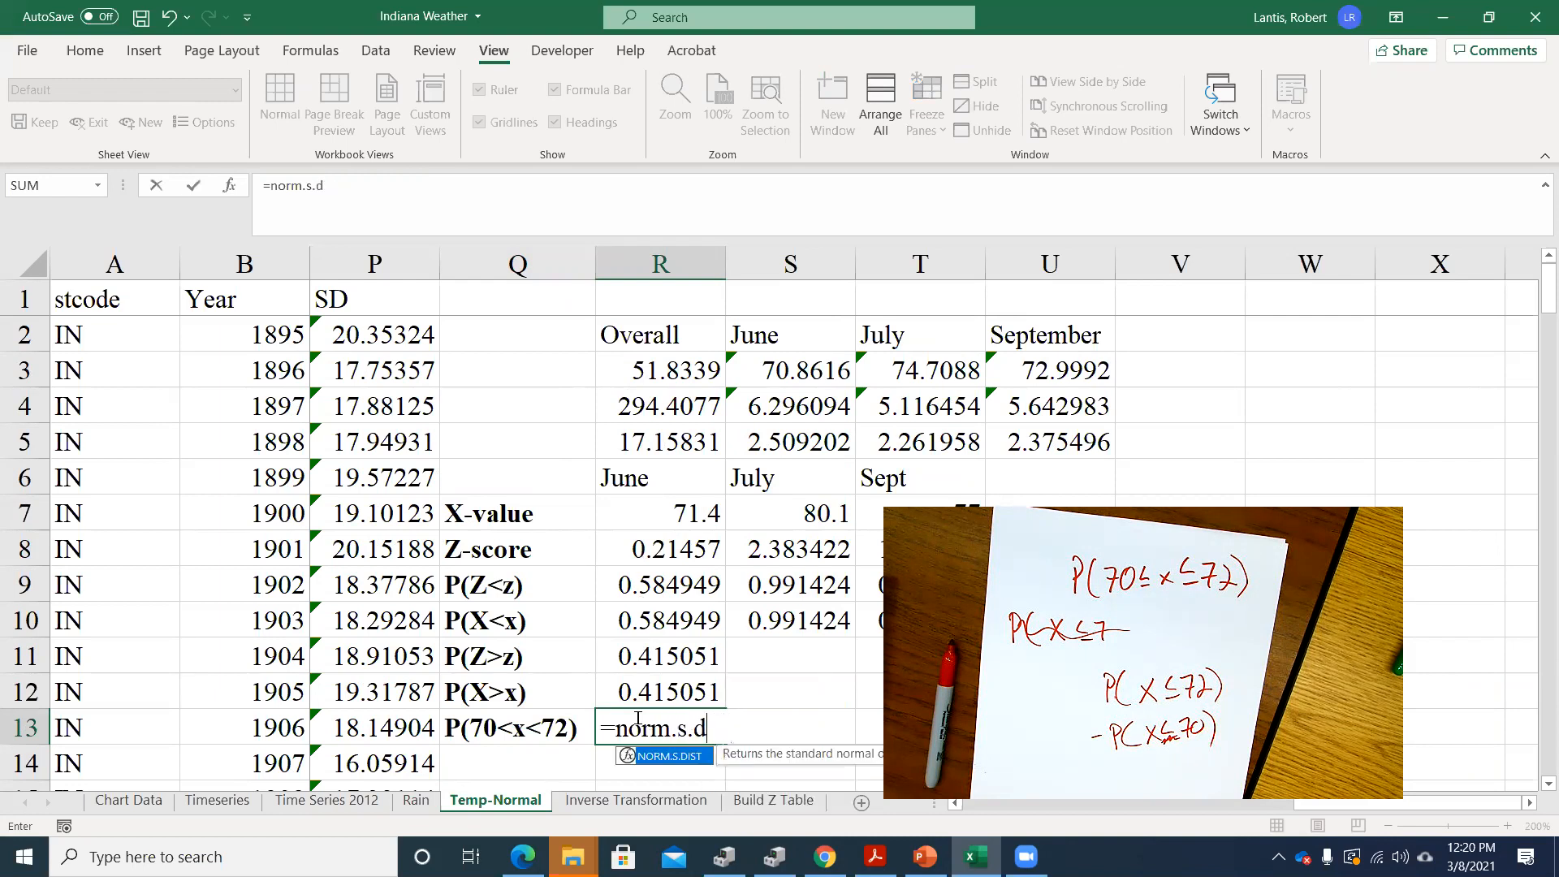
pyautogui.write('dist(')
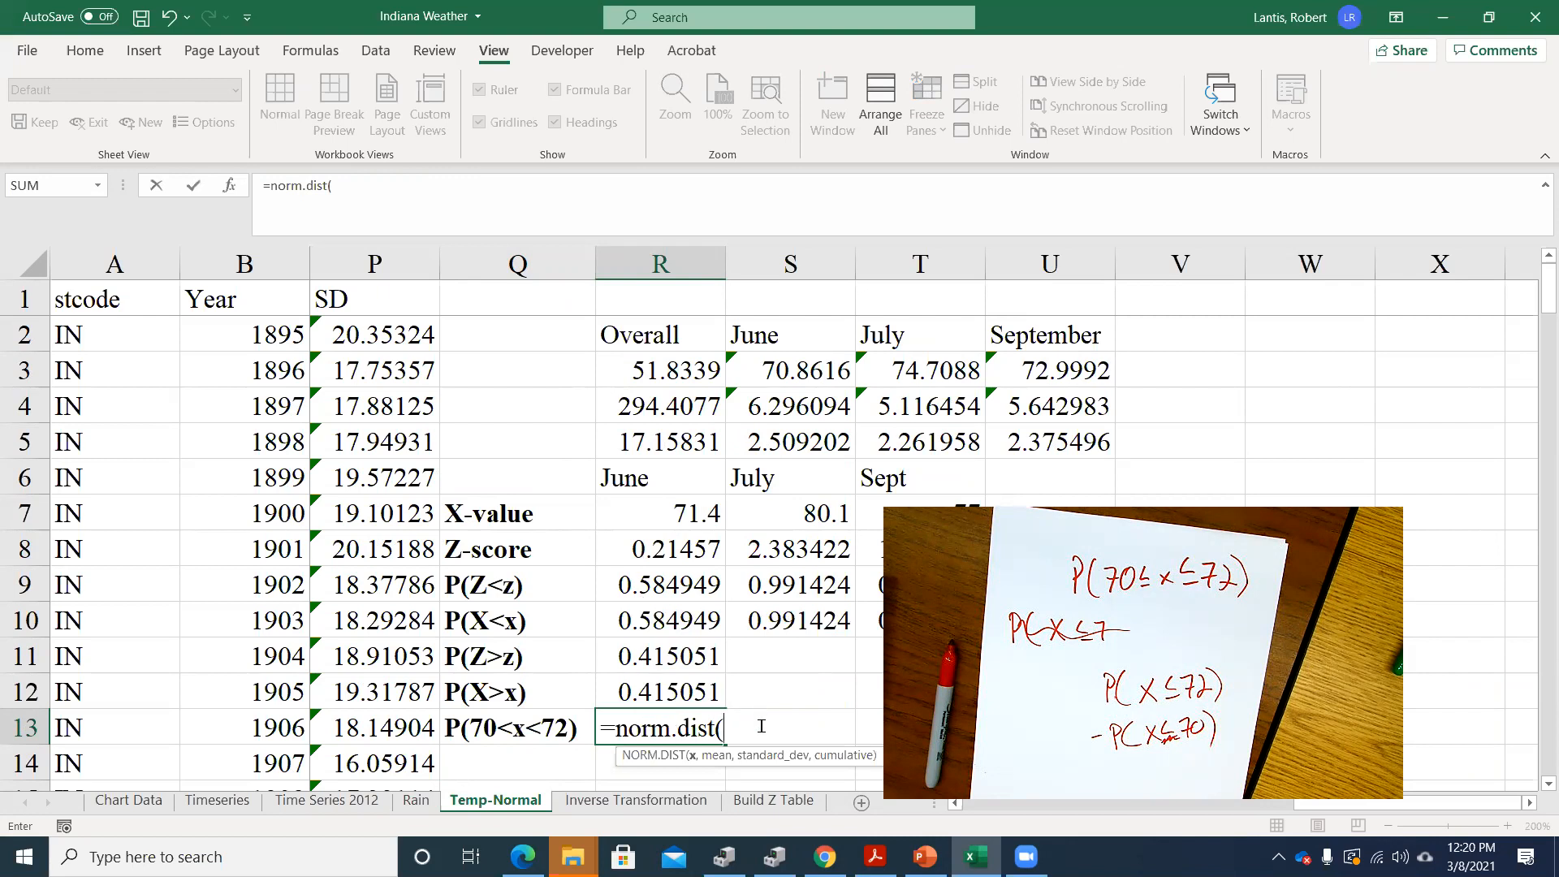
pyautogui.write('72,')
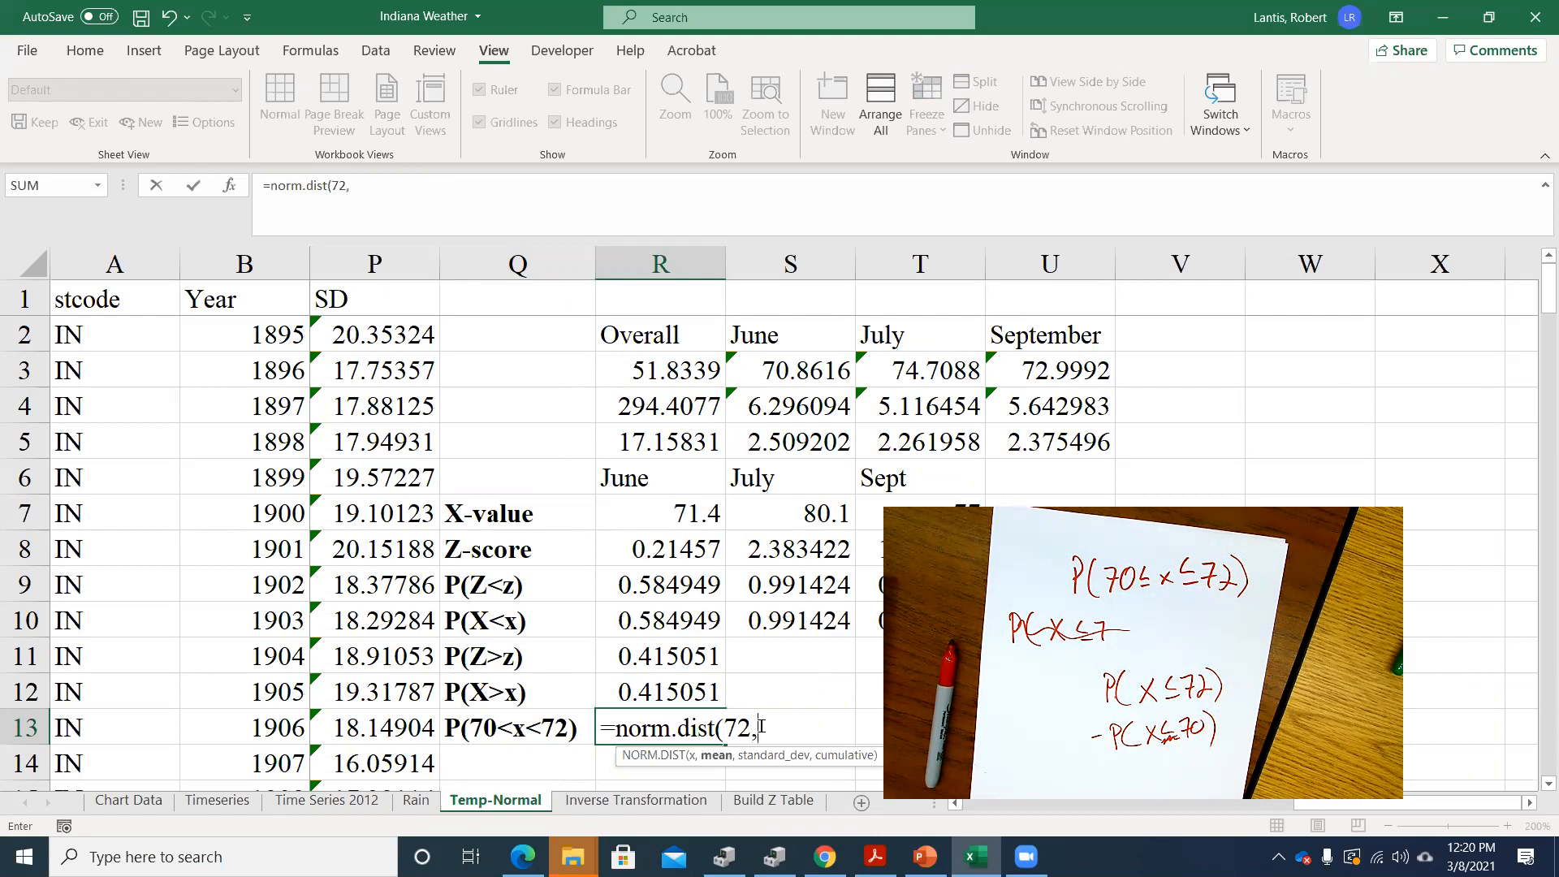
pyautogui.click(787, 373)
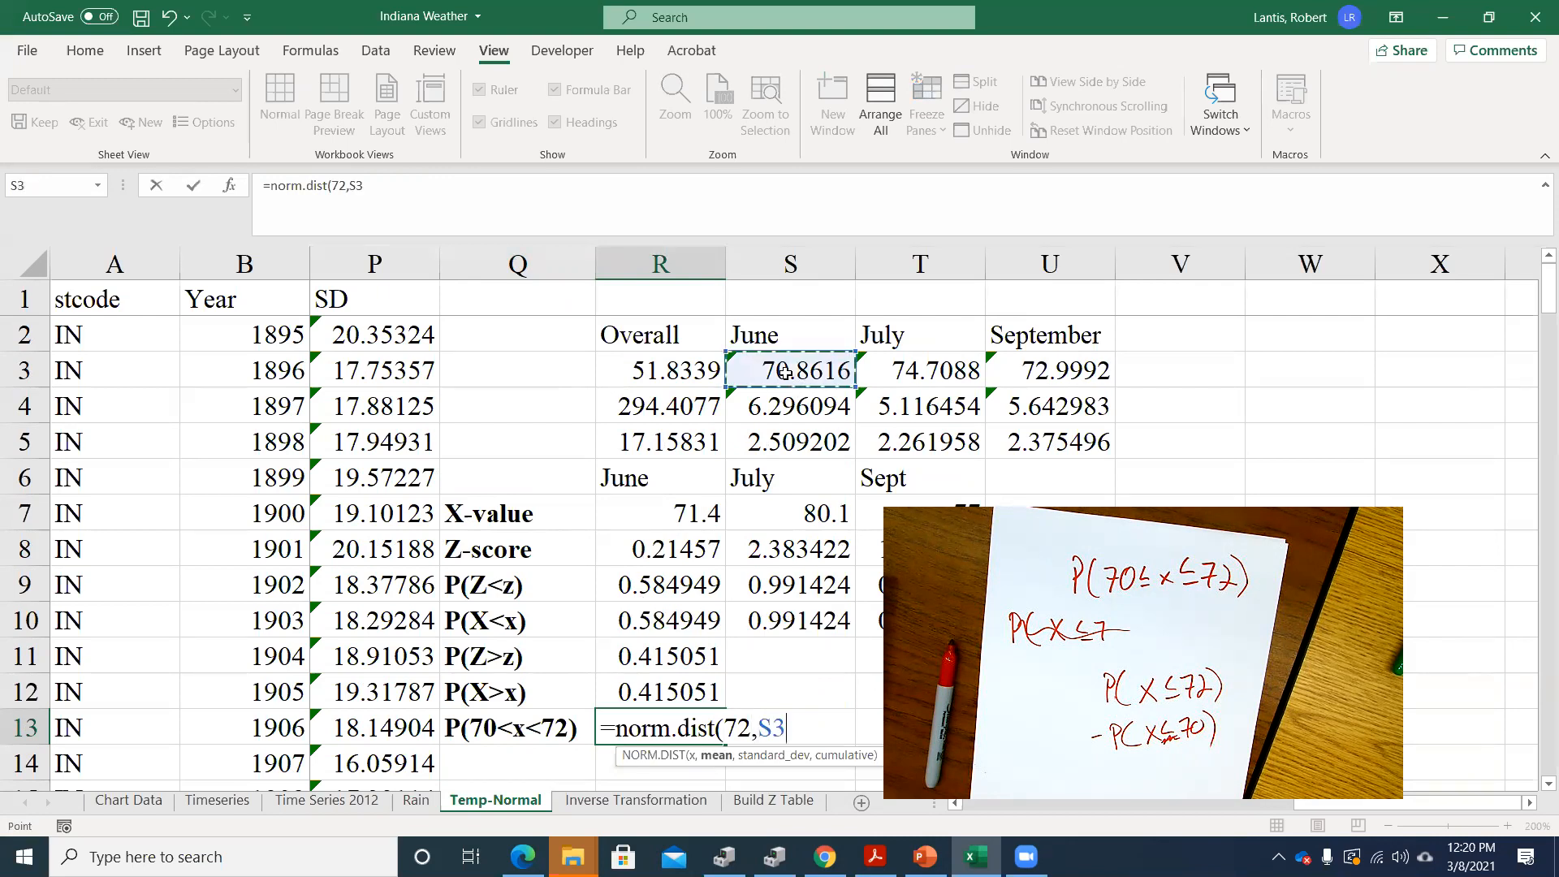
pyautogui.write(',')
pyautogui.click(773, 441)
pyautogui.write(',')
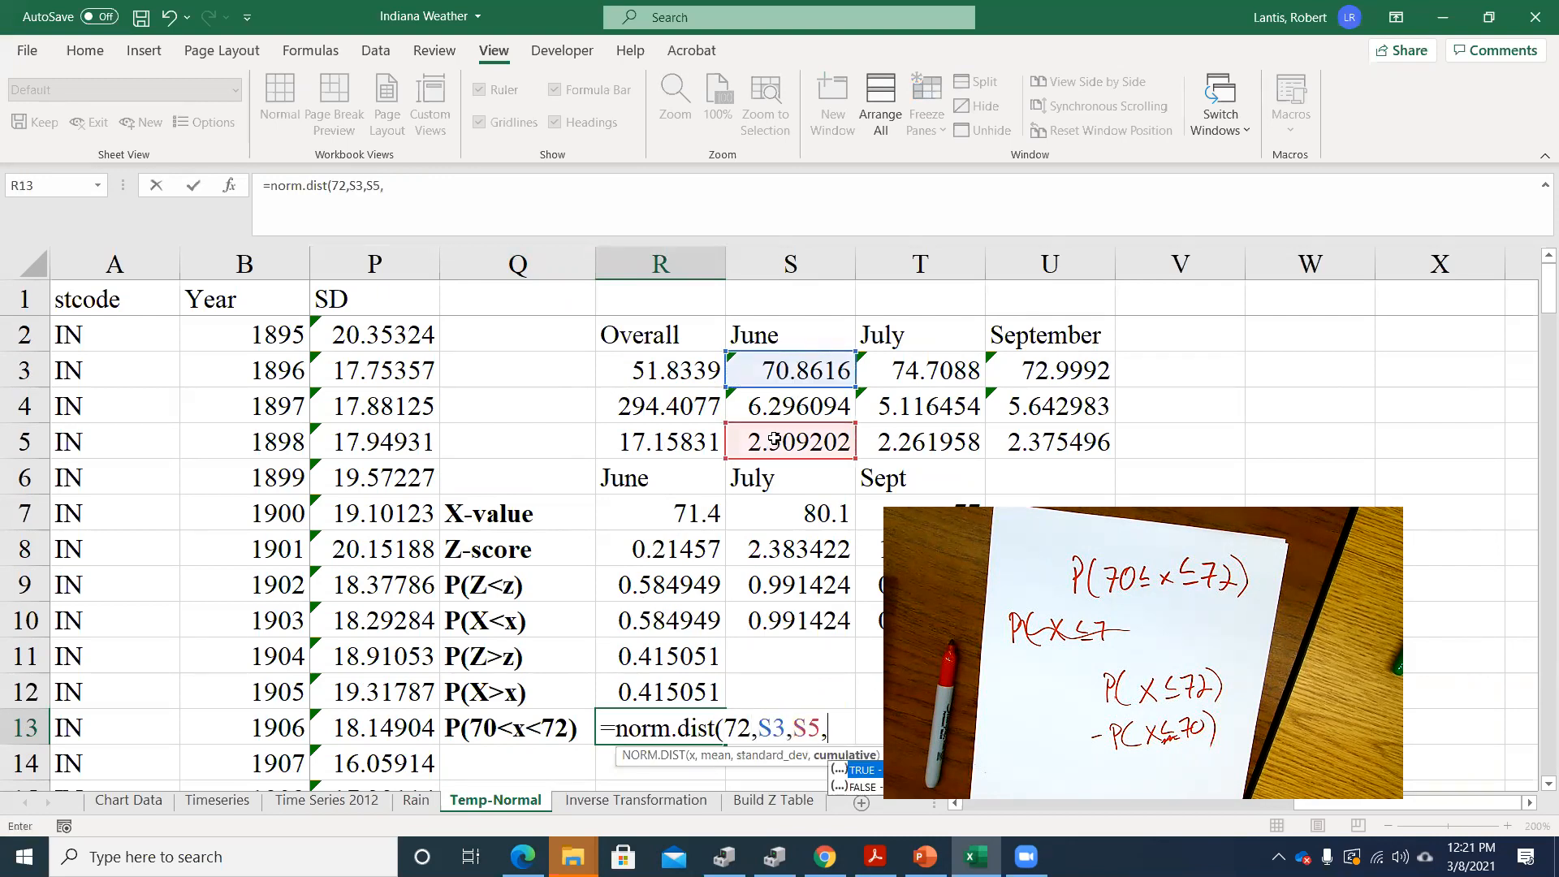
pyautogui.write('1)')
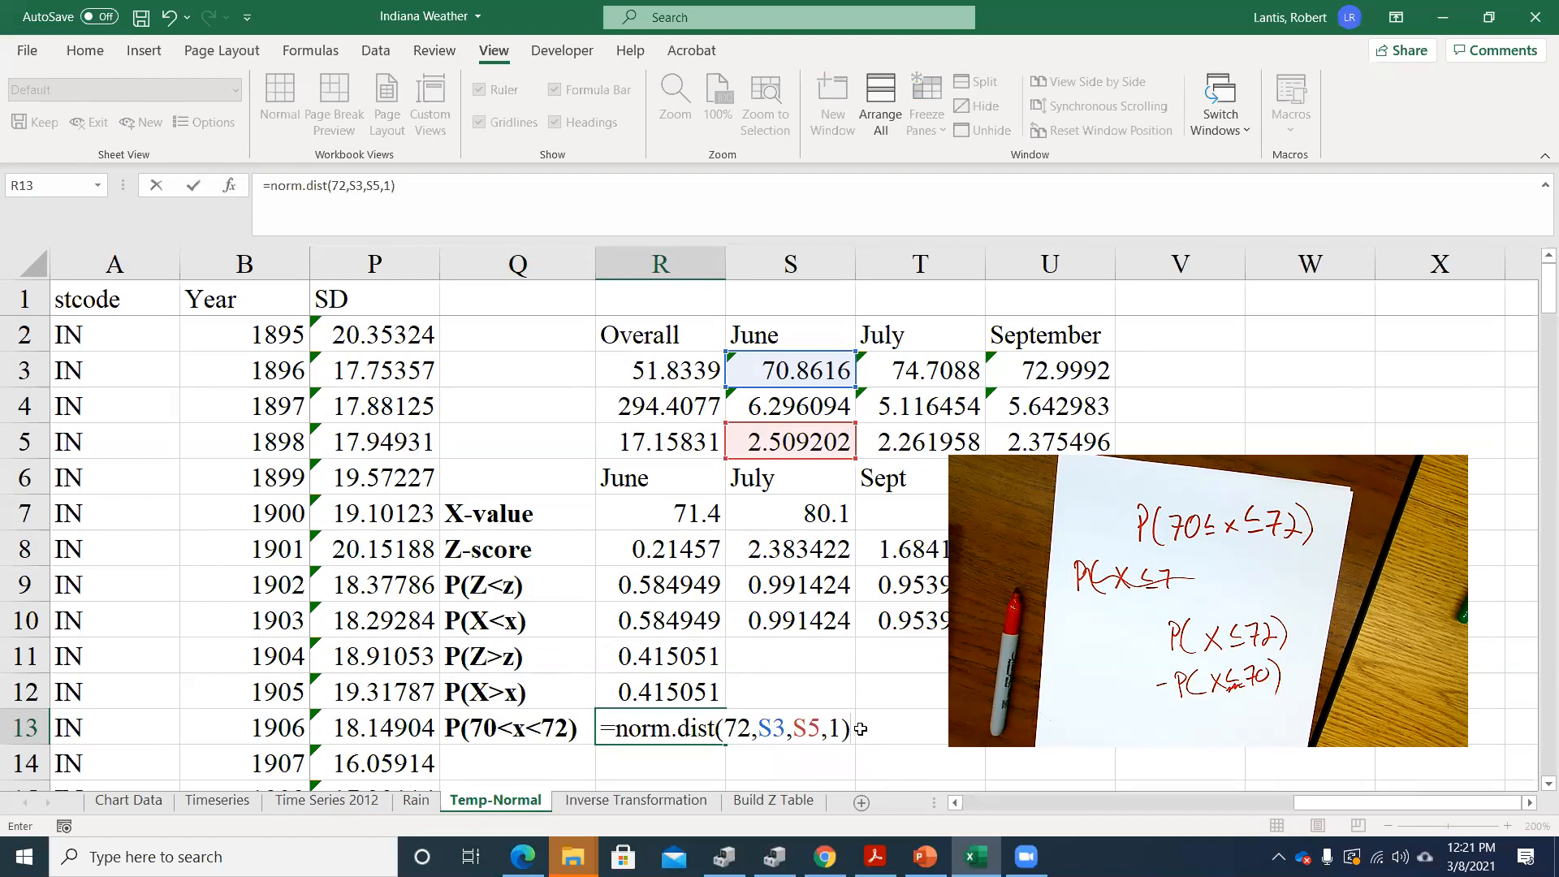
# Complete the R13 formula by subtracting norm.dist(70,S3,S5,1), and review the entered formula
pyautogui.write('-norm.')
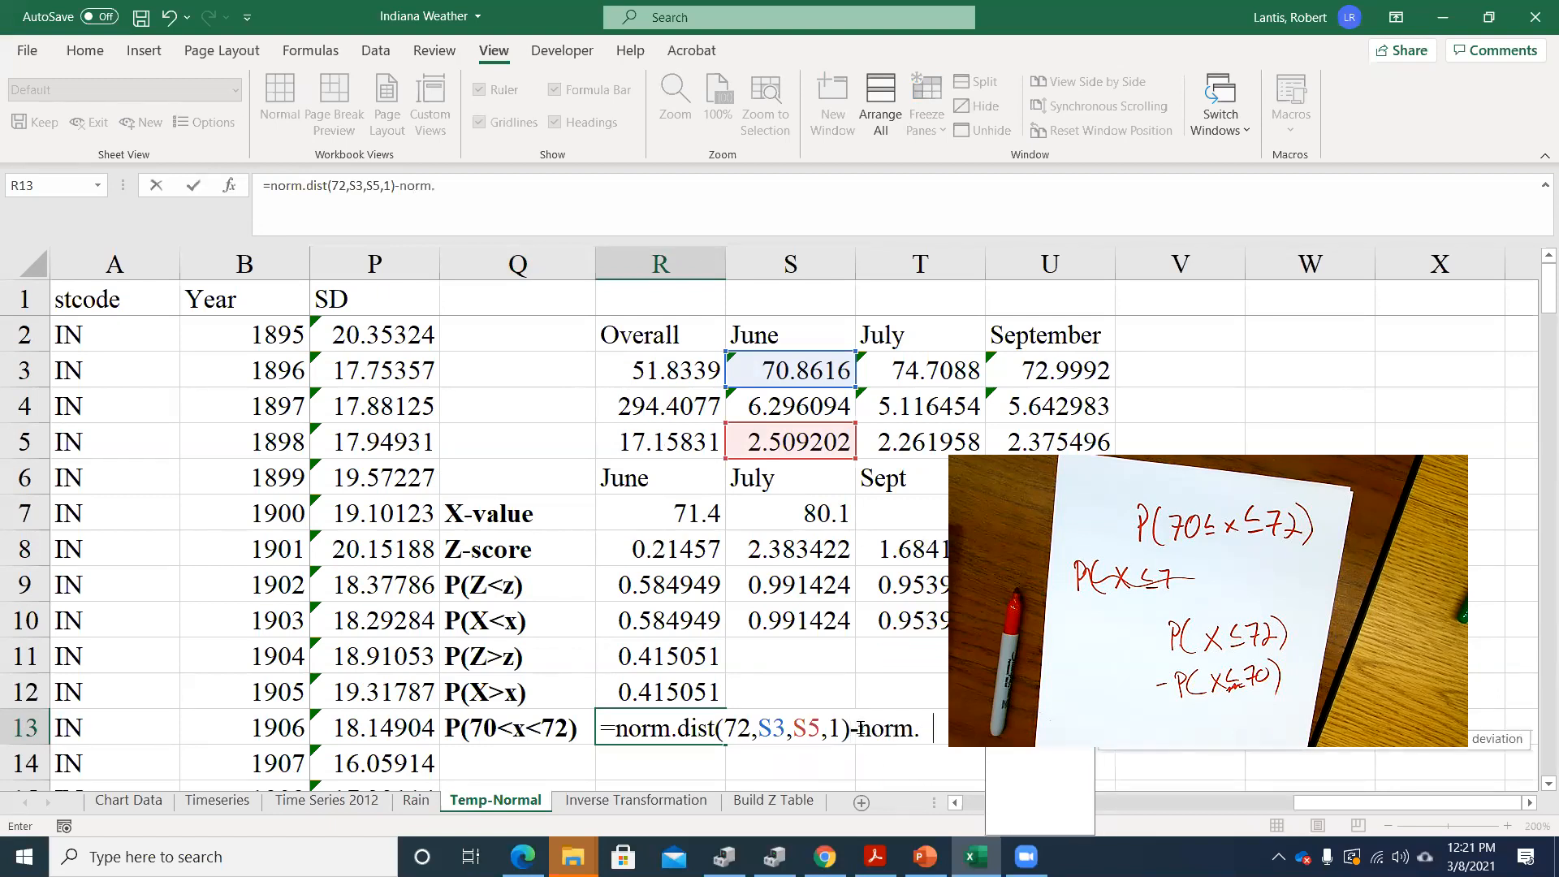
pyautogui.write('dist(')
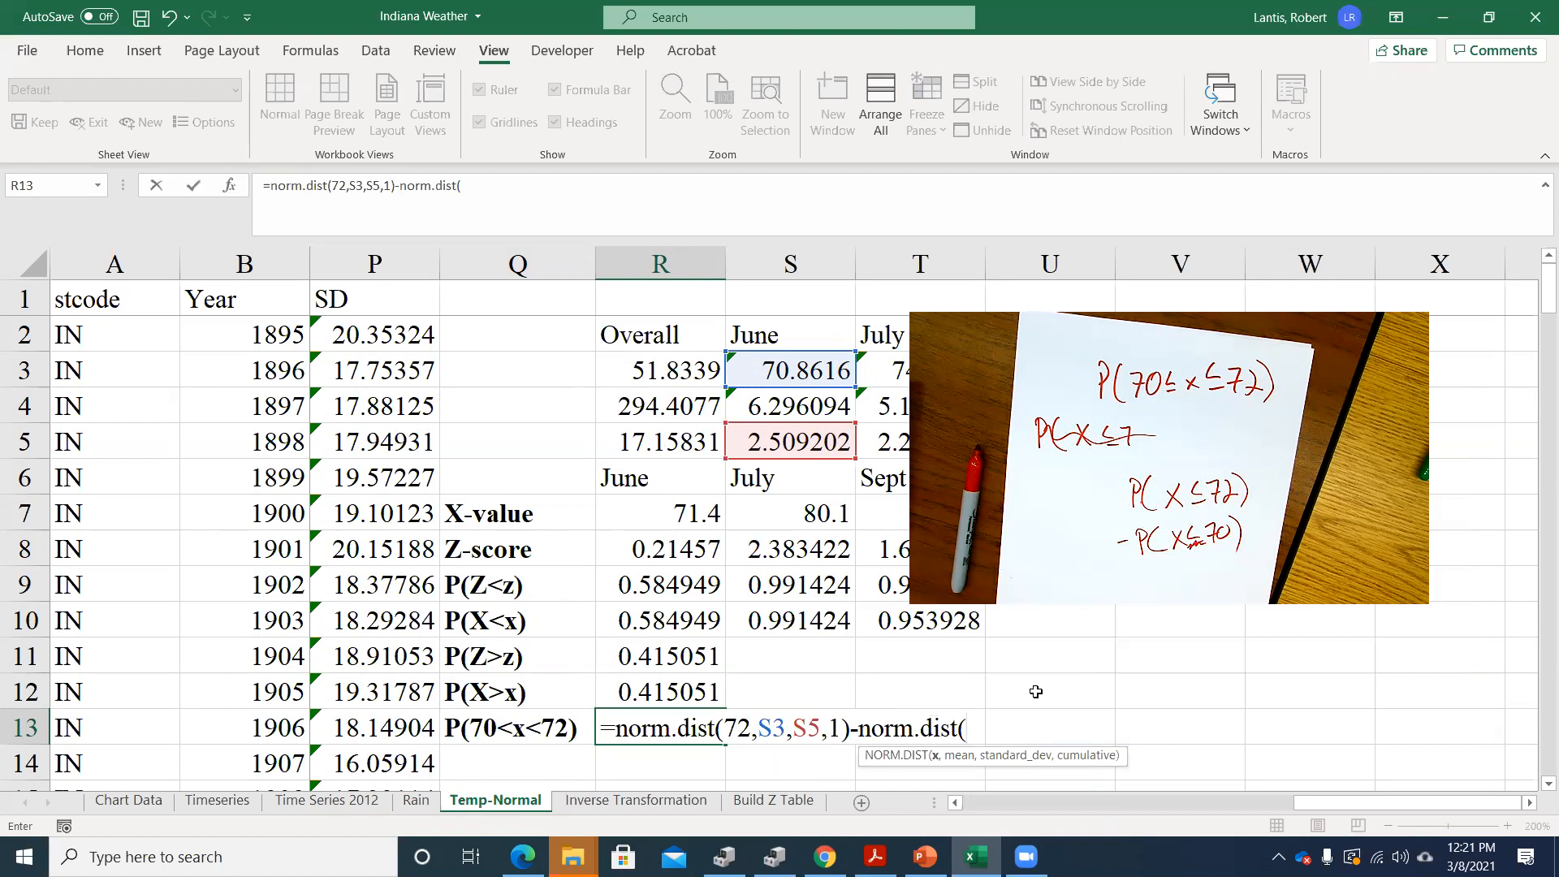
pyautogui.write('70,')
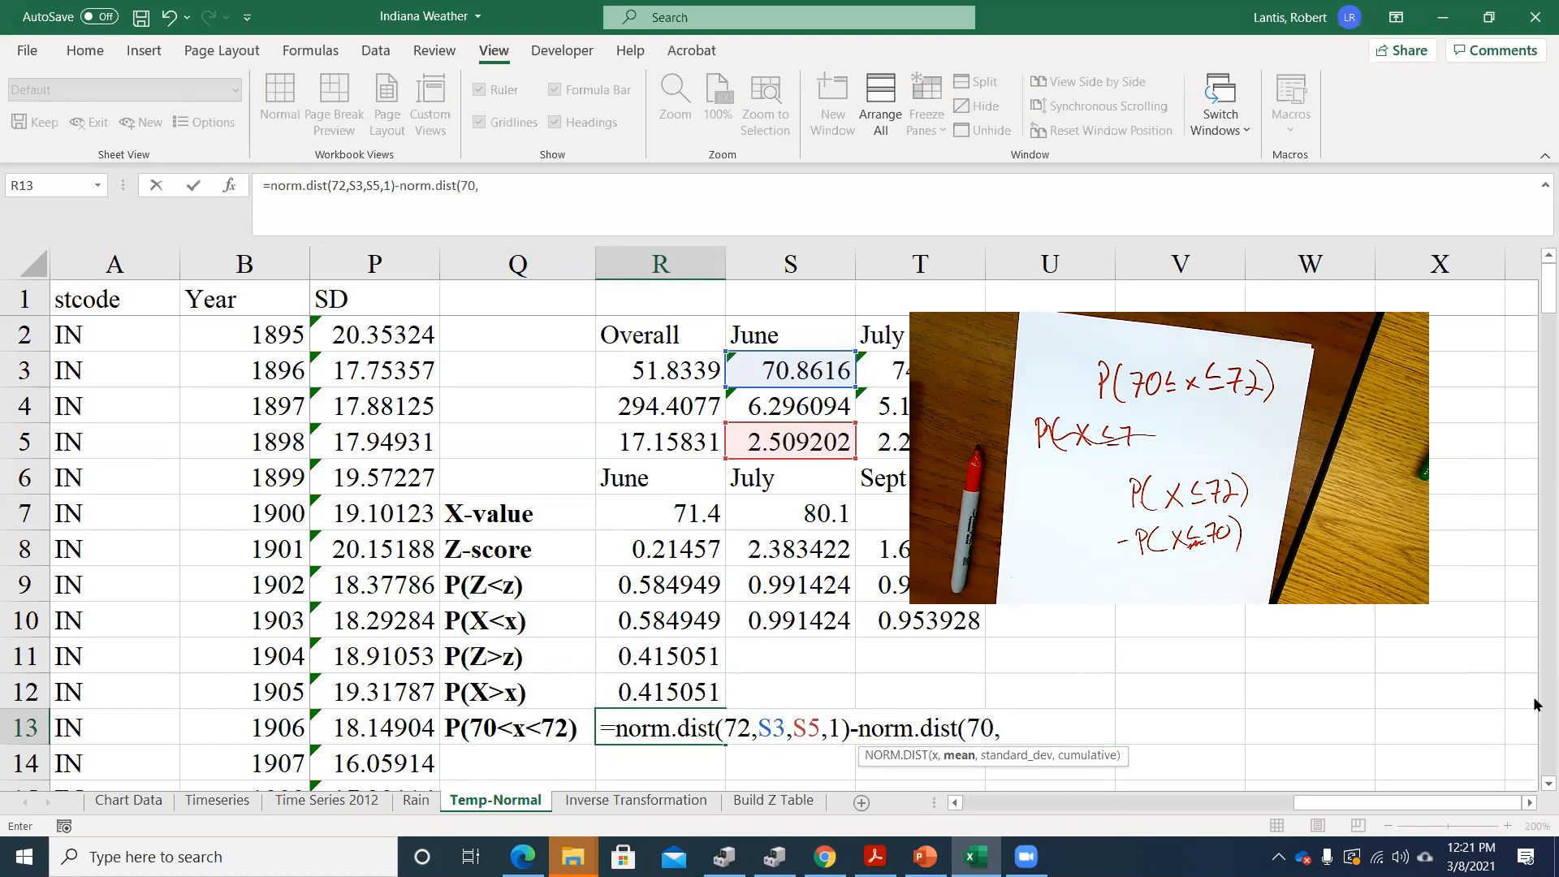
pyautogui.click(808, 372)
pyautogui.write(',')
pyautogui.click(773, 442)
pyautogui.write(',1')
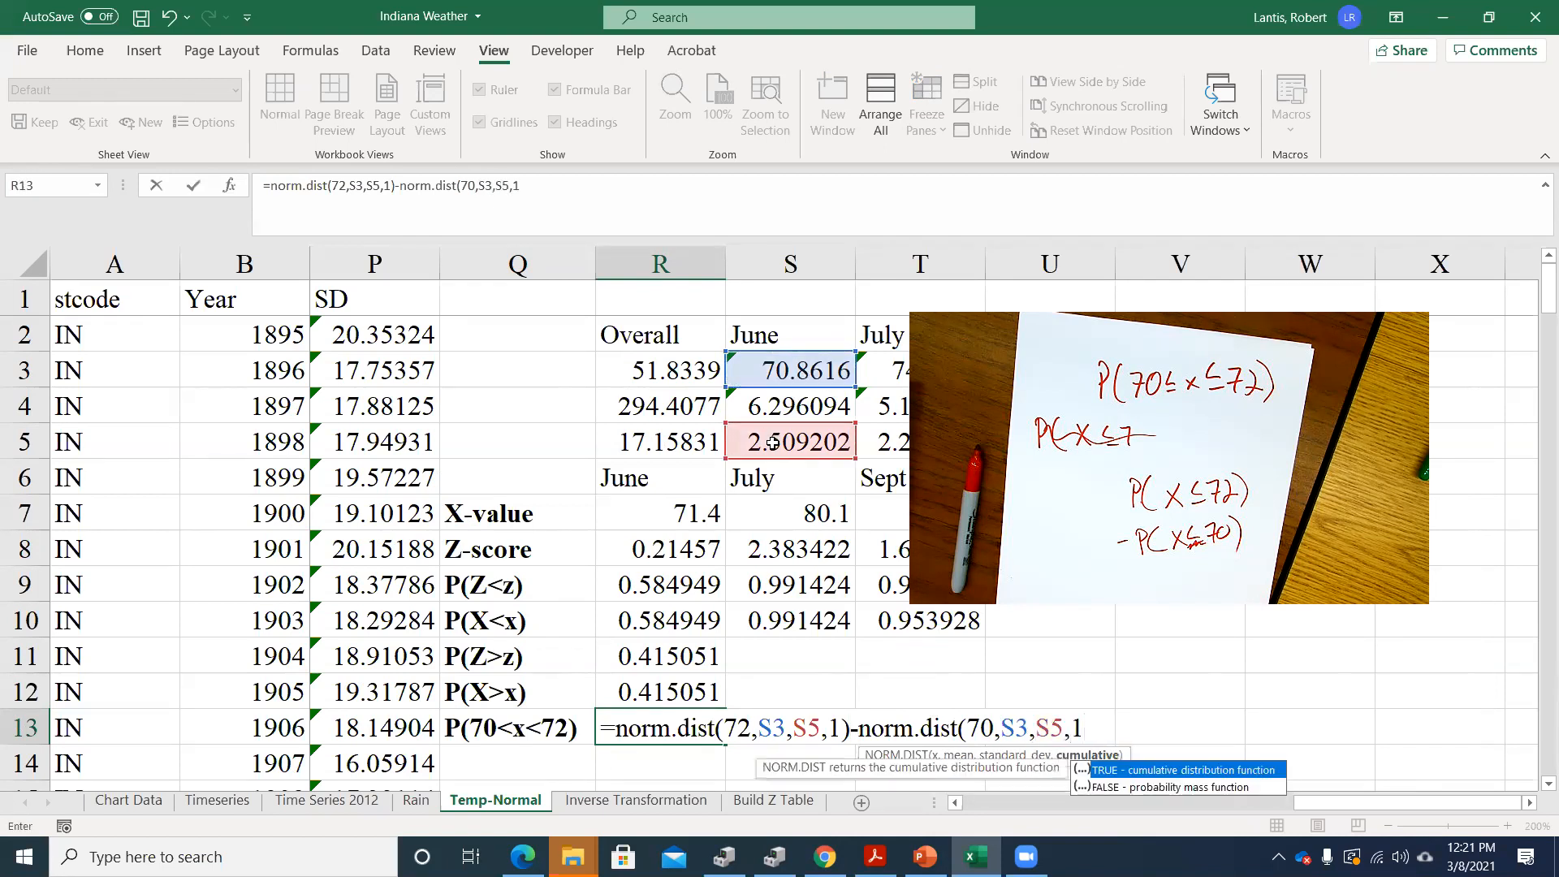
pyautogui.write(')')
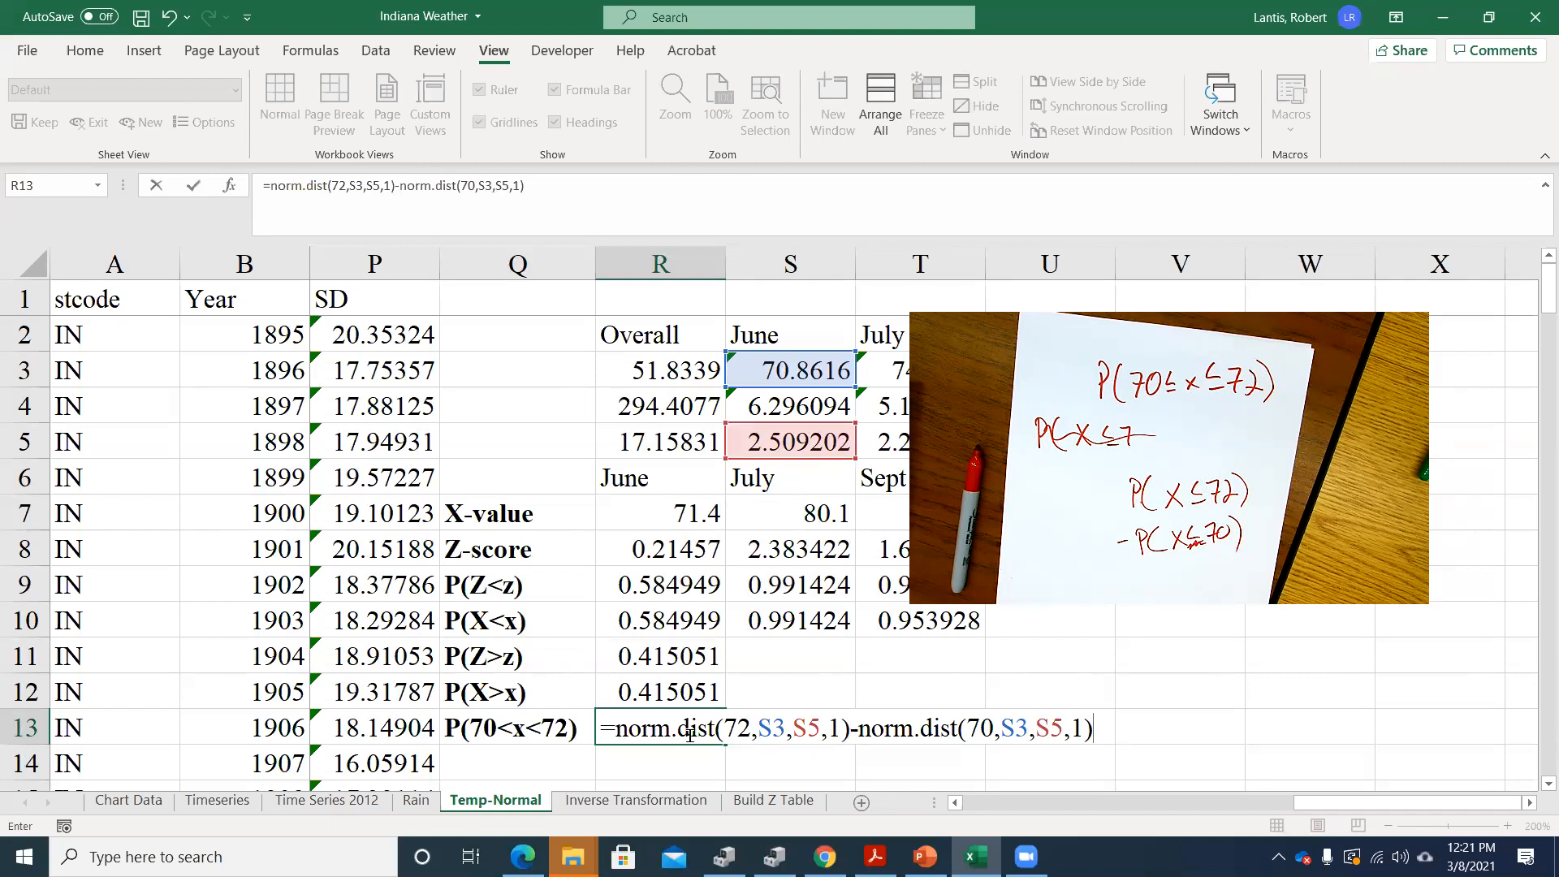
pyautogui.press('Return')
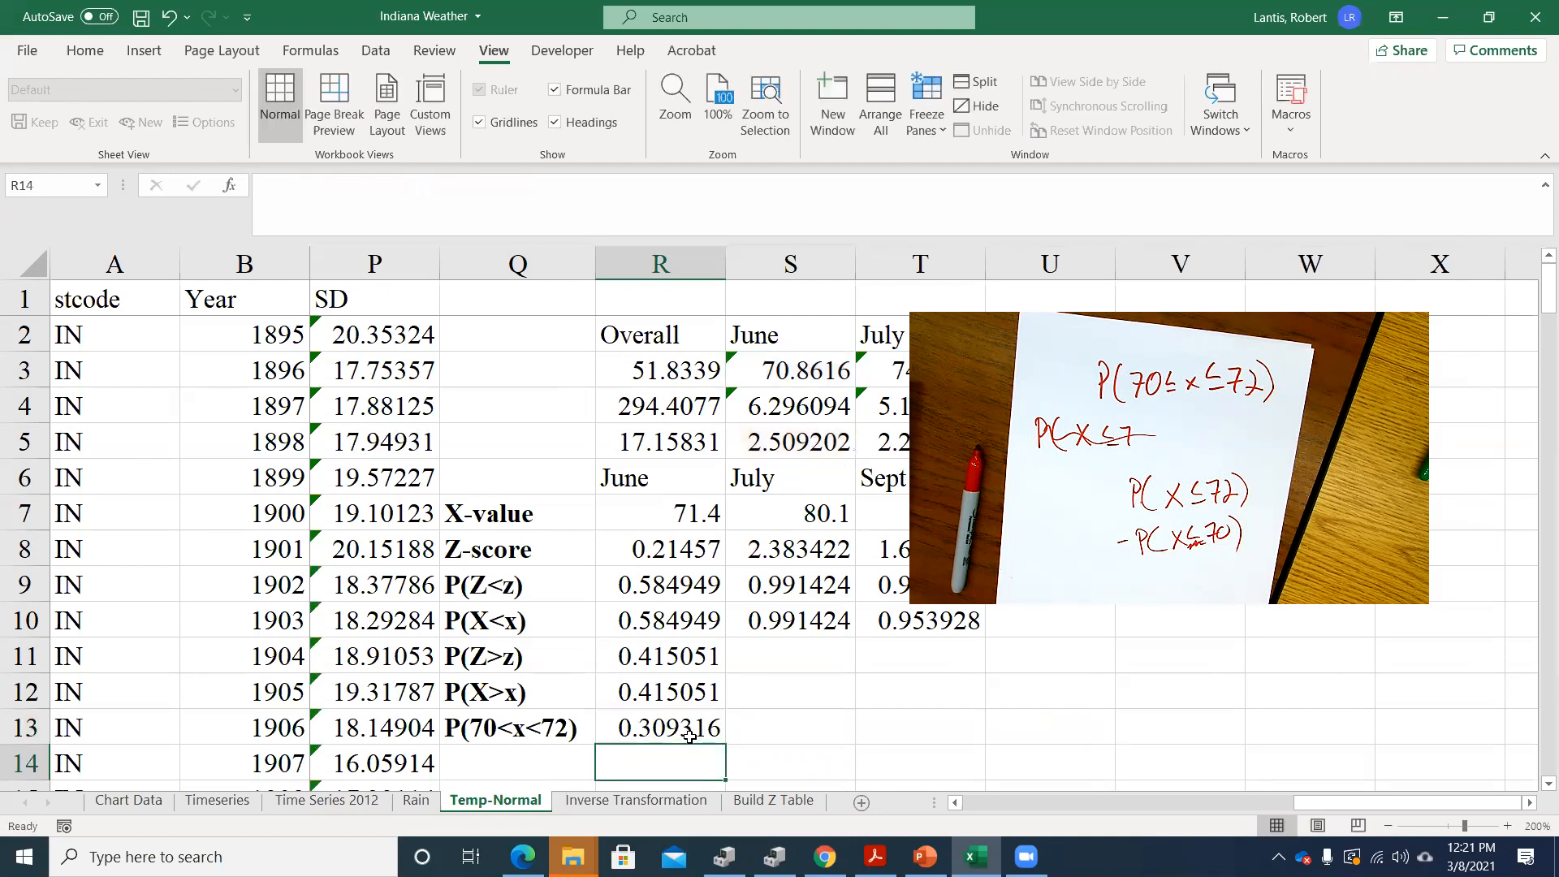
pyautogui.doubleClick(629, 713)
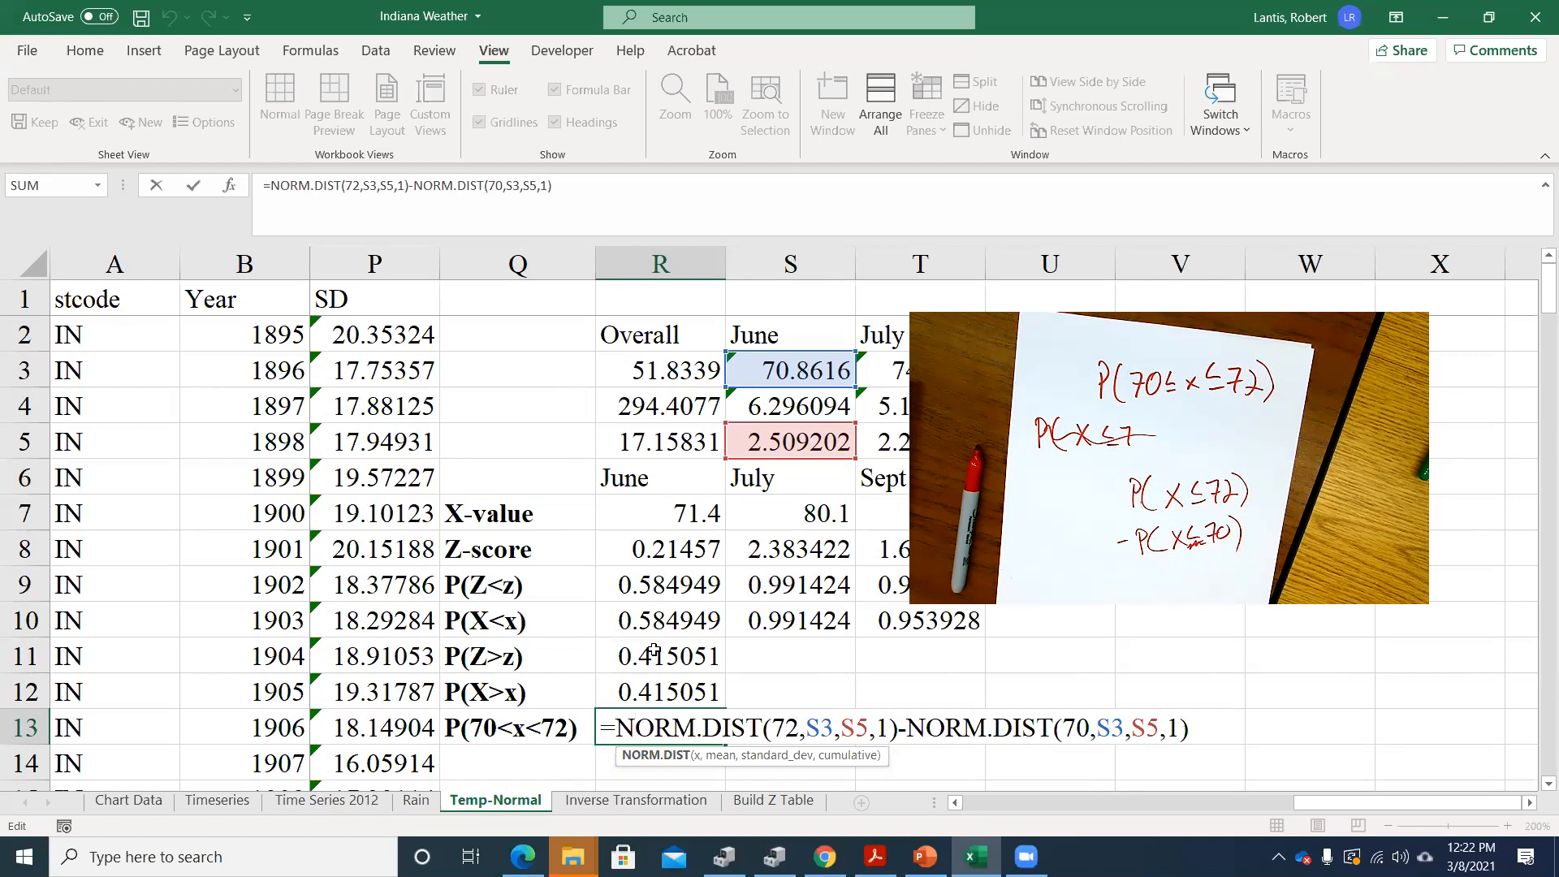
pyautogui.press('Return')
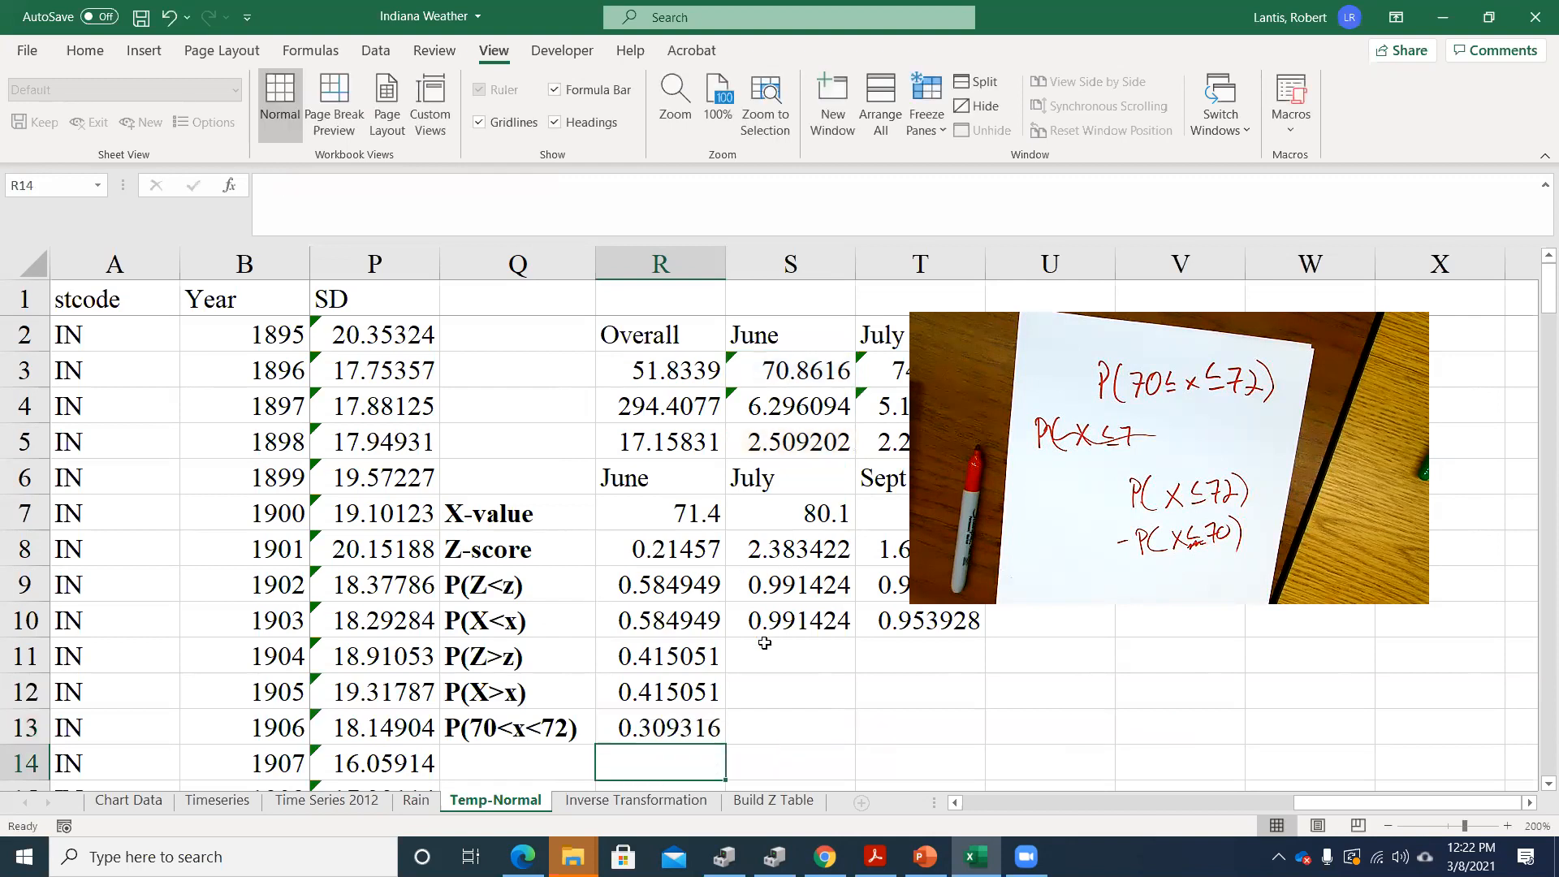
# On the Inverse Transformation sheet, clear the existing results in B5:C6 and B3
pyautogui.click(790, 656)
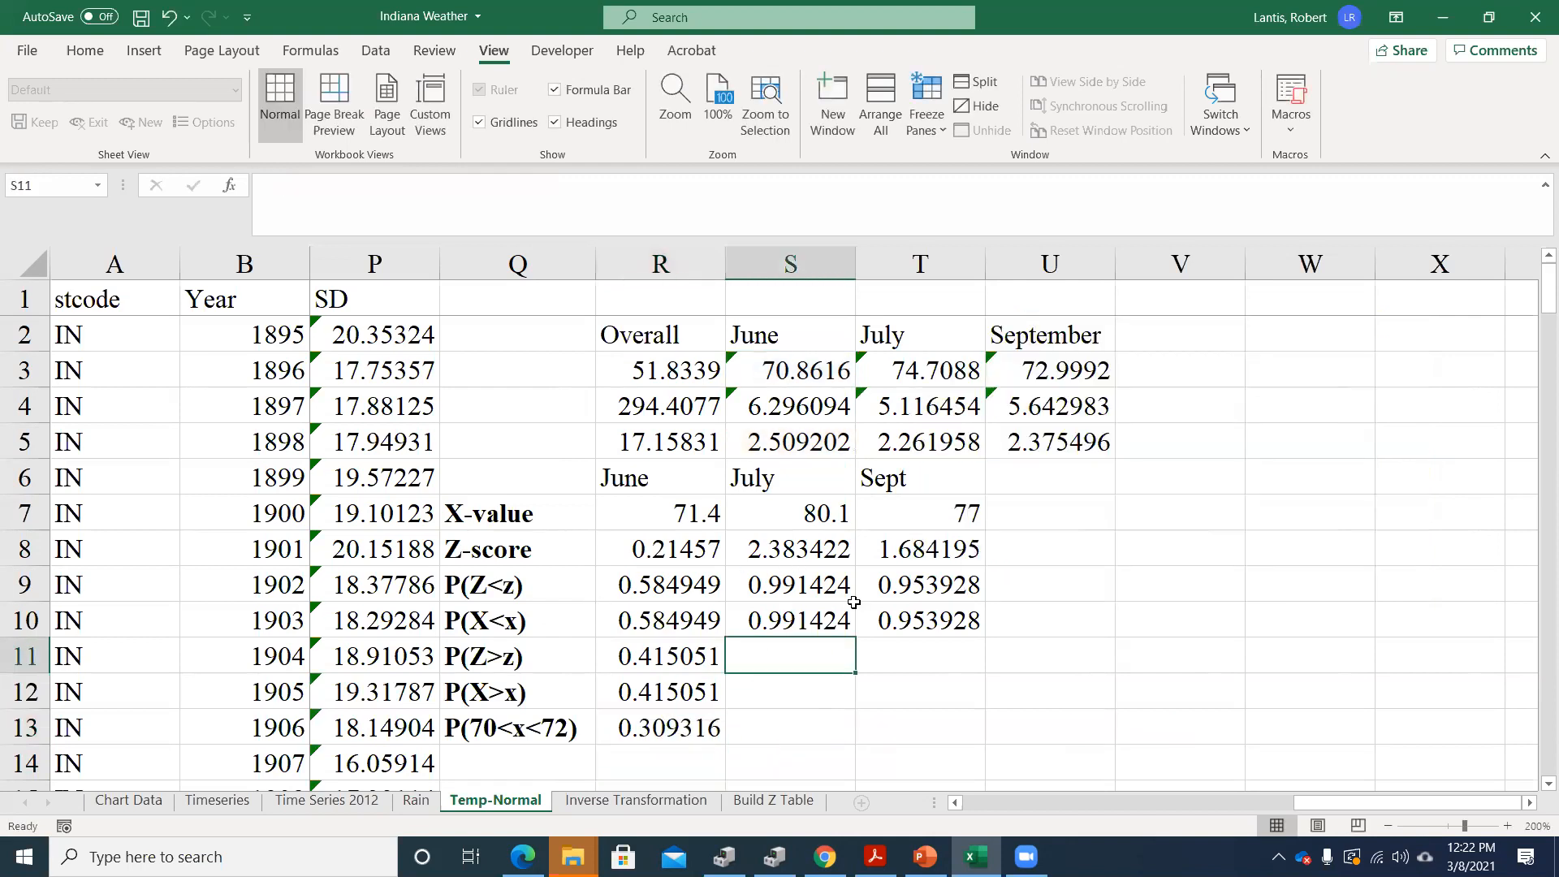
pyautogui.click(636, 801)
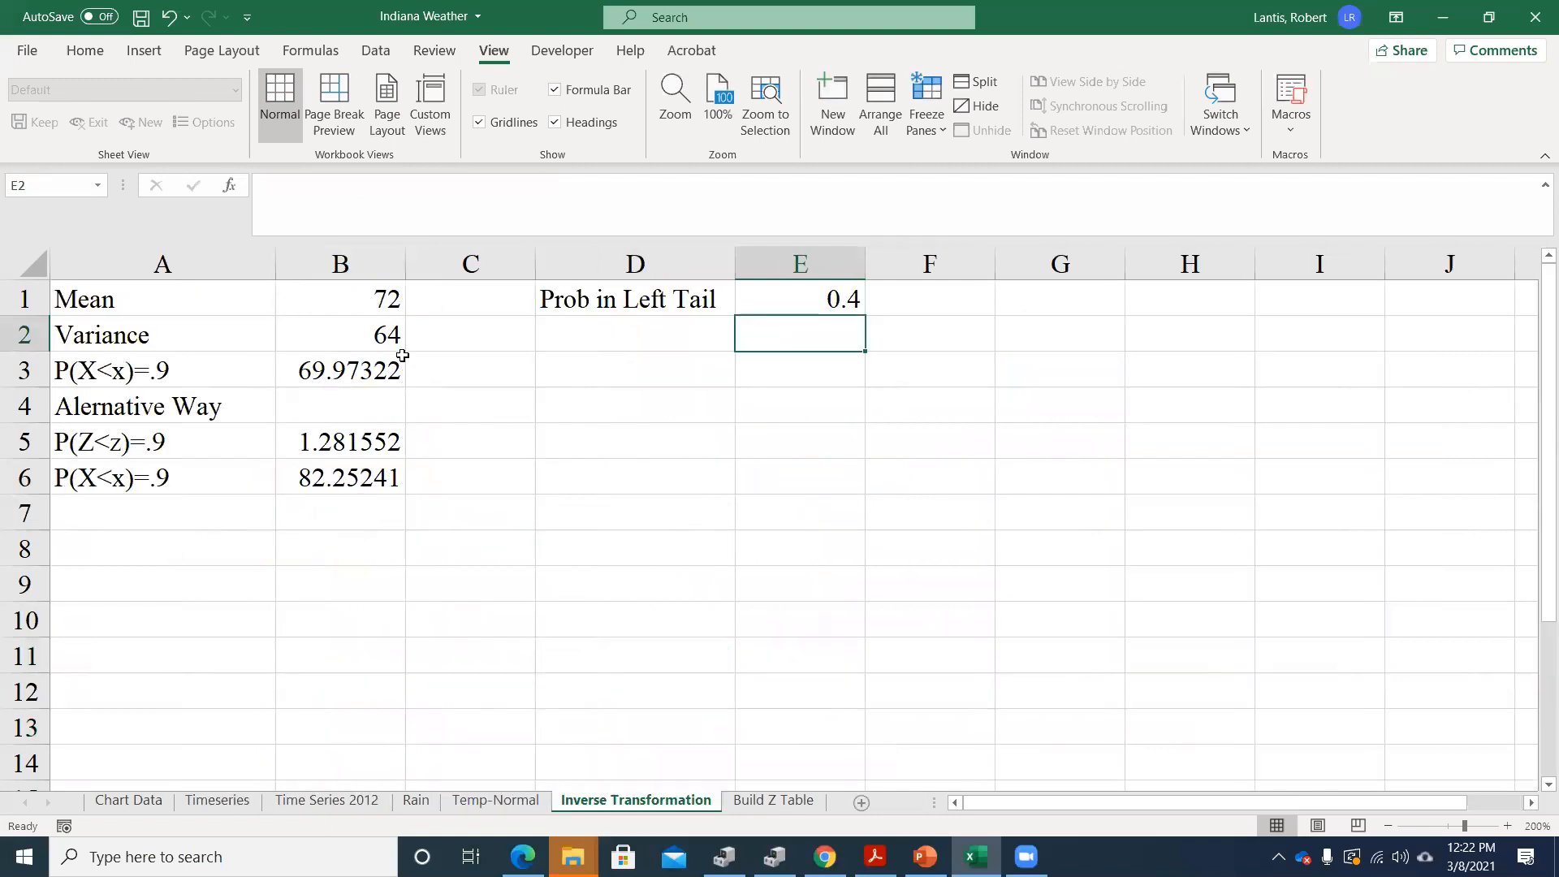
pyautogui.moveTo(340, 439); pyautogui.dragTo(413, 478)
pyautogui.press('Delete')
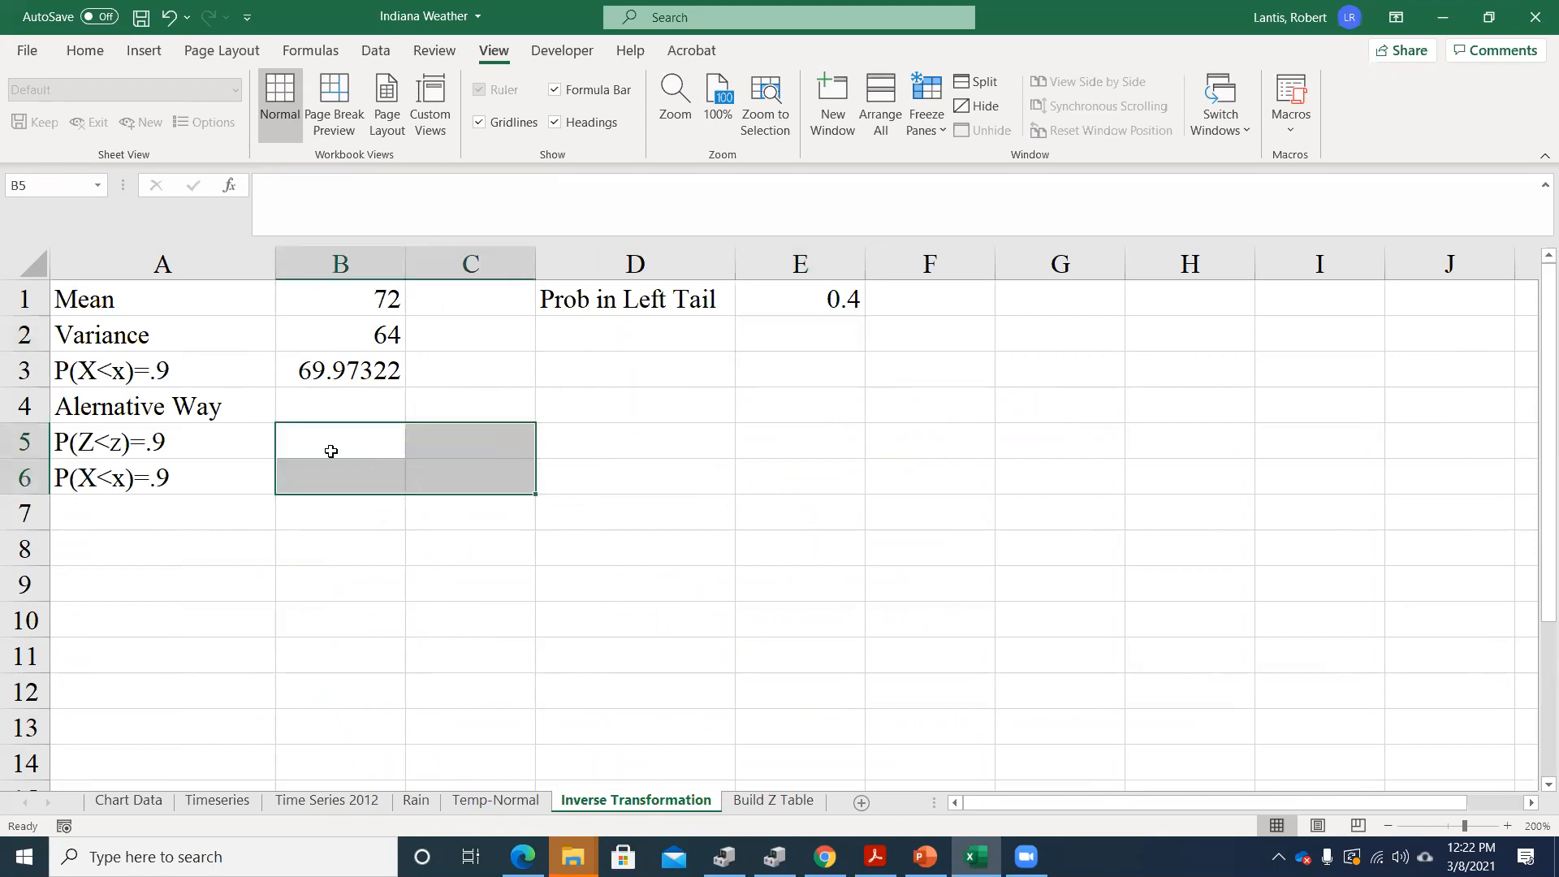
pyautogui.click(334, 382)
pyautogui.press('Delete')
# Write =norm.inv(.9,B1,B2) in B3 for P(X<x)=.9, referencing the mean and variance cells
pyautogui.click(767, 307)
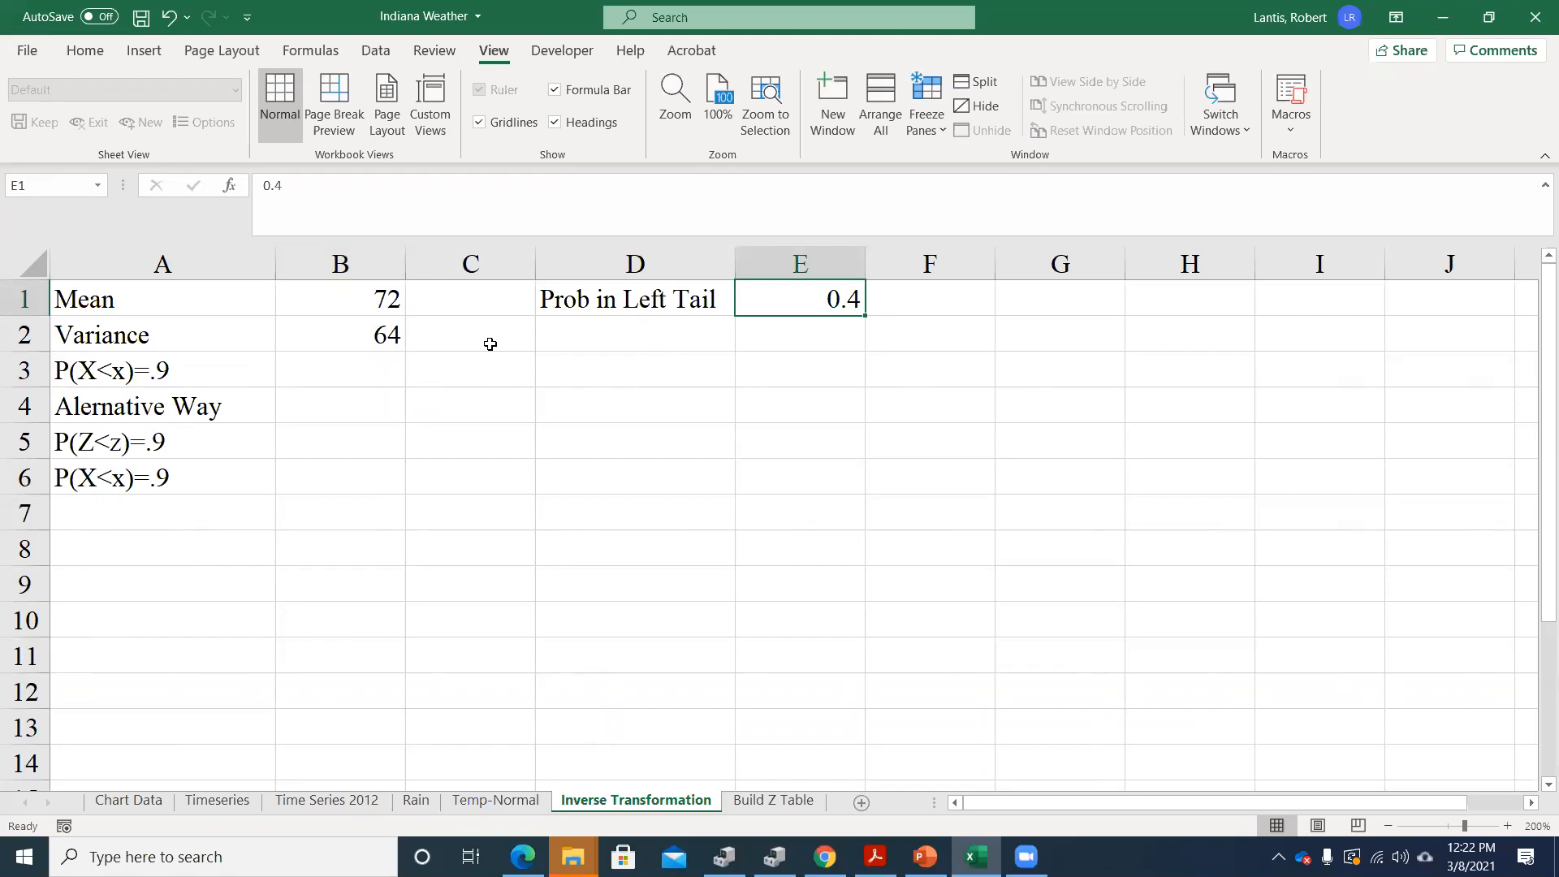
pyautogui.click(343, 305)
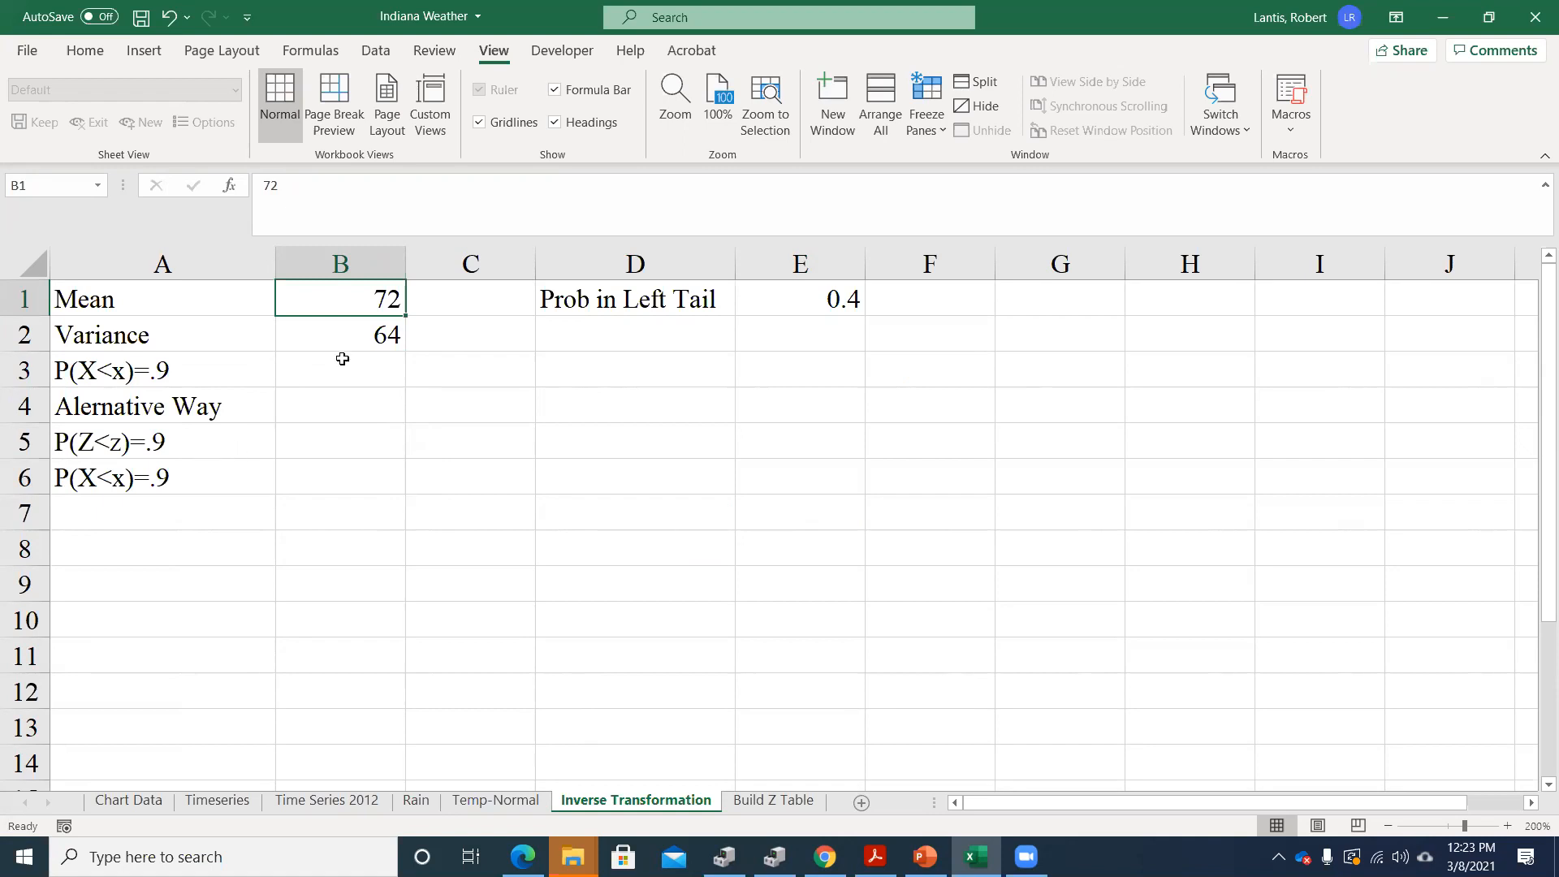
pyautogui.click(172, 371)
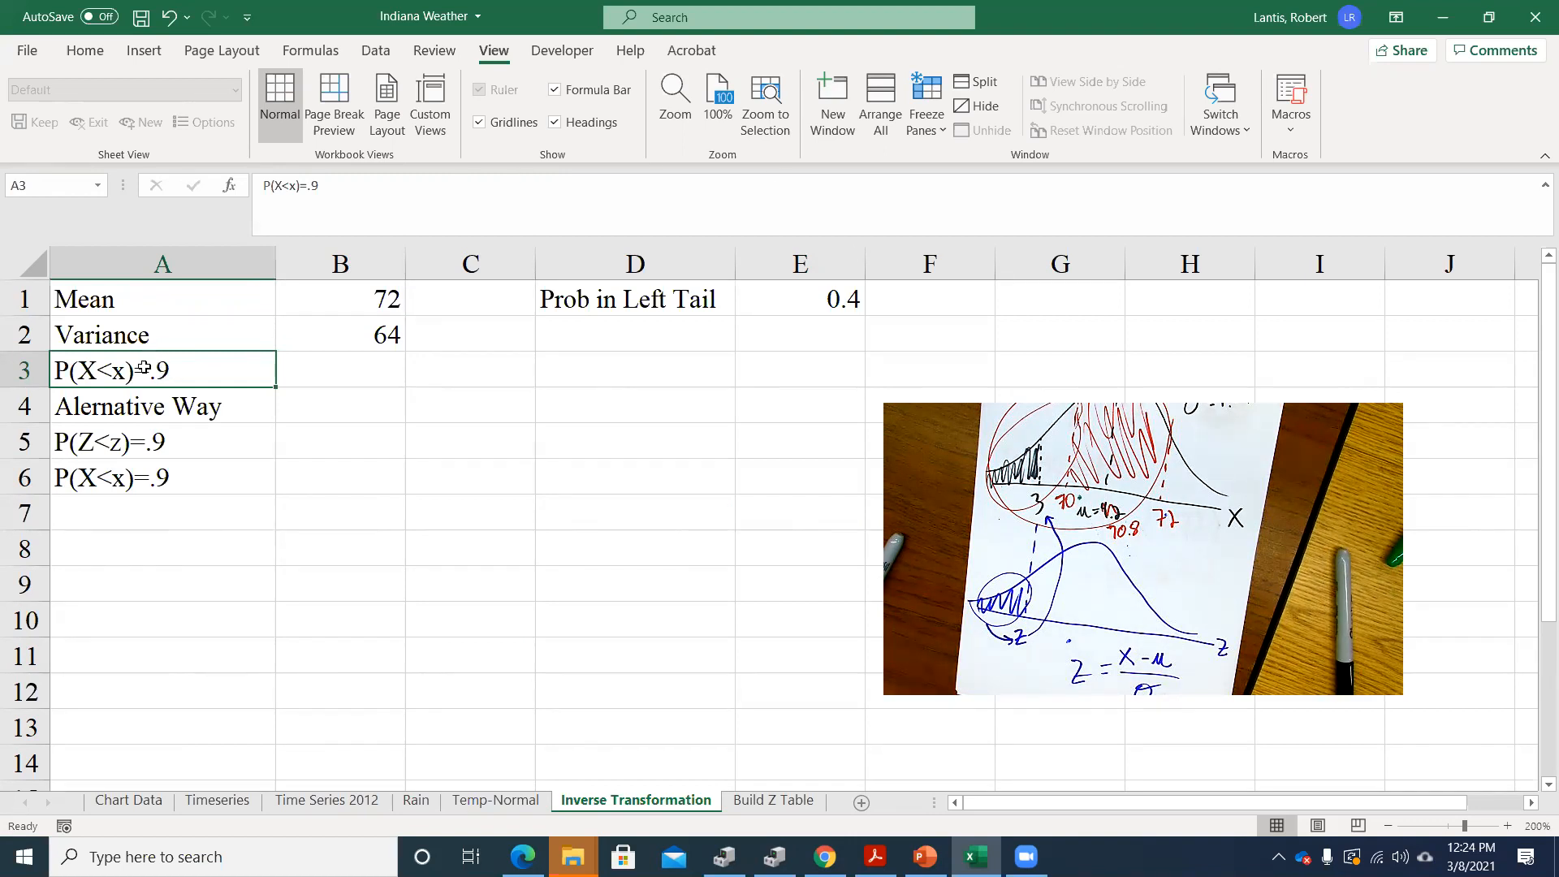
pyautogui.click(324, 371)
pyautogui.write('=')
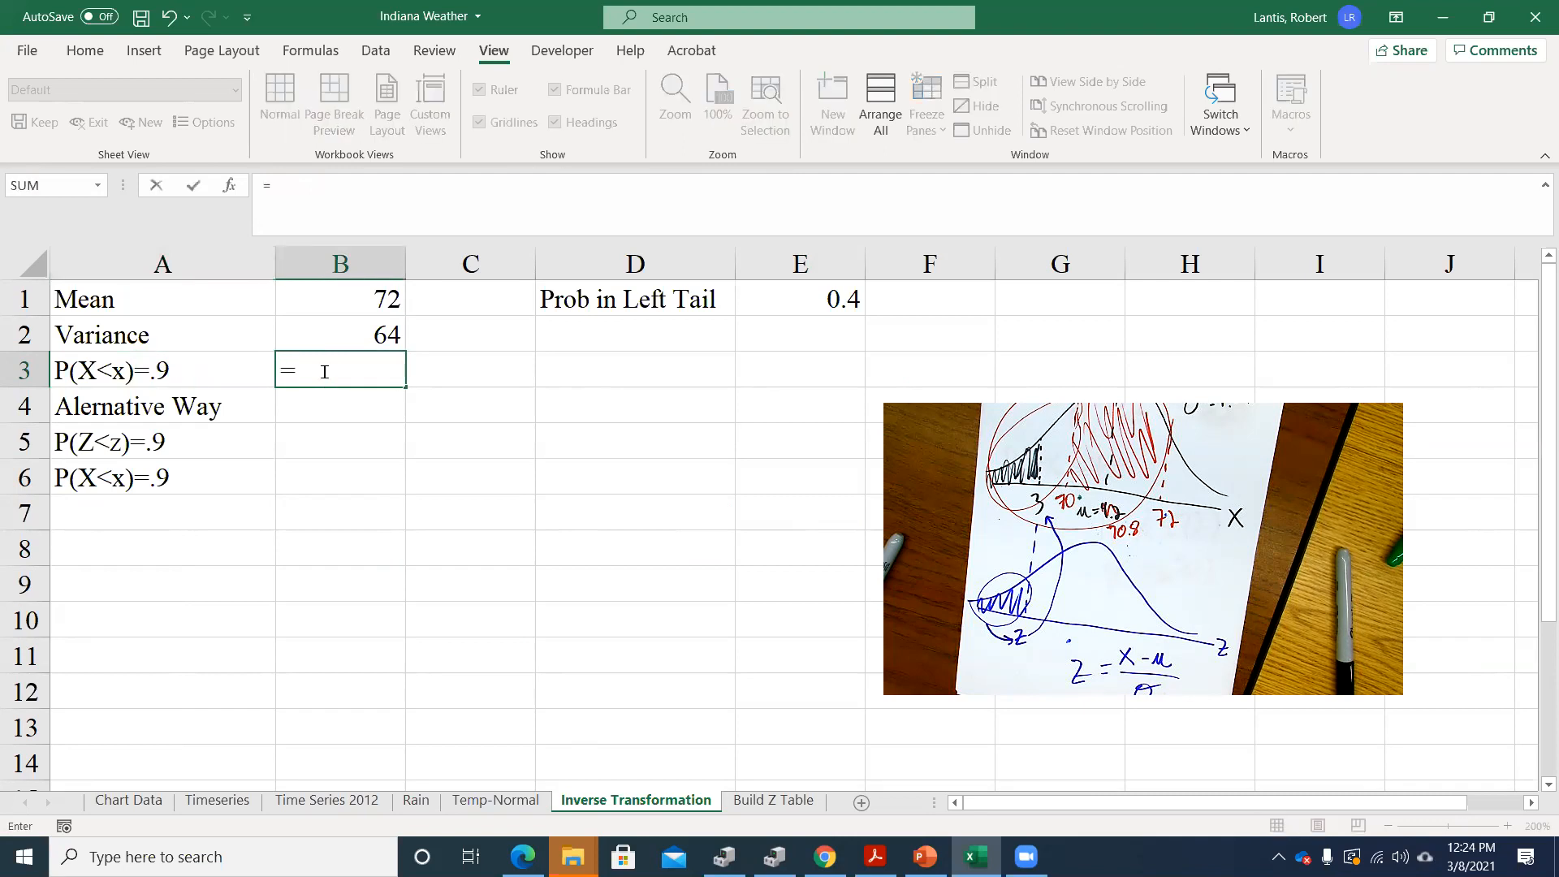
pyautogui.write('norm.s.')
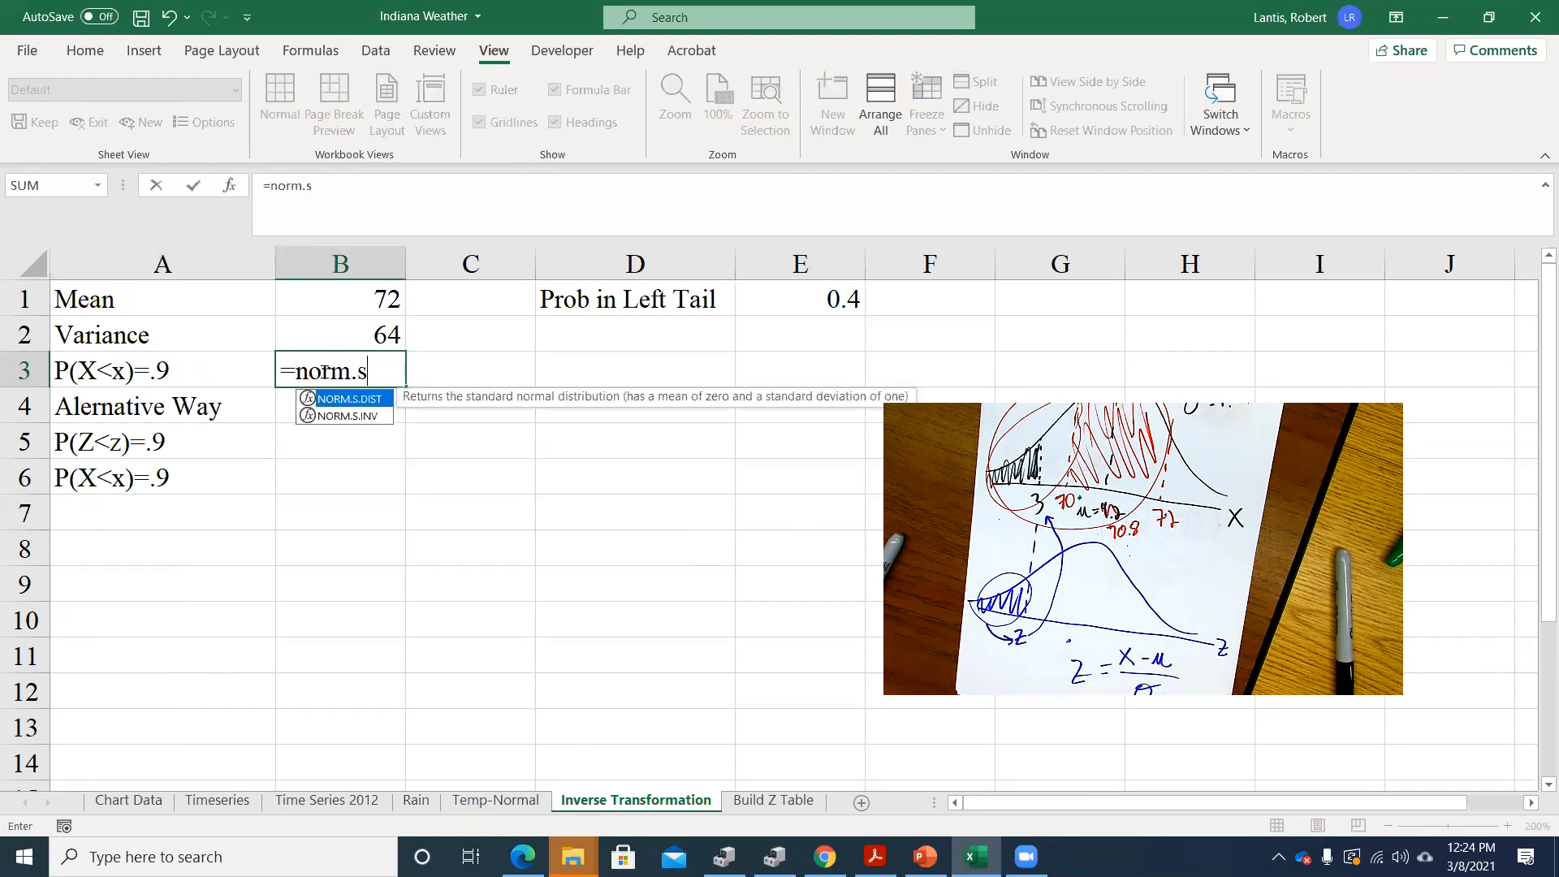
pyautogui.press('BackSpace')
pyautogui.write('inv(')
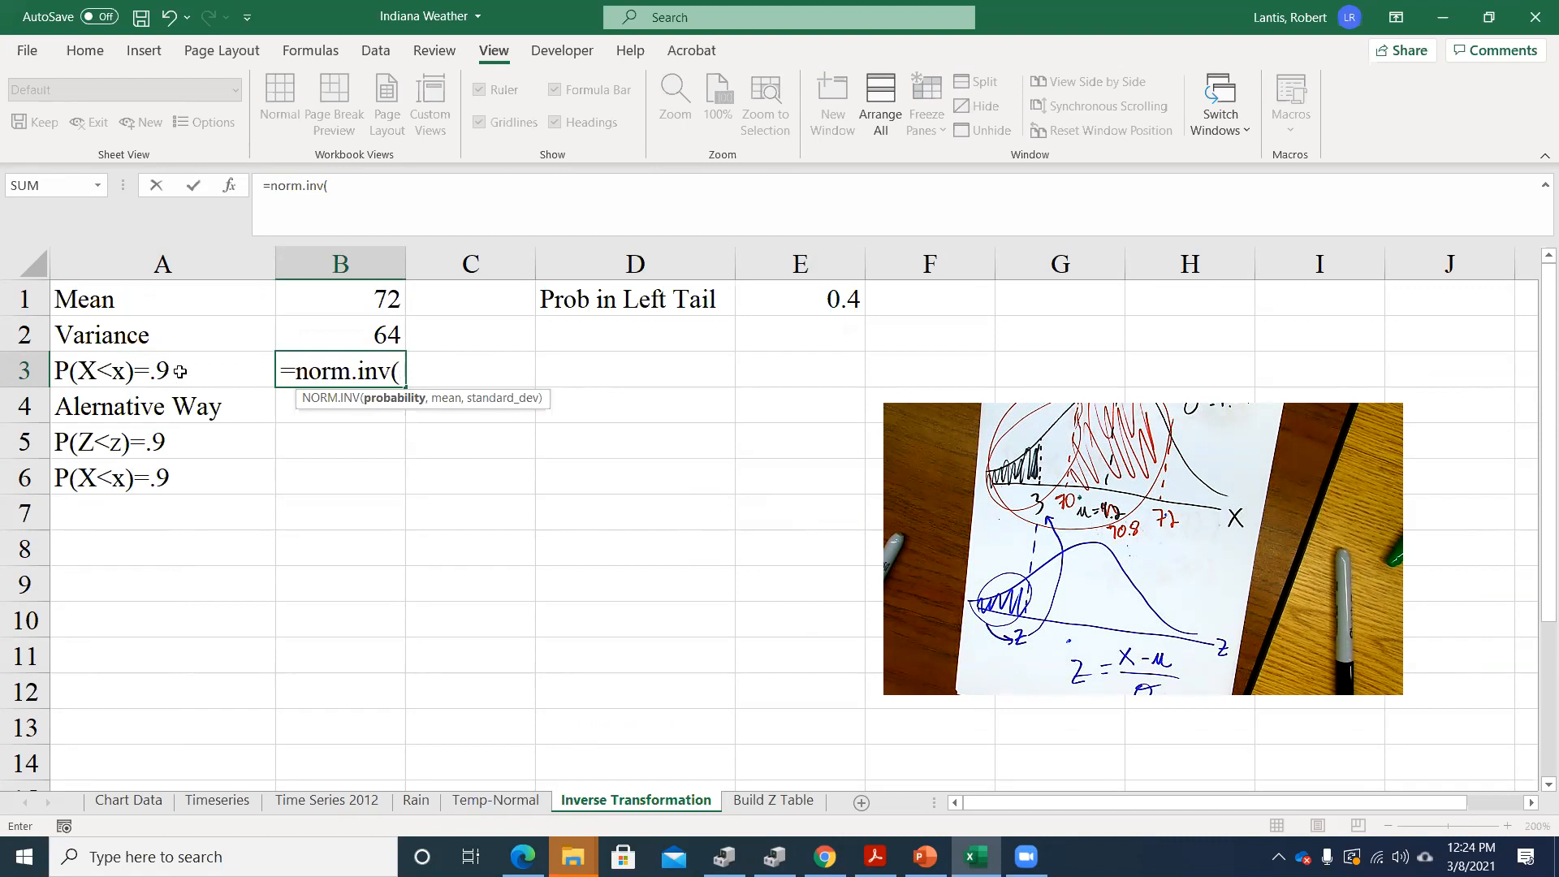
pyautogui.write('.9,')
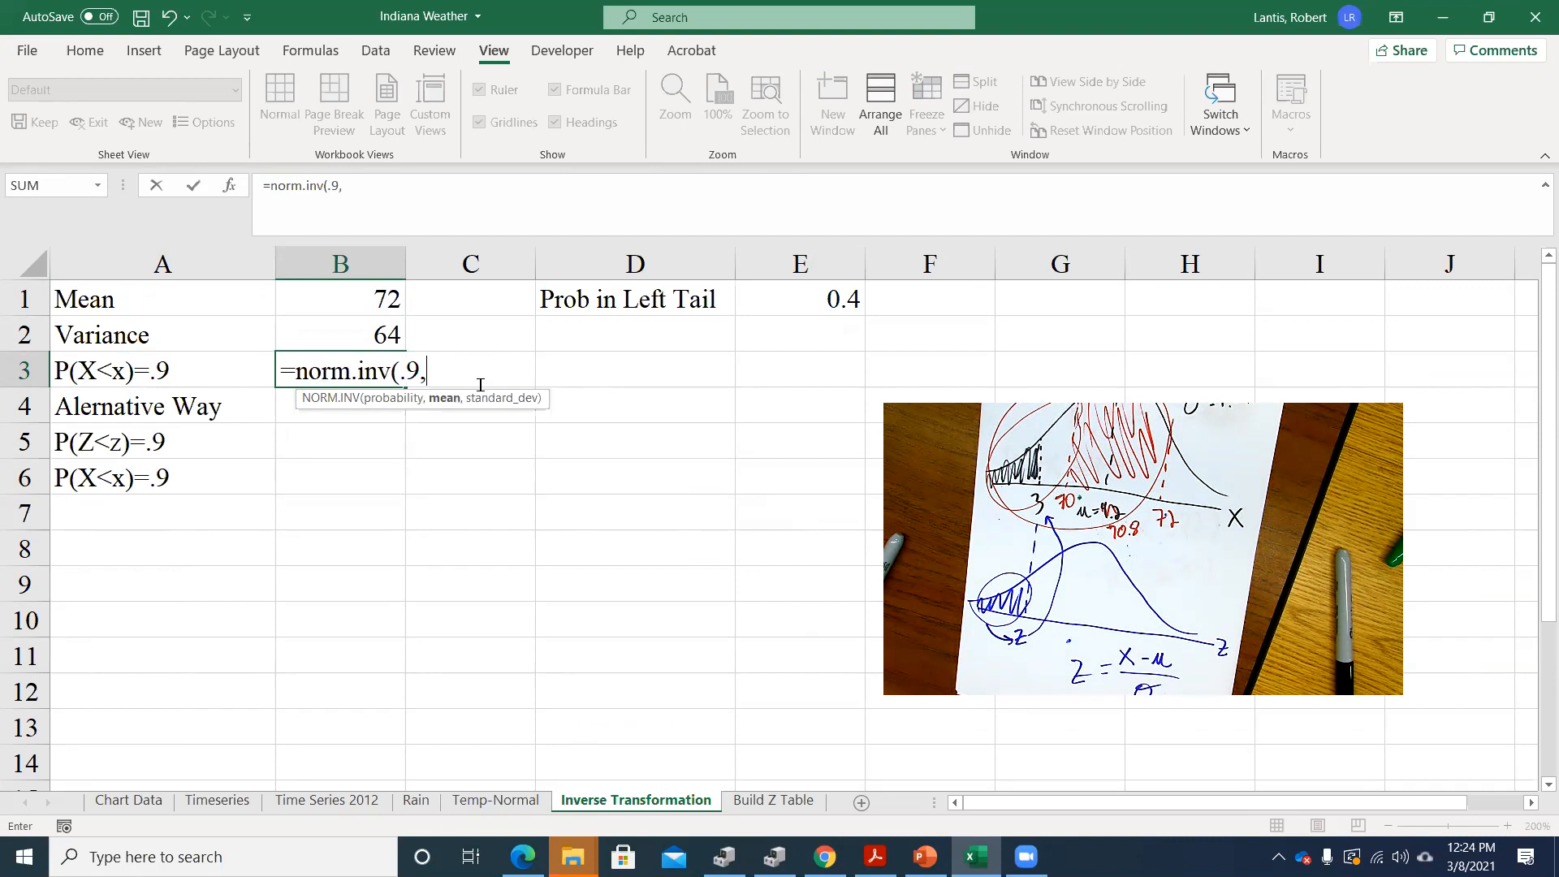
pyautogui.click(326, 300)
pyautogui.write(',')
pyautogui.click(405, 341)
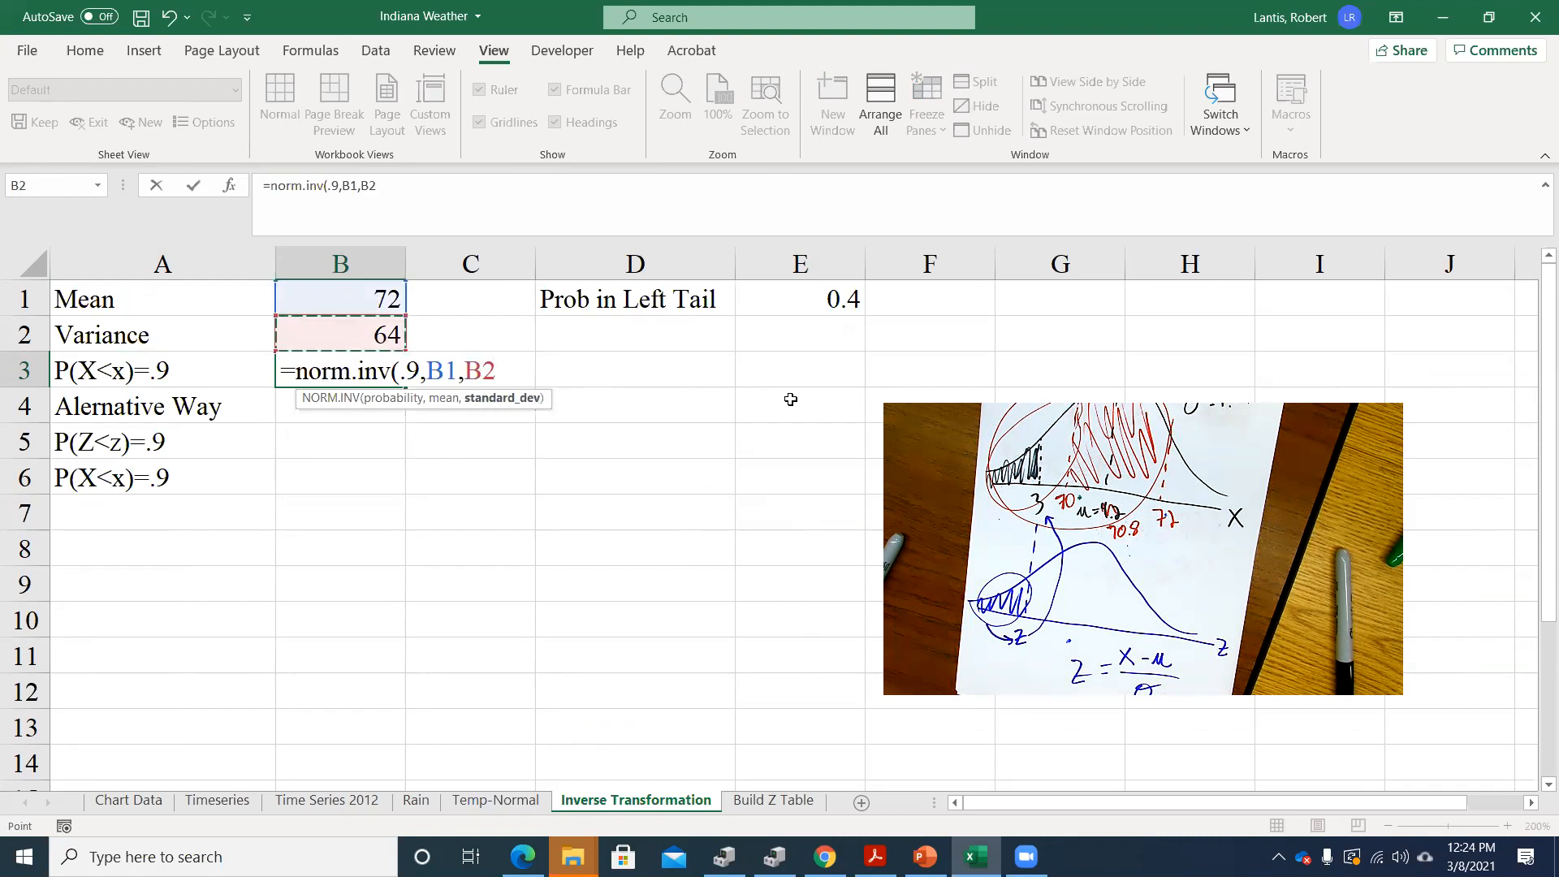
pyautogui.write(')')
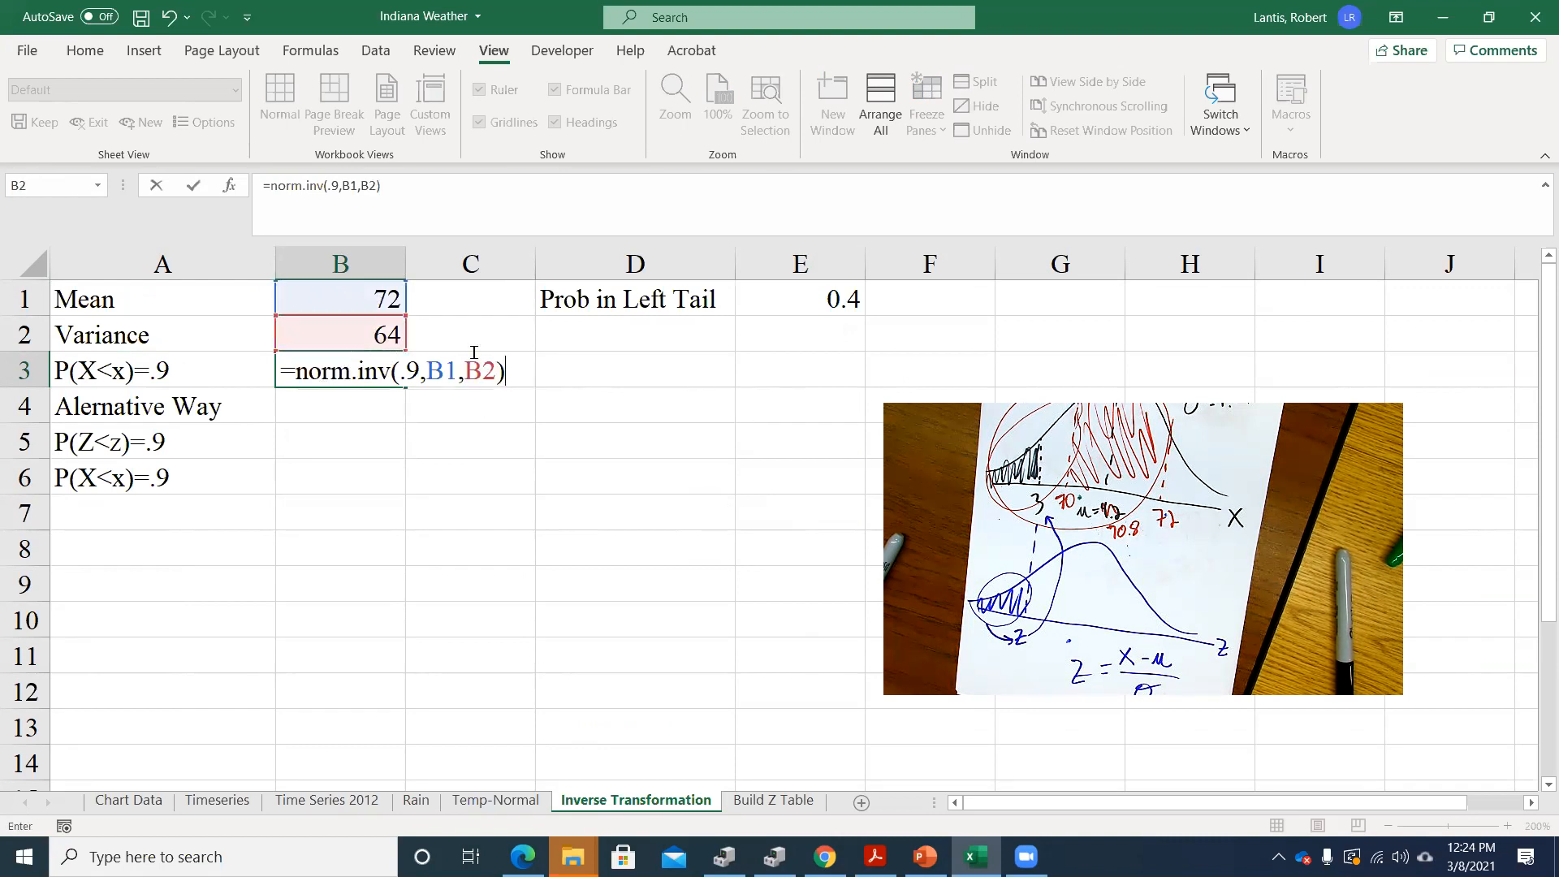
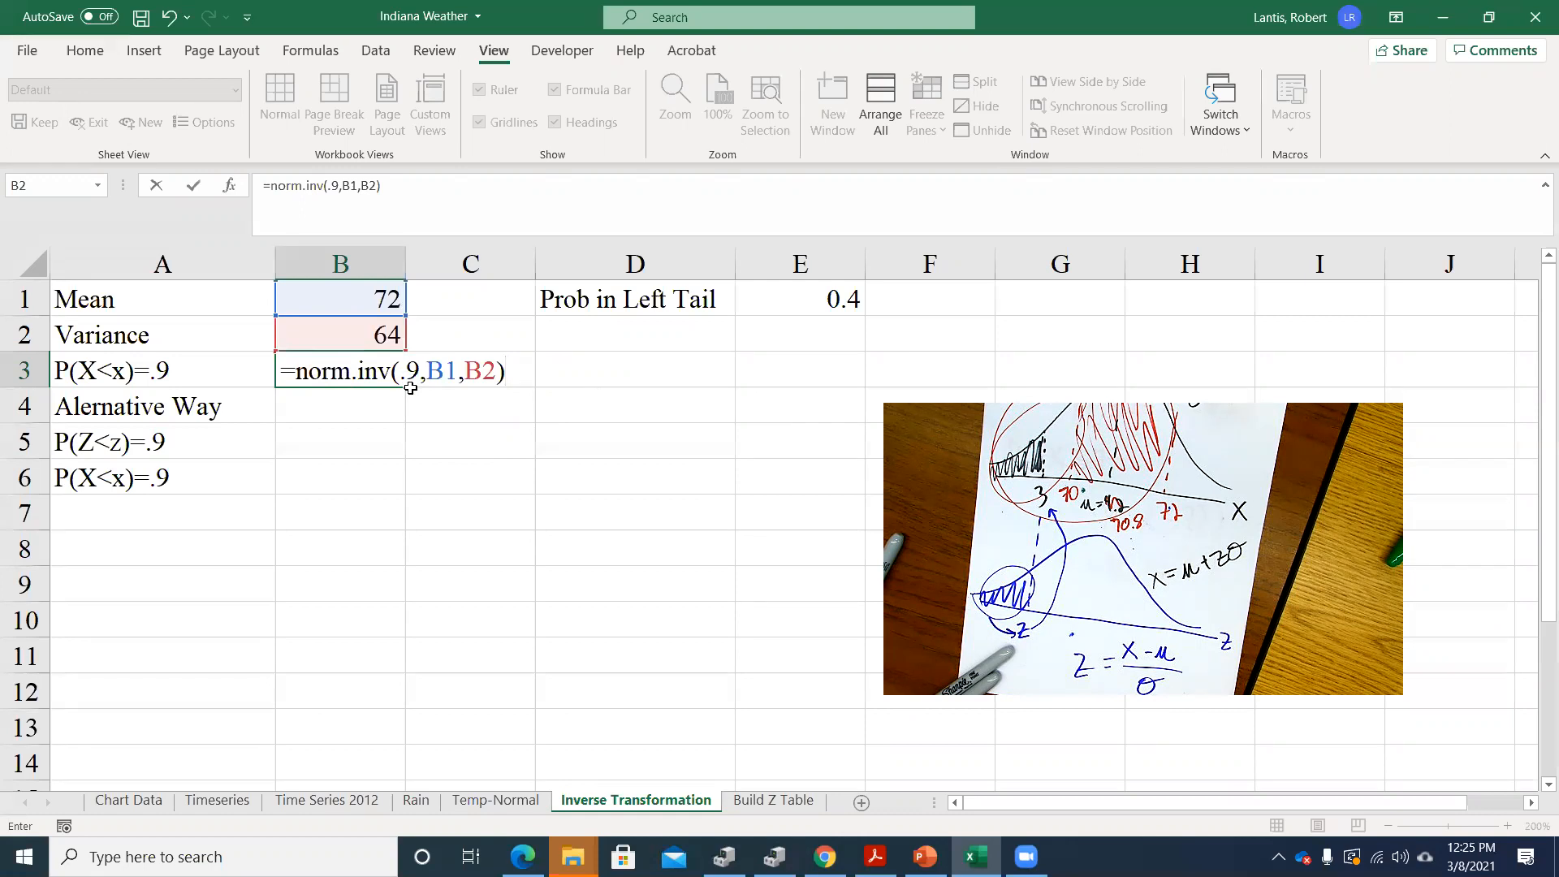
# Enter the NORM.INV formula in B3 and review its probability, mean and standard deviation arguments
pyautogui.press('Return')
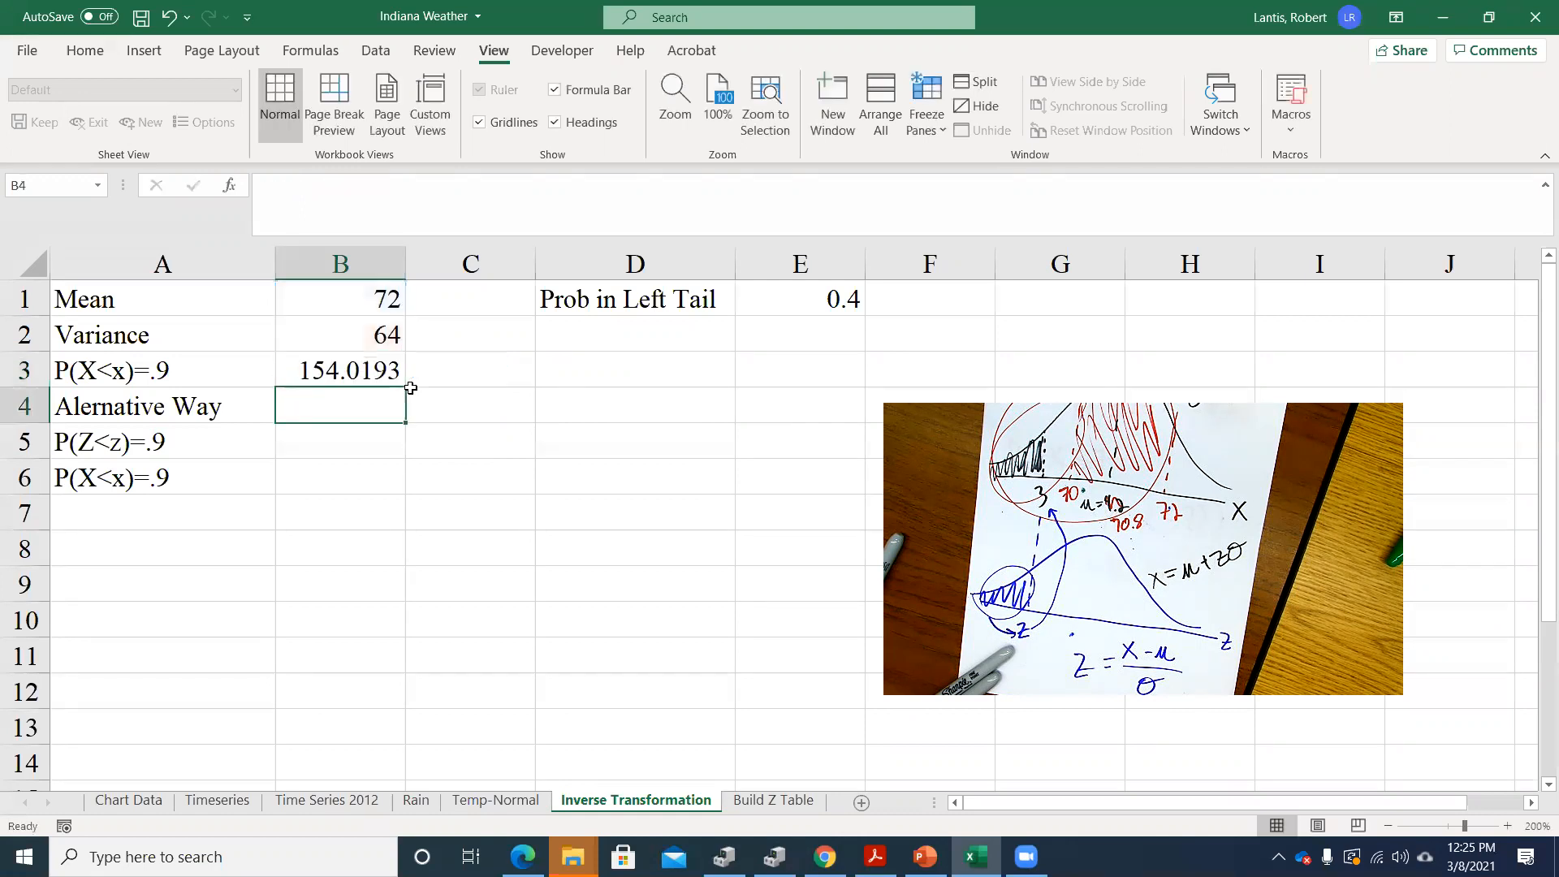
pyautogui.doubleClick(358, 365)
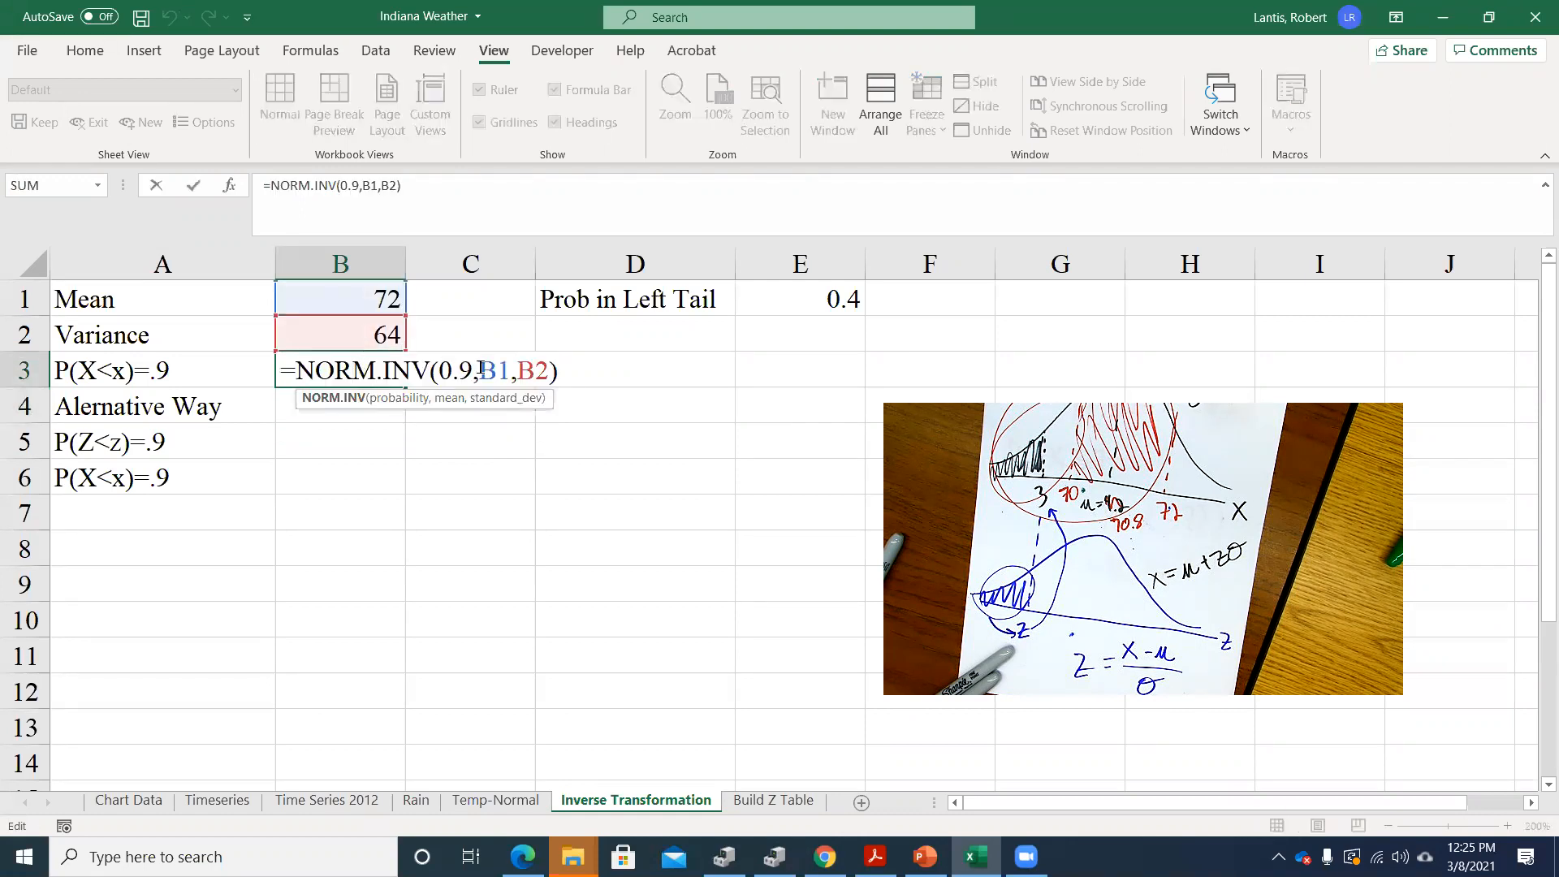
pyautogui.press('Return')
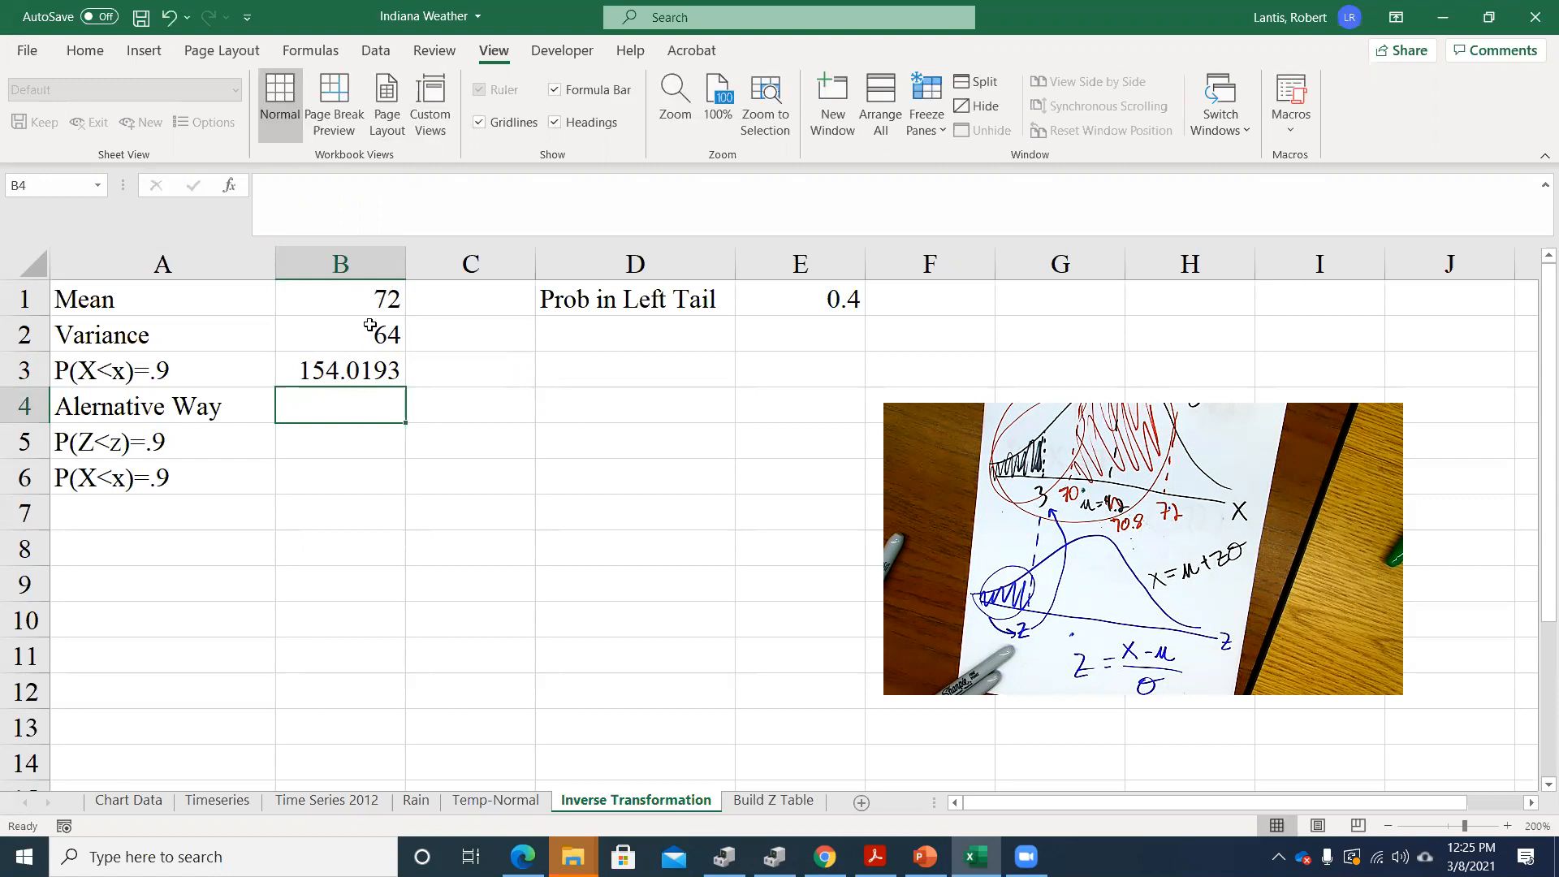
# Correct the B3 formula to =NORM.INV(0.9,B1,SQRT(B2)) so its standard deviation argument is the square root of the variance
pyautogui.doubleClick(354, 370)
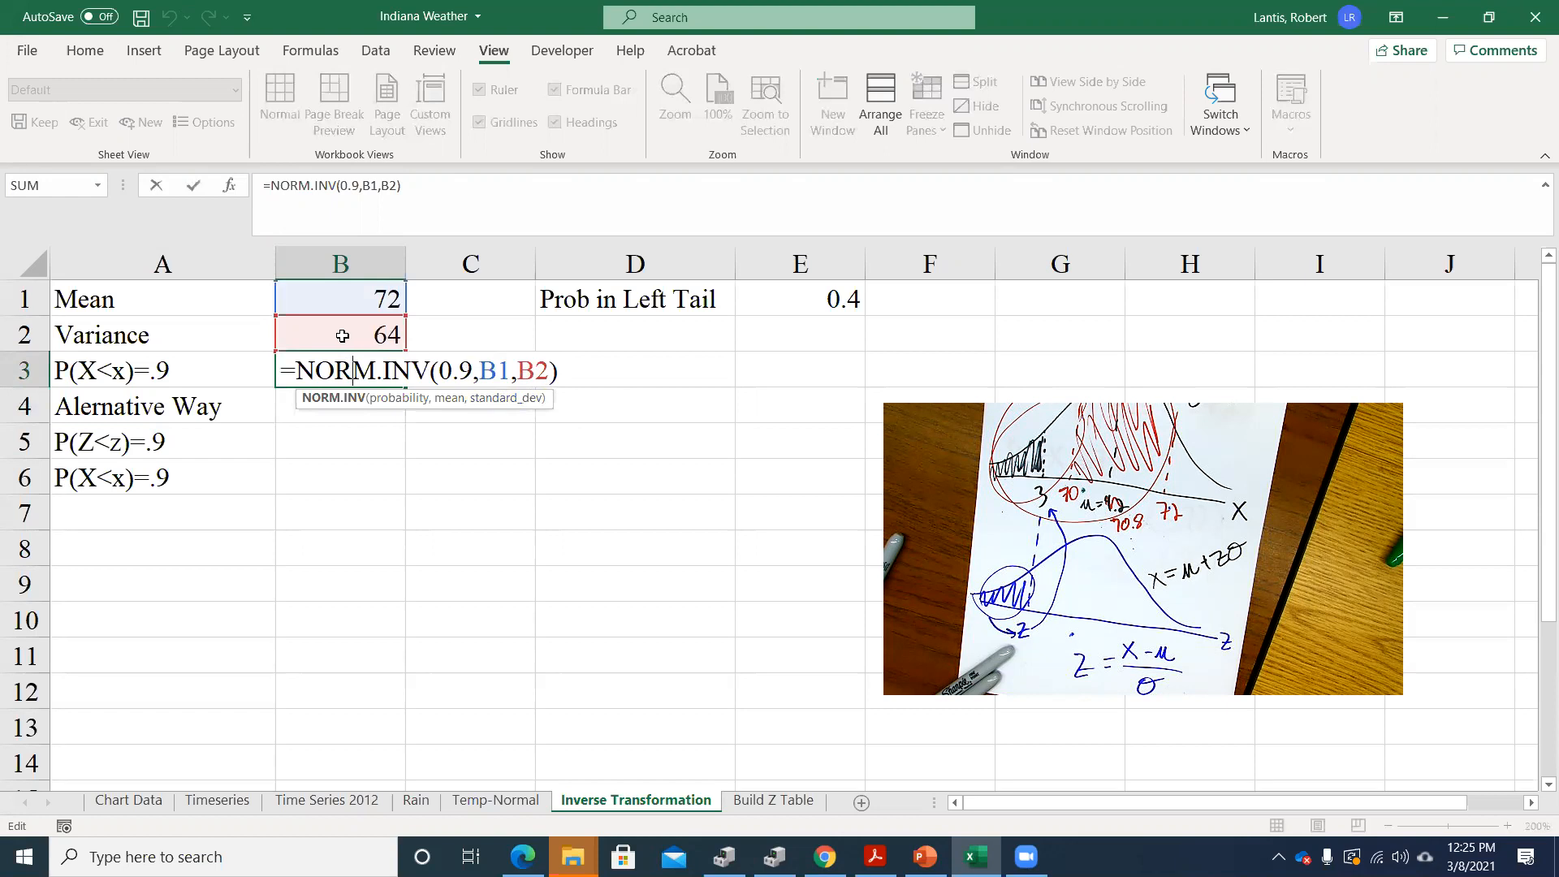
pyautogui.click(513, 371)
pyautogui.press('Right')
pyautogui.write('s')
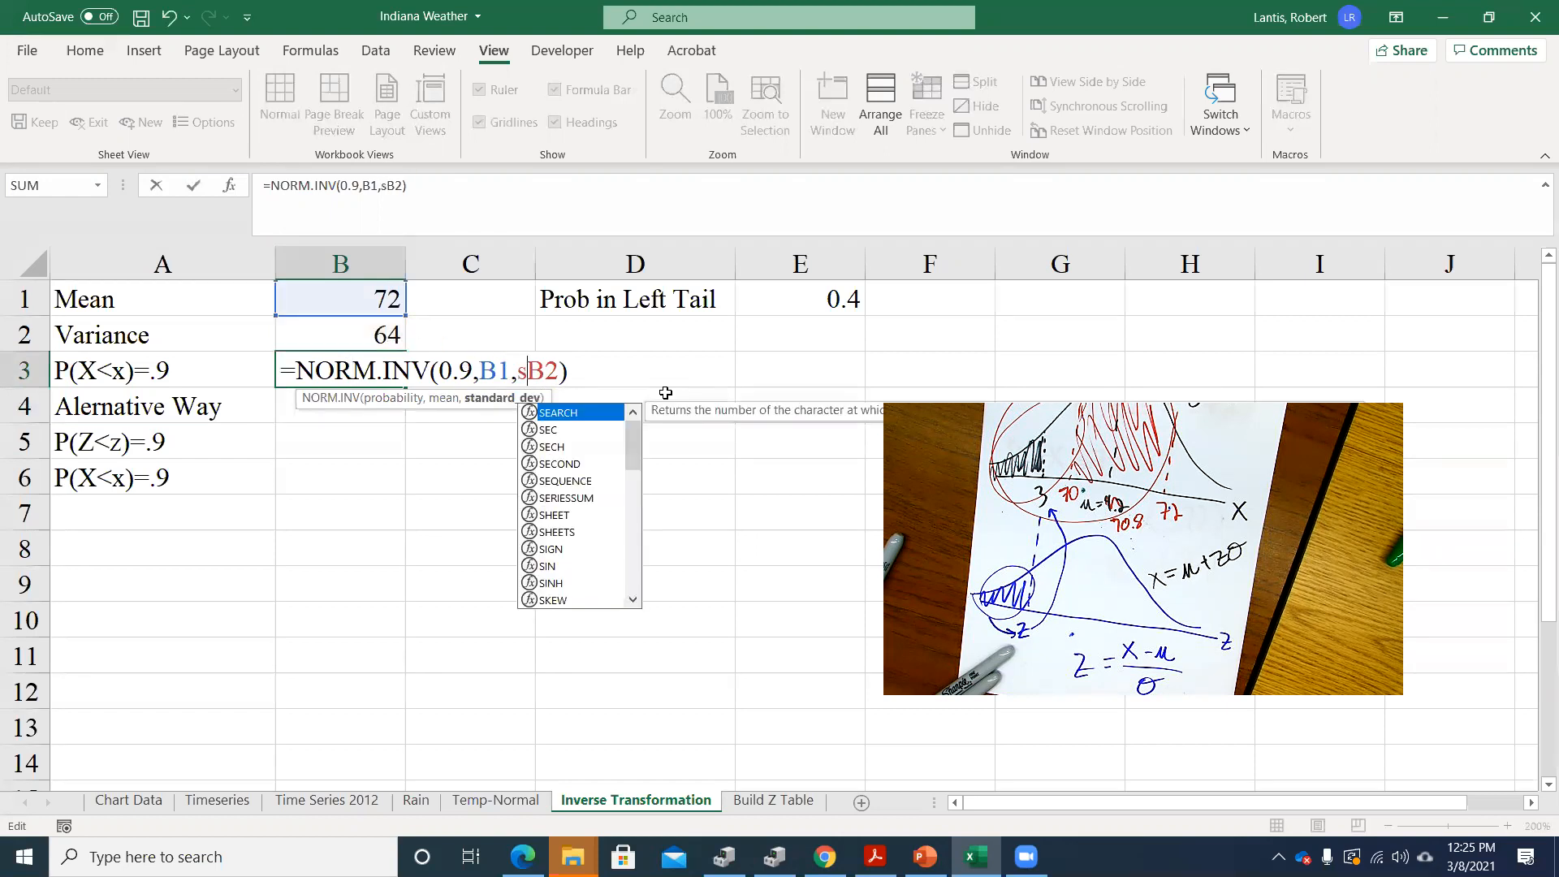
pyautogui.press('Tab')
pyautogui.write('r')
pyautogui.press('BackSpace')
pyautogui.press('BackSpace')
pyautogui.press('BackSpace')
pyautogui.press('BackSpace')
pyautogui.press('BackSpace')
pyautogui.press('BackSpace')
pyautogui.press('BackSpace')
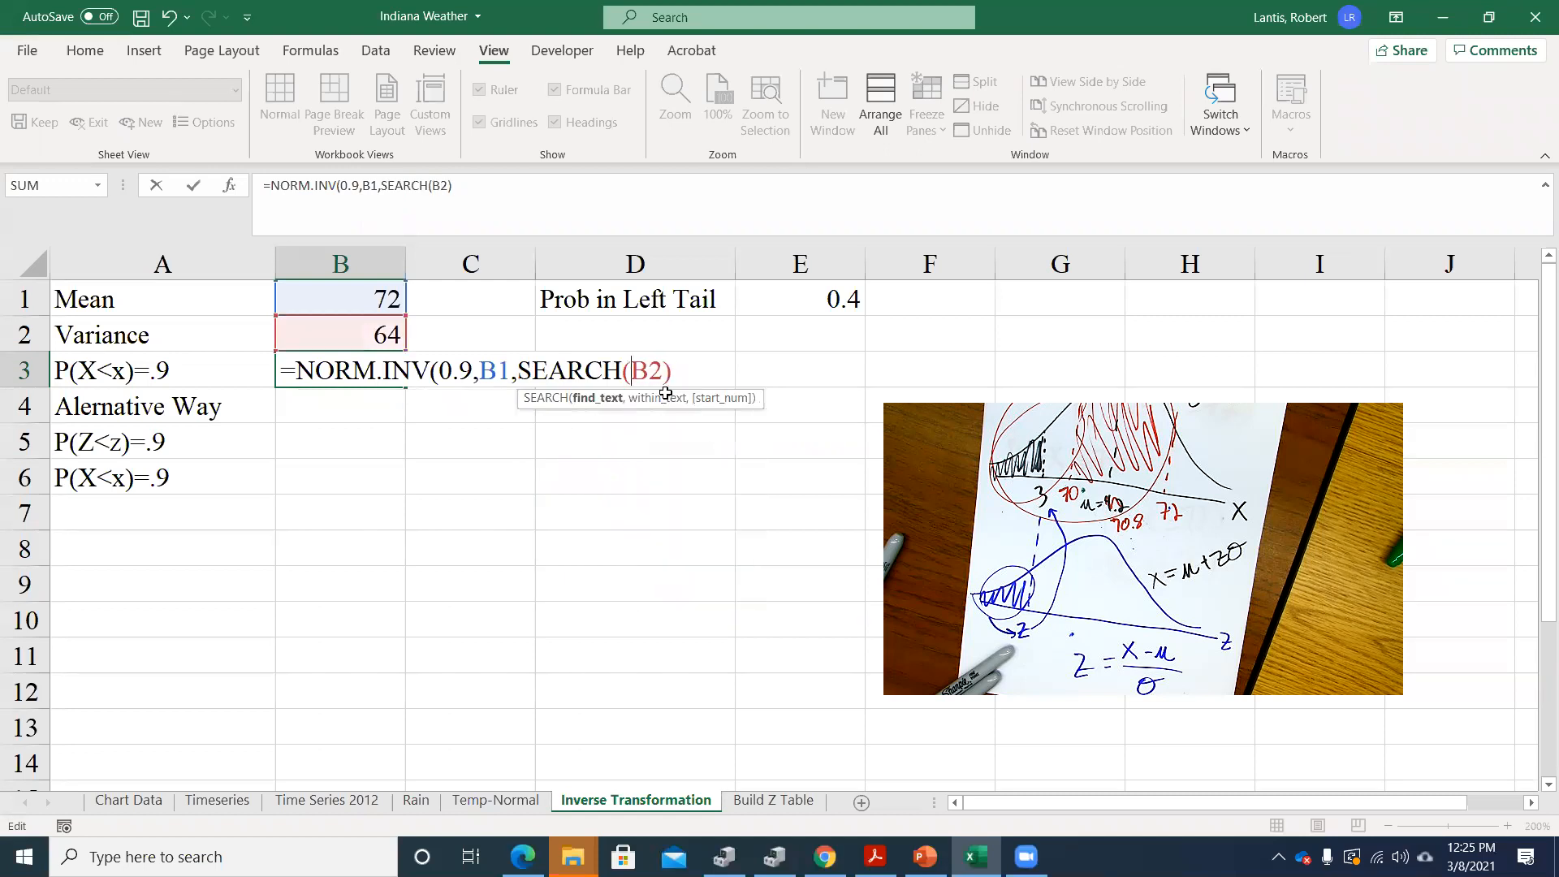
pyautogui.press('BackSpace')
pyautogui.write('sqrt(')
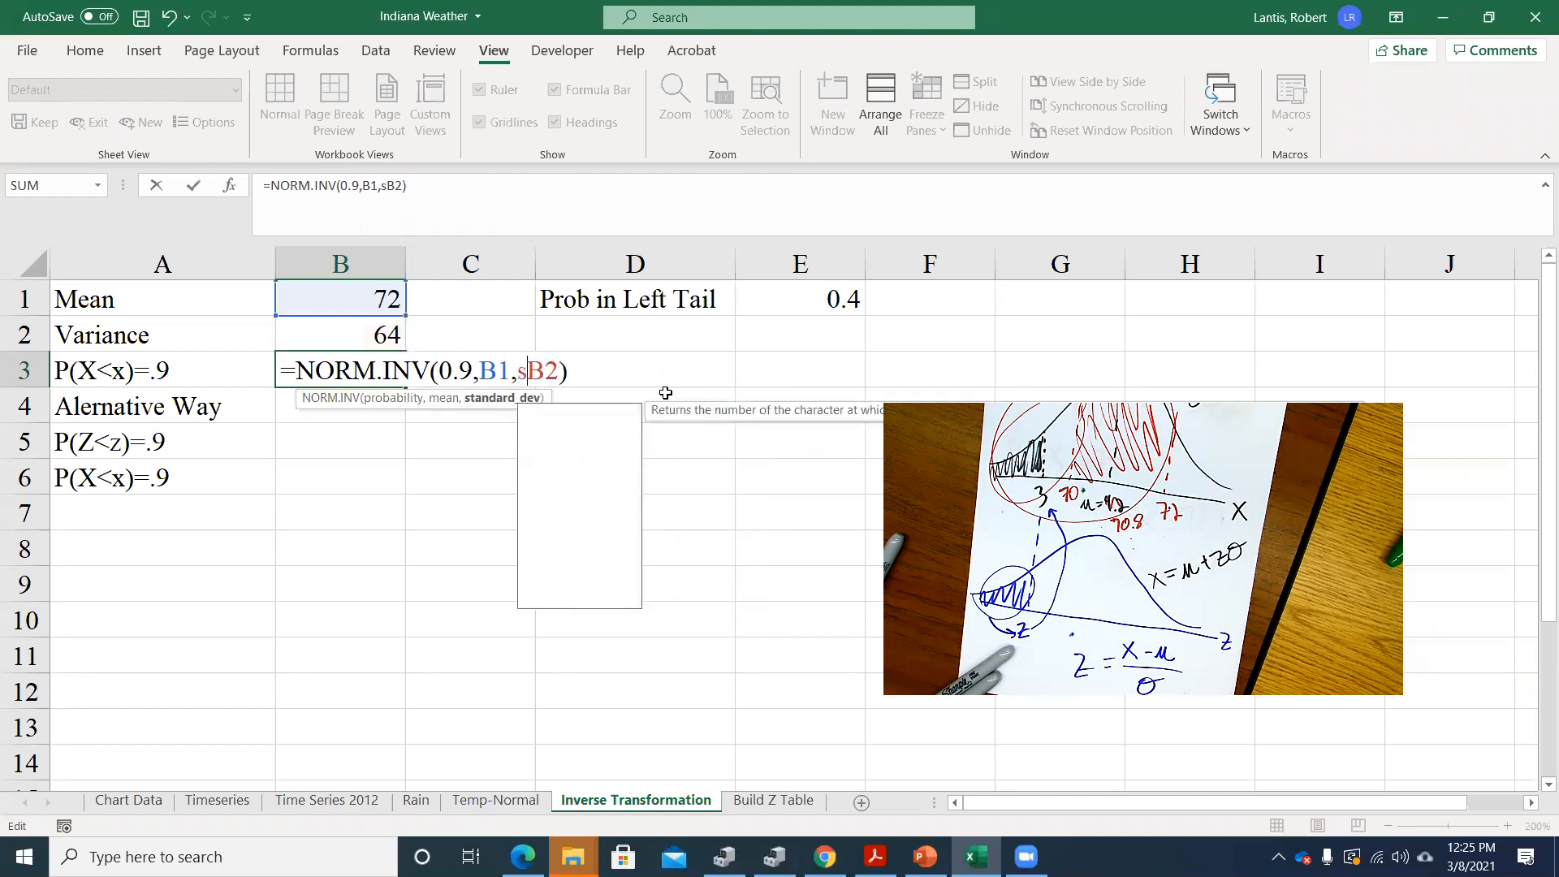
pyautogui.click(592, 367)
pyautogui.write(')')
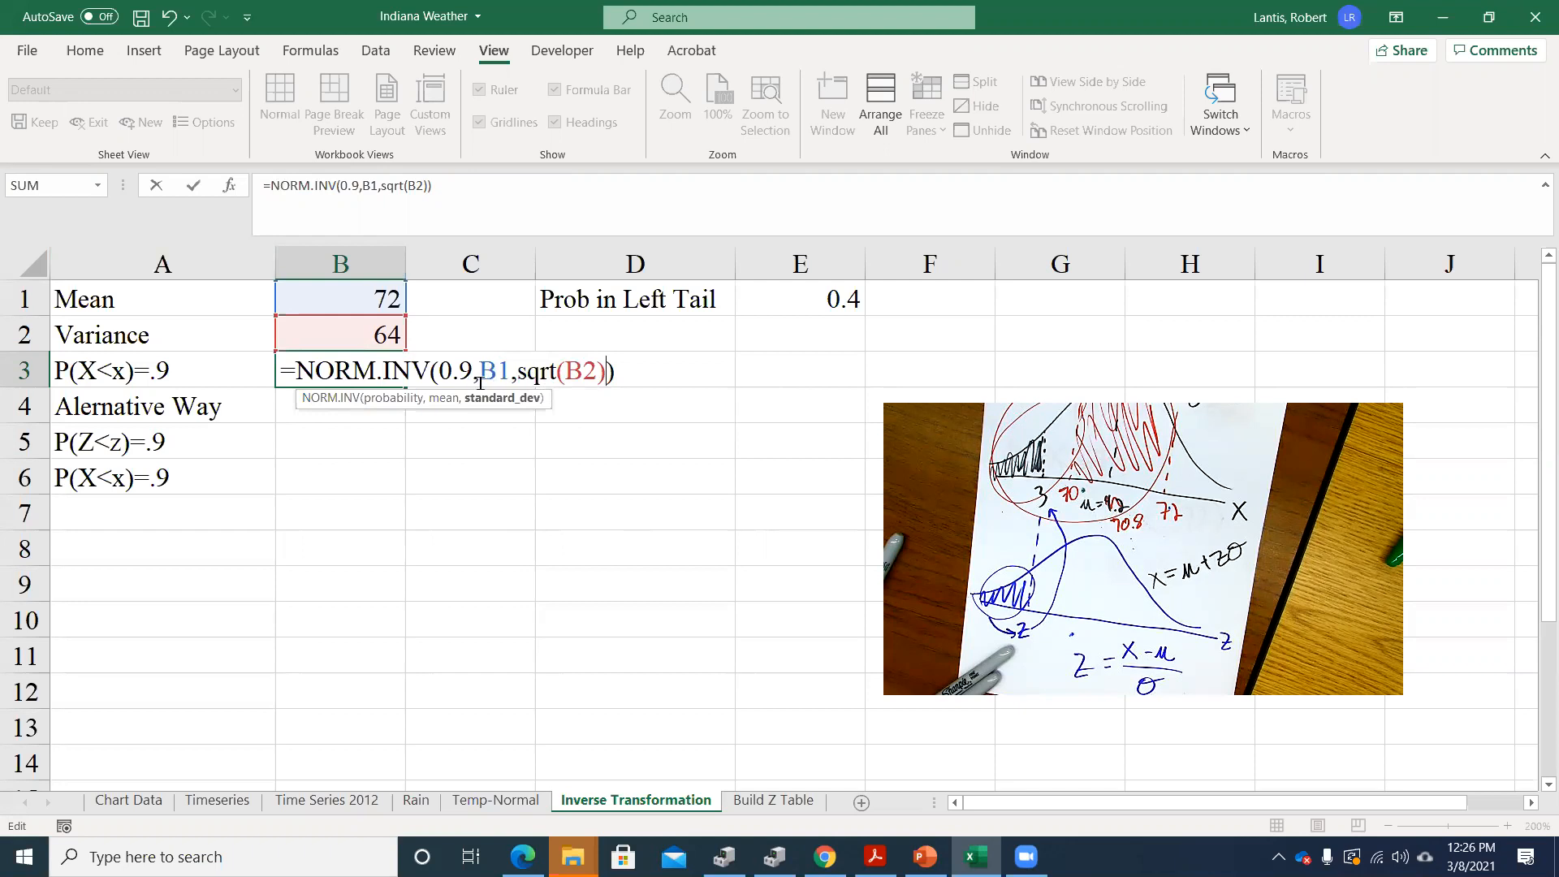
pyautogui.press('Return')
pyautogui.press('Up')
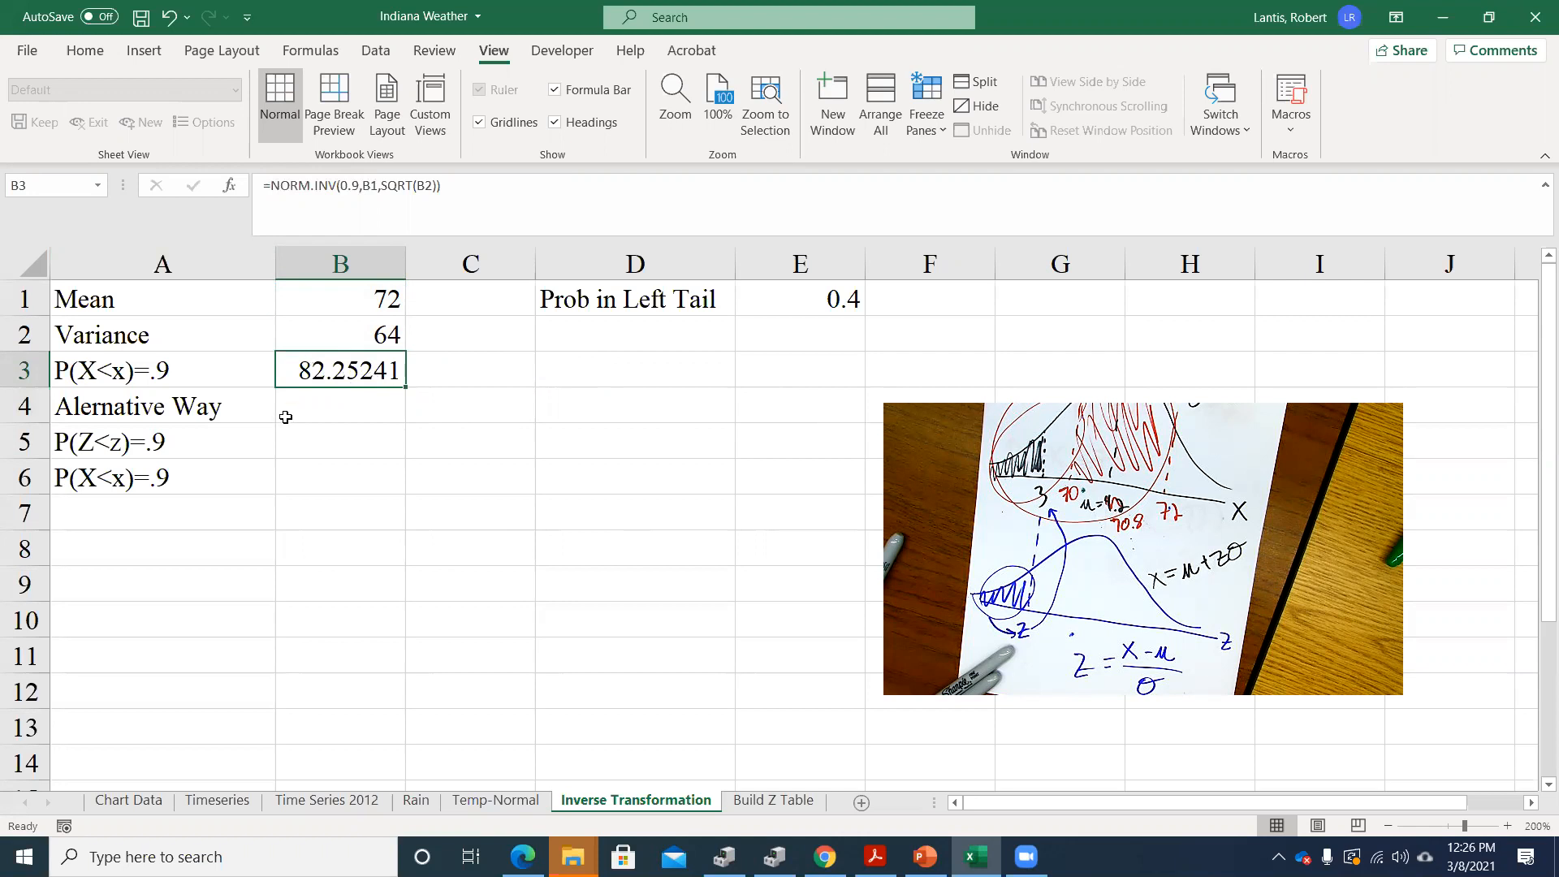
# Calculate the z-value for P(Z<z)=.9 in B5 with =norm.s.inv(.9), checking the B3 formula for comparison
pyautogui.click(315, 437)
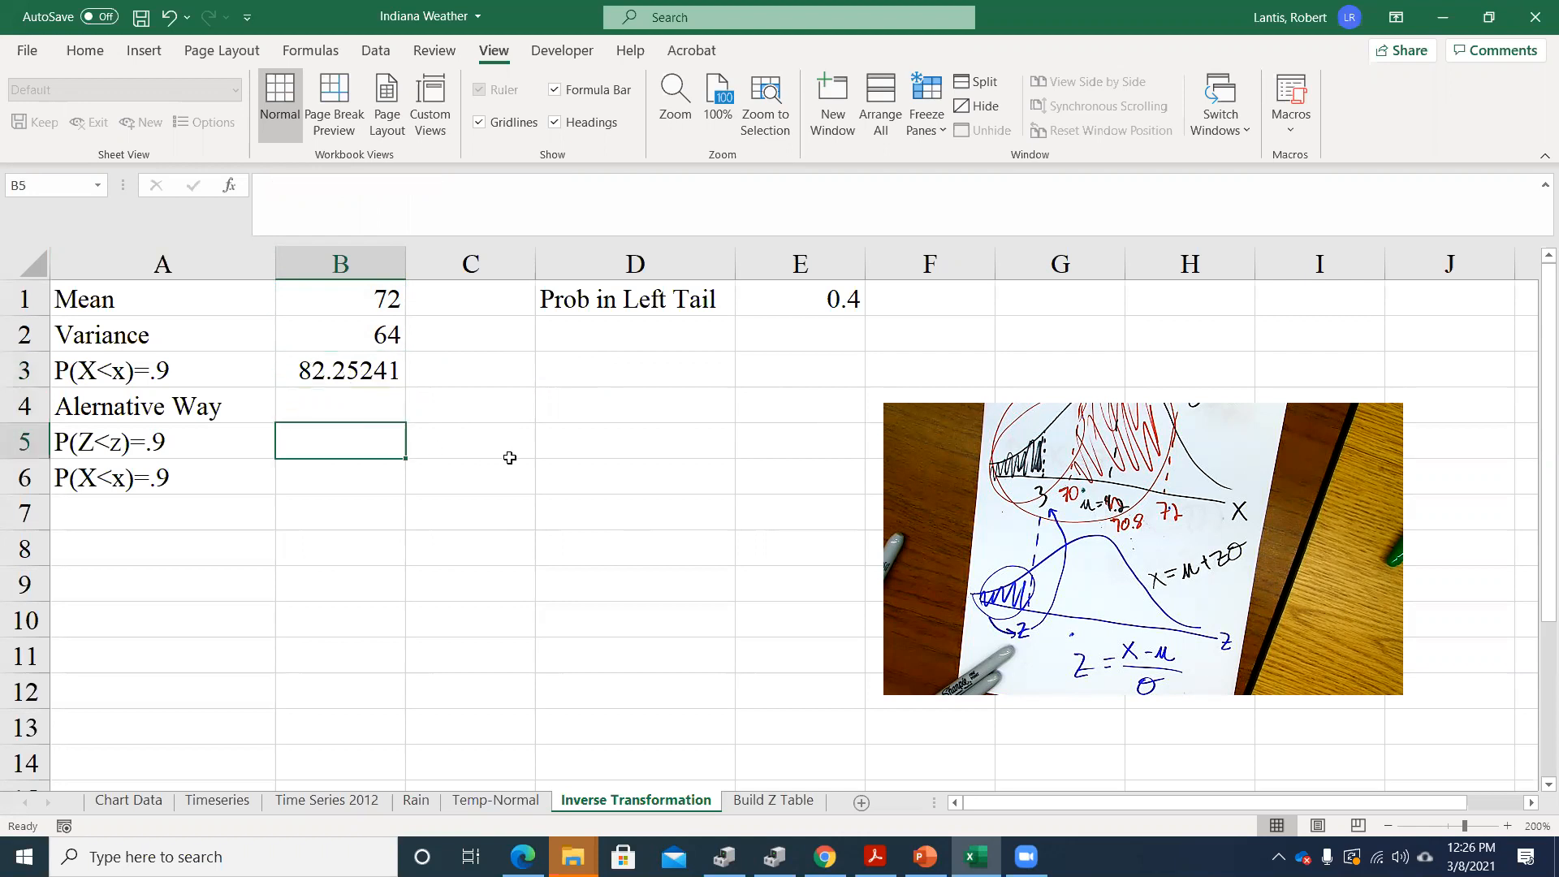
pyautogui.write('=')
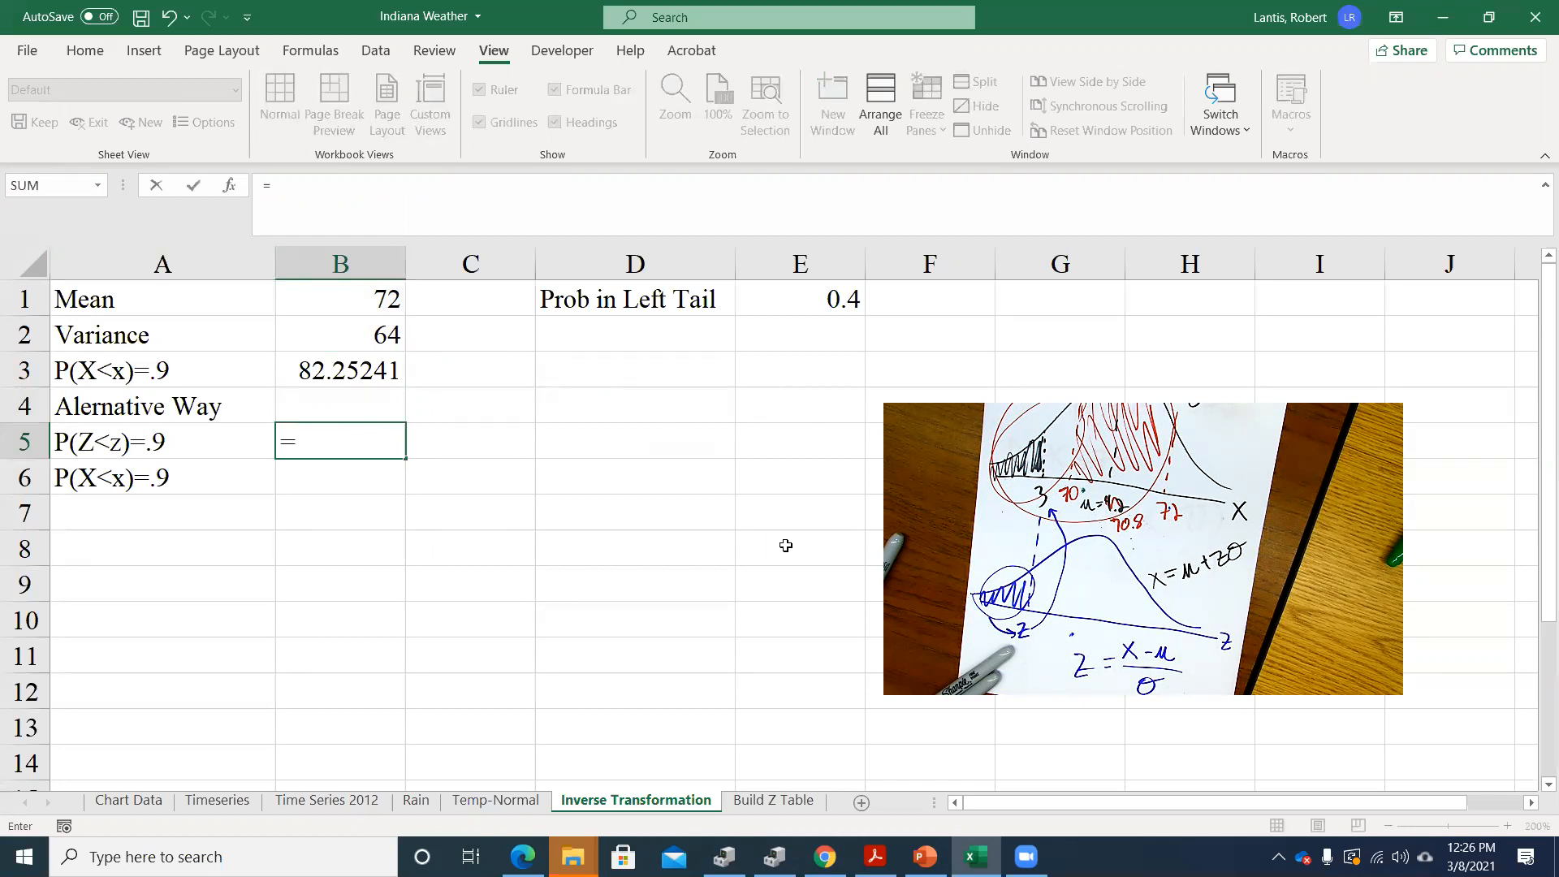
pyautogui.press('Return')
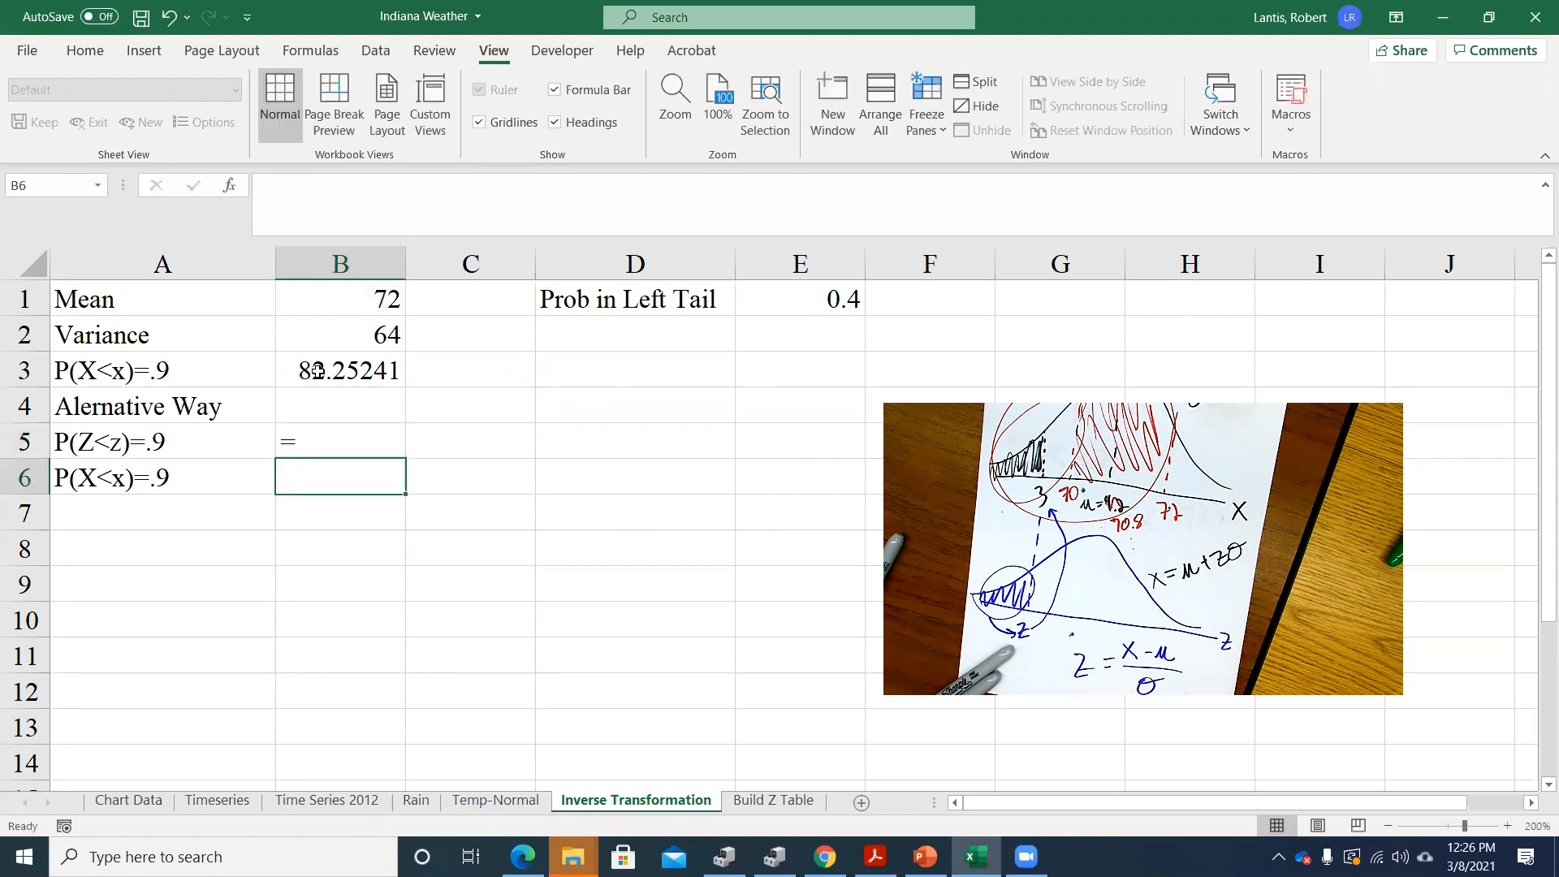
pyautogui.doubleClick(317, 370)
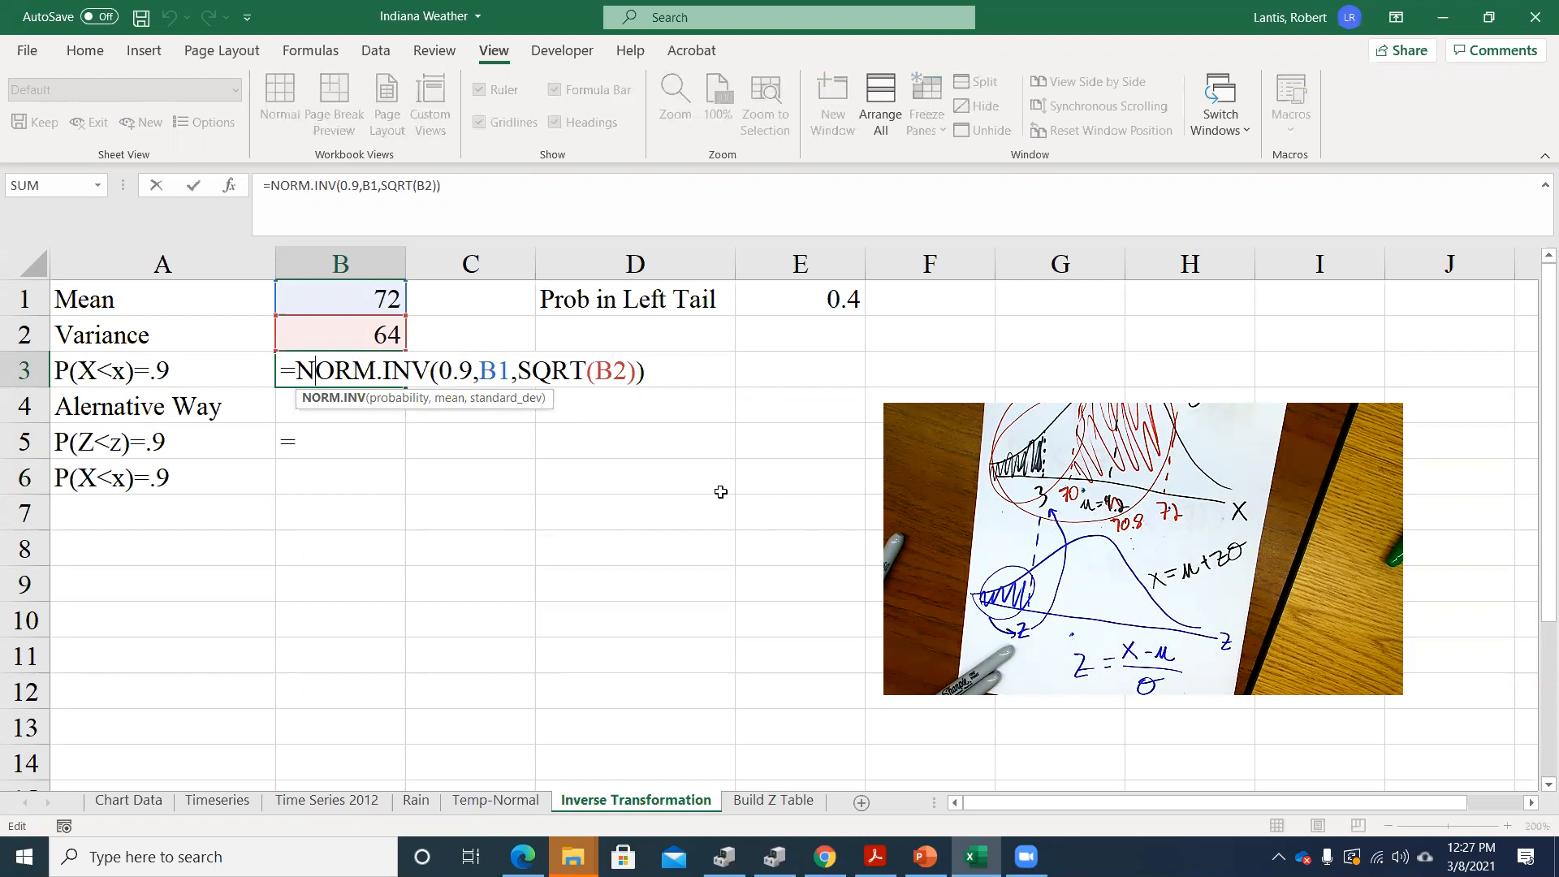
pyautogui.press('Return')
pyautogui.click(371, 448)
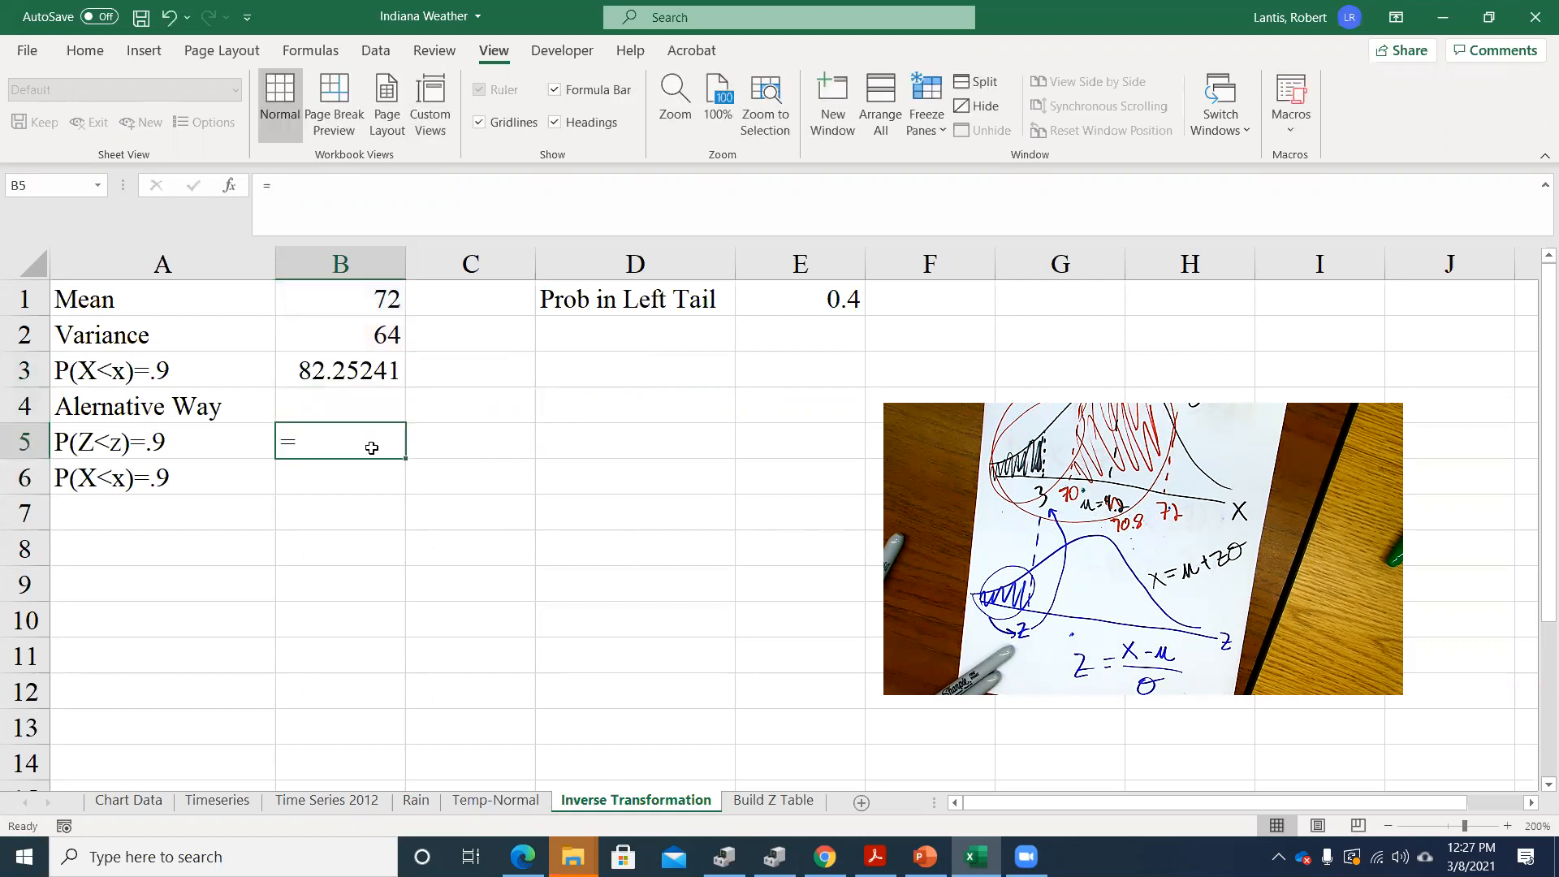
pyautogui.doubleClick(373, 447)
pyautogui.write('norm.')
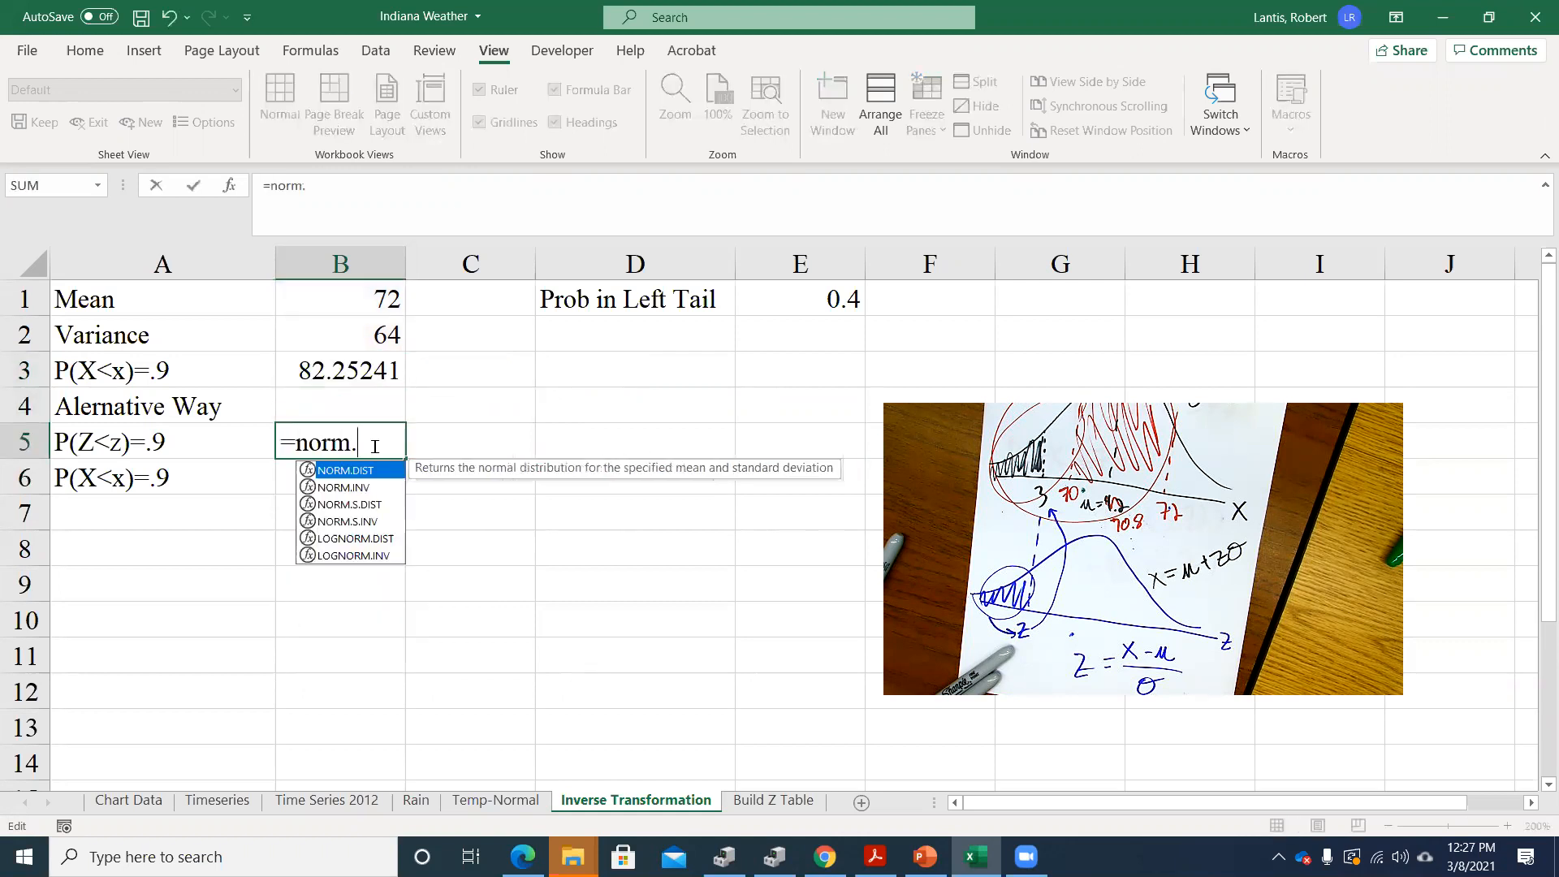
pyautogui.write('s.inv(')
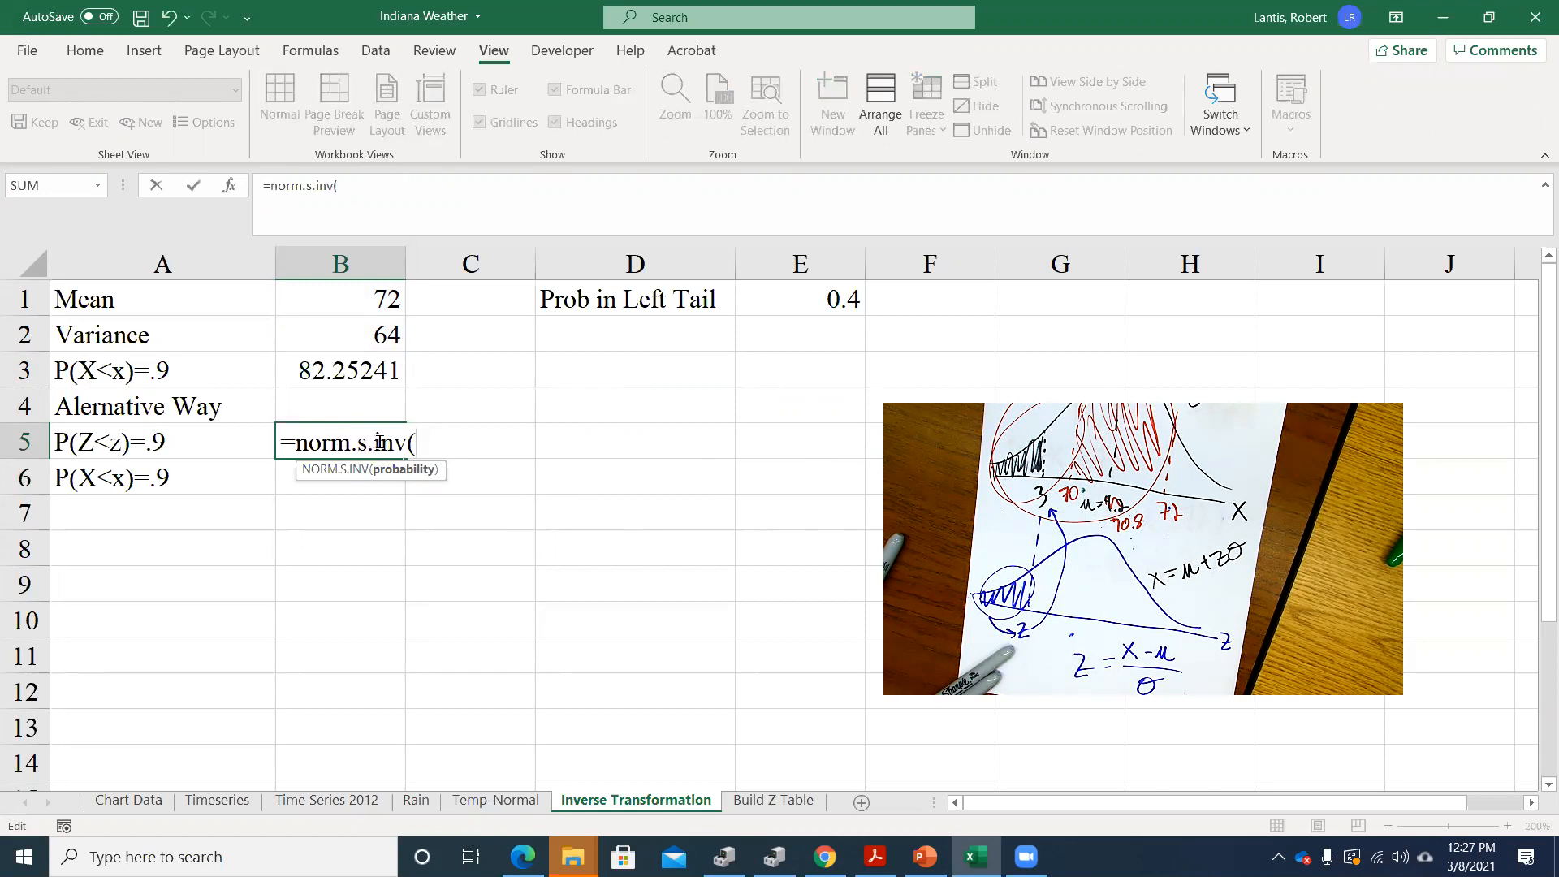
pyautogui.write('.9)')
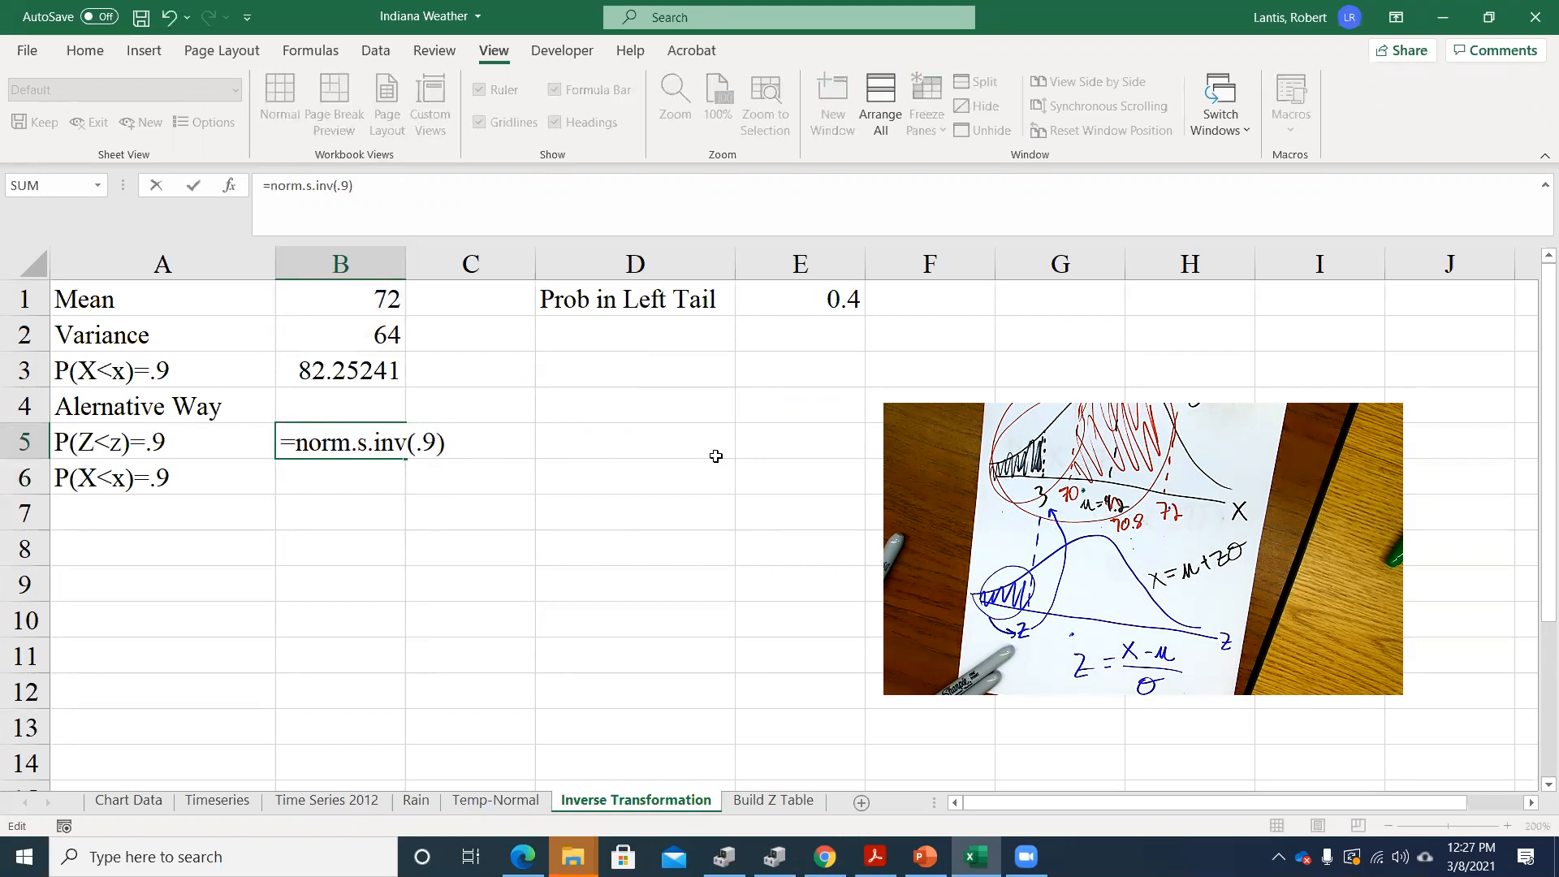
pyautogui.press('Return')
pyautogui.click(305, 439)
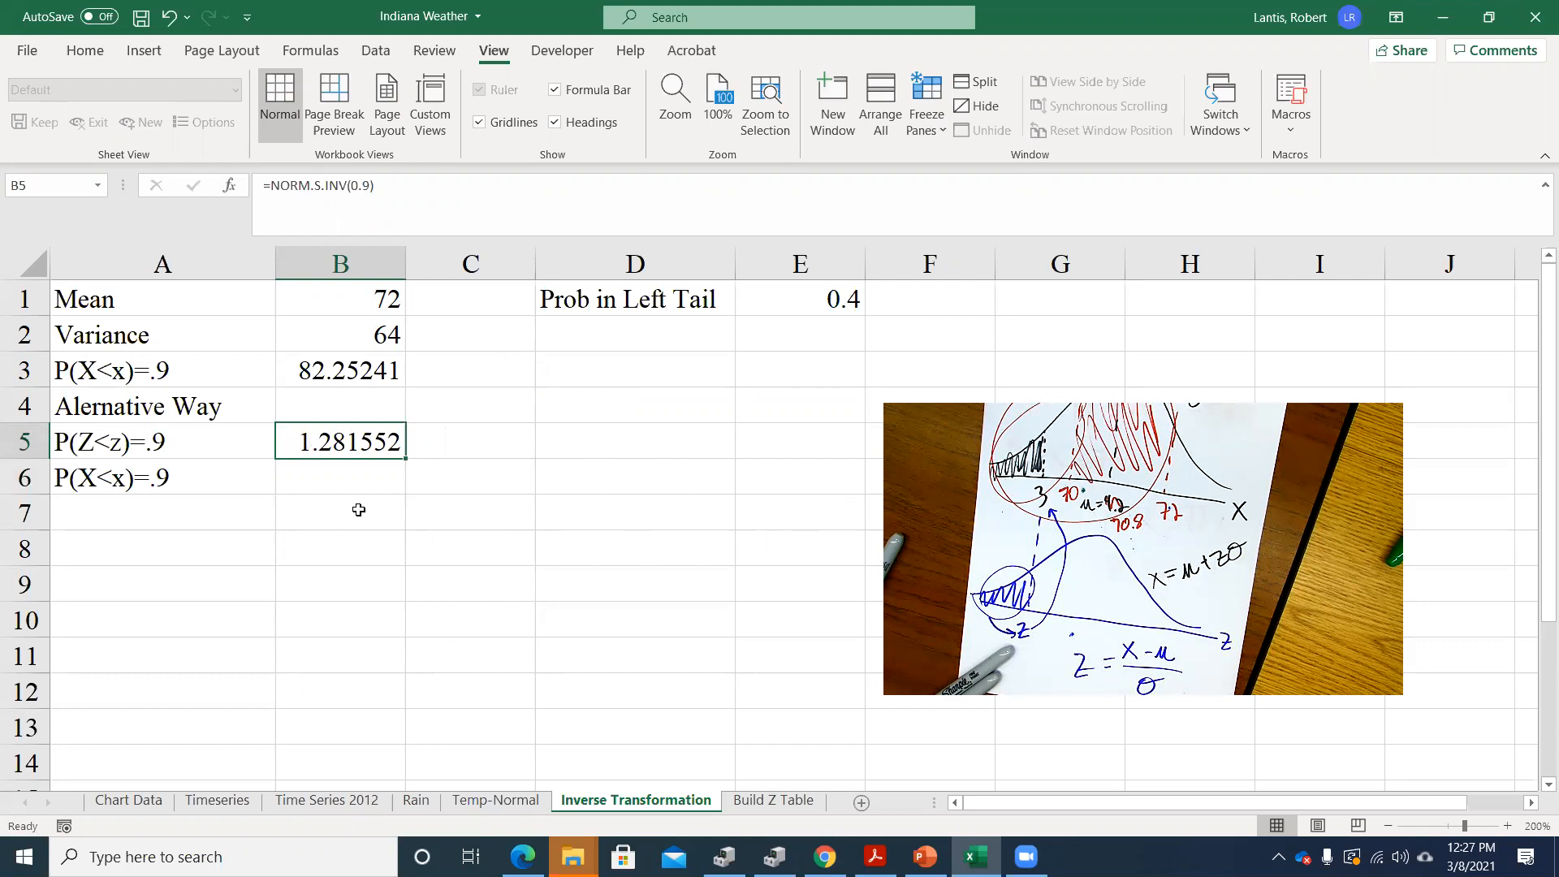
# Convert the z-value to an X-value in B6 with =B1+B5*sqrt(B2), using the mean and the square root of the variance
pyautogui.doubleClick(337, 478)
pyautogui.write('=')
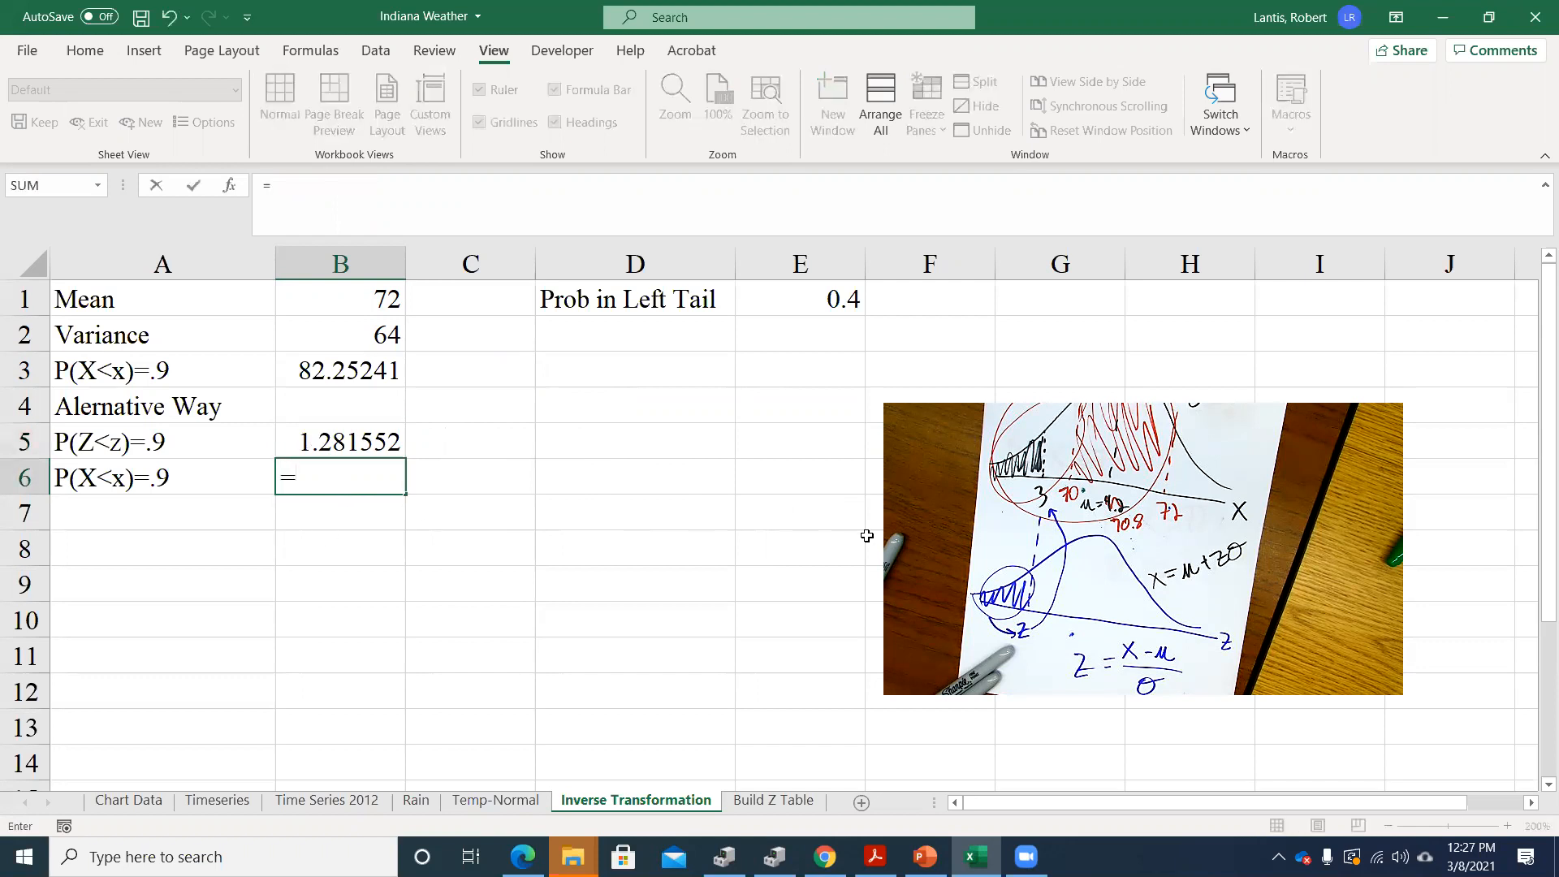
pyautogui.click(324, 296)
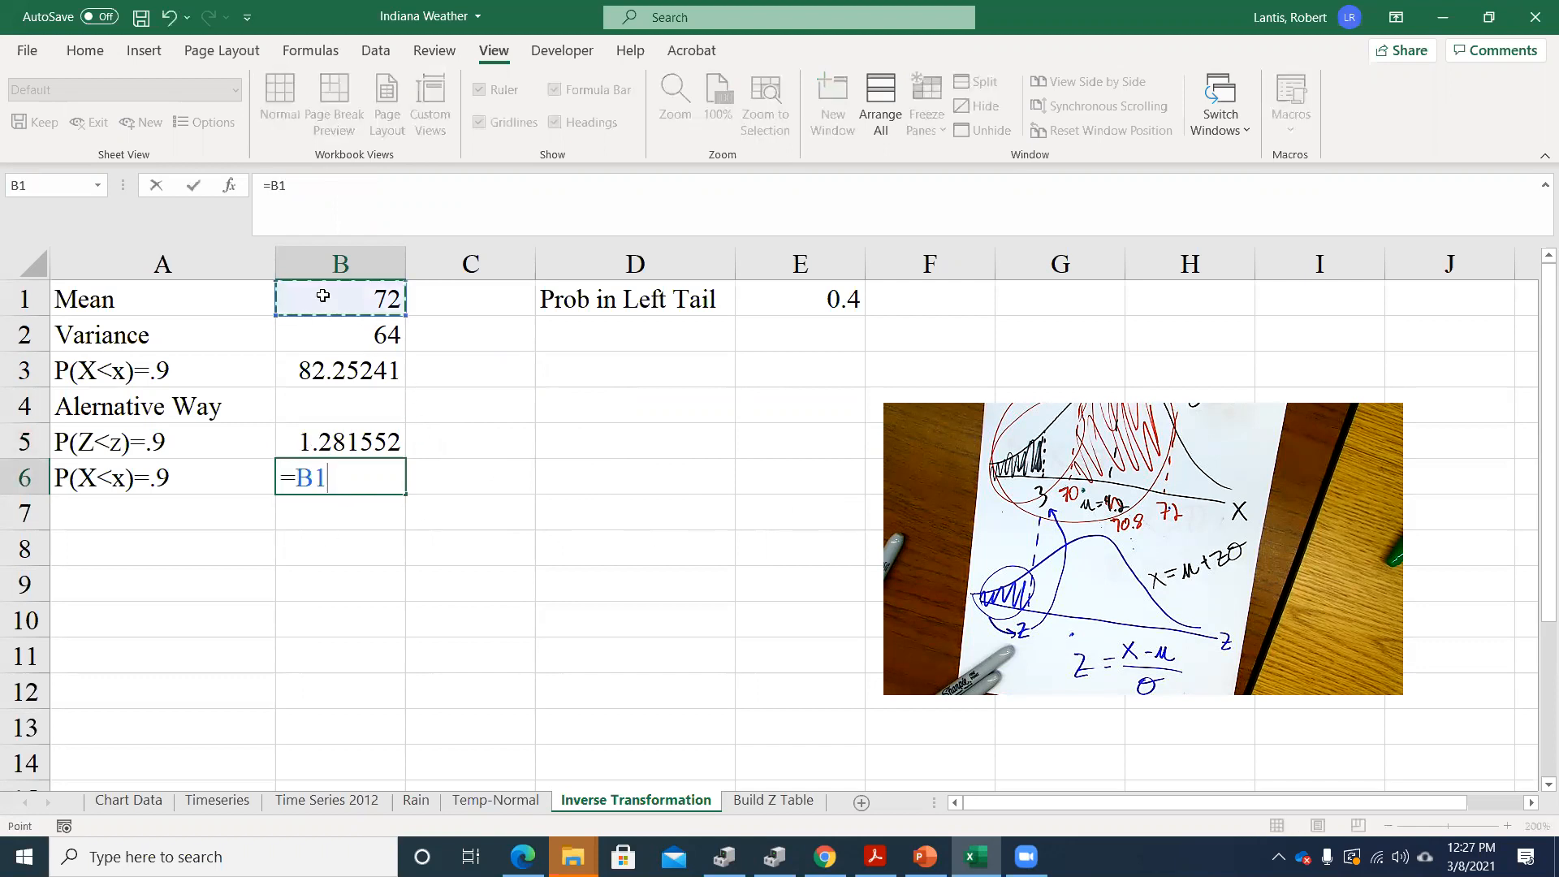
pyautogui.write('+')
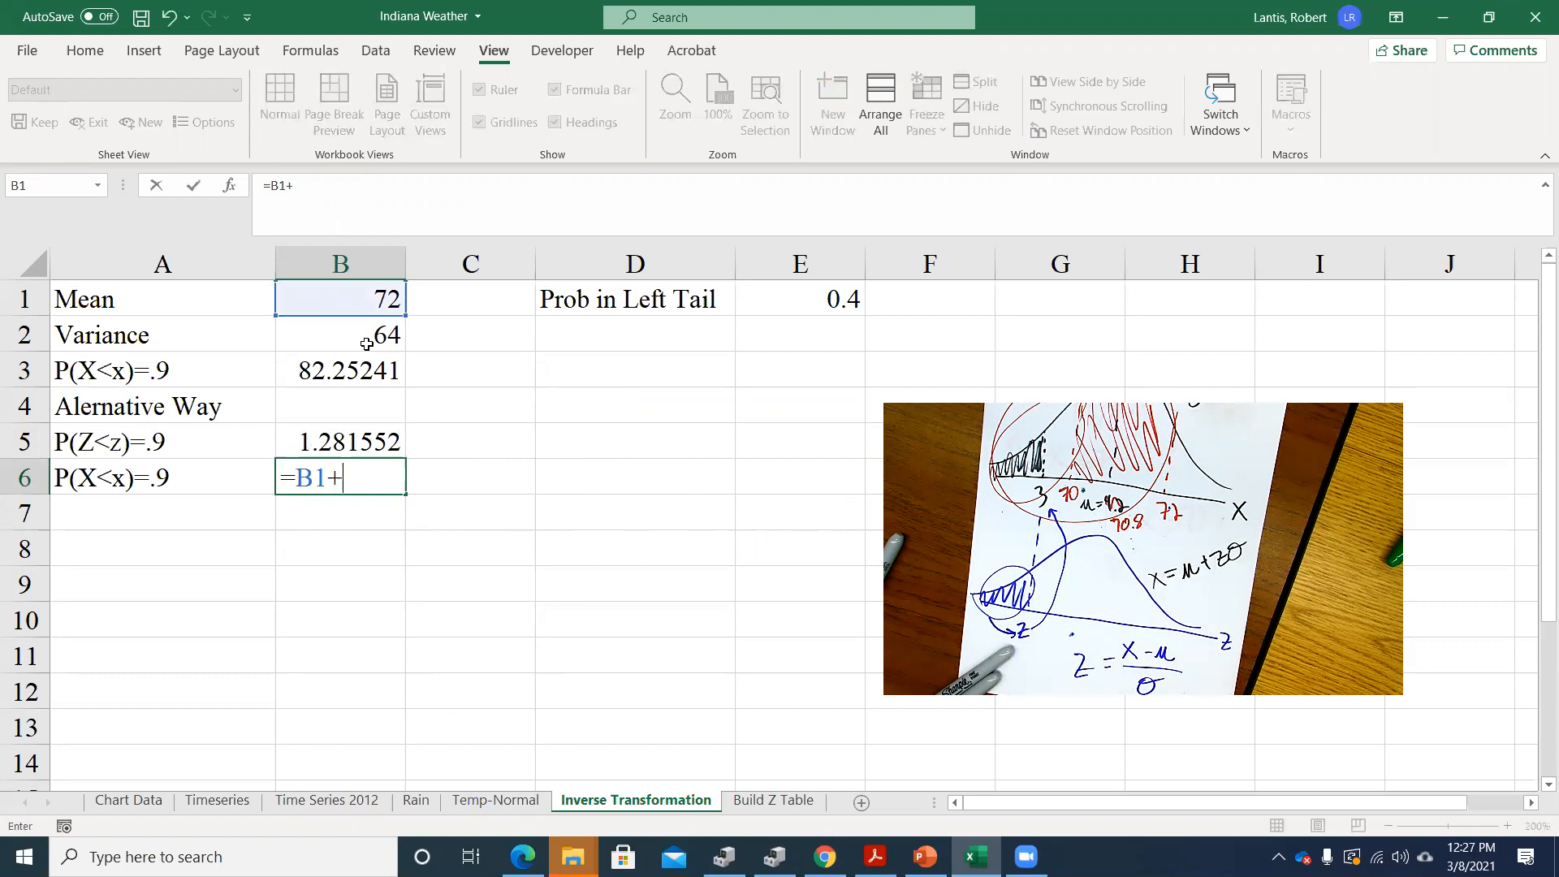
pyautogui.click(362, 441)
pyautogui.write('*sqrt(')
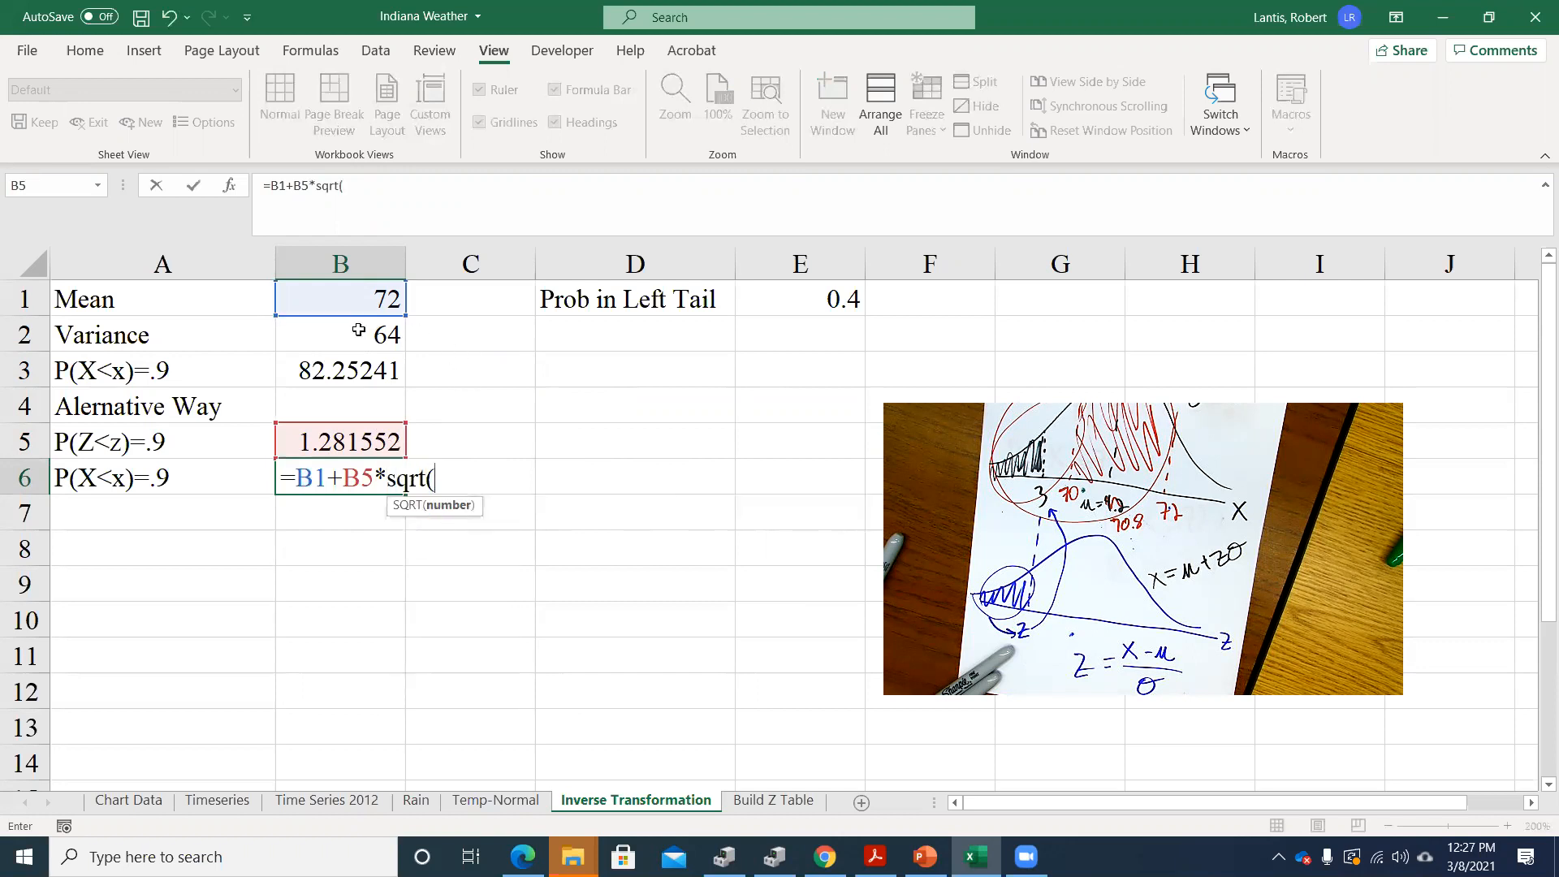
pyautogui.click(308, 335)
pyautogui.write(')')
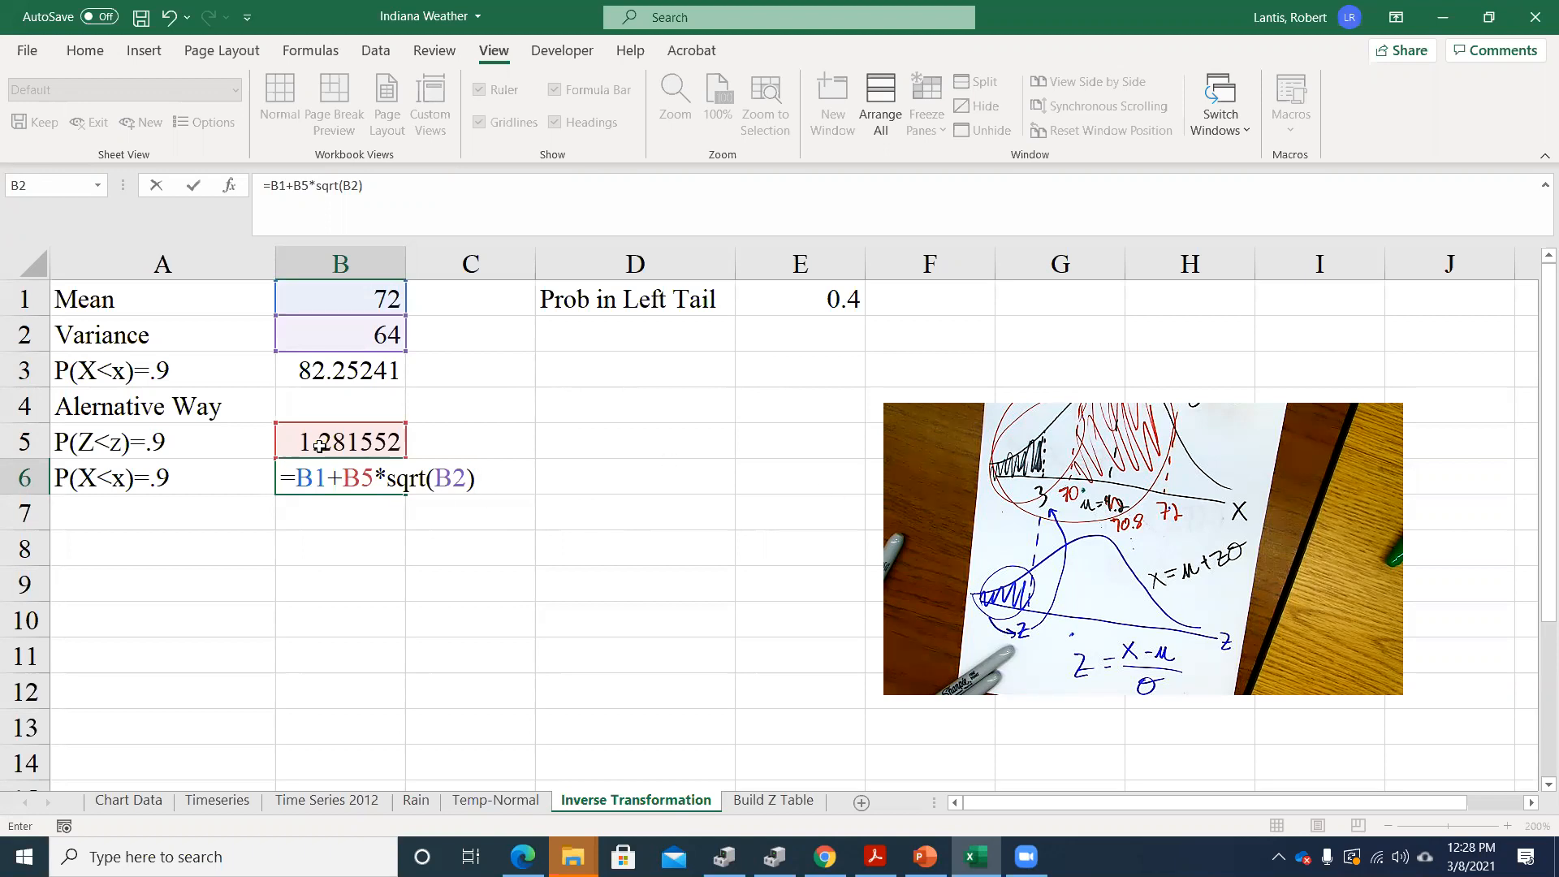
pyautogui.press('Return')
pyautogui.click(402, 485)
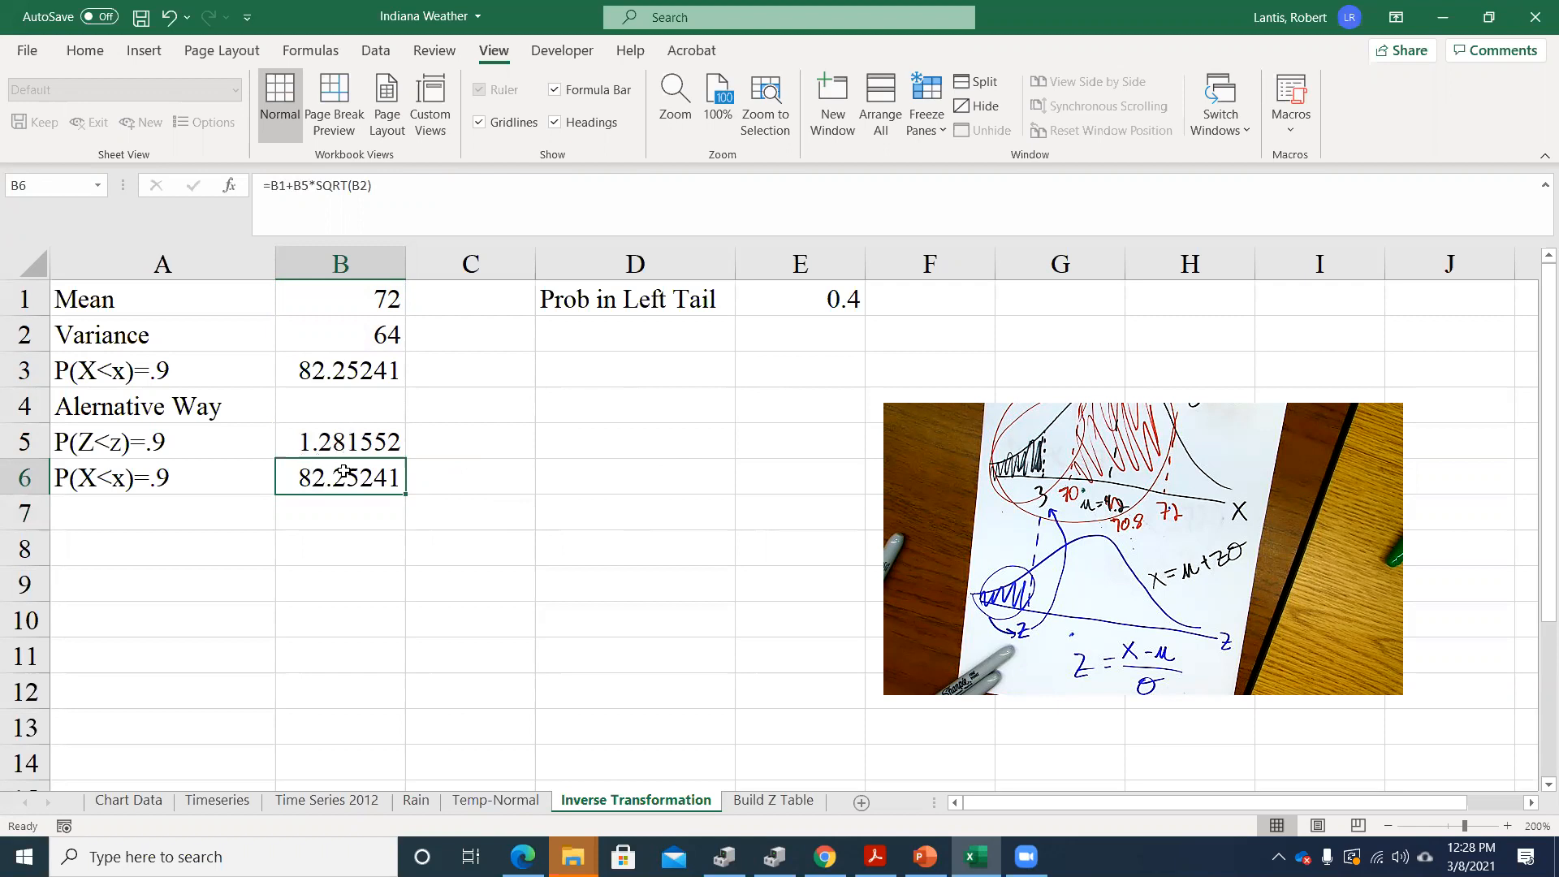
# Compare the formulas in B5 and B3, and replace the fixed probability in B3's NORM.INV with a reference to E1
pyautogui.click(348, 446)
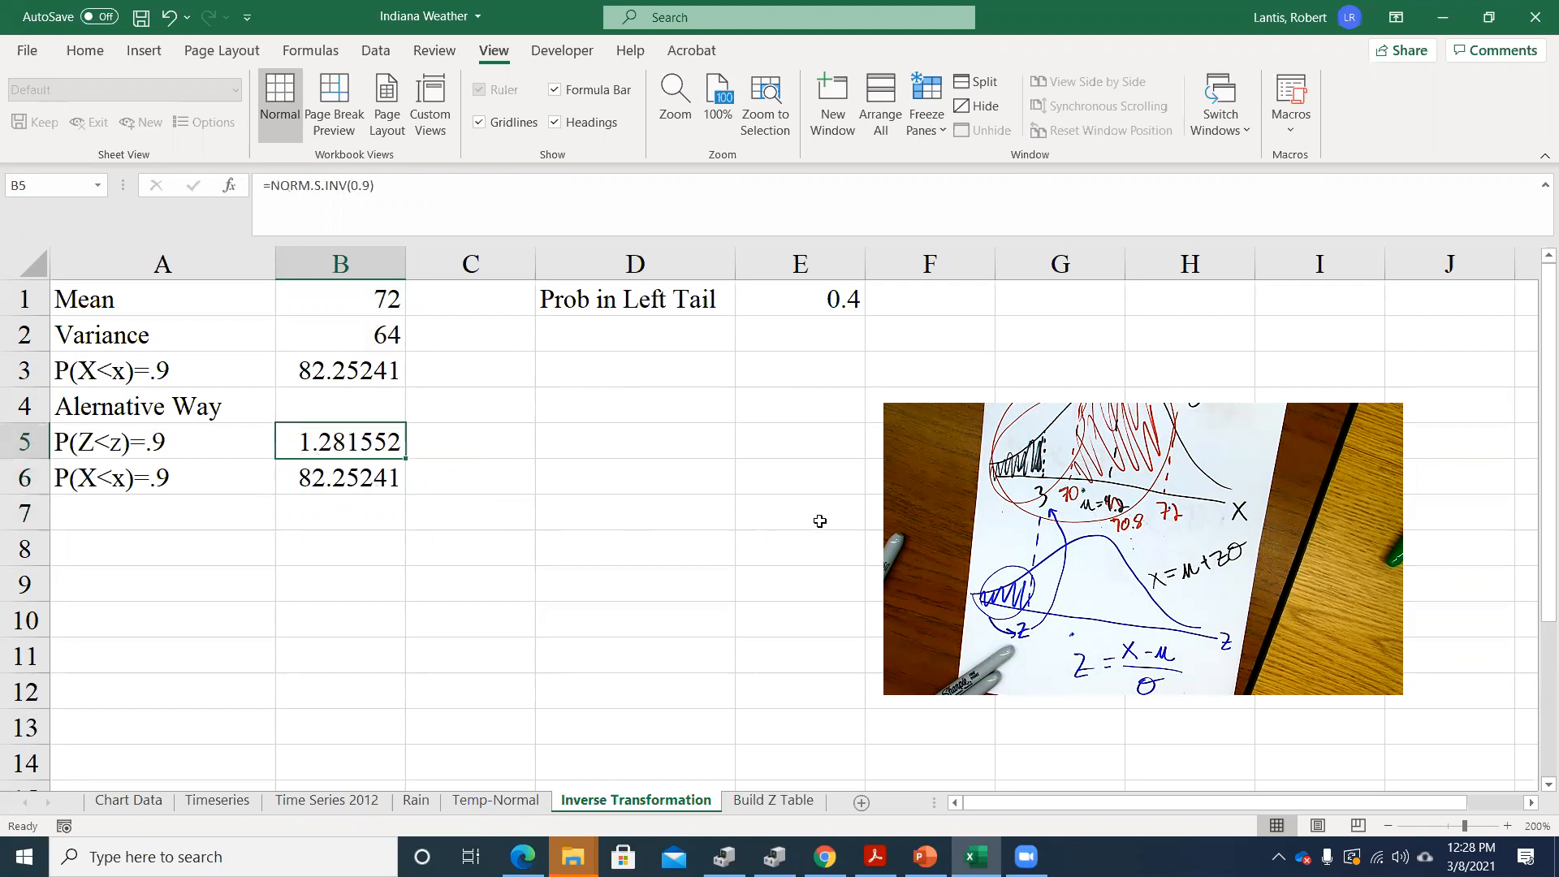
pyautogui.press('Up')
pyautogui.press('Up')
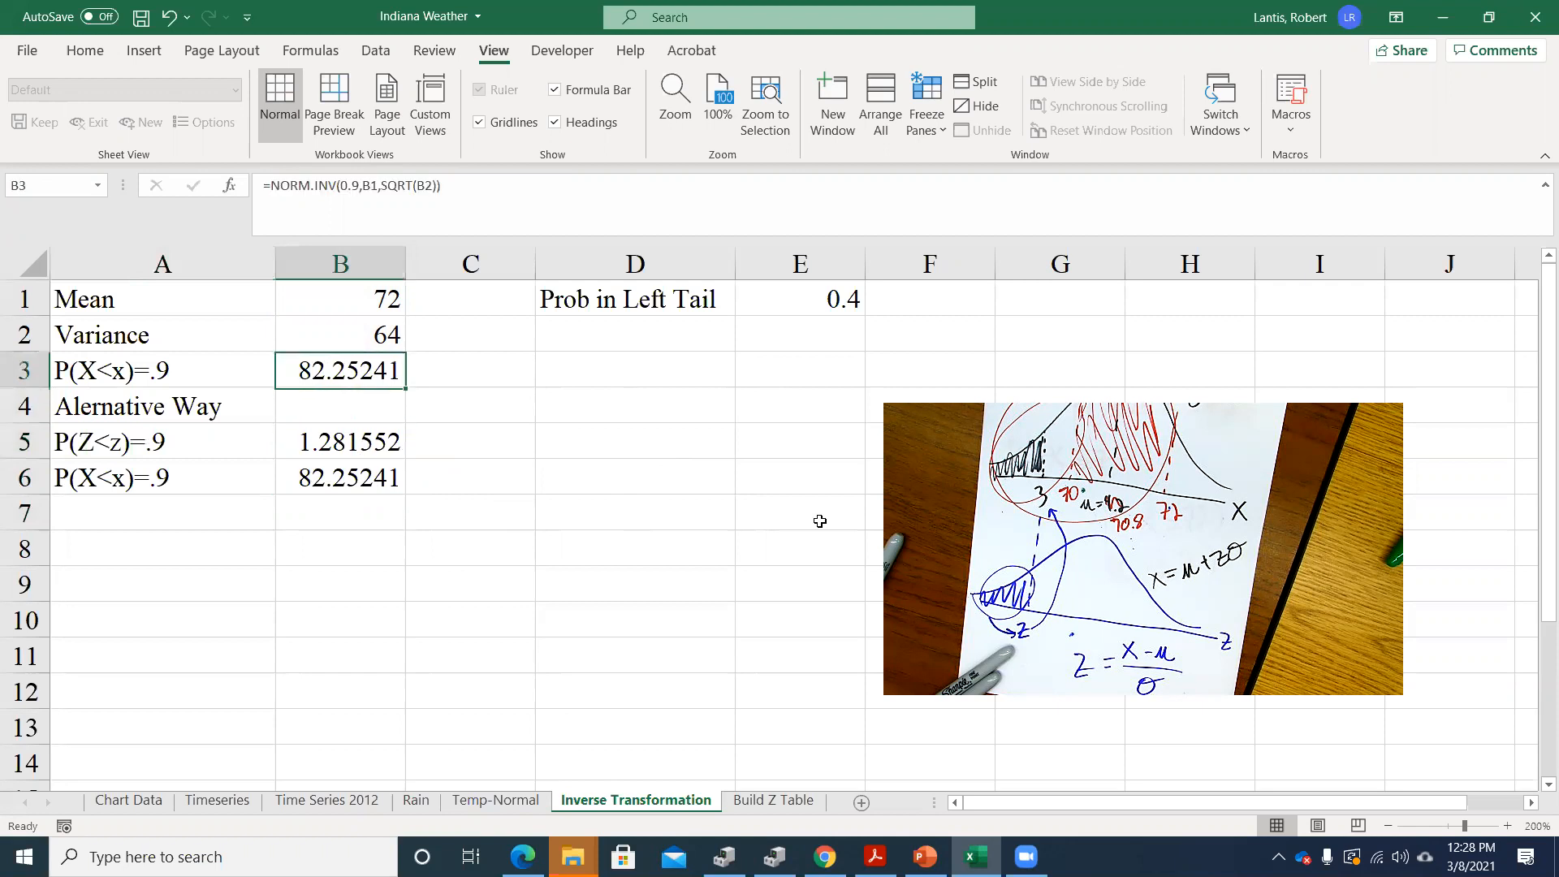
pyautogui.press('Down')
pyautogui.press('Down')
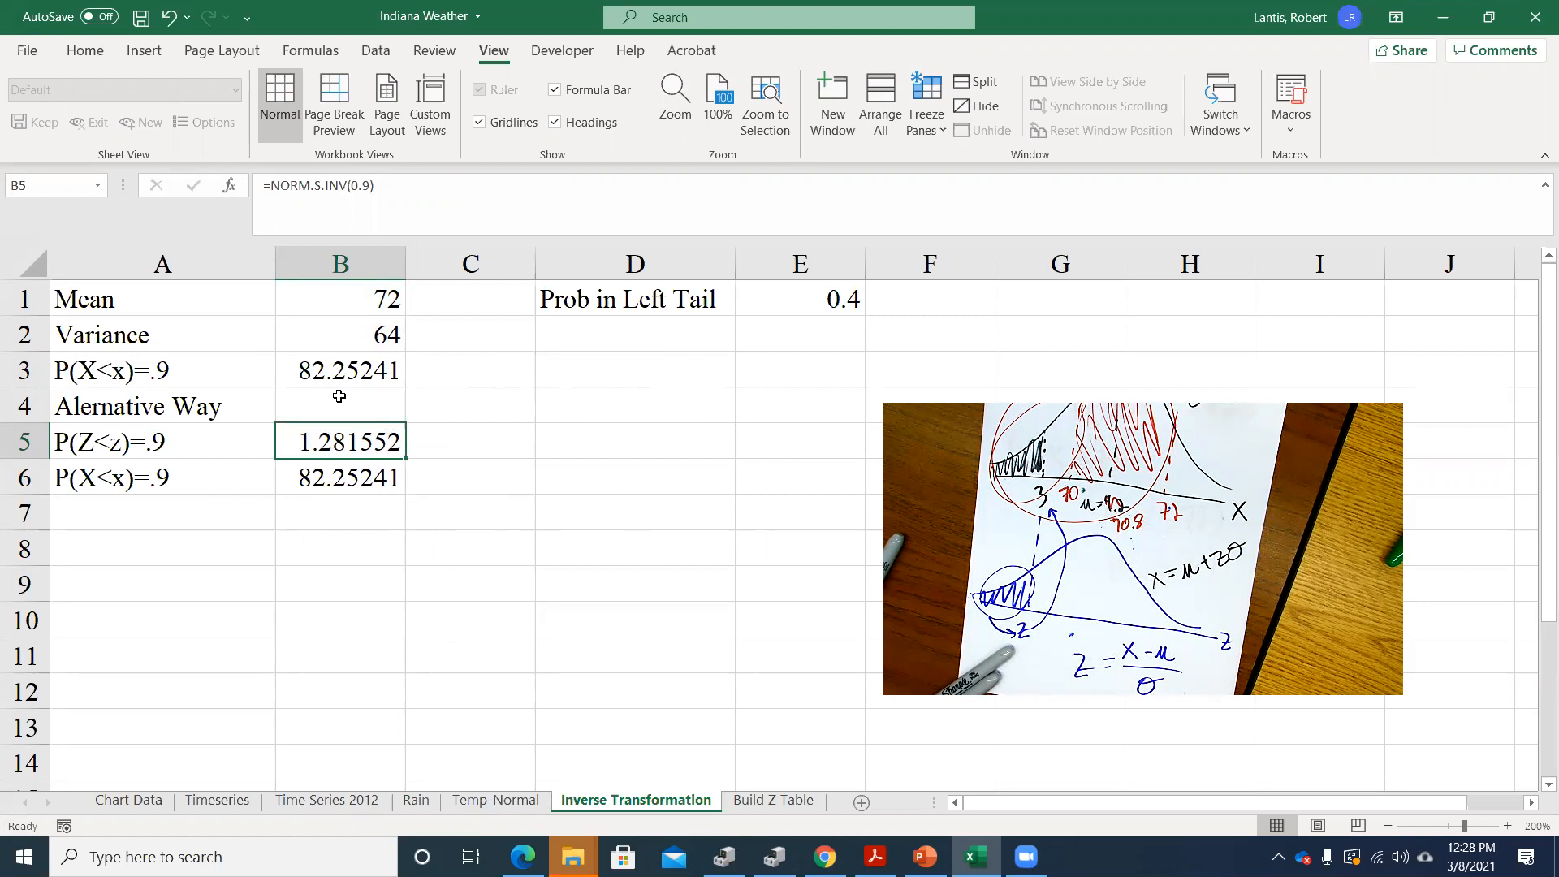
pyautogui.doubleClick(328, 370)
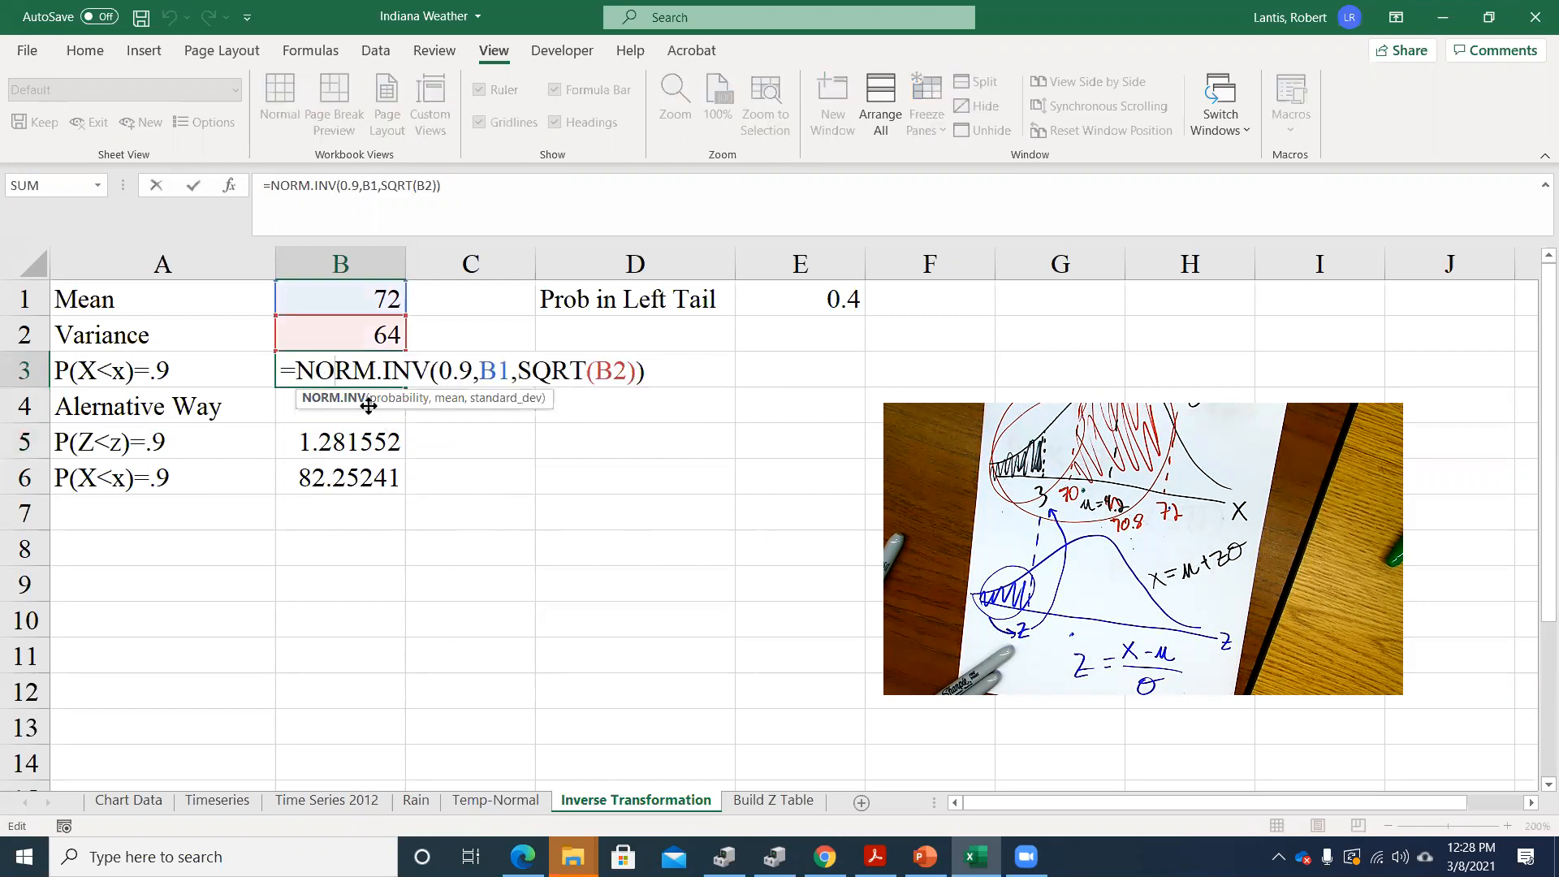
pyautogui.moveTo(439, 371); pyautogui.dragTo(474, 370)
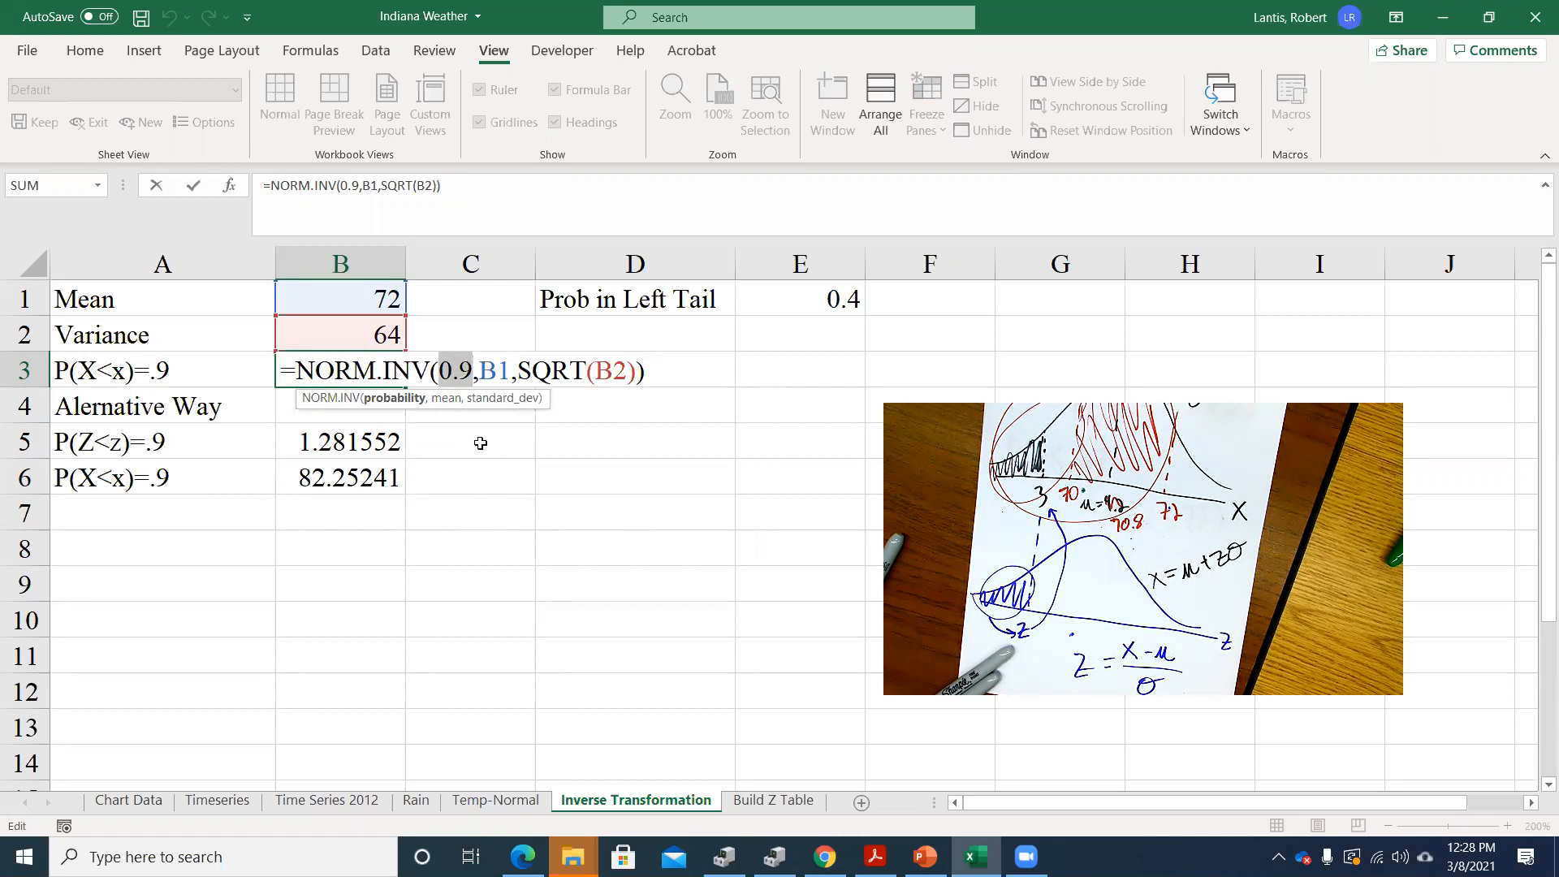
pyautogui.press('BackSpace')
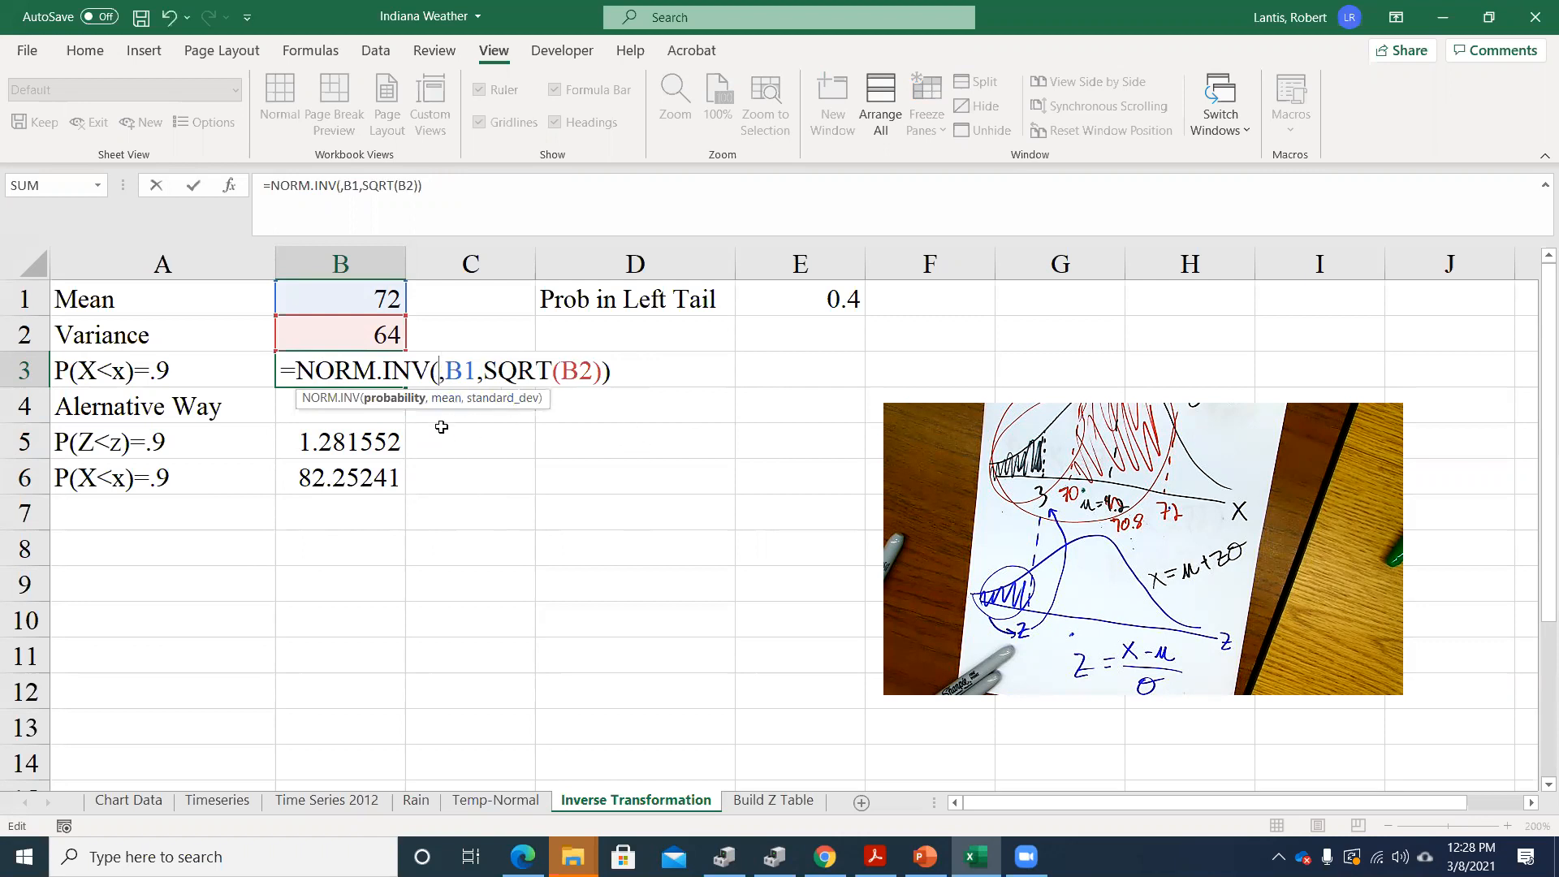
pyautogui.click(844, 301)
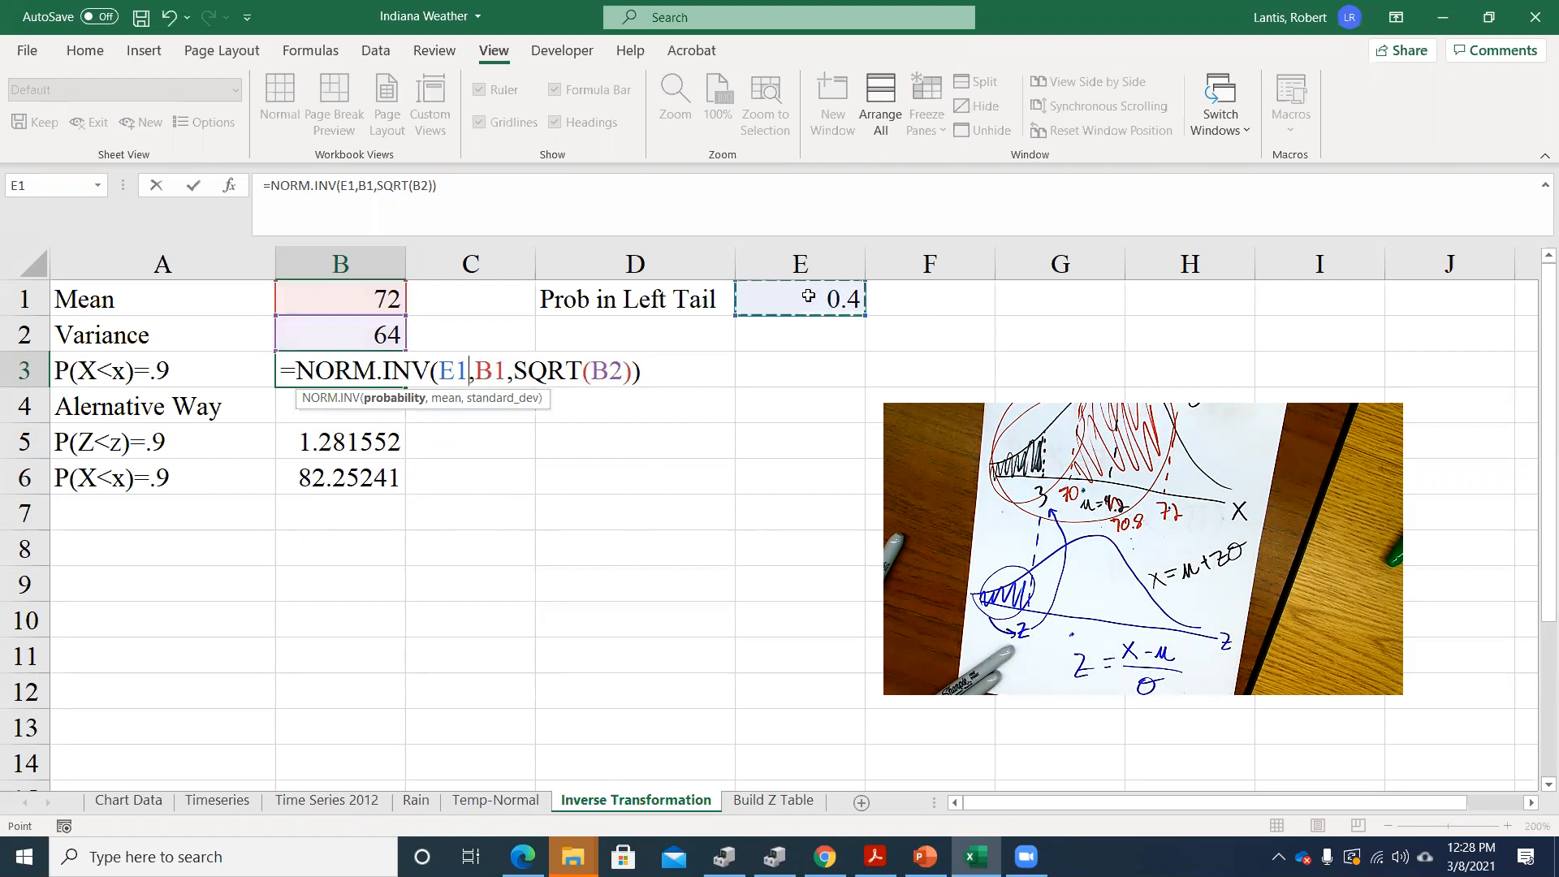
pyautogui.press('Return')
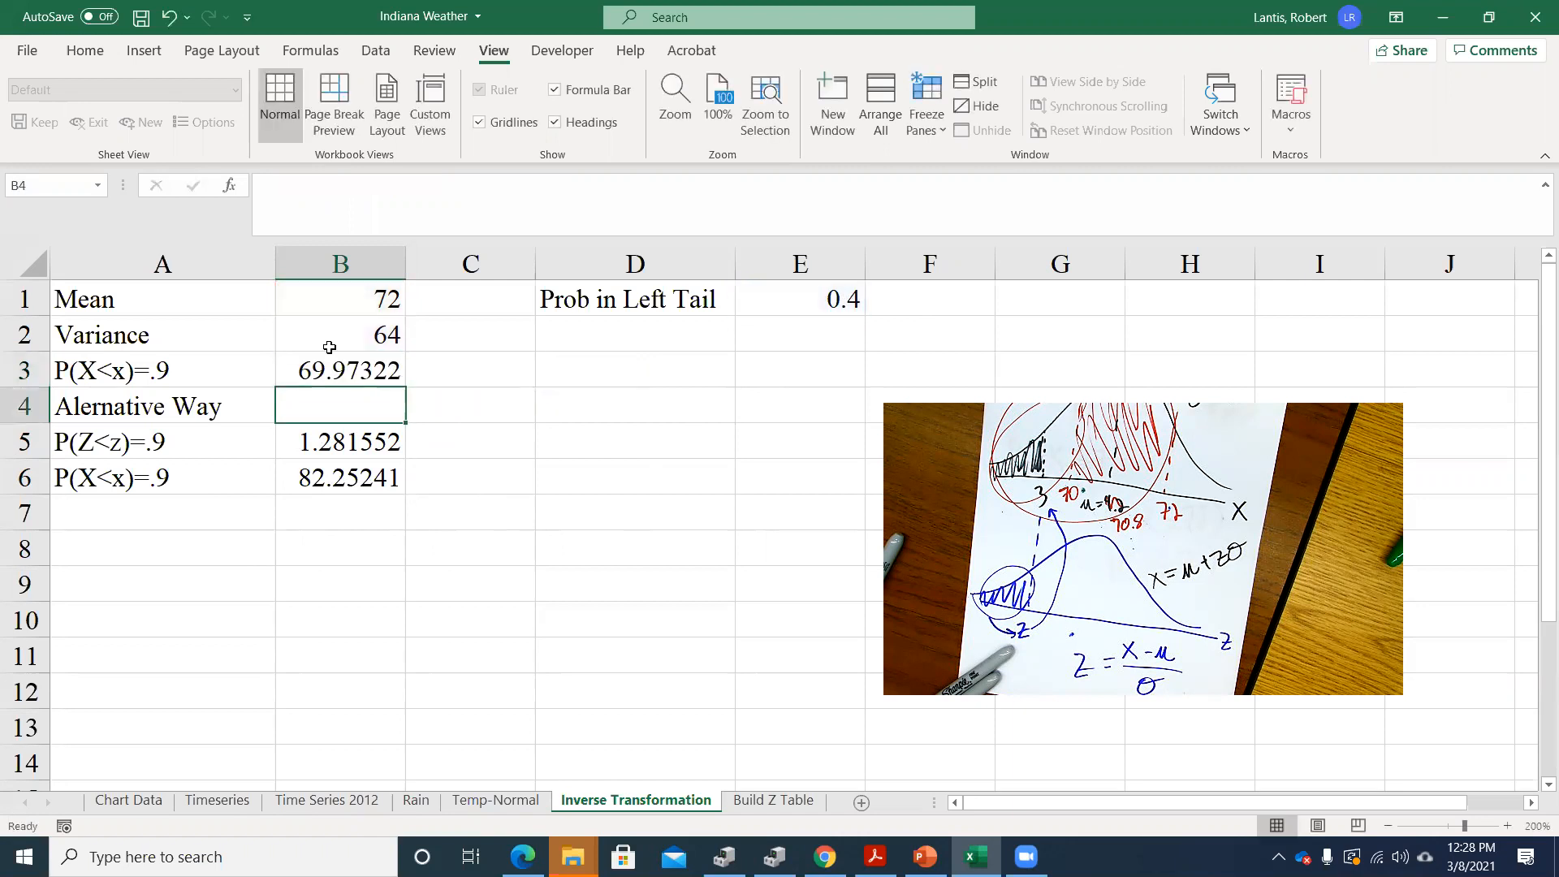
# Change the label in A3 to P(X<x)=.4 and open the B3 formula to inspect its cell references
pyautogui.doubleClick(165, 370)
pyautogui.press('BackSpace')
pyautogui.write('4')
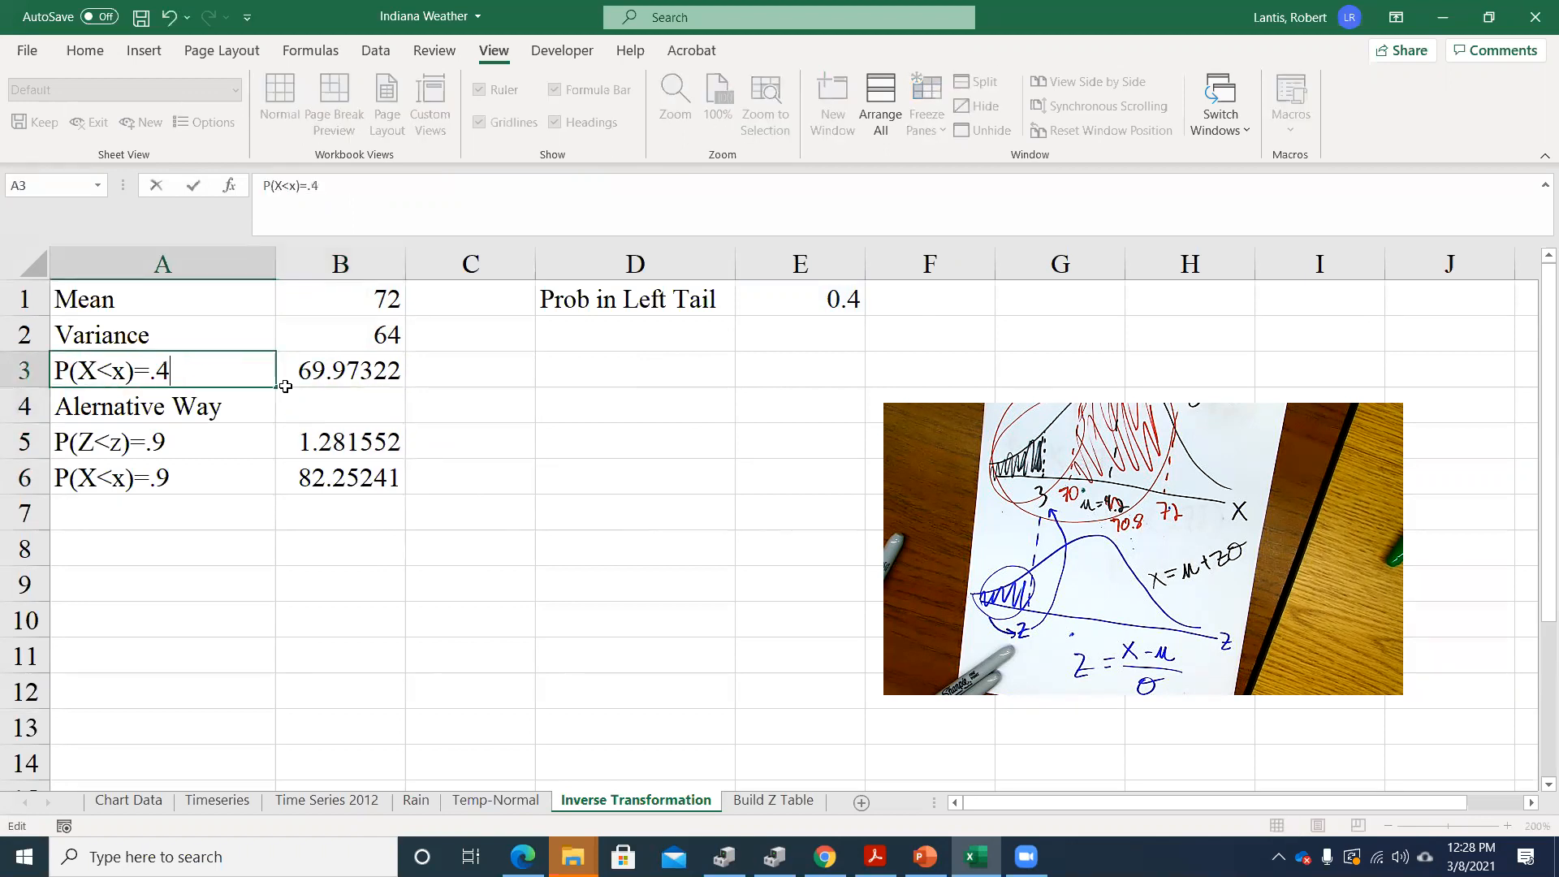
pyautogui.press('Return')
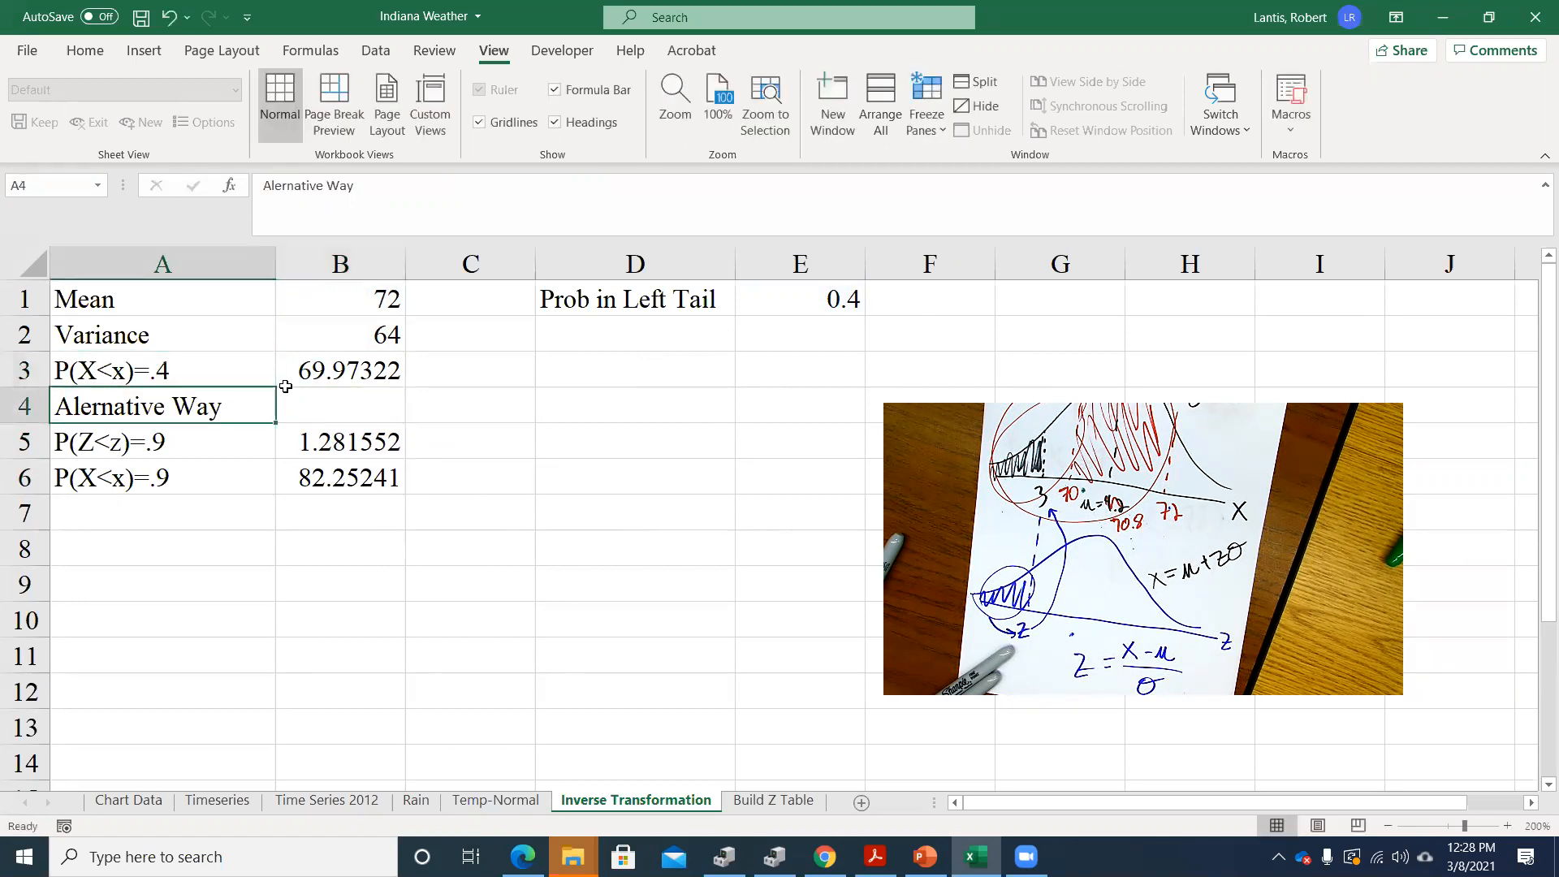
pyautogui.doubleClick(386, 370)
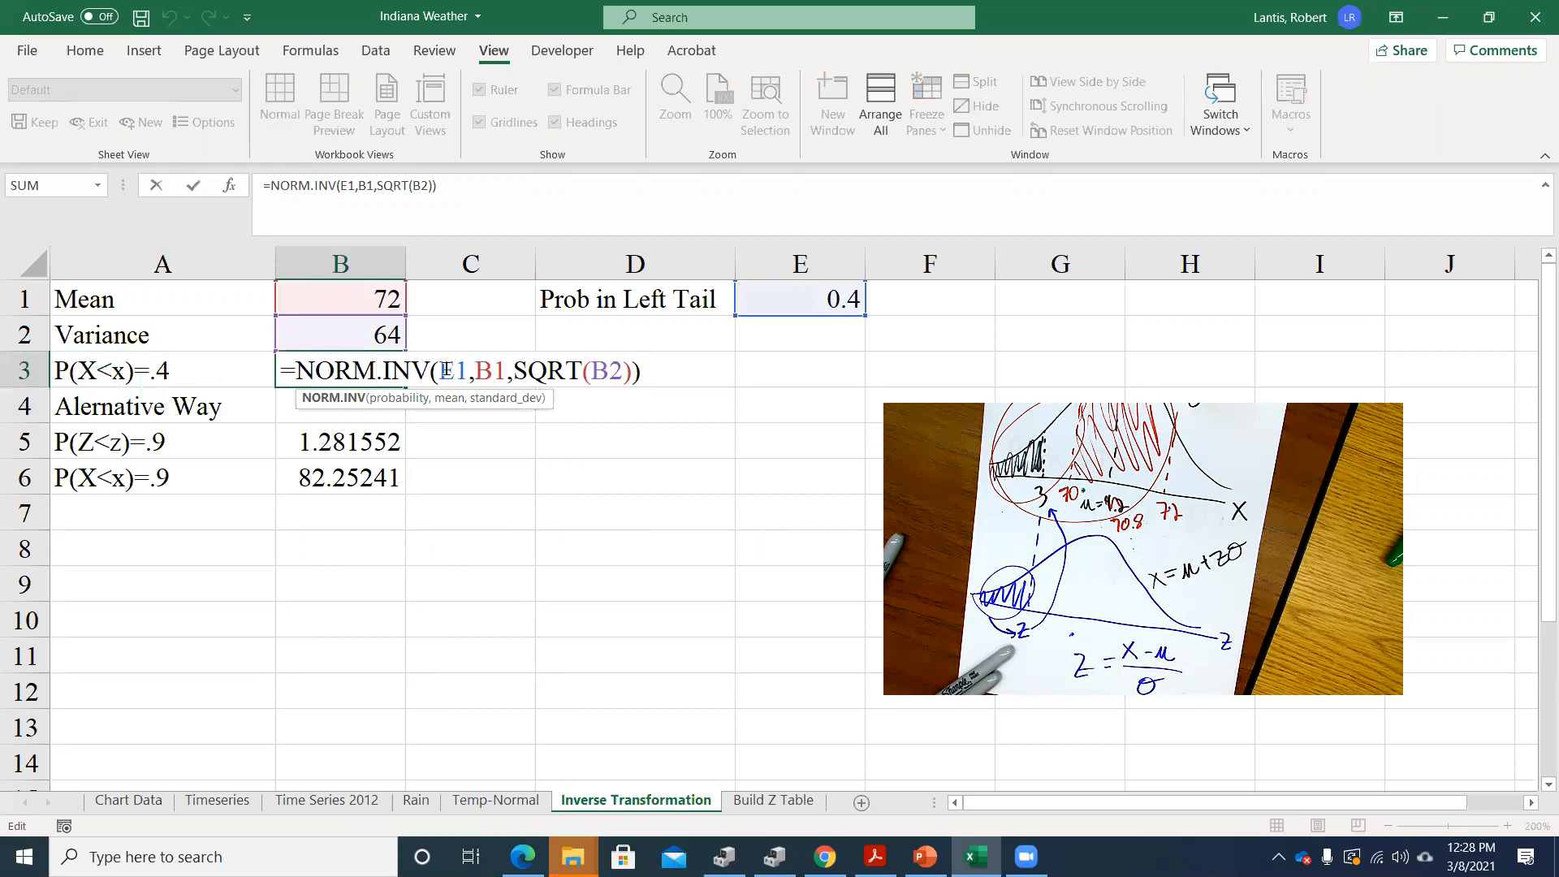
# Close the B3 formula and set the left-tail probability in E1 to .25
pyautogui.press('Return')
pyautogui.click(808, 300)
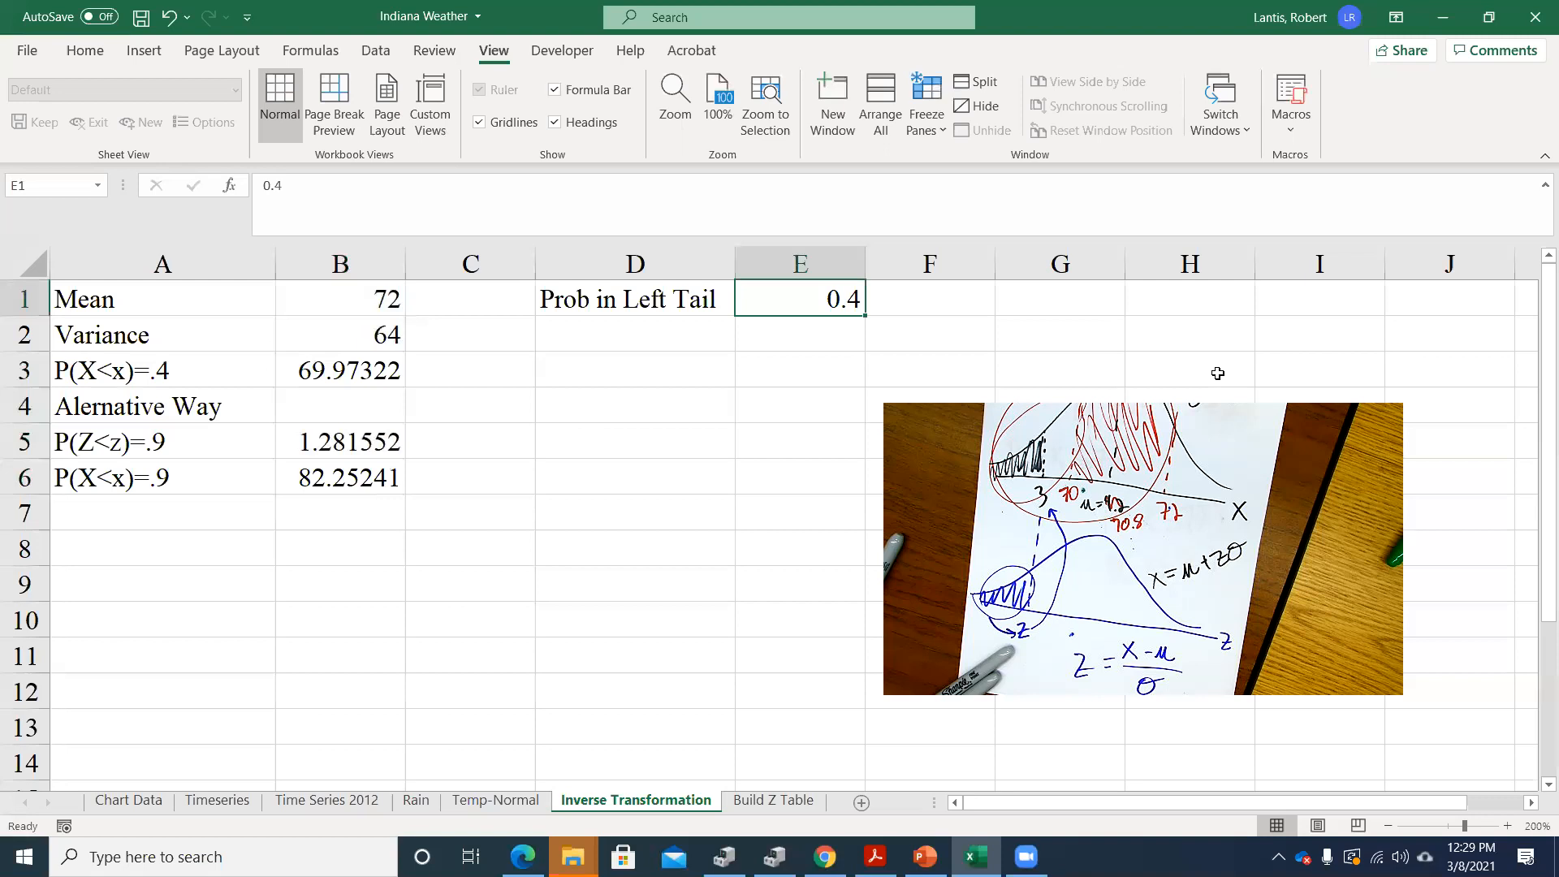
pyautogui.write('.25')
pyautogui.press('Return')
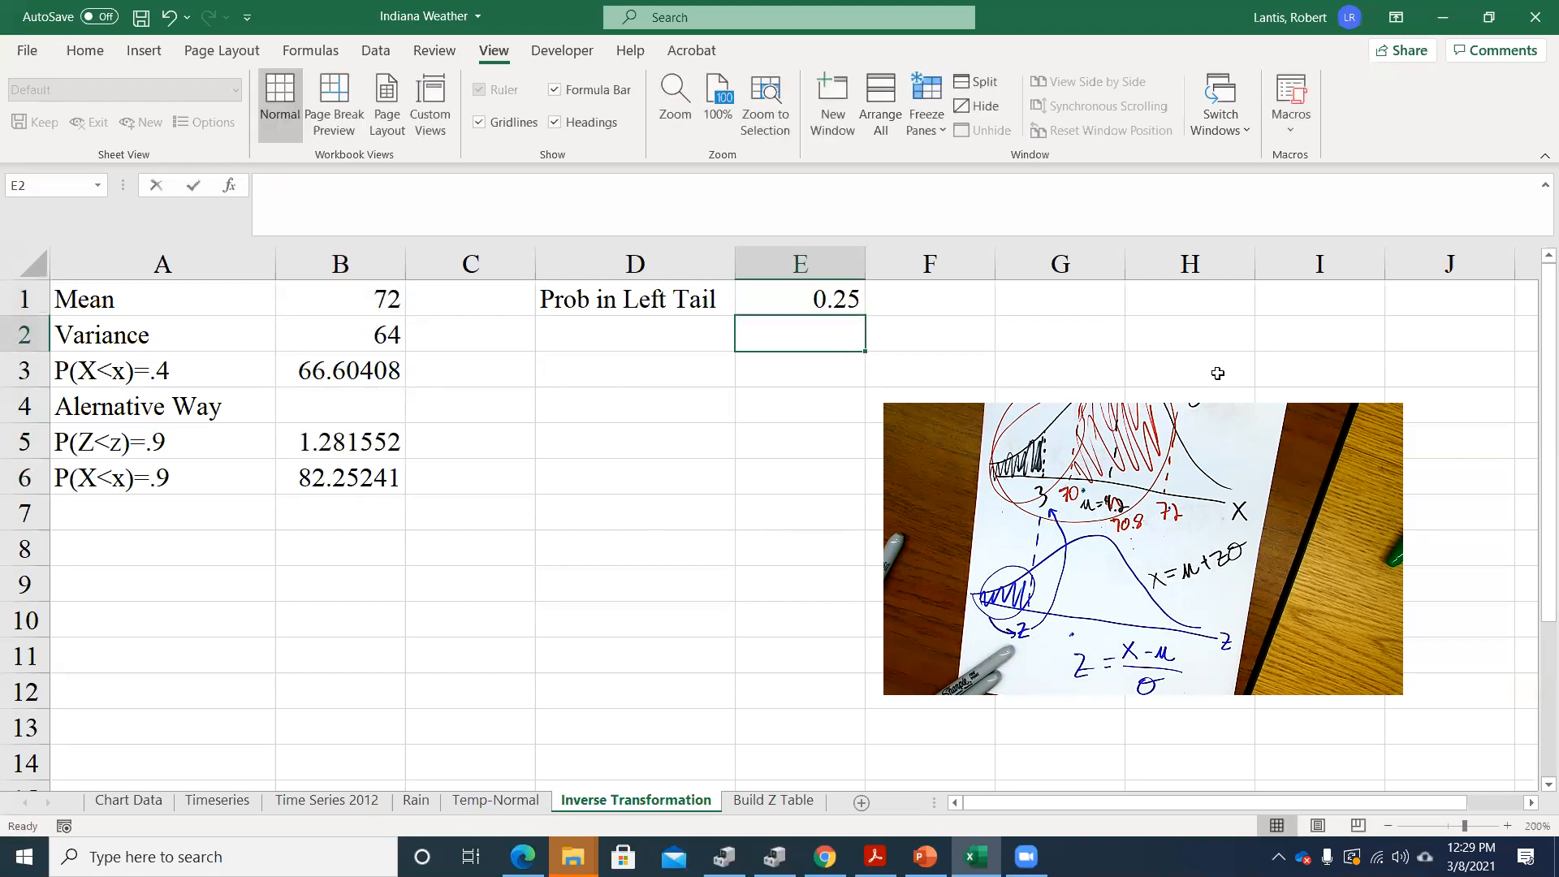
# Set the left-tail probability in E1 to .75, clearing the stray entry from E2
pyautogui.write('.75')
pyautogui.press('Return')
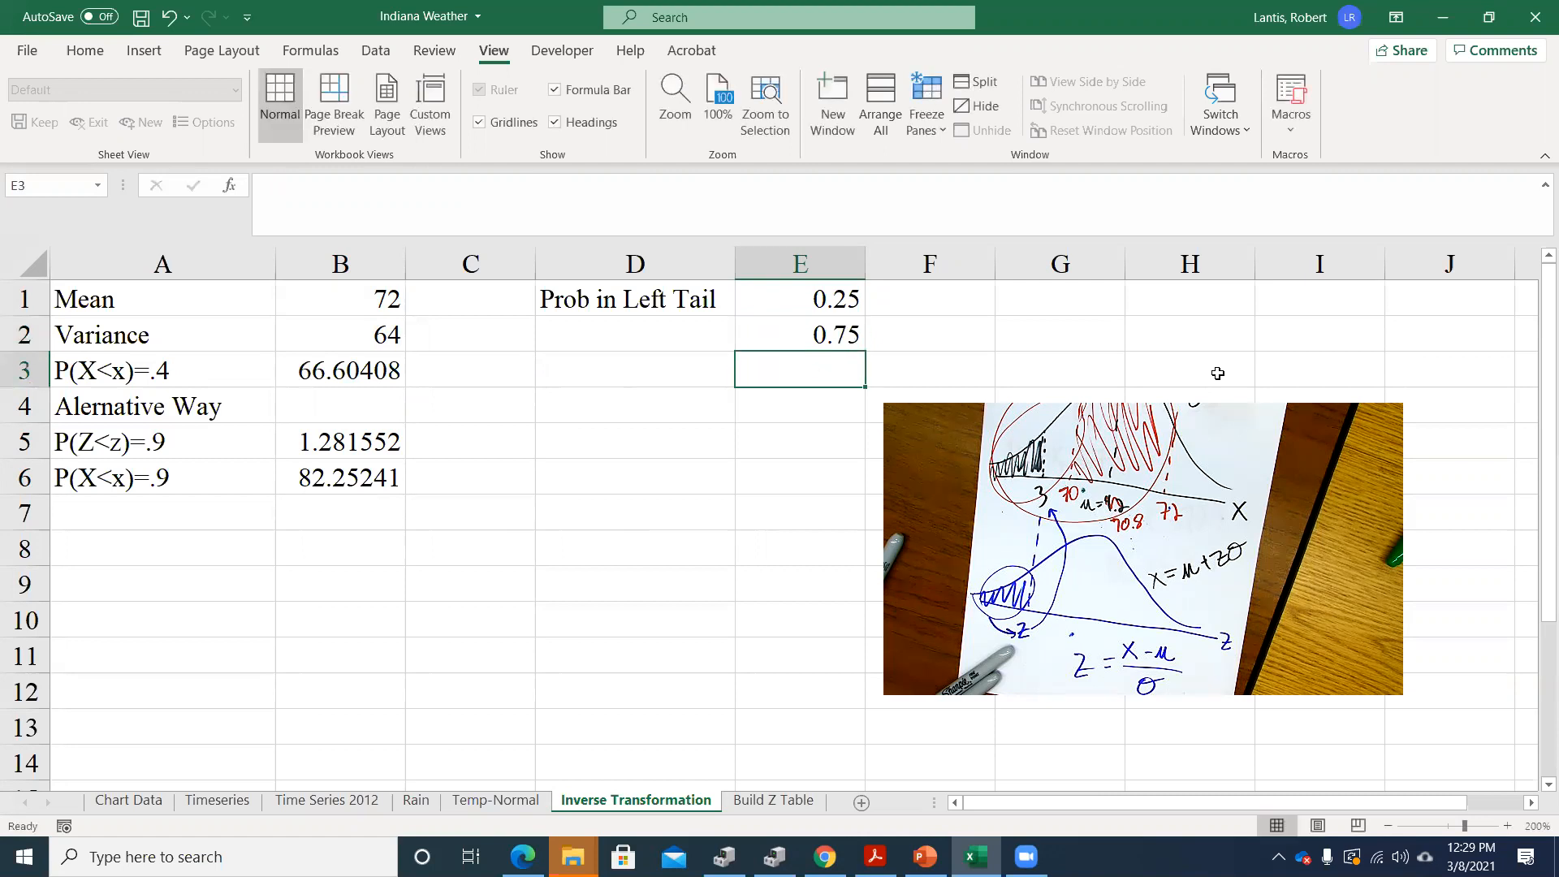
pyautogui.press('Up')
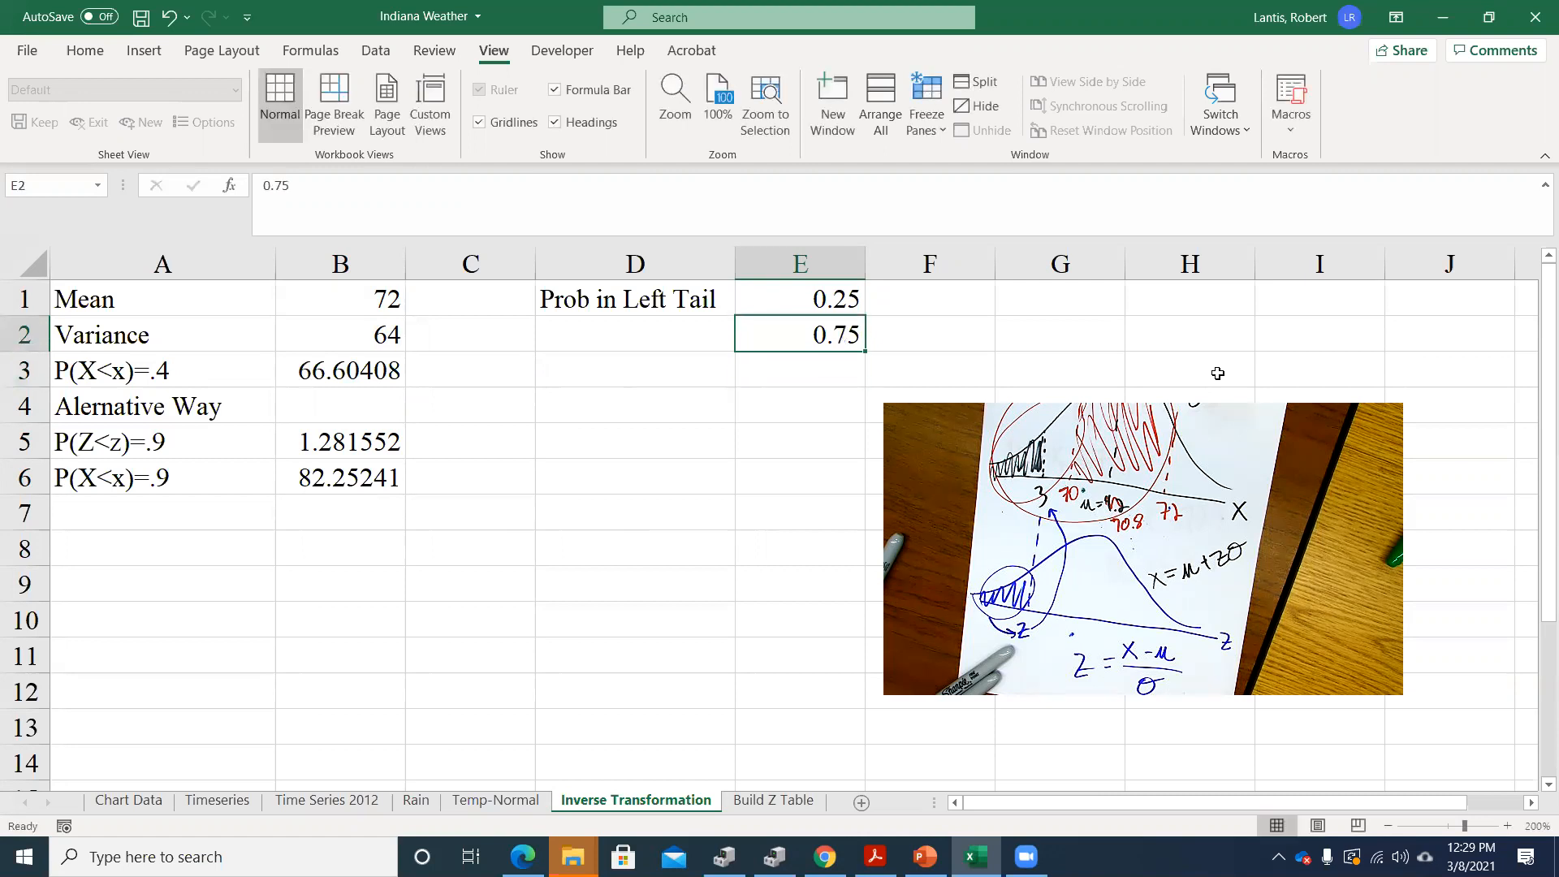
pyautogui.press('Delete')
pyautogui.press('Up')
pyautogui.write('.75')
pyautogui.press('Return')
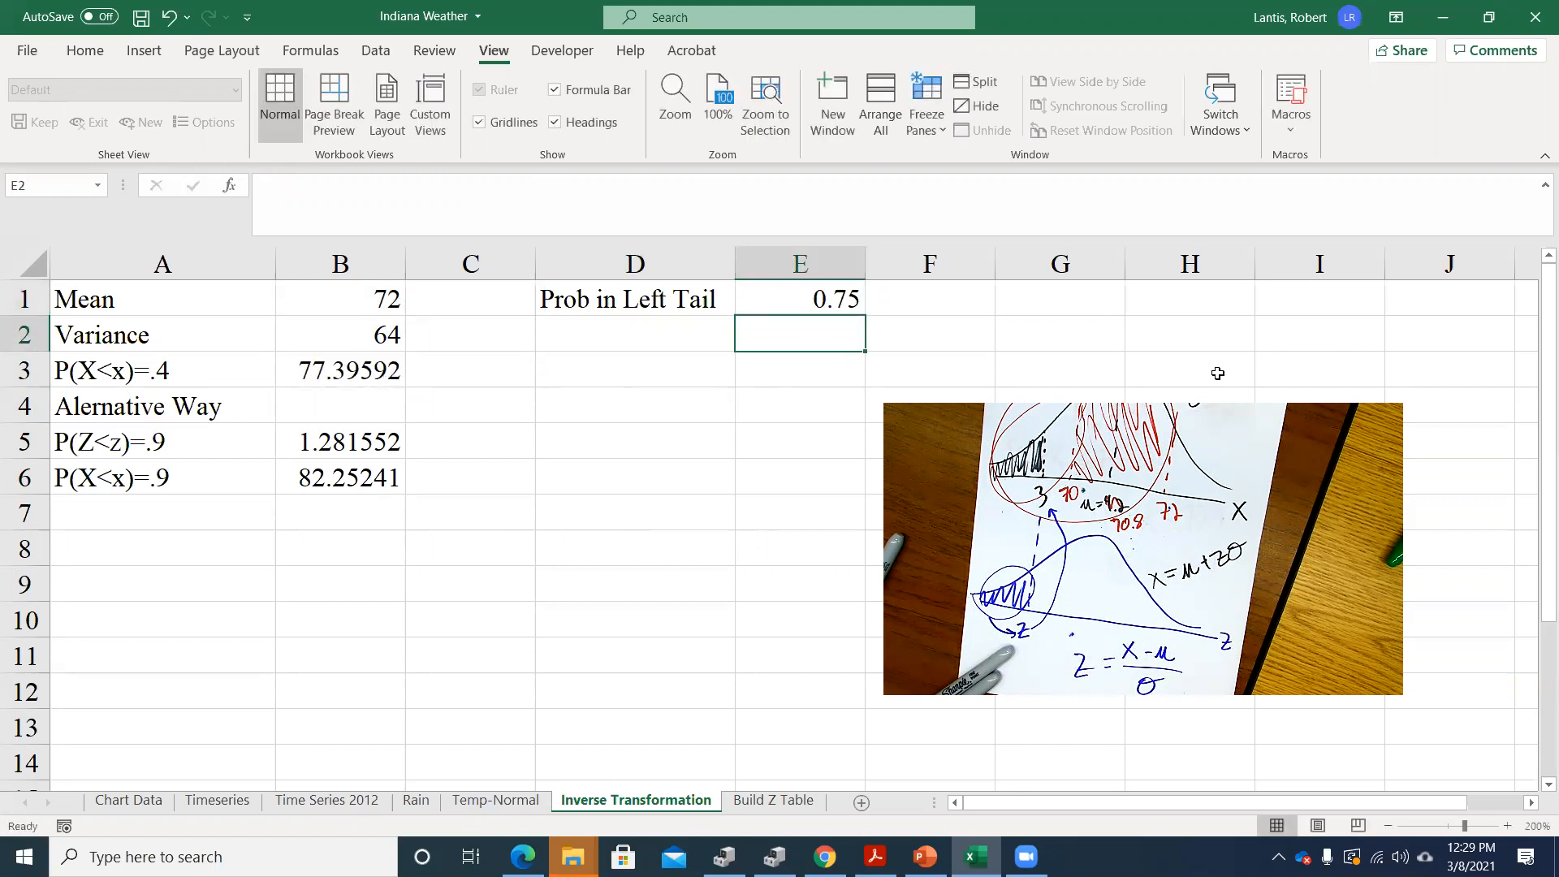
# Set the left-tail probability in E1 to .5 to recalculate the X-value in B3
pyautogui.press('Up')
pyautogui.write('.5')
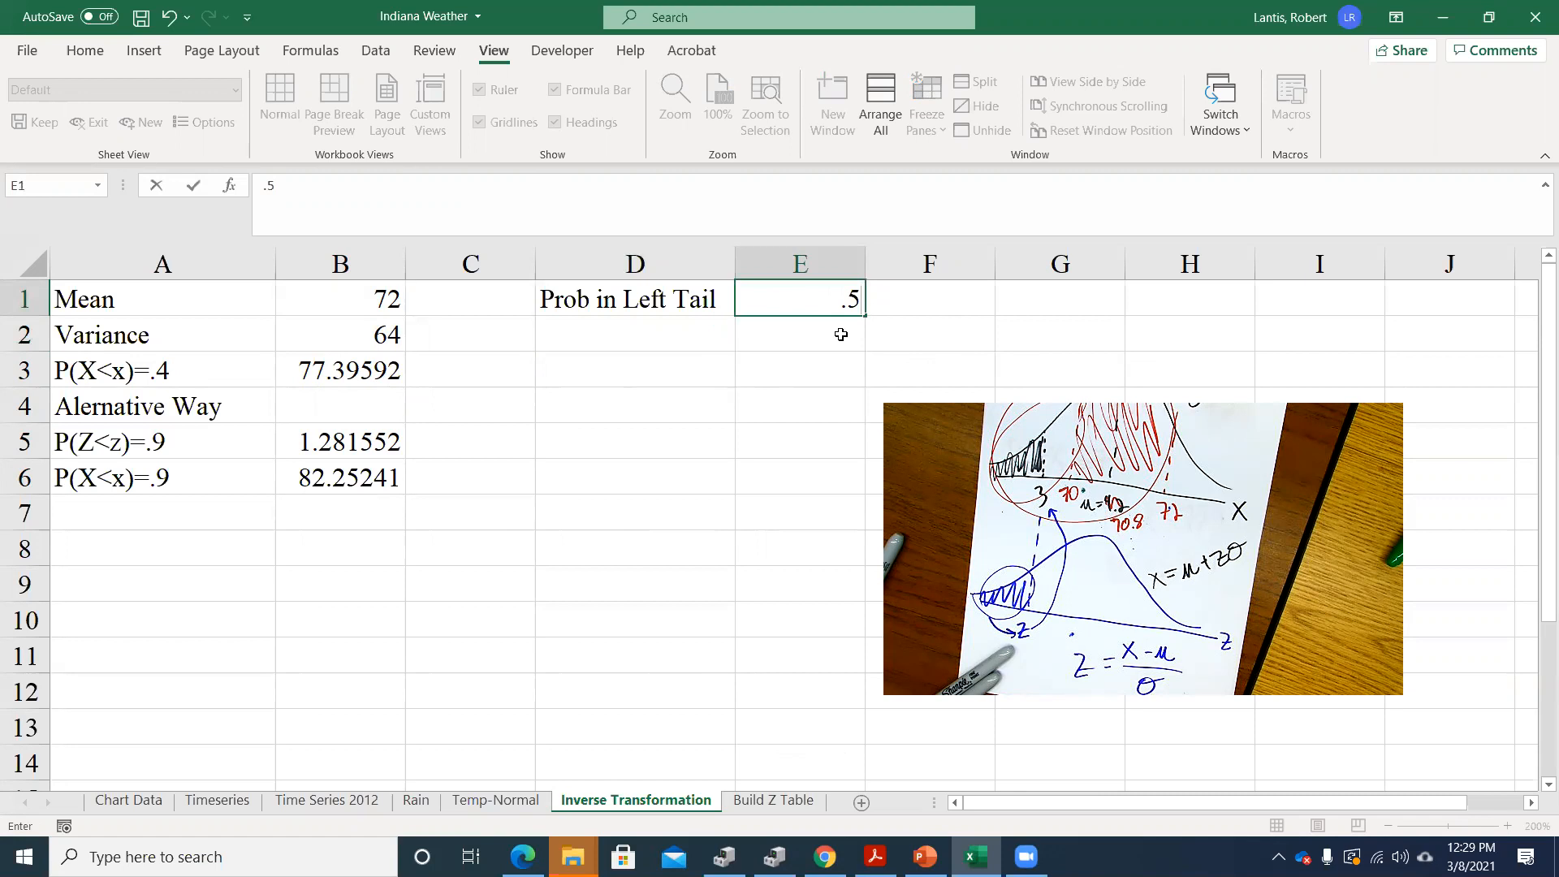
pyautogui.press('Return')
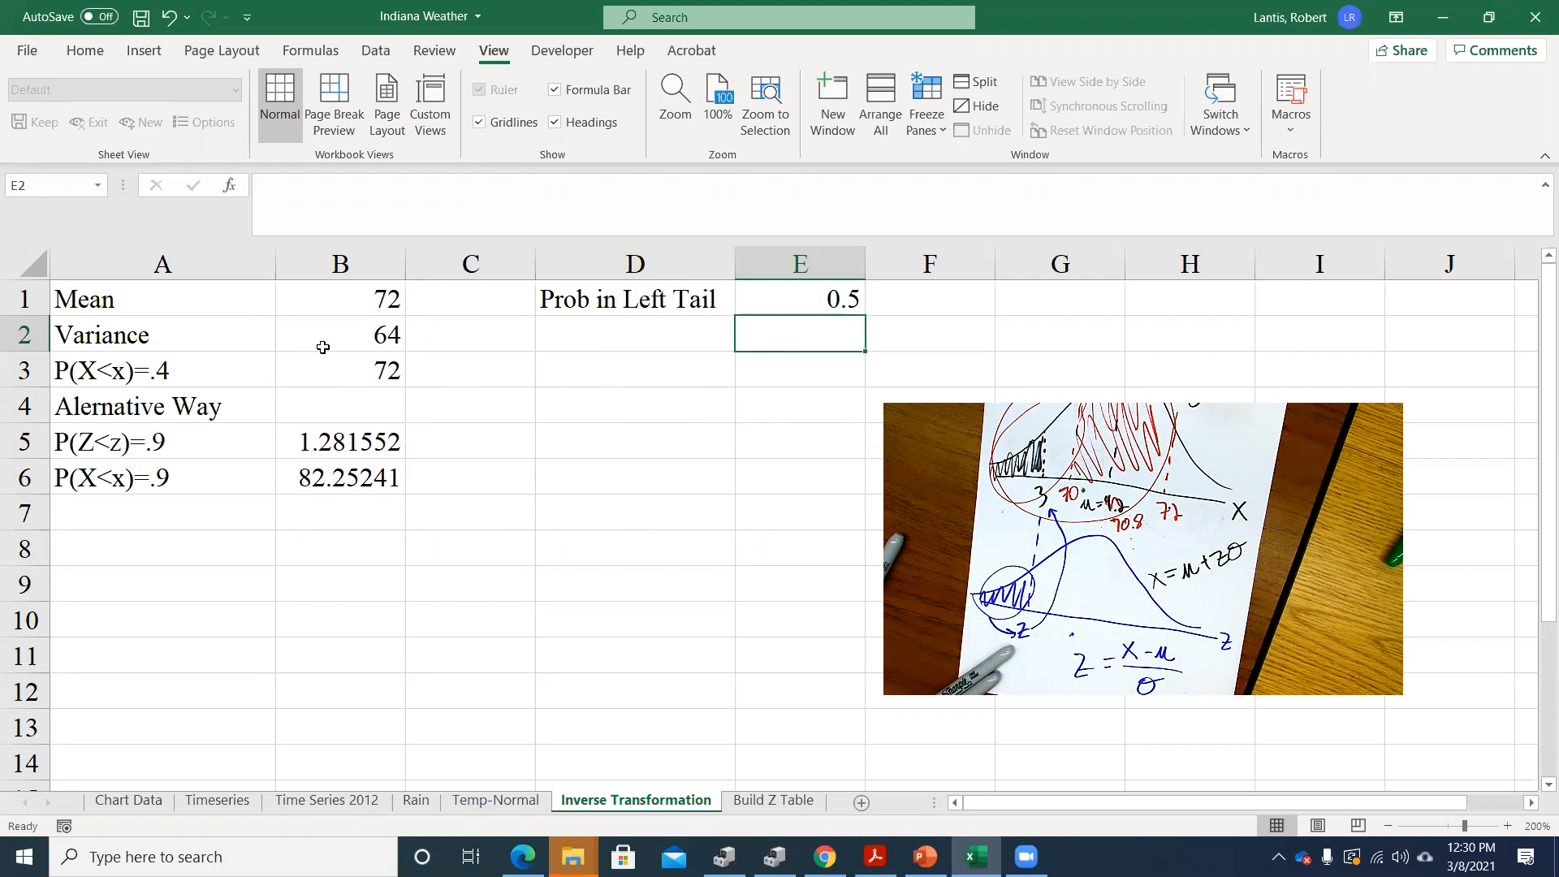
# Inspect the cell references in the B3 formula, and view the Build Z Table sheet
pyautogui.doubleClick(334, 370)
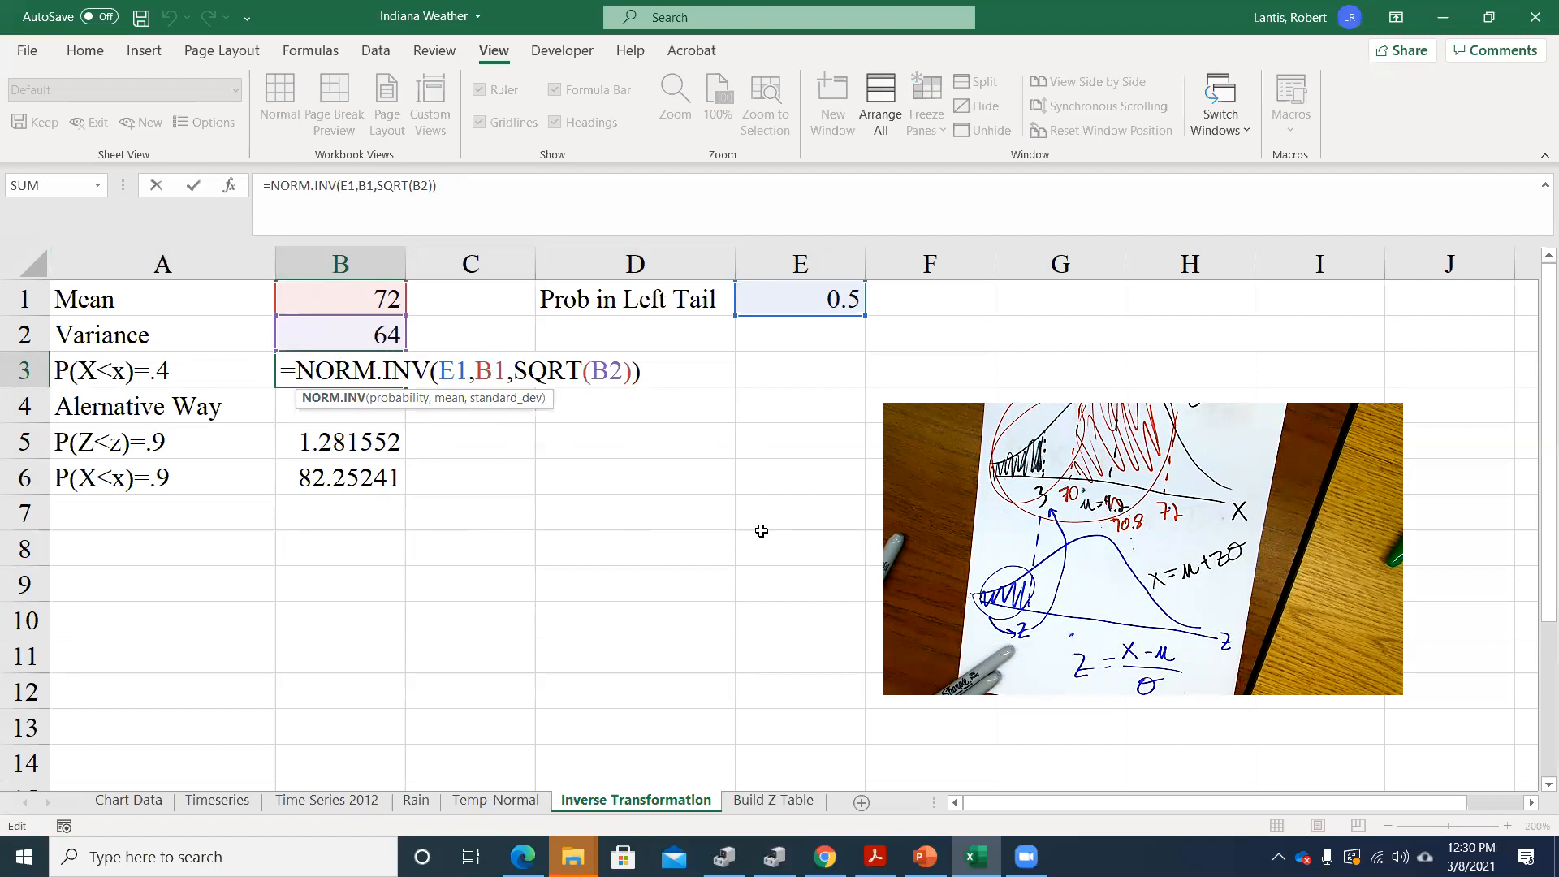
pyautogui.press('Return')
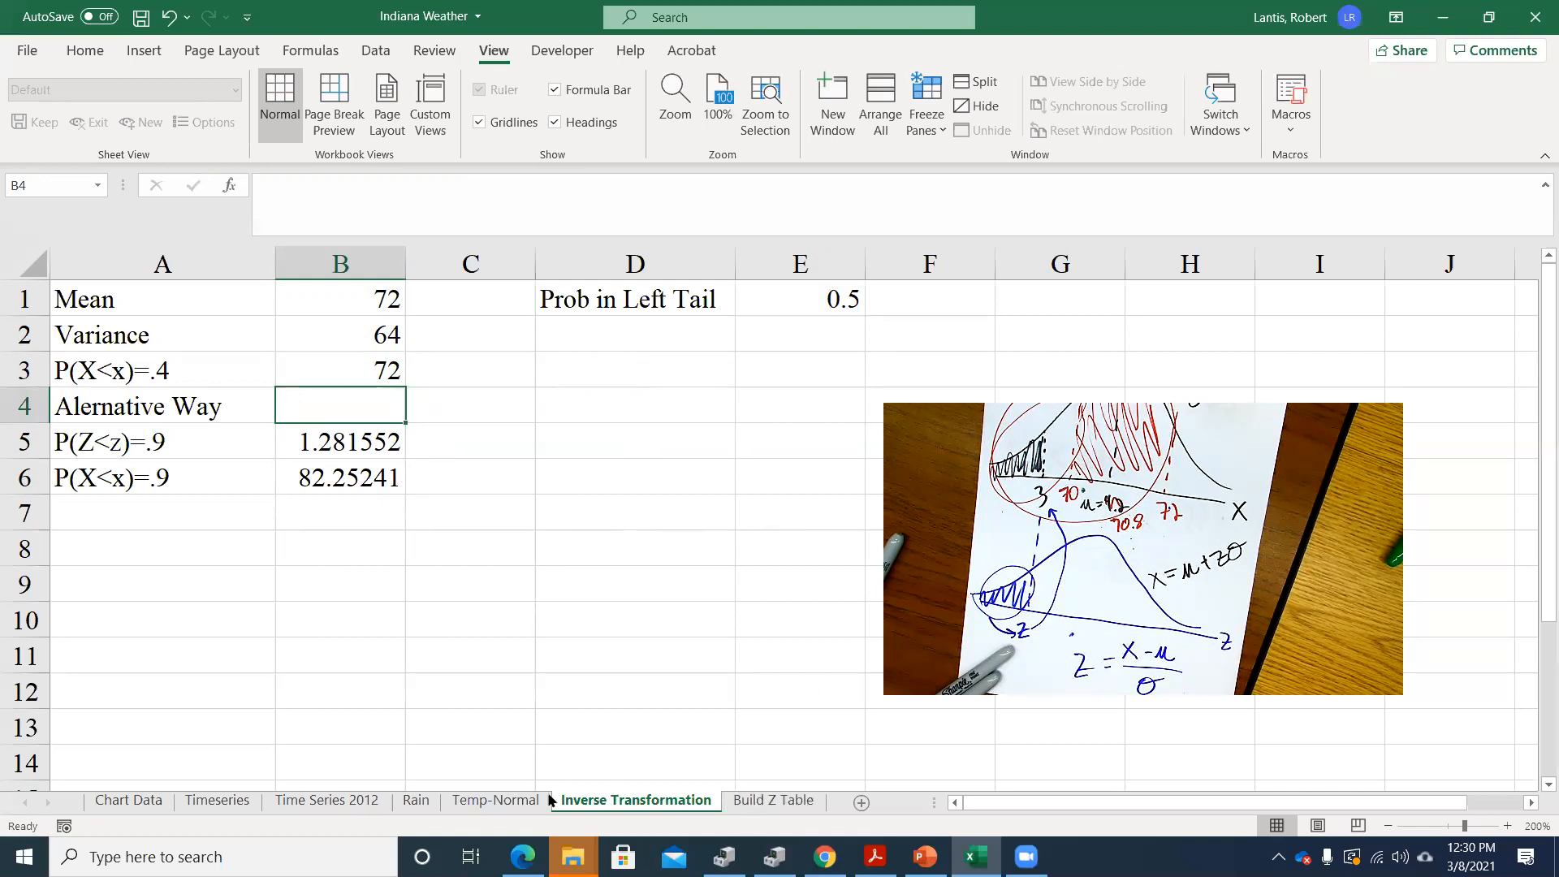
pyautogui.click(763, 801)
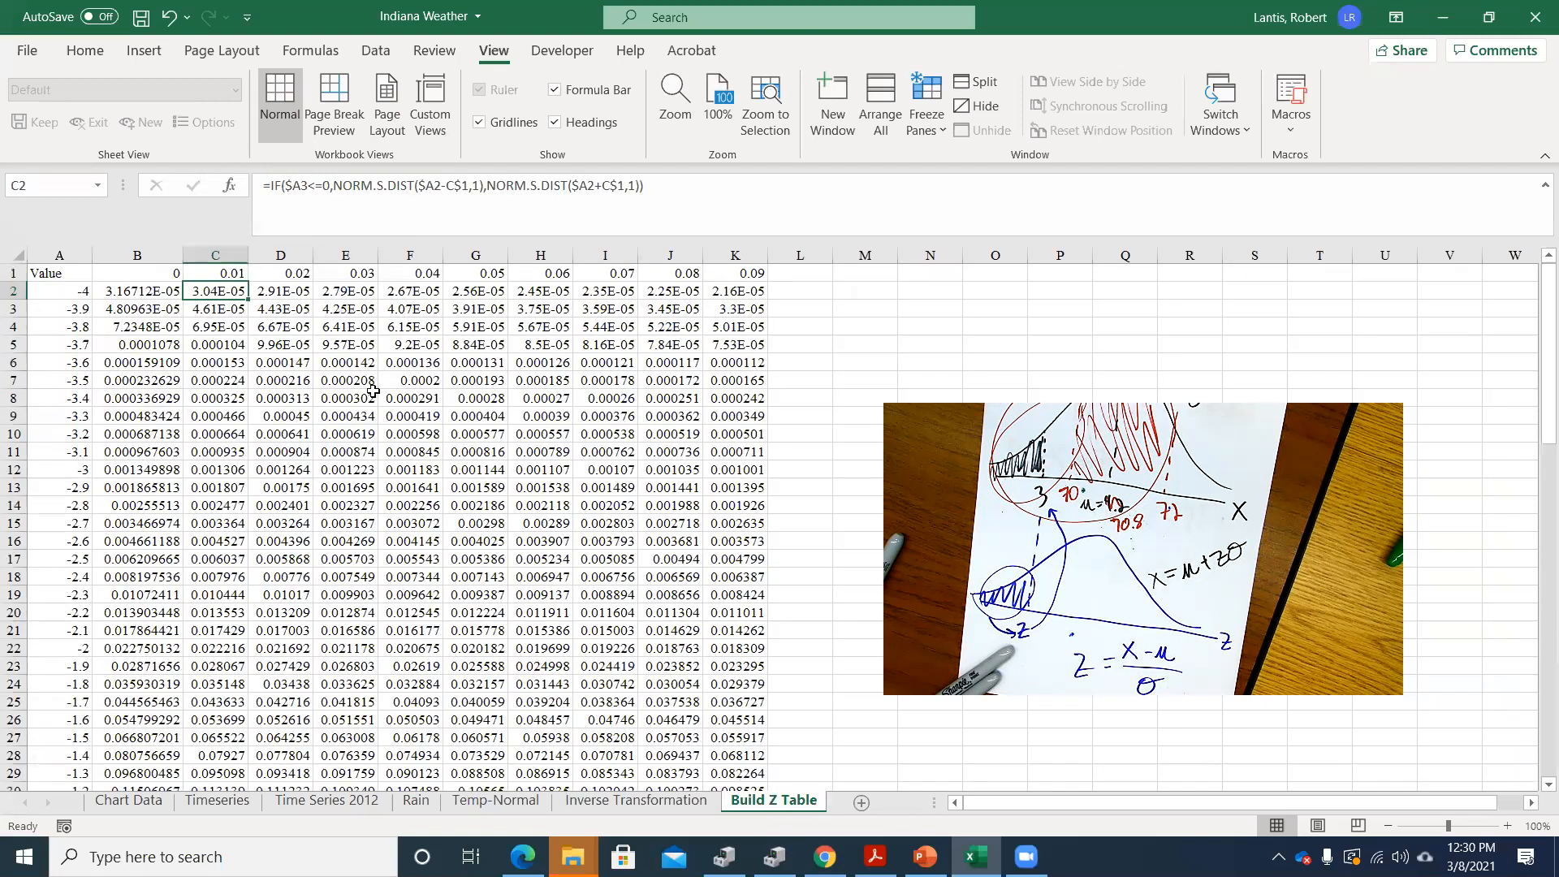
# Switch to the Week 8 Lectures presentation in PowerPoint and start the slide show from slide 3, Random Sampling
pyautogui.click(1443, 17)
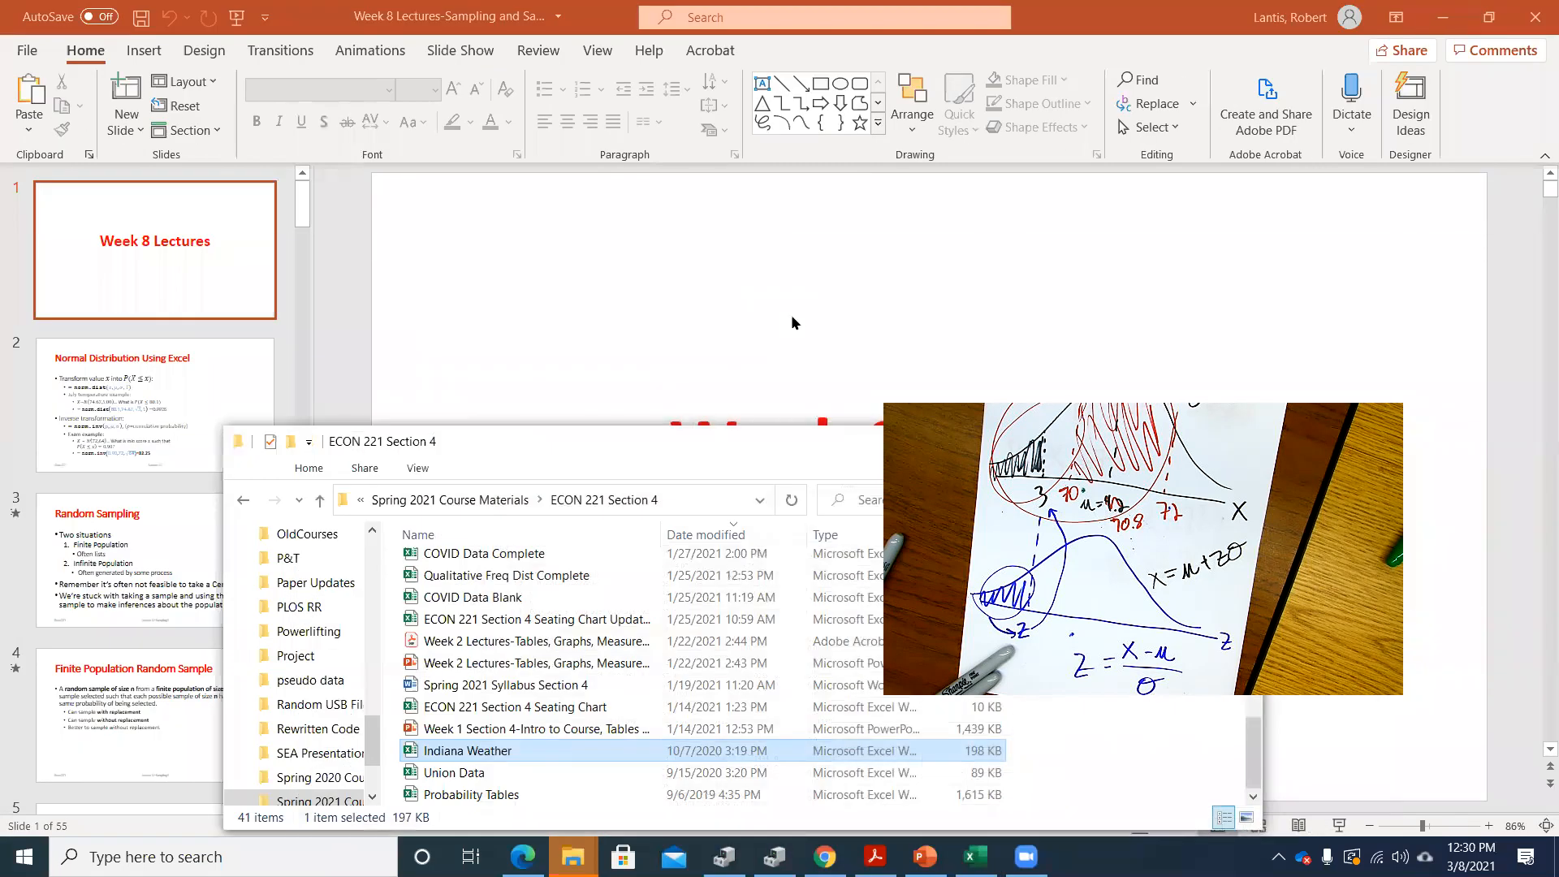
pyautogui.click(528, 404)
pyautogui.click(154, 560)
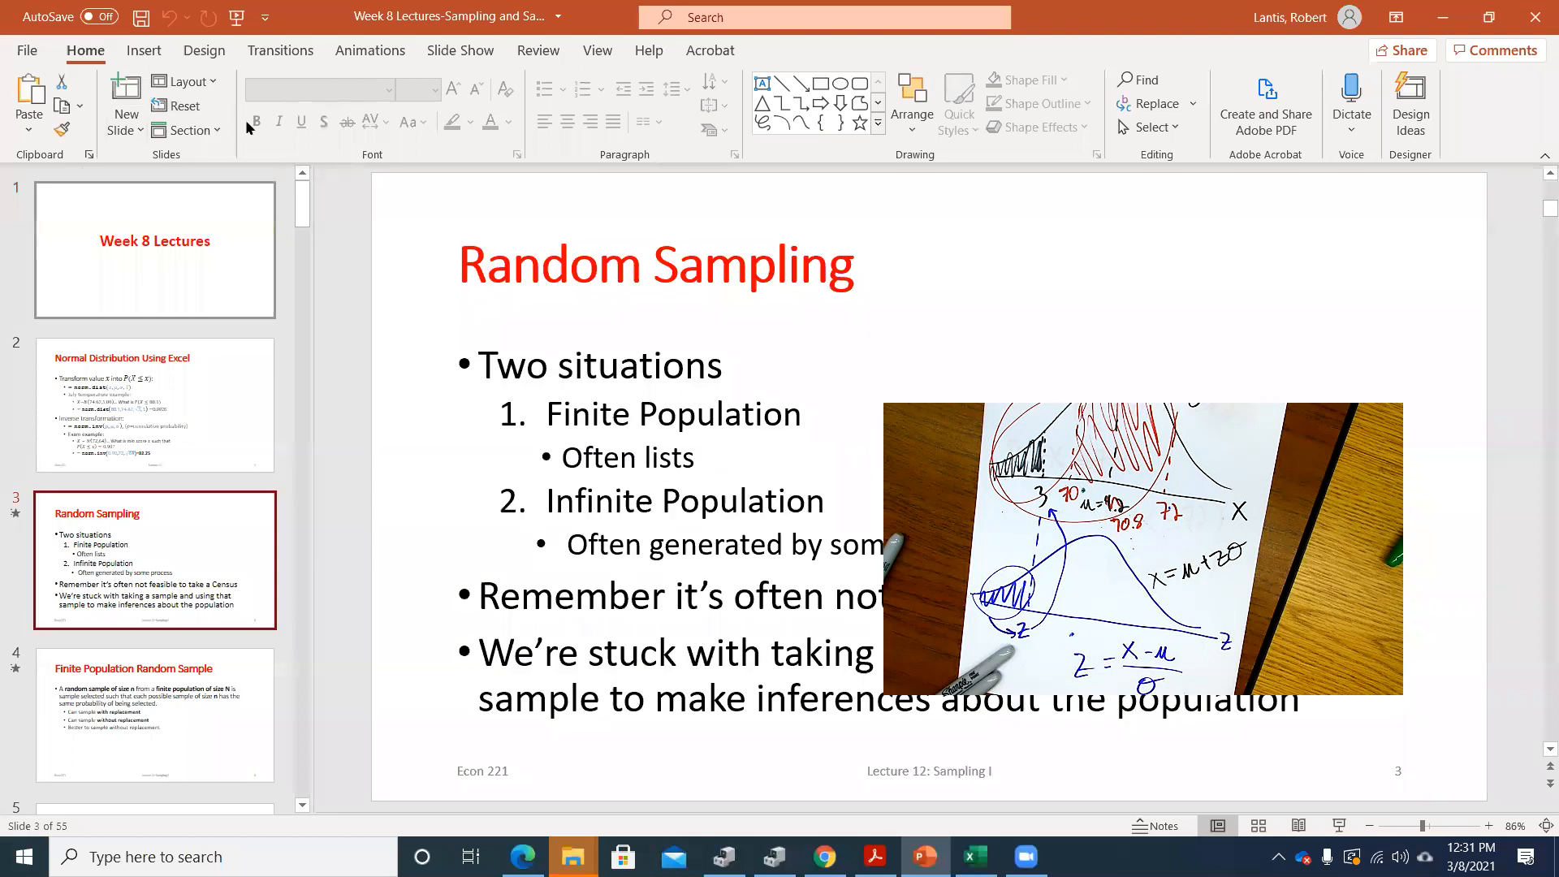
pyautogui.click(469, 55)
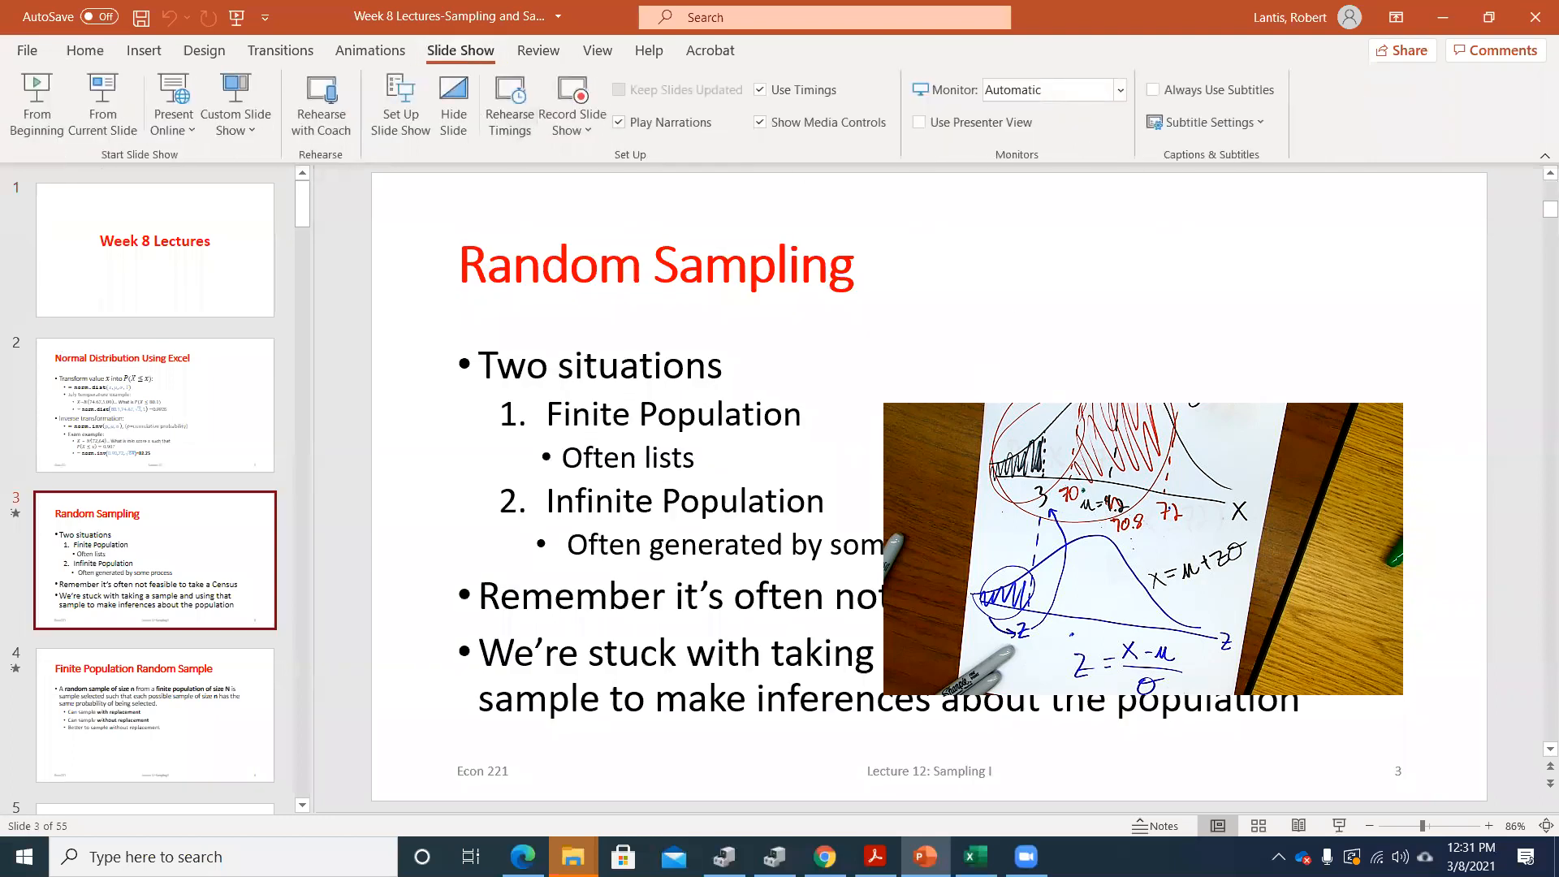
pyautogui.click(101, 106)
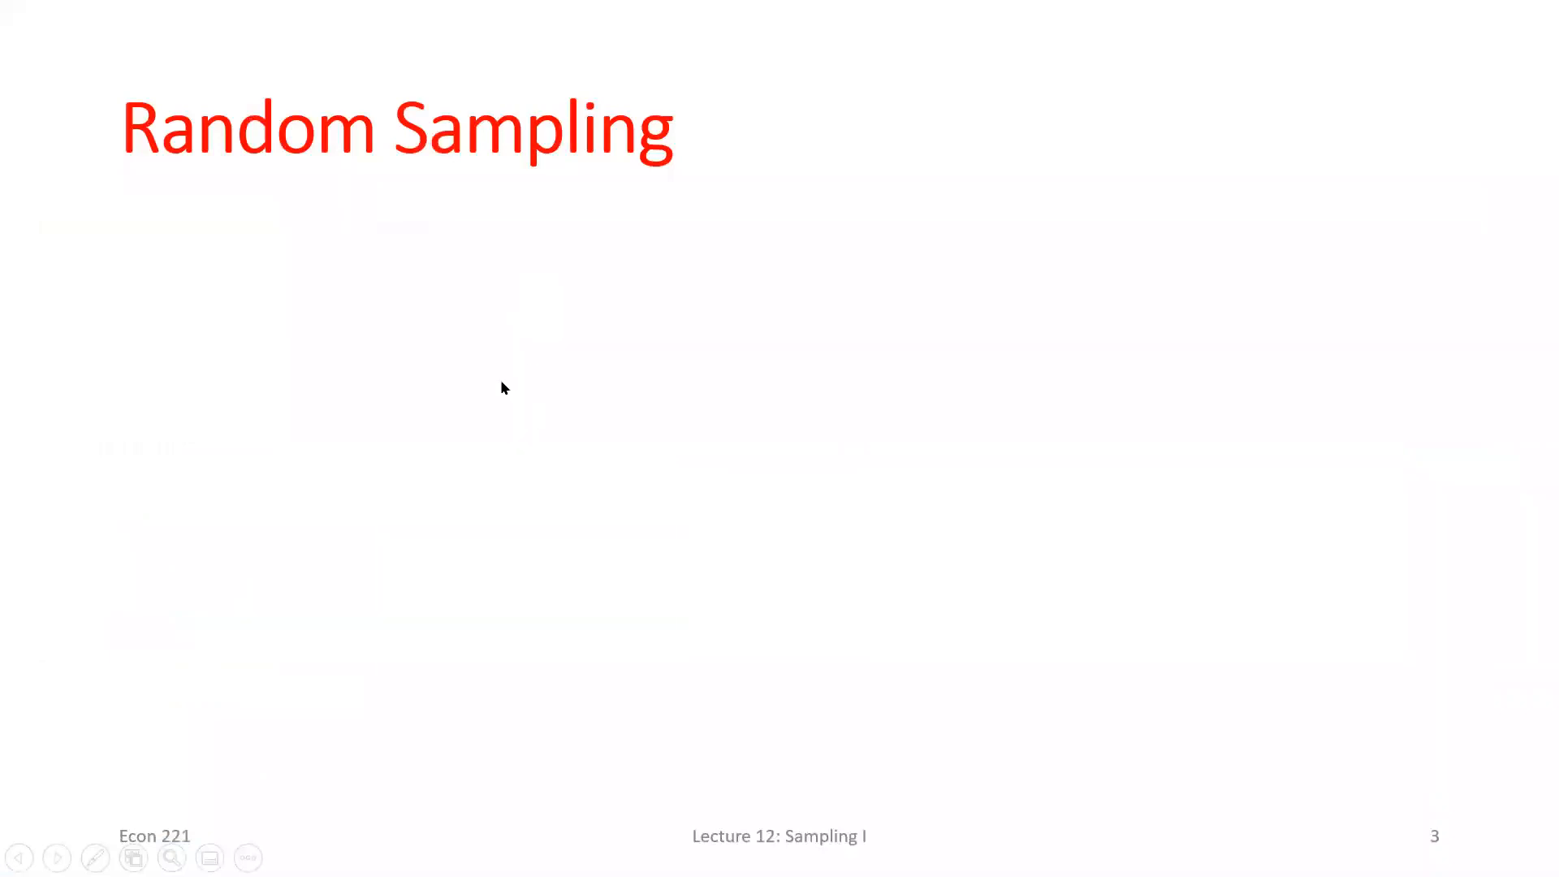